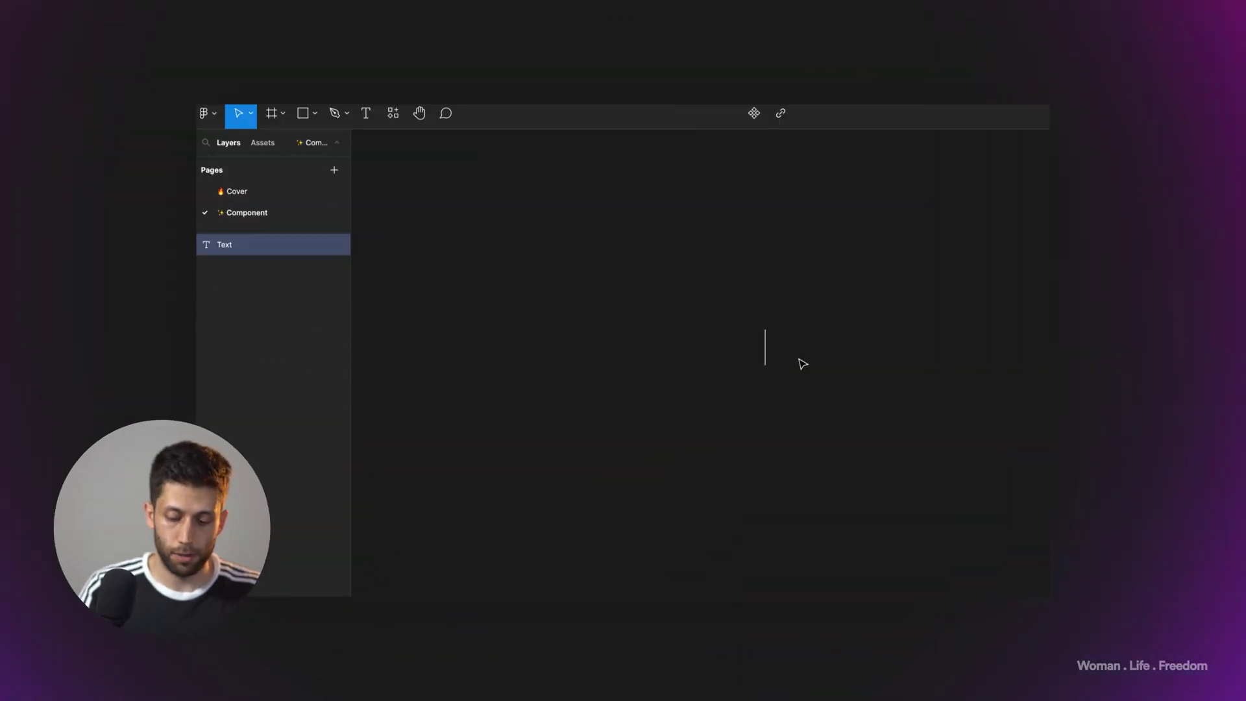
Step: Enter "Placeholder" as the new text layer's content and reposition the text on the canvas
text(Placeholder)
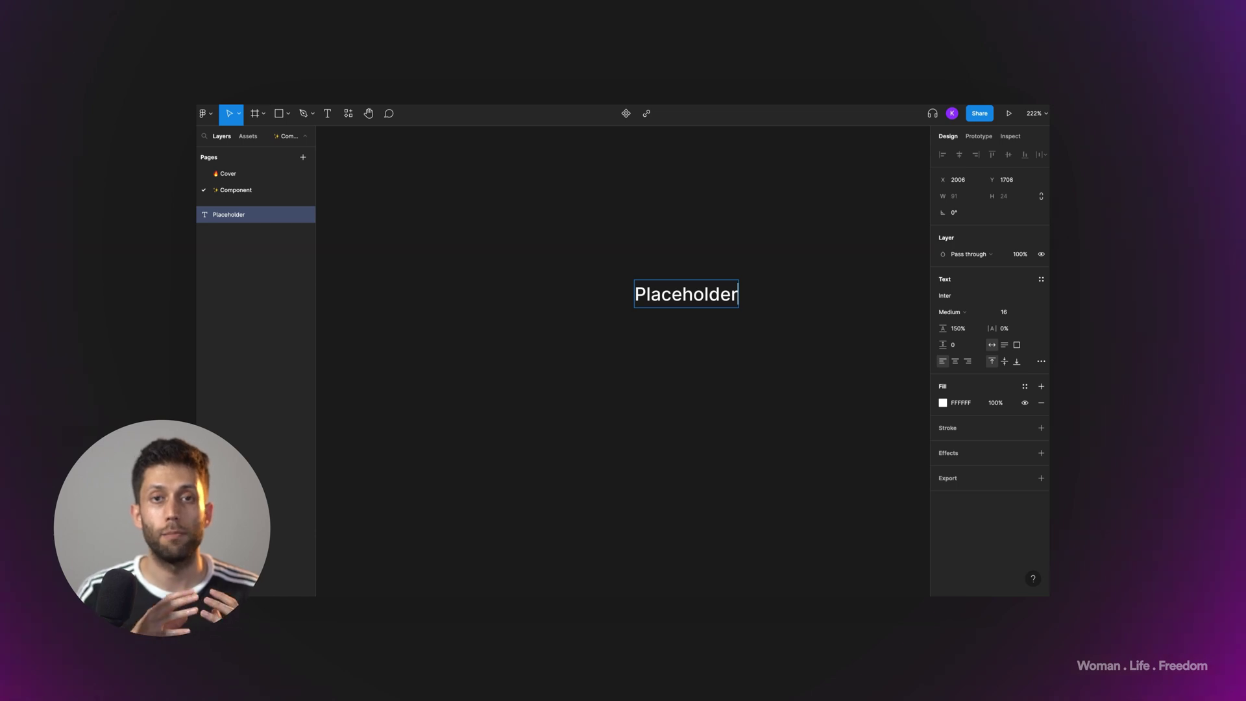
key(Escape)
drag(680, 296, 579, 292)
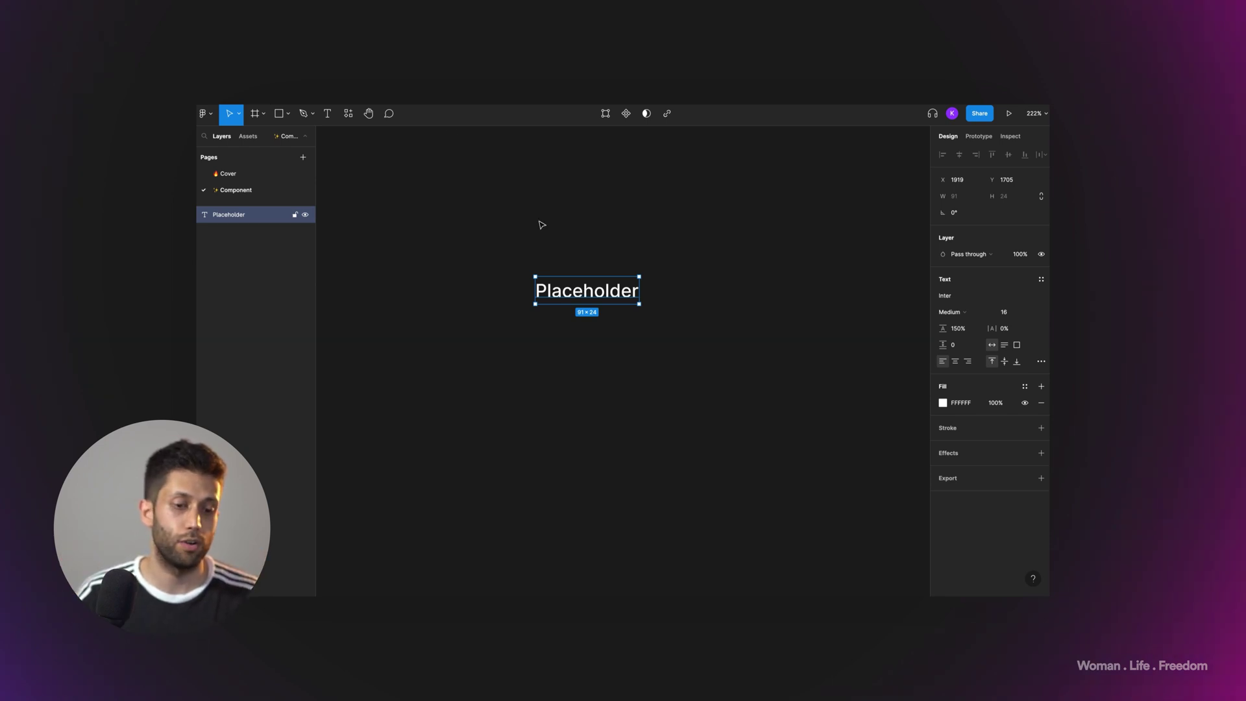
Step: Insert the chevron-down icon from the Feather Icons plugin and place it just to the right of the Placeholder text
key(shift+i)
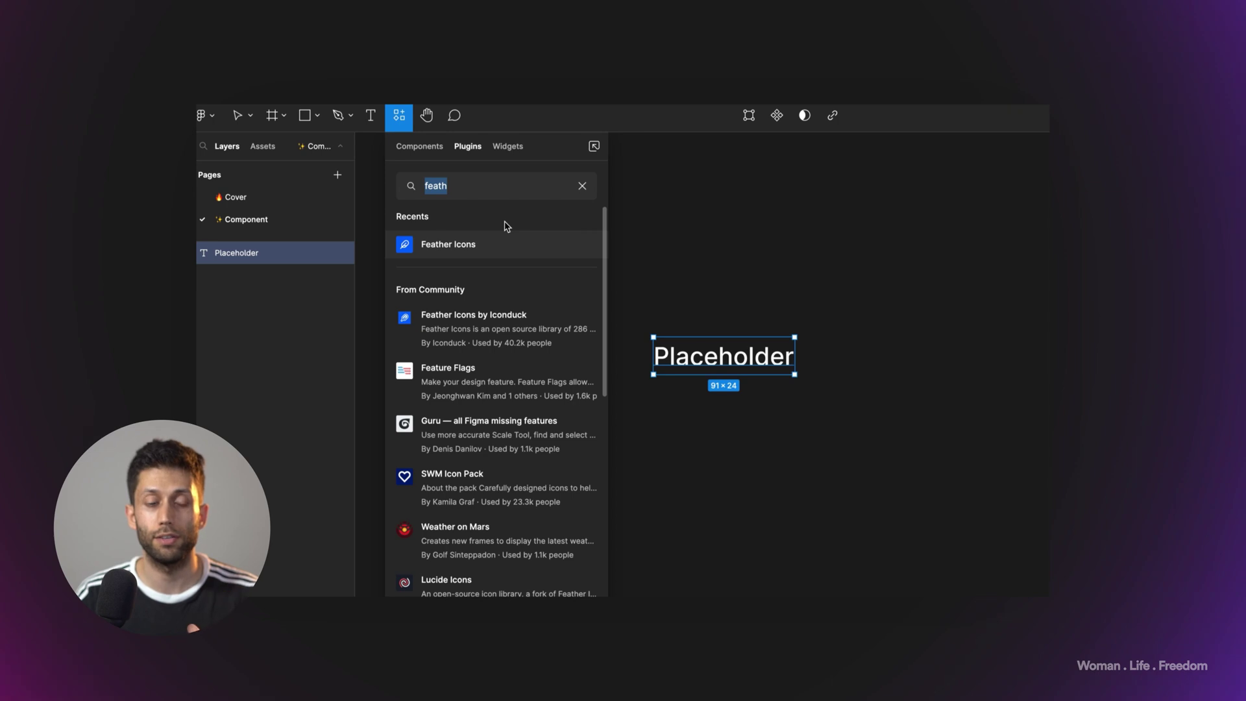
mouse_move(574, 251)
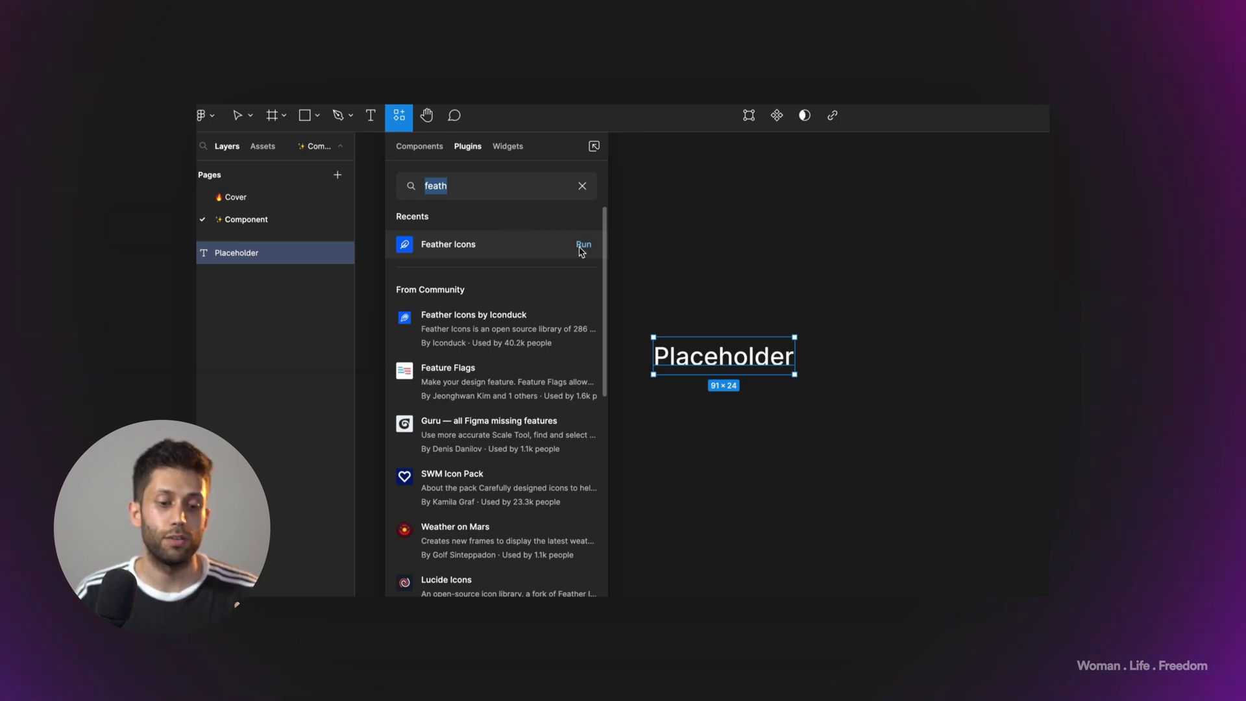
click(581, 246)
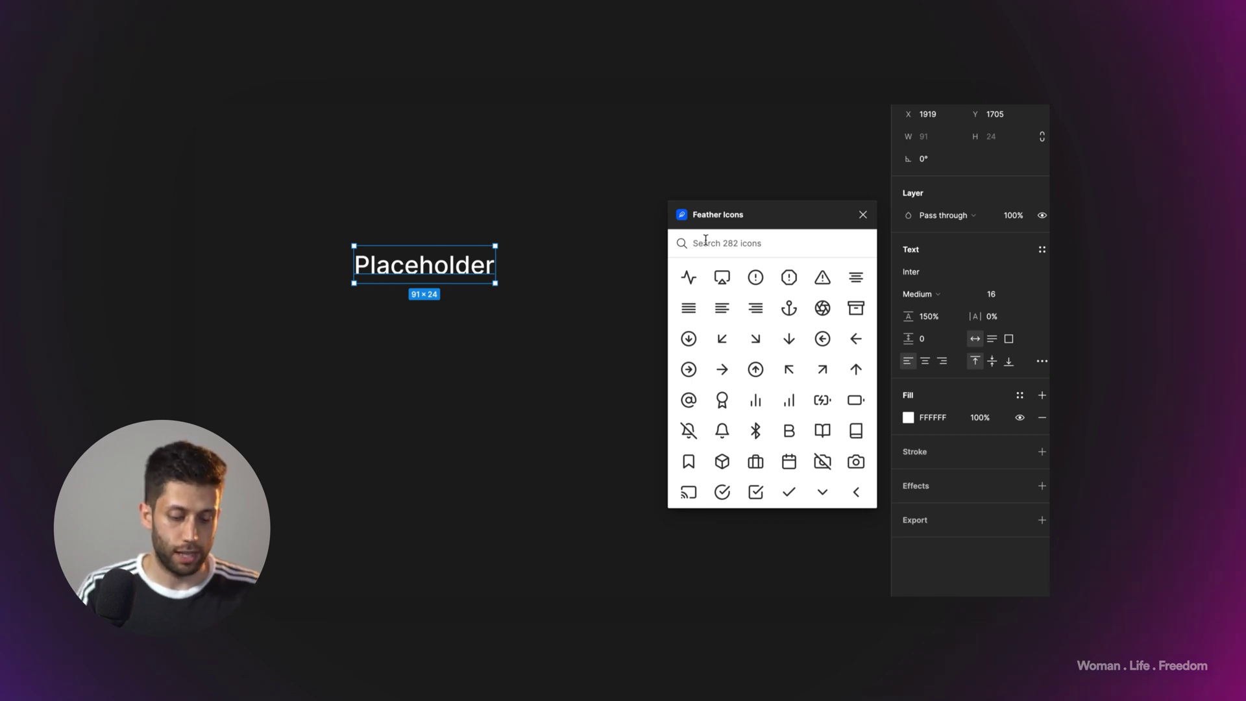
text(Chevron)
click(688, 277)
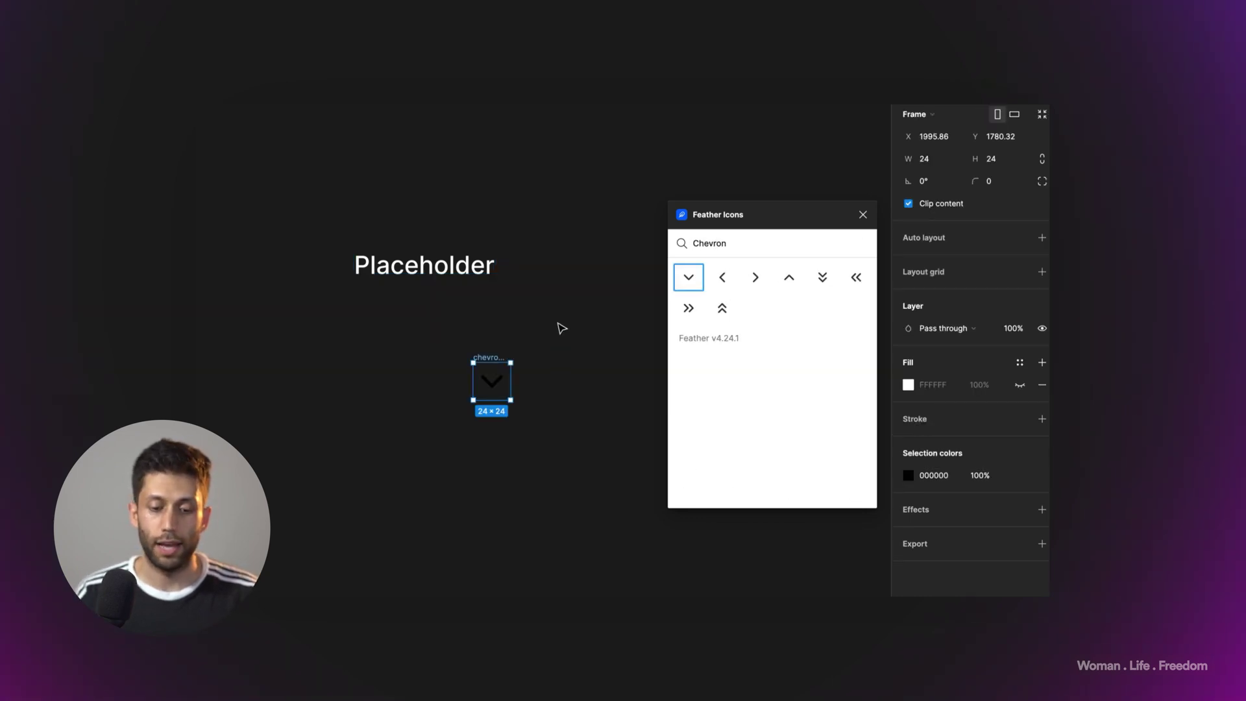
drag(480, 360, 524, 241)
click(862, 214)
Step: Apply the General/White color style to both the Placeholder text and the chevron icon
drag(280, 204, 564, 317)
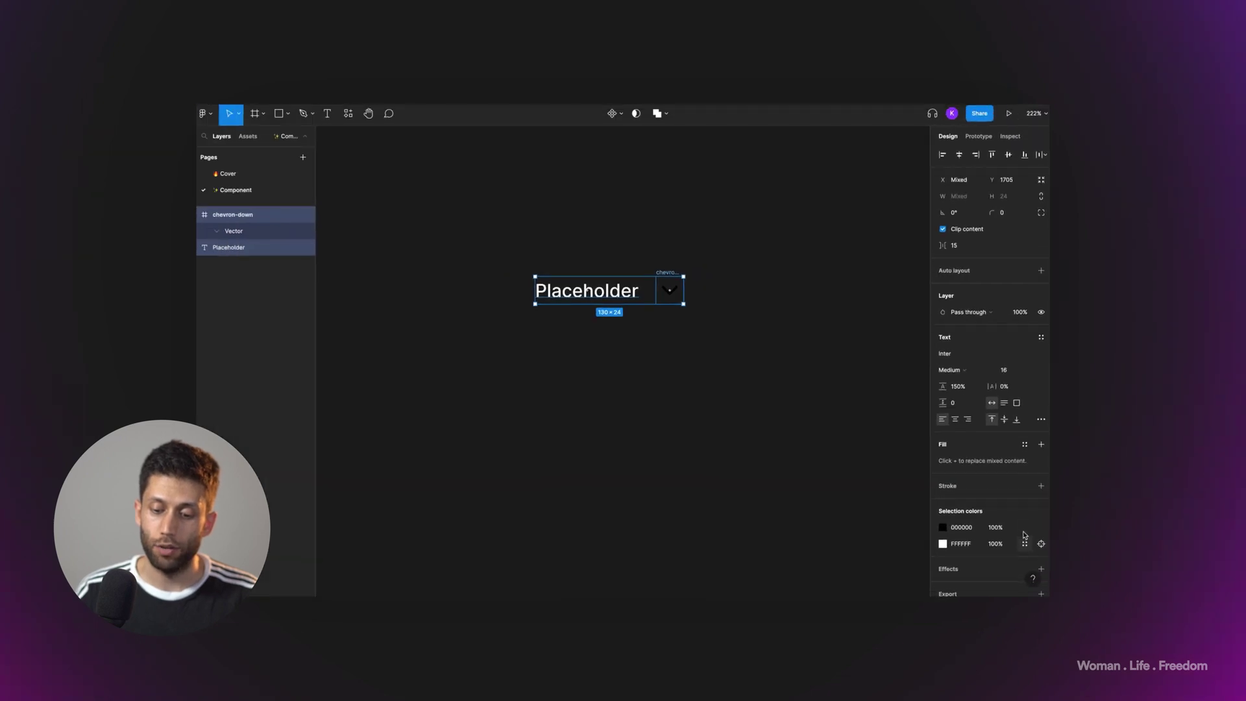
click(1025, 543)
click(581, 295)
Step: Wrap the text and chevron in a horizontal auto layout frame with 10 horizontal and 10 vertical padding
drag(509, 240, 735, 368)
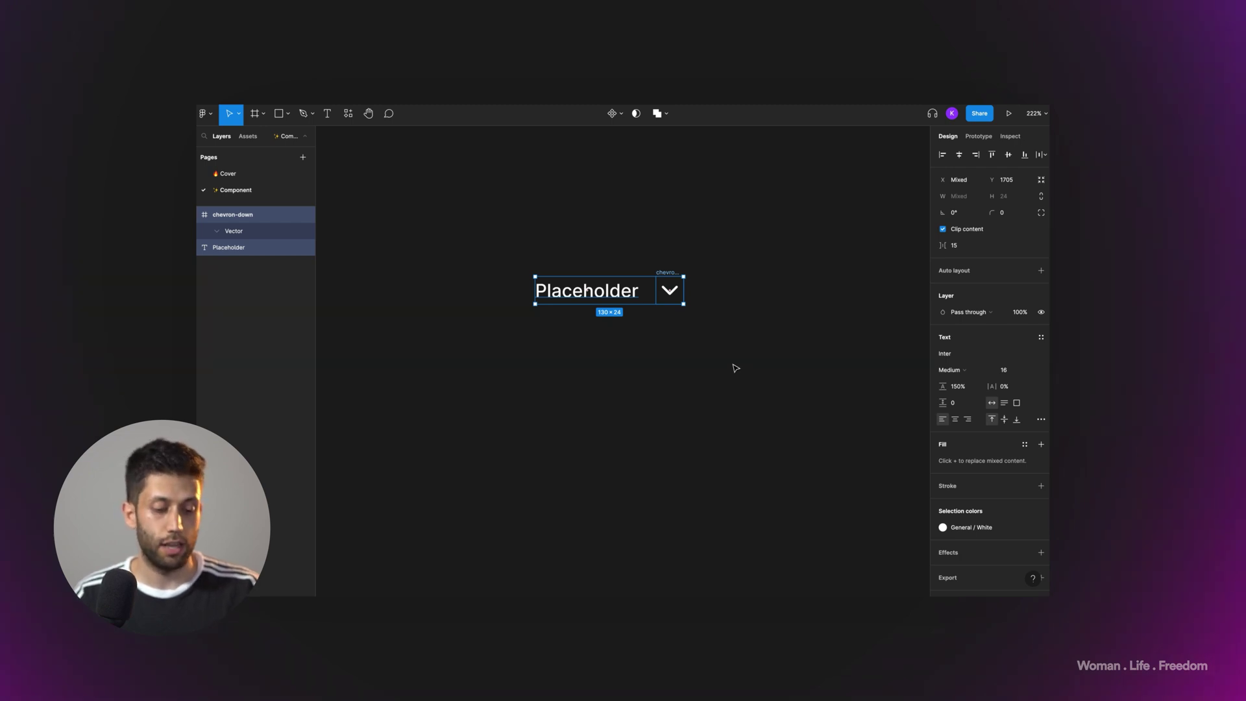
key(shift+a)
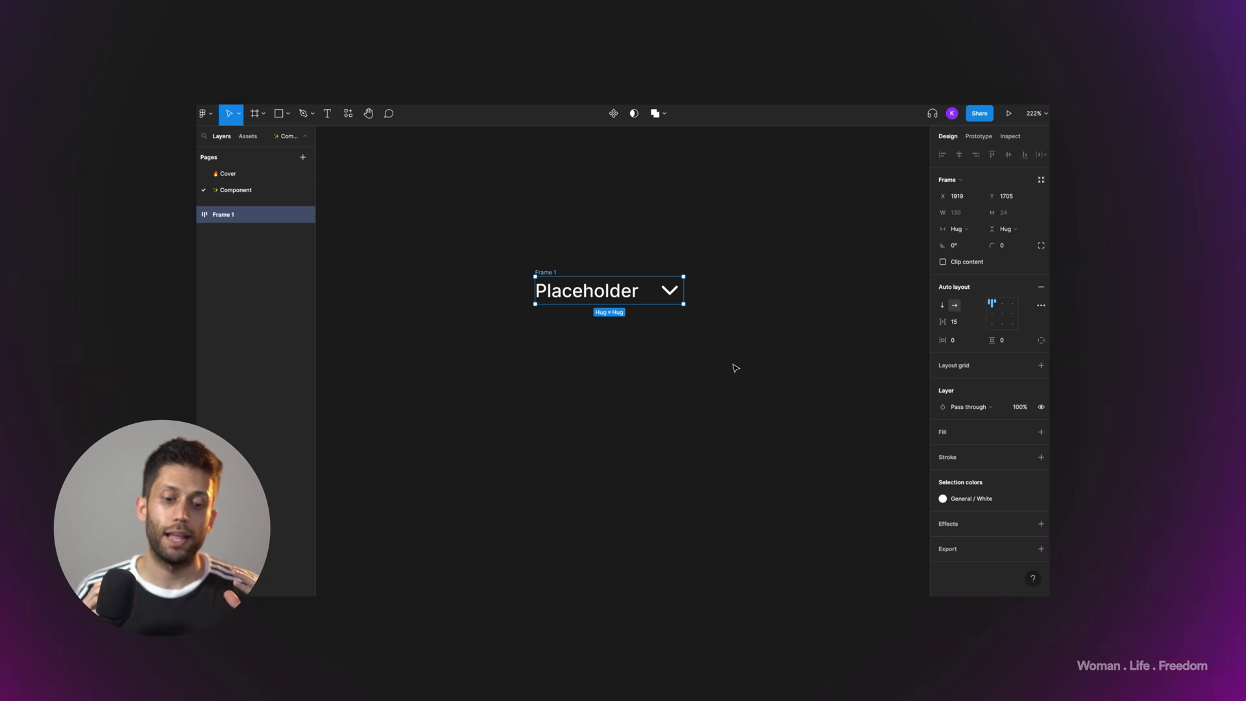
click(956, 346)
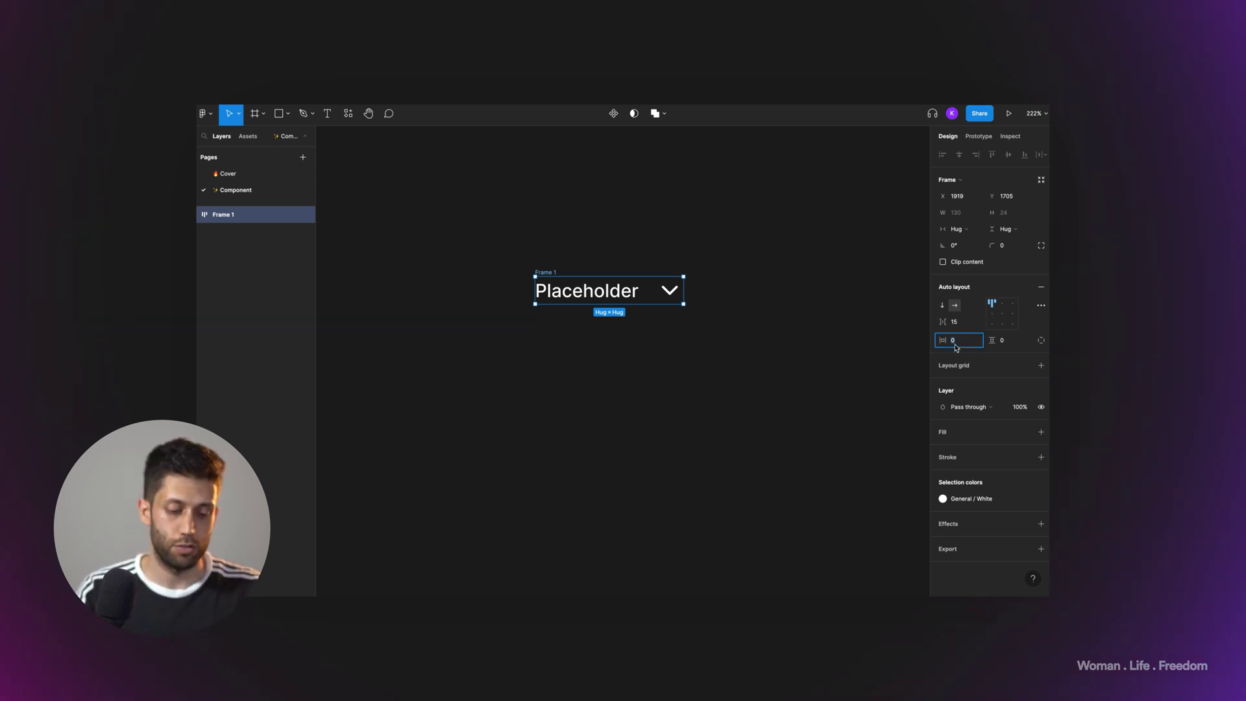
text(10)
click(1016, 348)
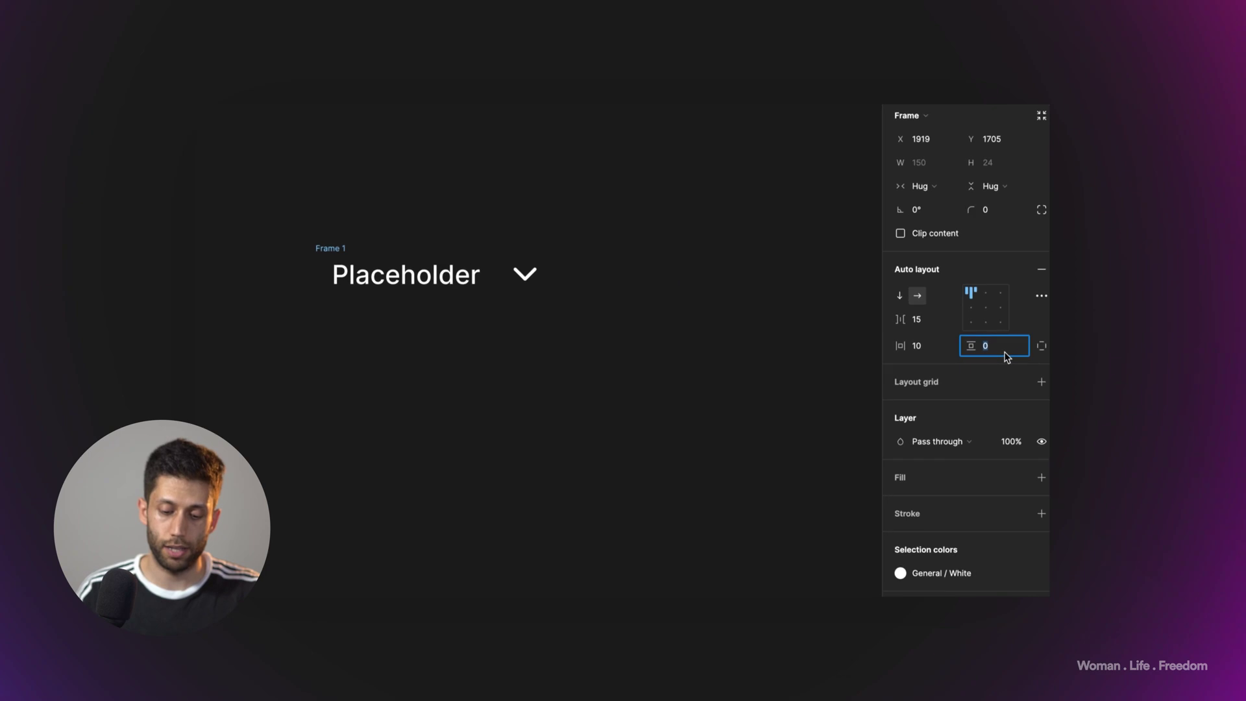
text(10)
key(Return)
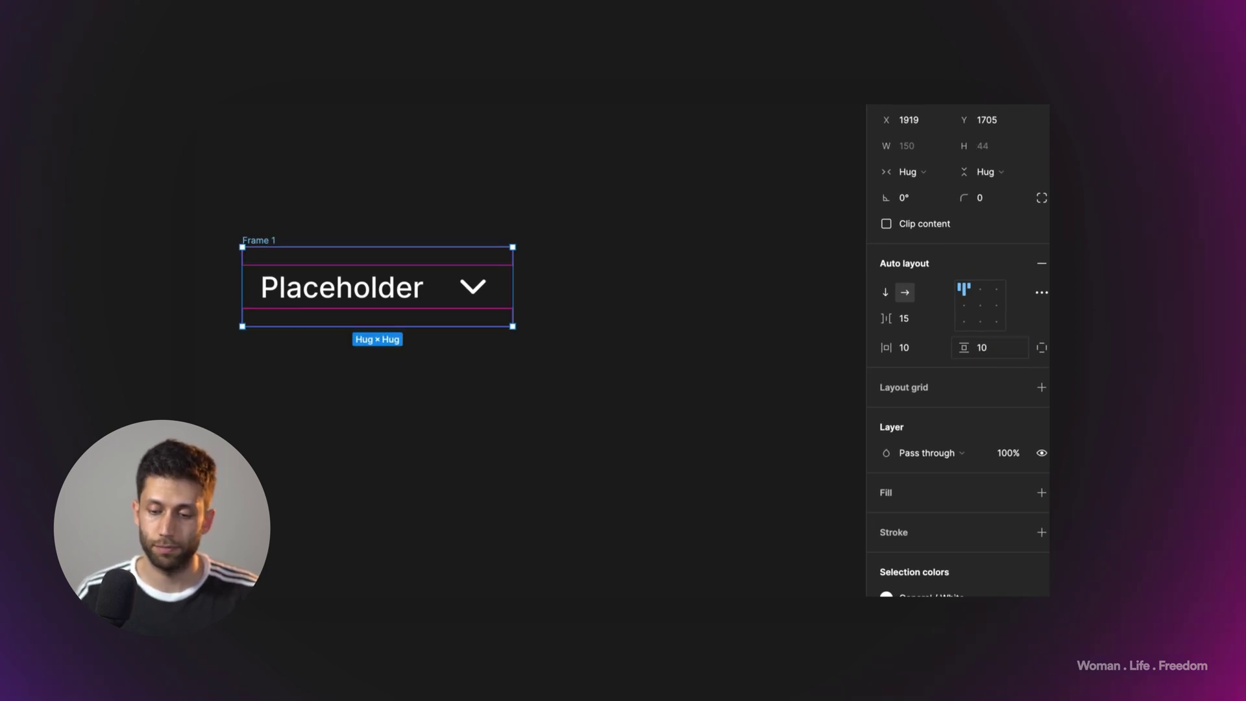
Step: Align the auto layout frame's contents left and vertically centered, with 8 spacing between items
click(961, 308)
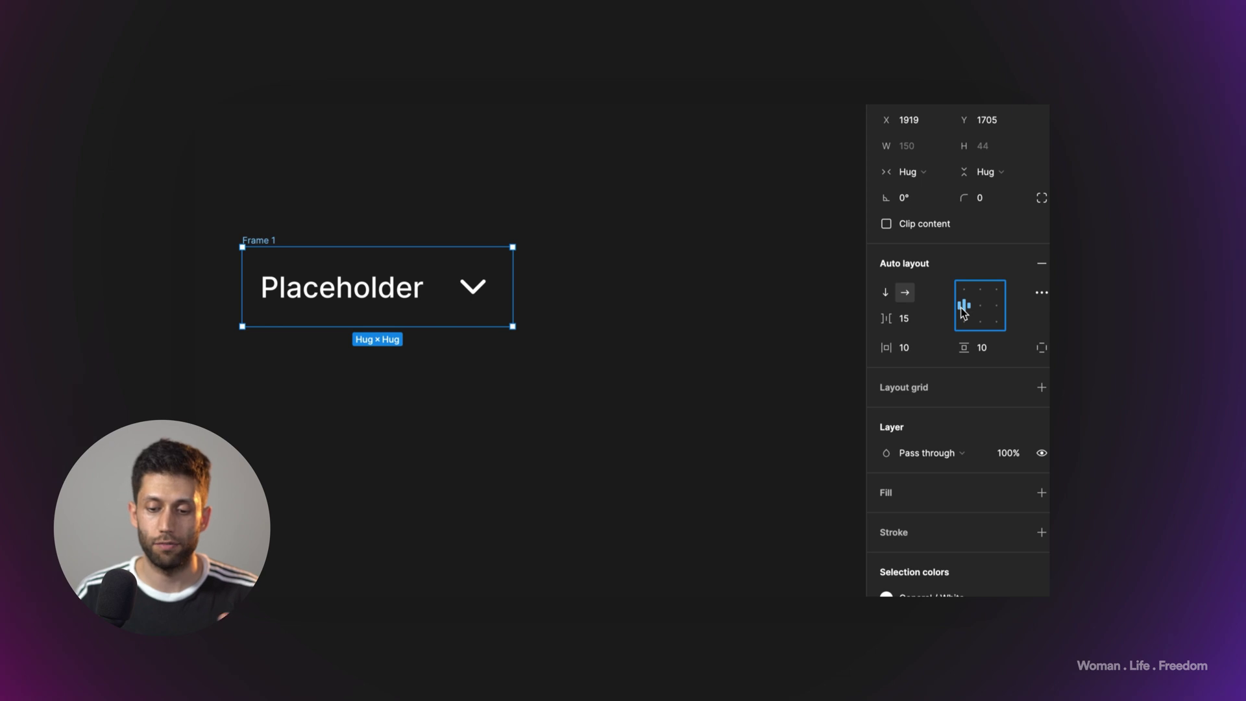
click(909, 317)
text(8)
key(Return)
key(Escape)
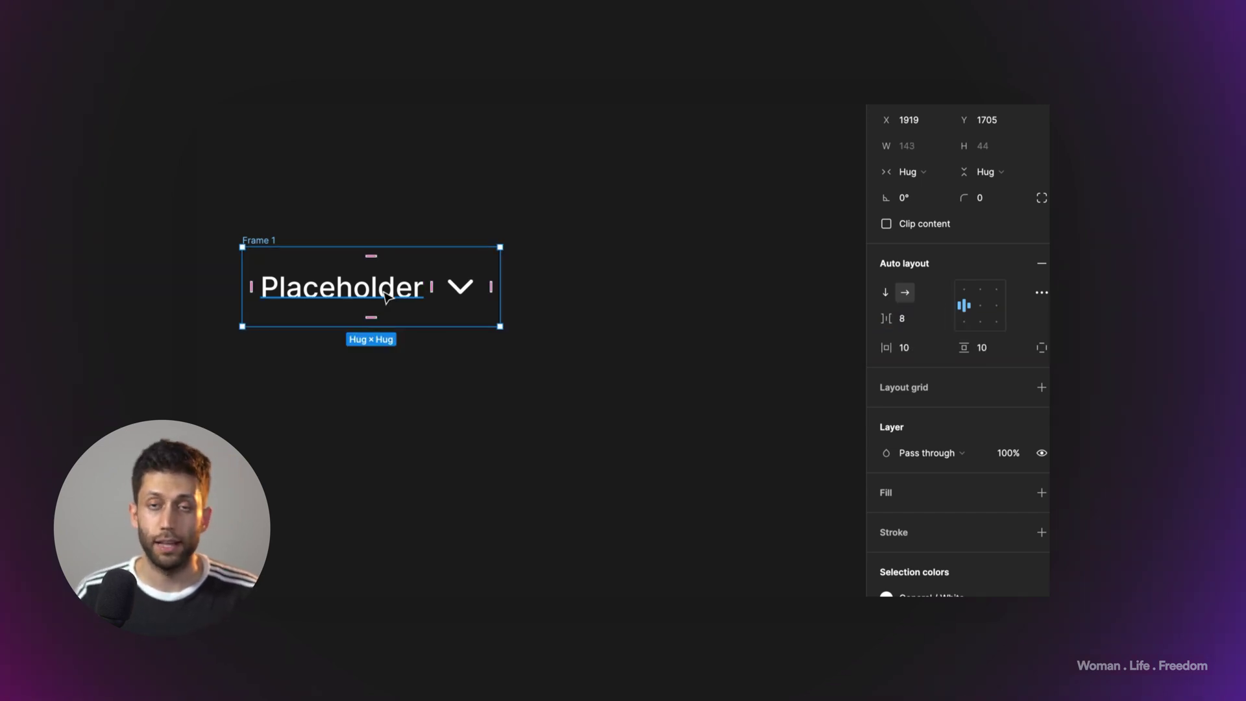
Step: Set the Placeholder text's horizontal resizing to Fill container
click(386, 295)
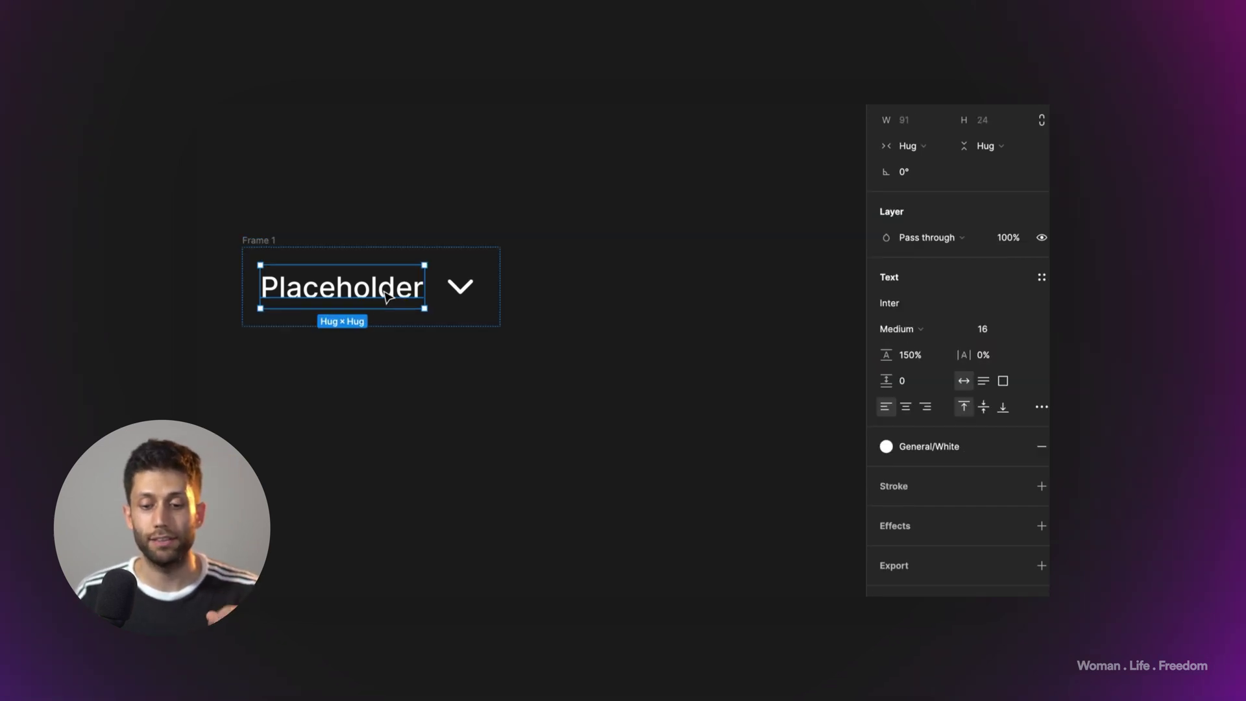
click(932, 151)
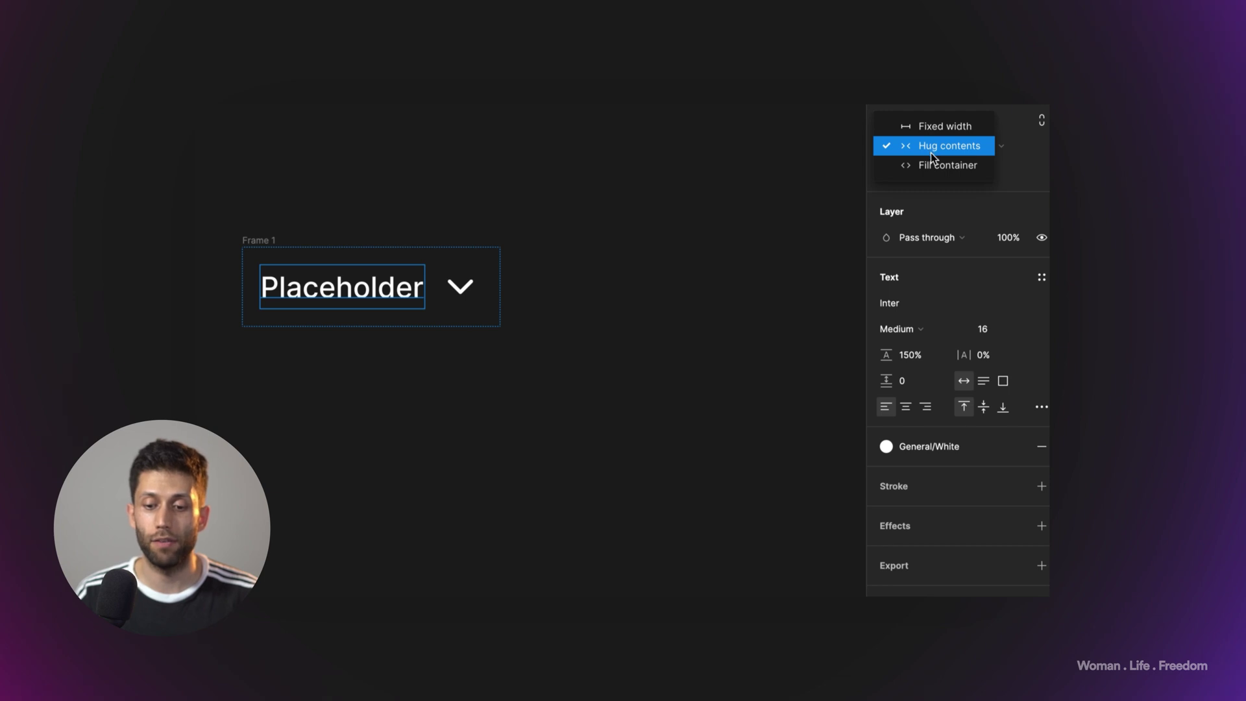
click(934, 166)
Step: Rename the auto layout frame as Menu
key(Escape)
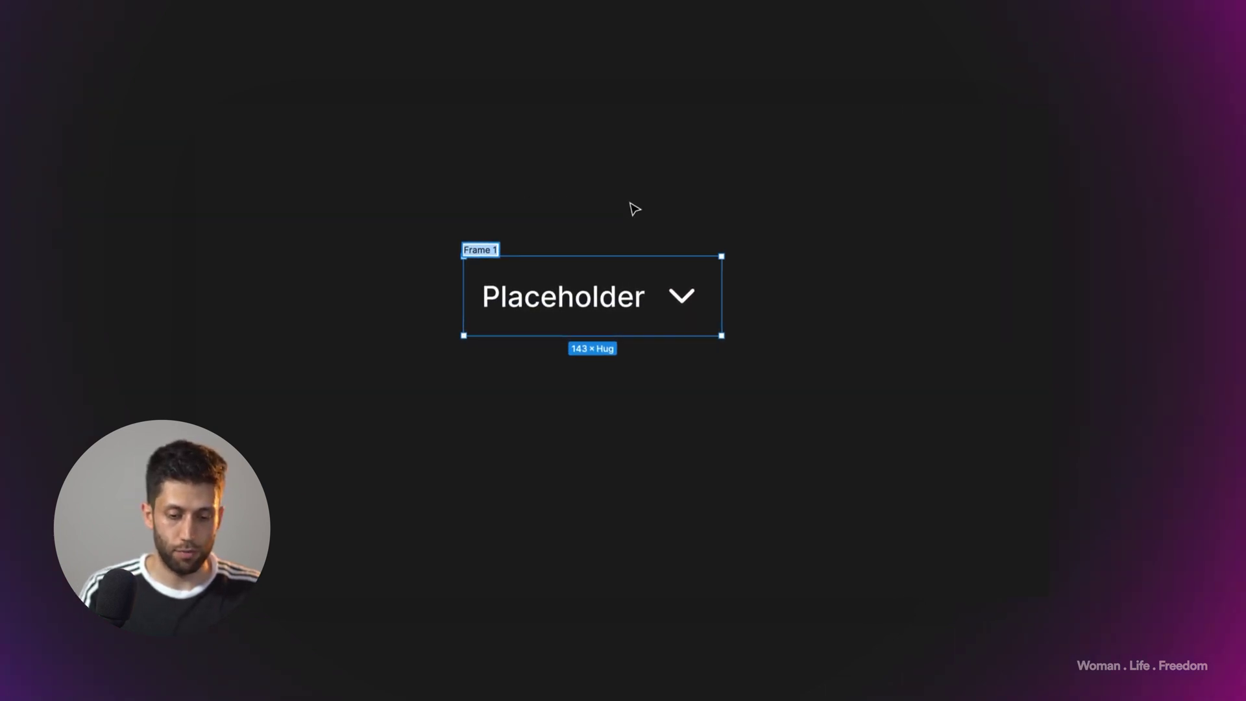
text(Menu)
key(Return)
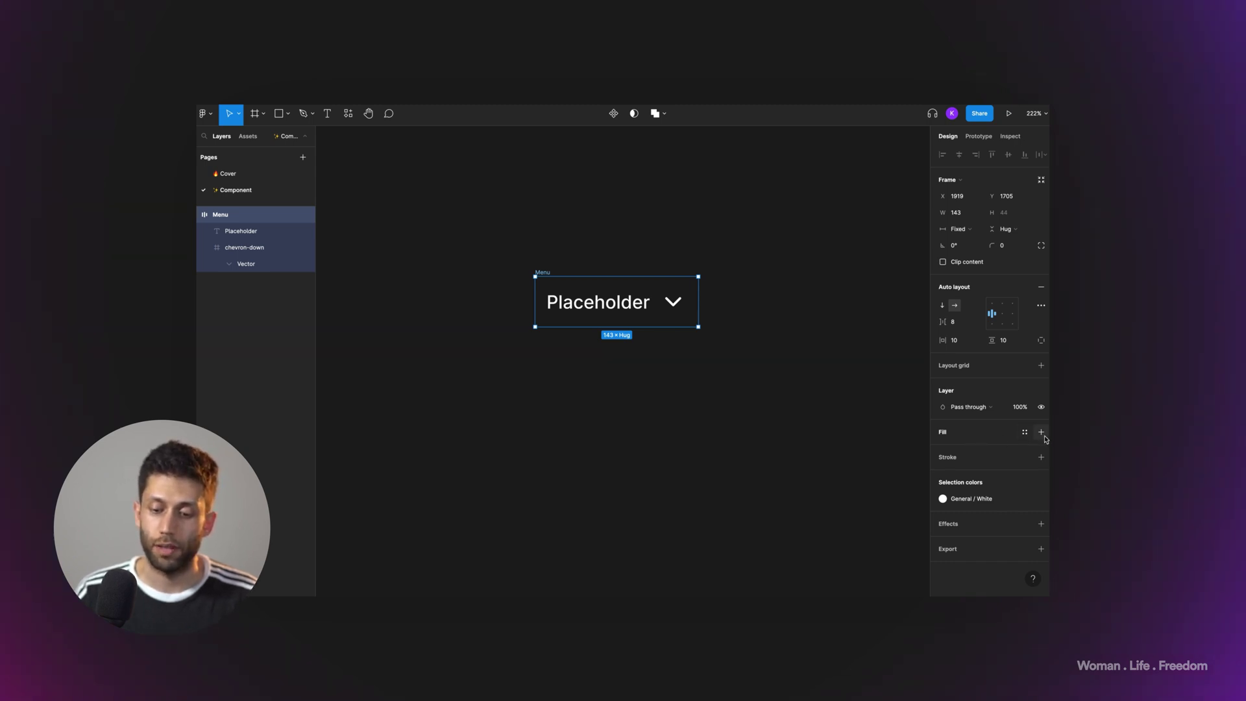
Step: Fill the Menu frame with the Grey/X color style and set its corner radius to 8
click(1025, 431)
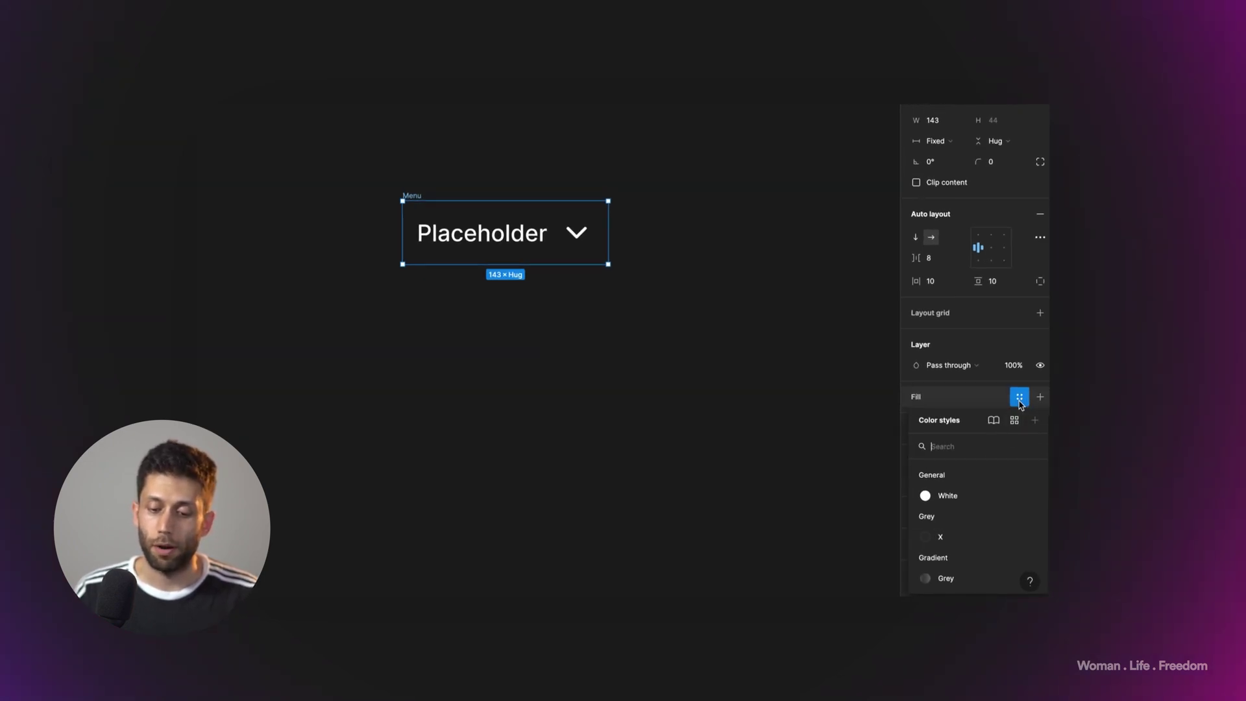
click(941, 538)
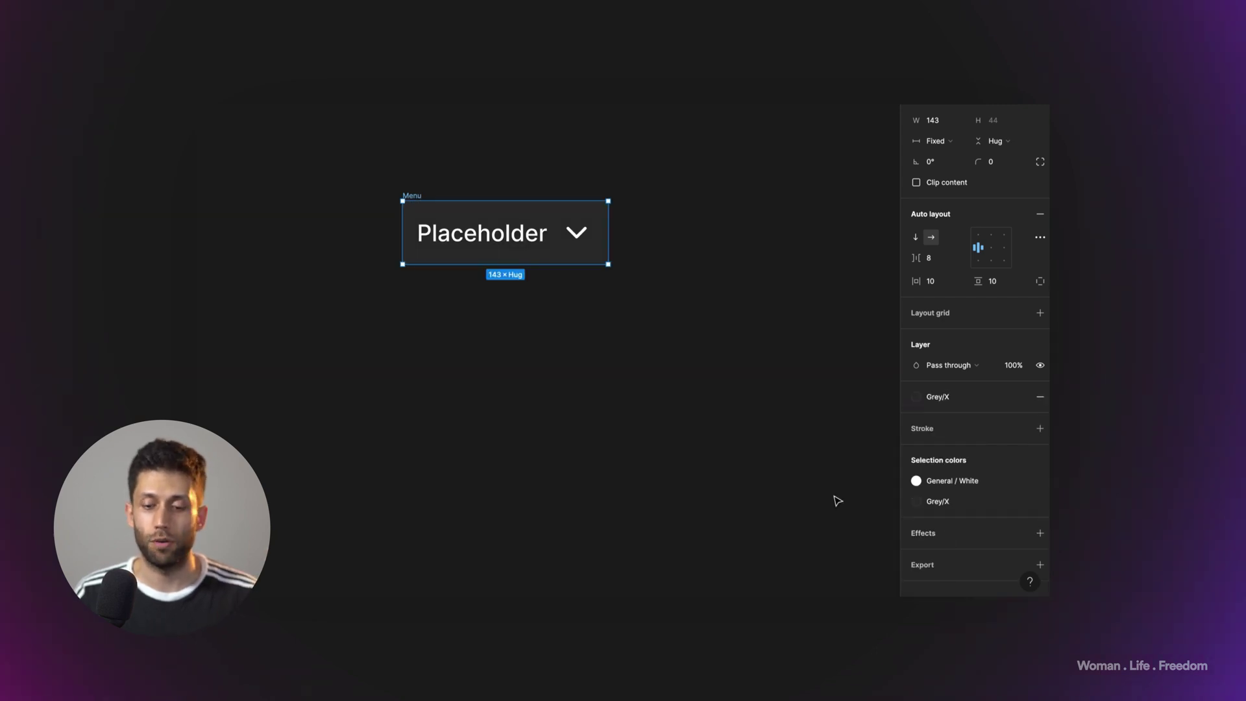
click(991, 163)
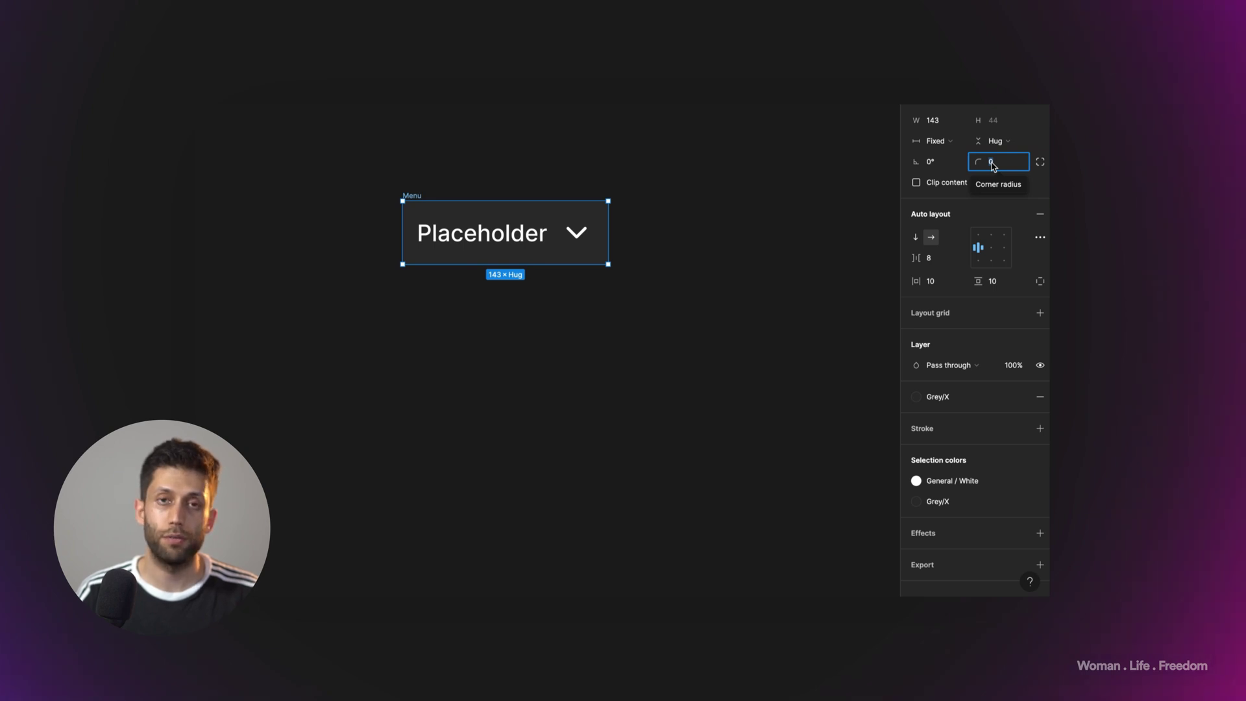
text(8)
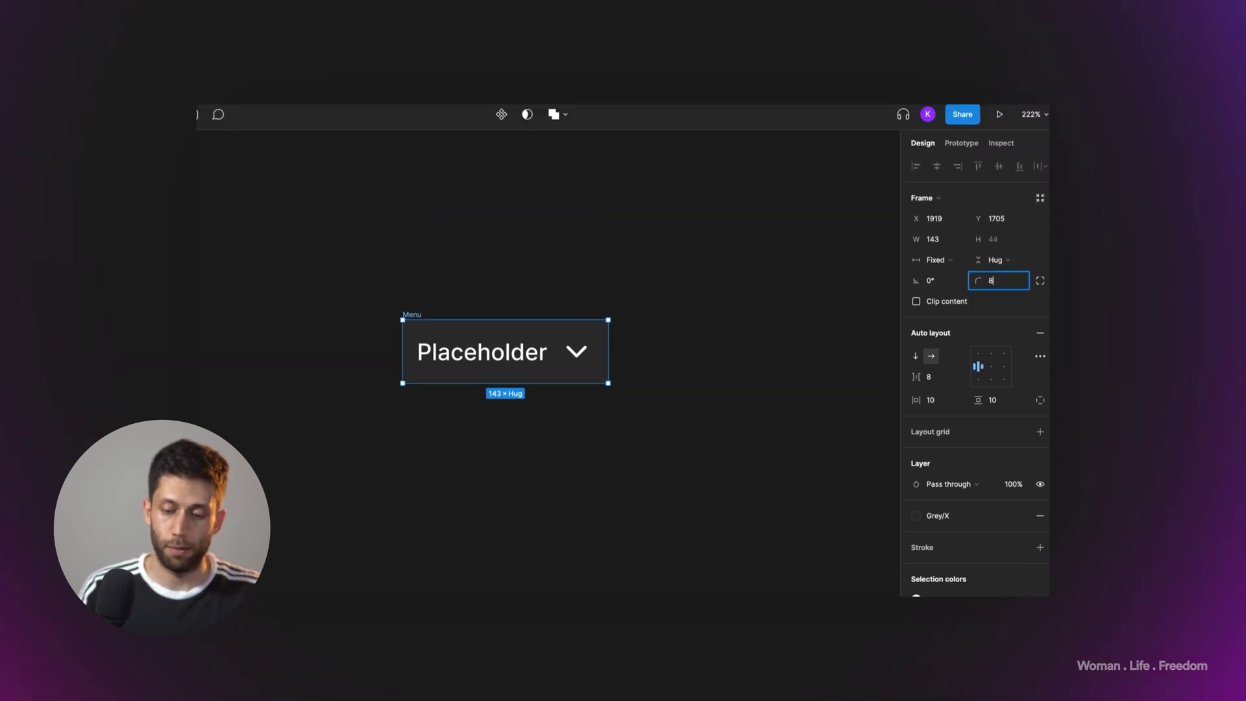
key(Return)
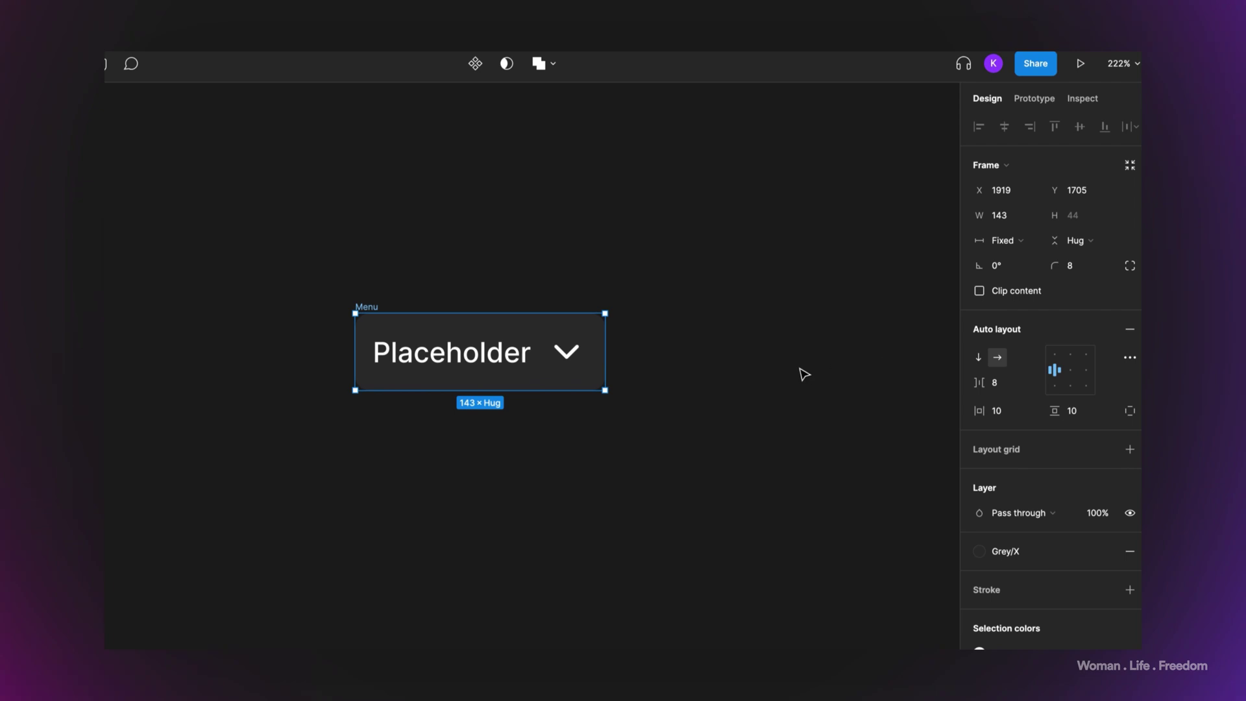
Step: Move the Menu frame up and to the right on the canvas and give it a Gradient/Grey stroke
drag(368, 308, 486, 207)
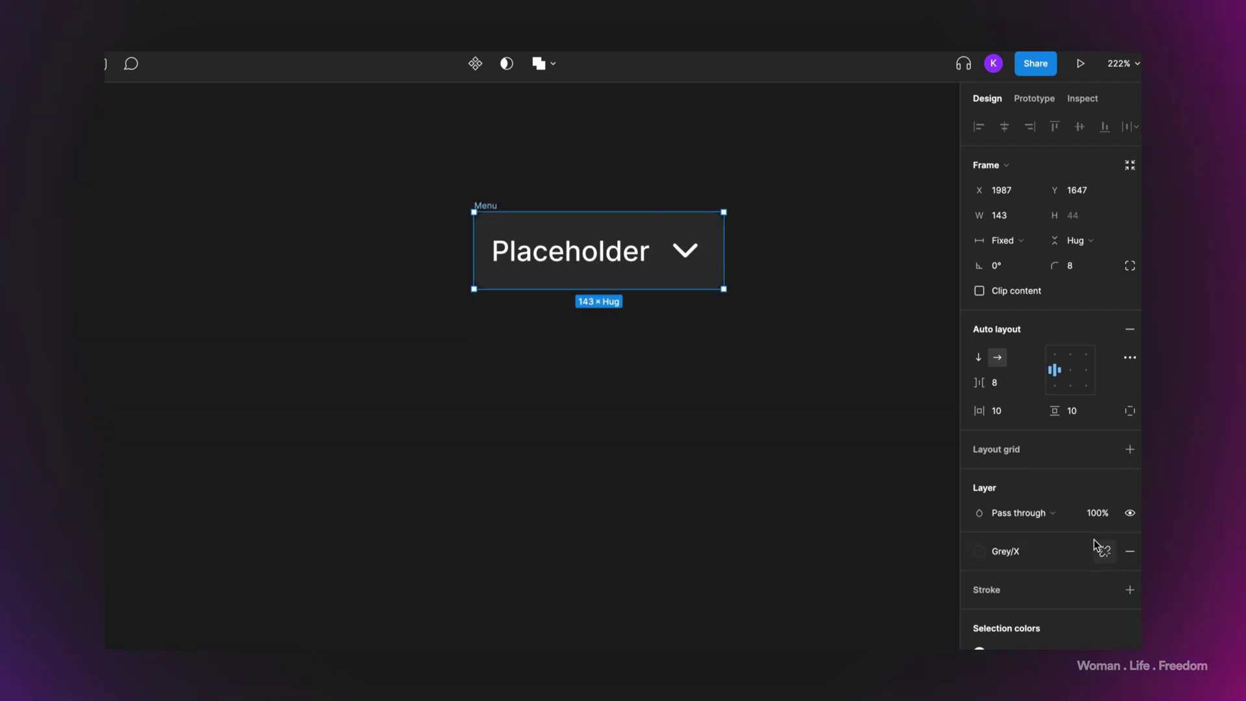
click(1103, 592)
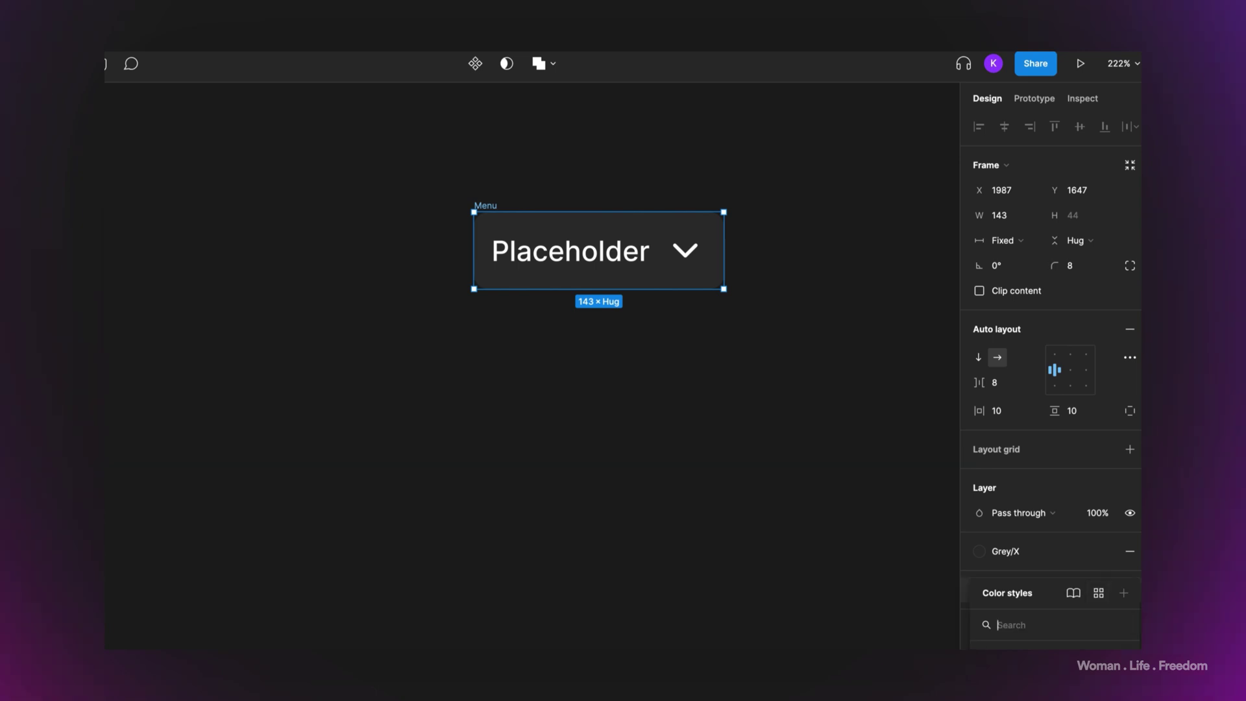
click(999, 642)
click(556, 352)
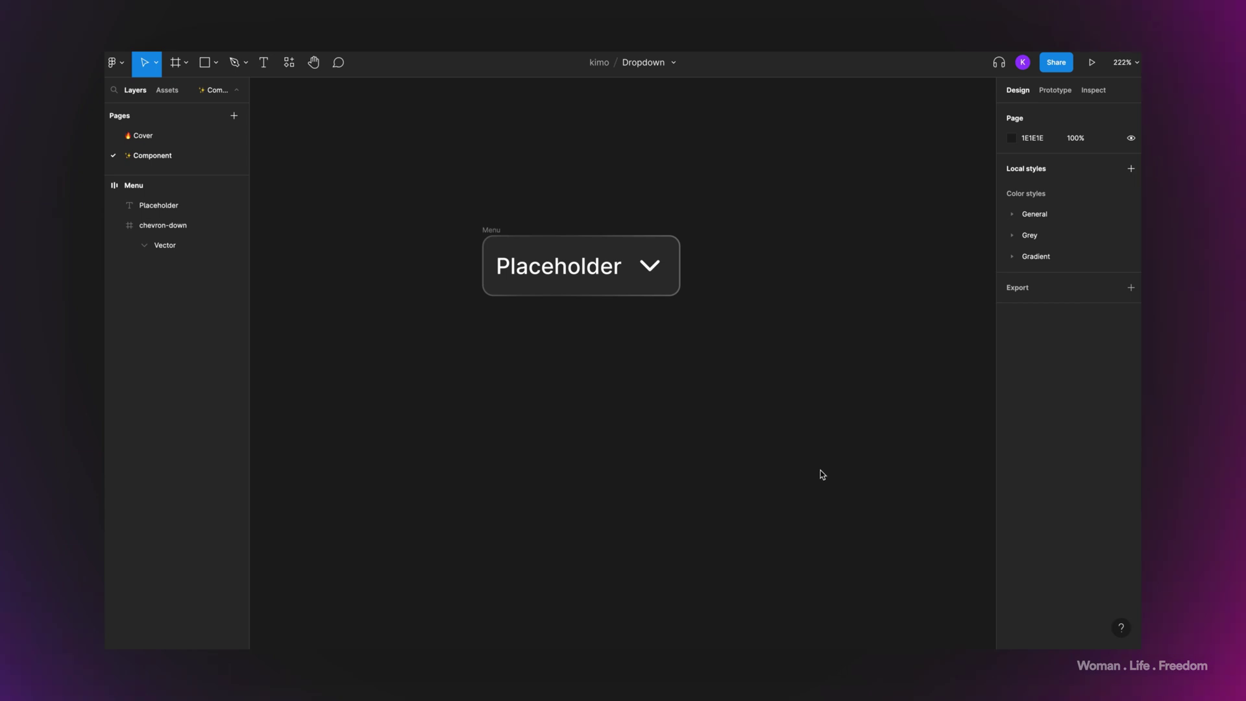
Step: Duplicate the Menu frame directly below the original and delete the chevron icon from the copy
click(490, 231)
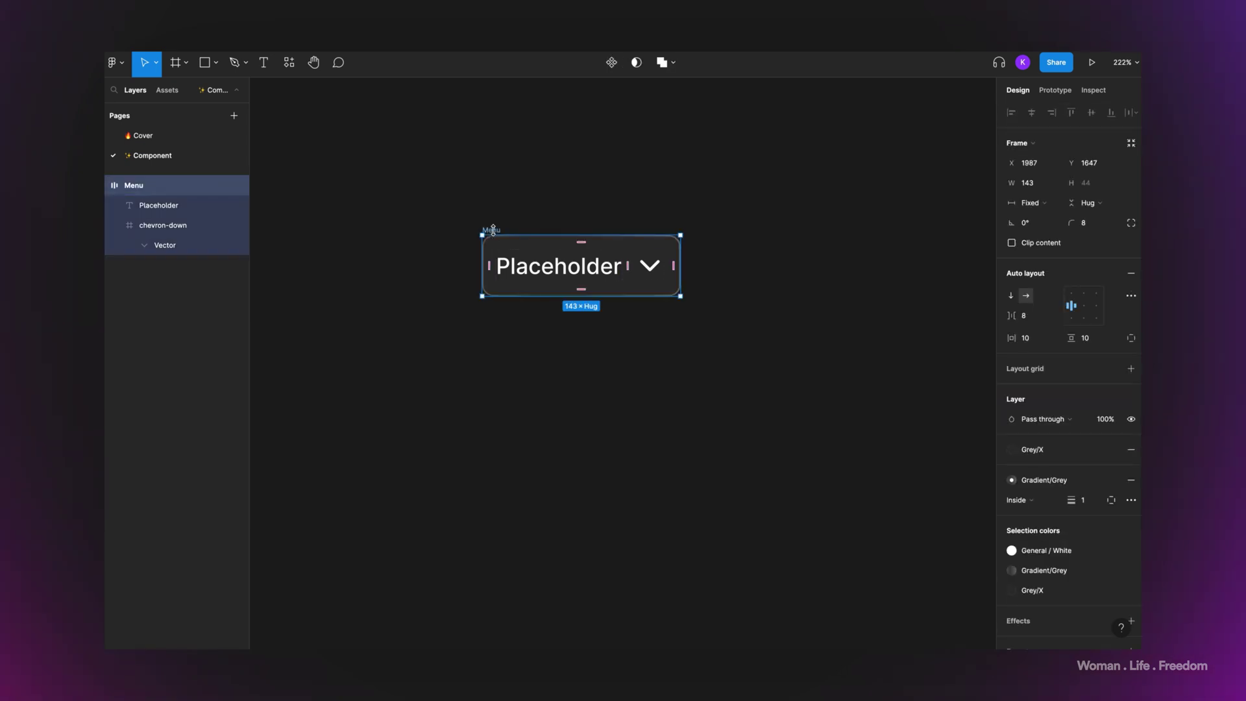
alt+drag(492, 233, 494, 355)
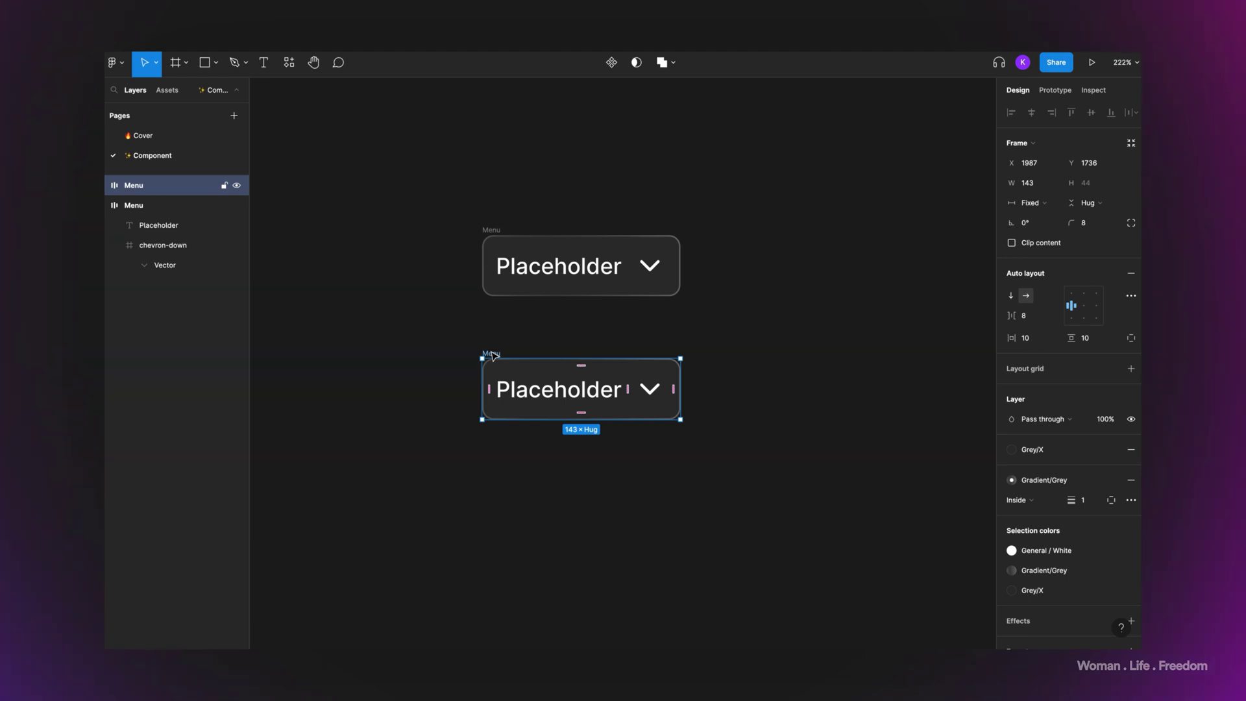
double_click(655, 392)
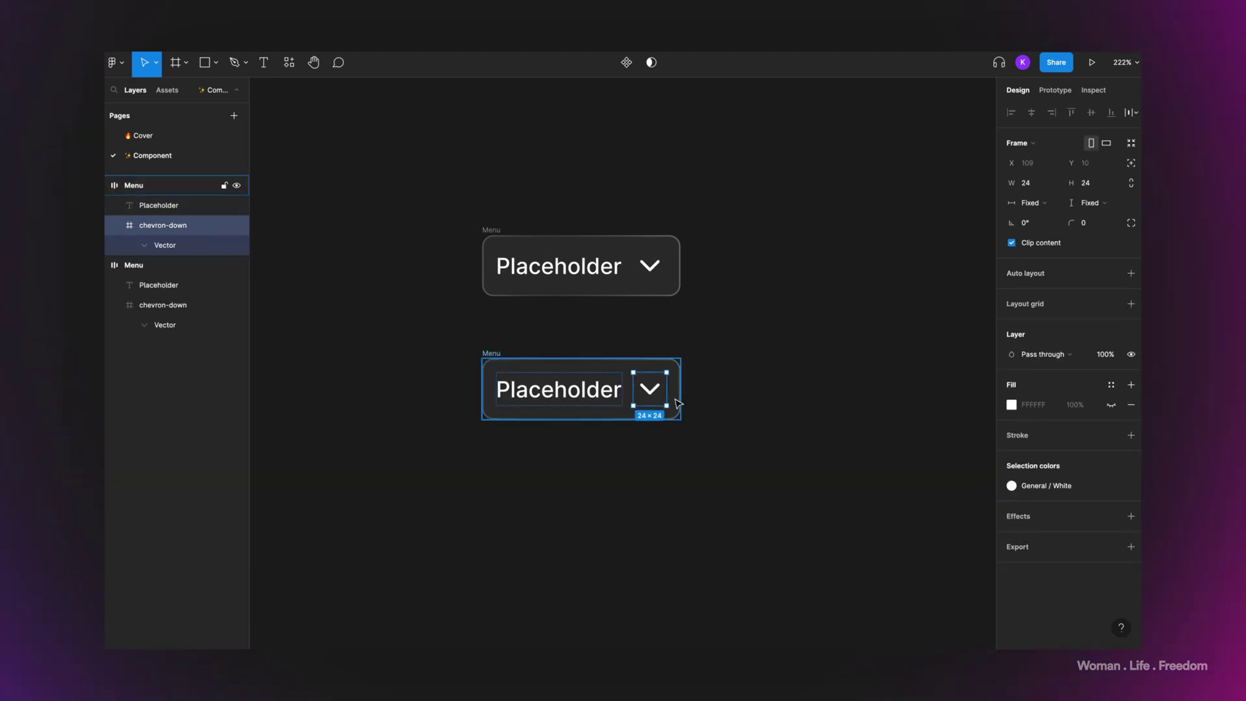
key(Delete)
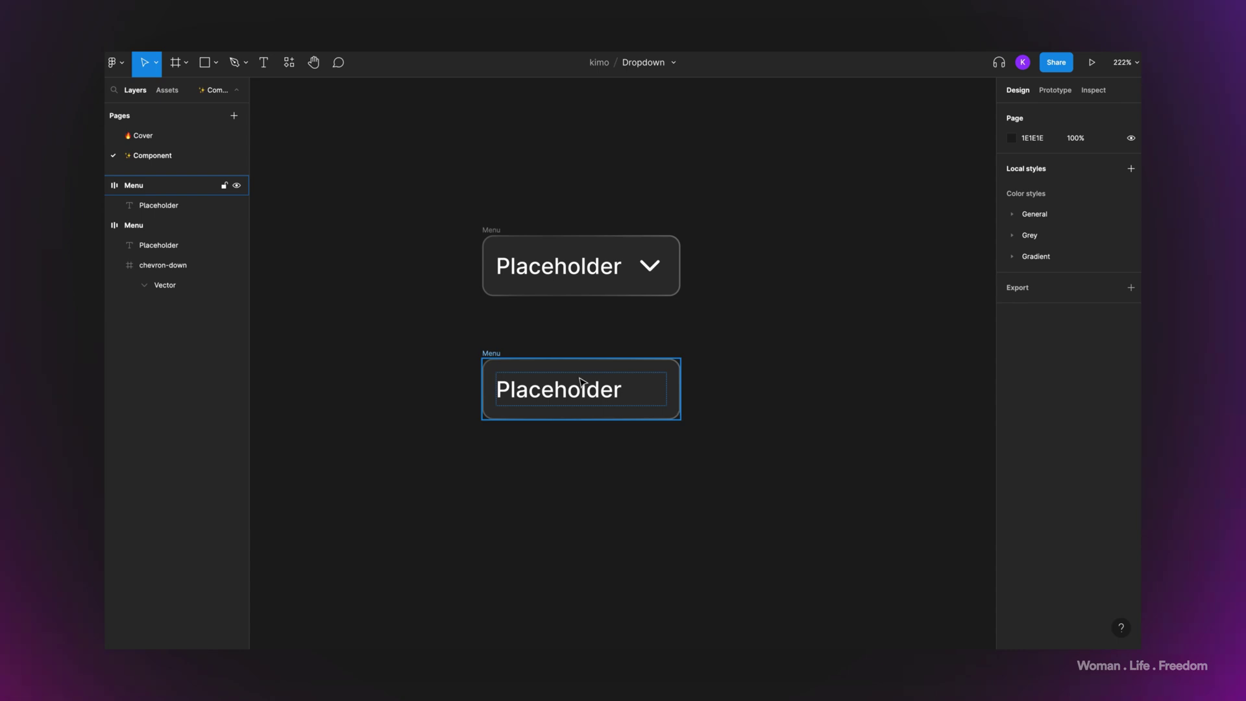
Step: Set the lower Menu frame's vertical padding to 4 and remove its stroke
click(494, 356)
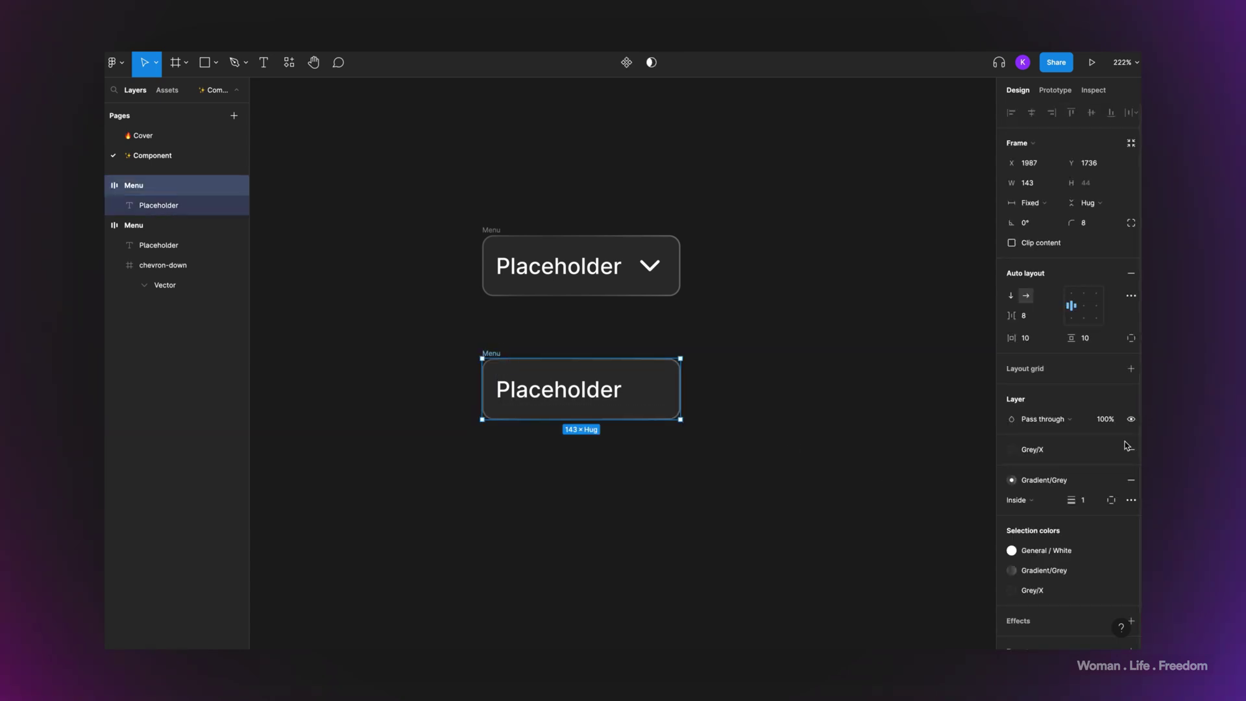
click(1088, 342)
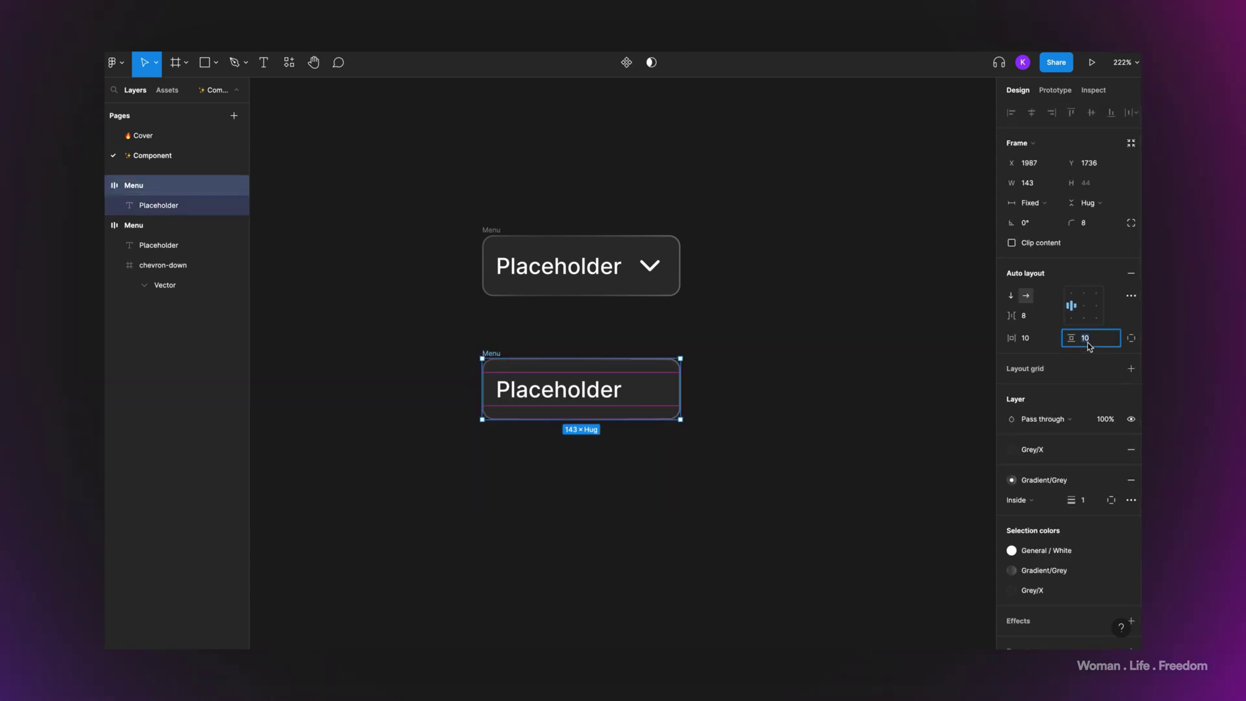
text(4)
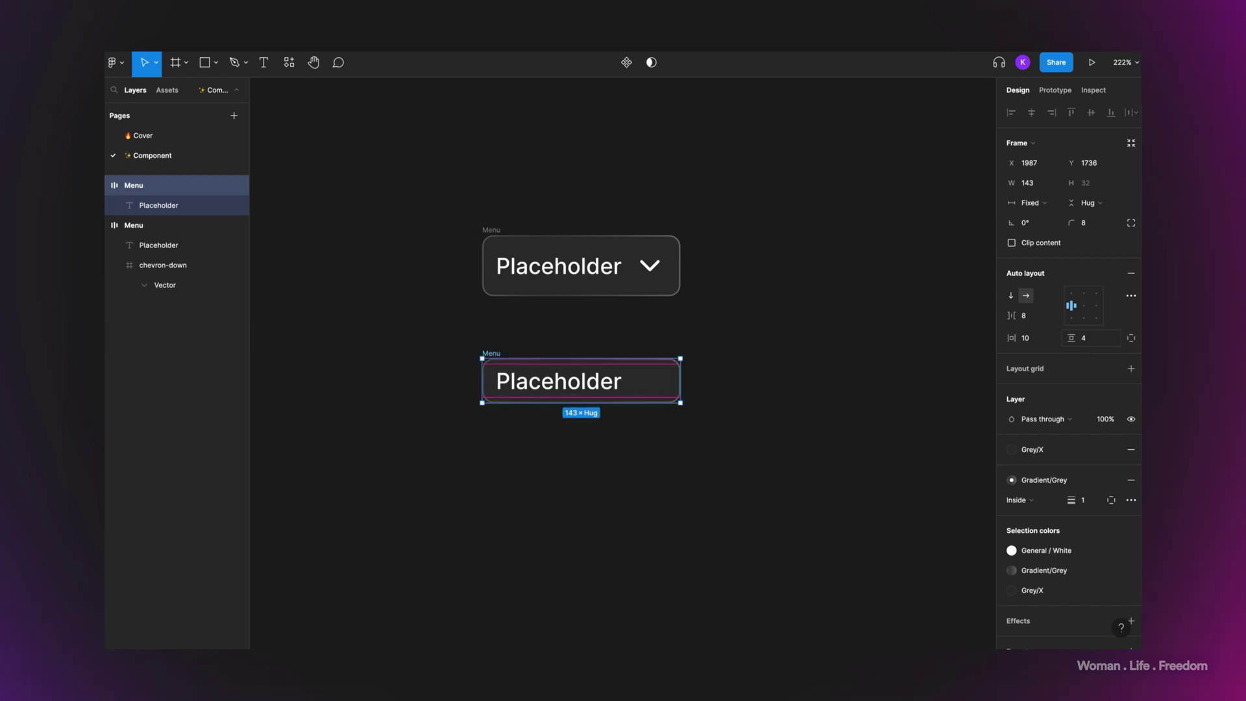
click(1041, 337)
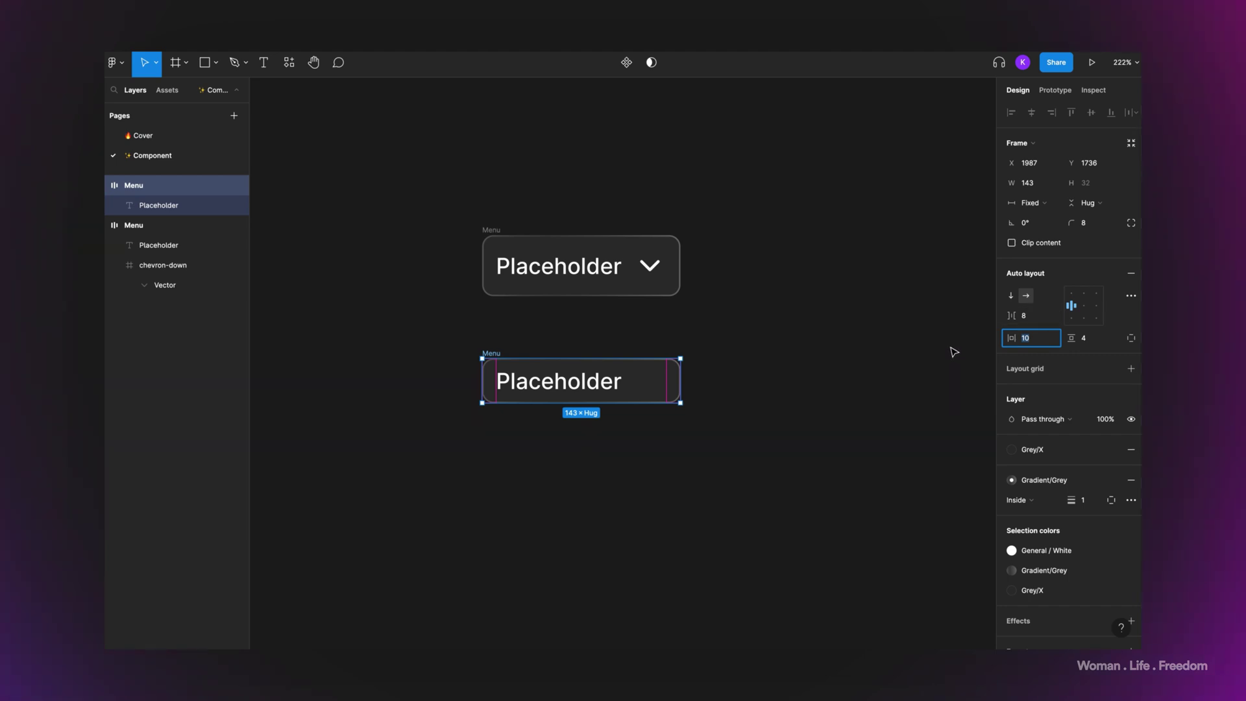
click(1130, 484)
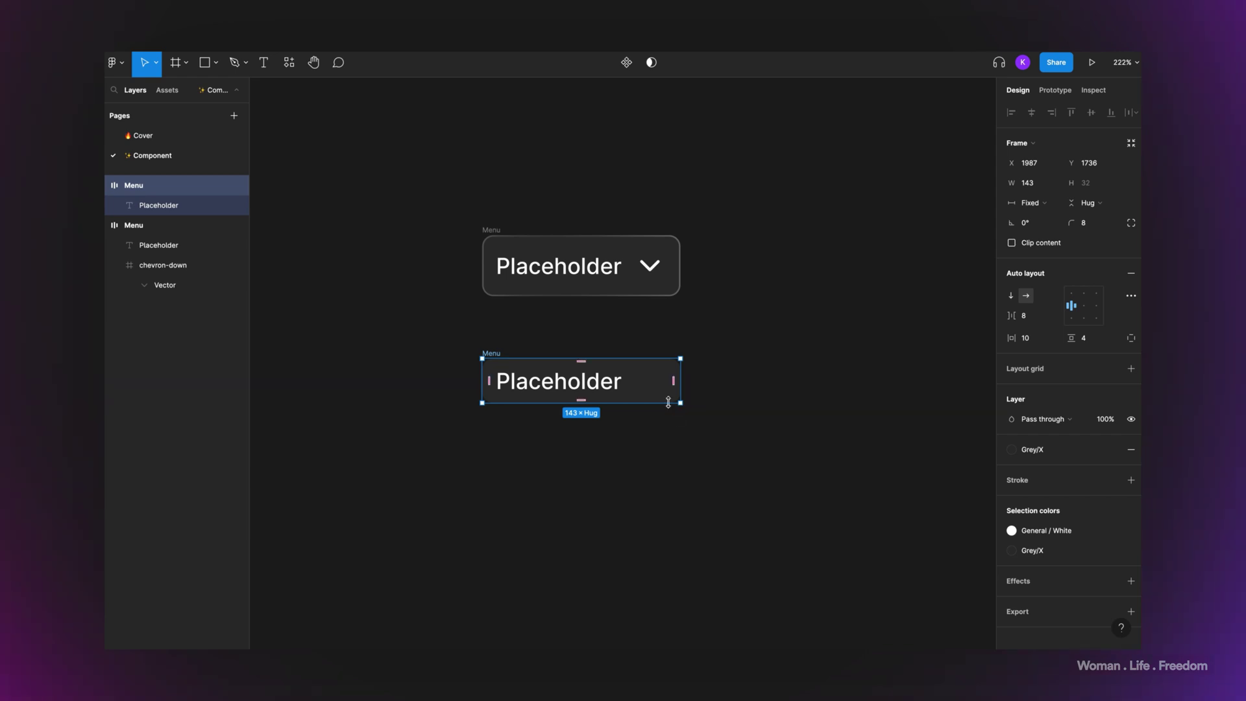
Step: Rename the lower, chevron-free Menu frame to Item
double_click(491, 353)
text(Item)
click(774, 381)
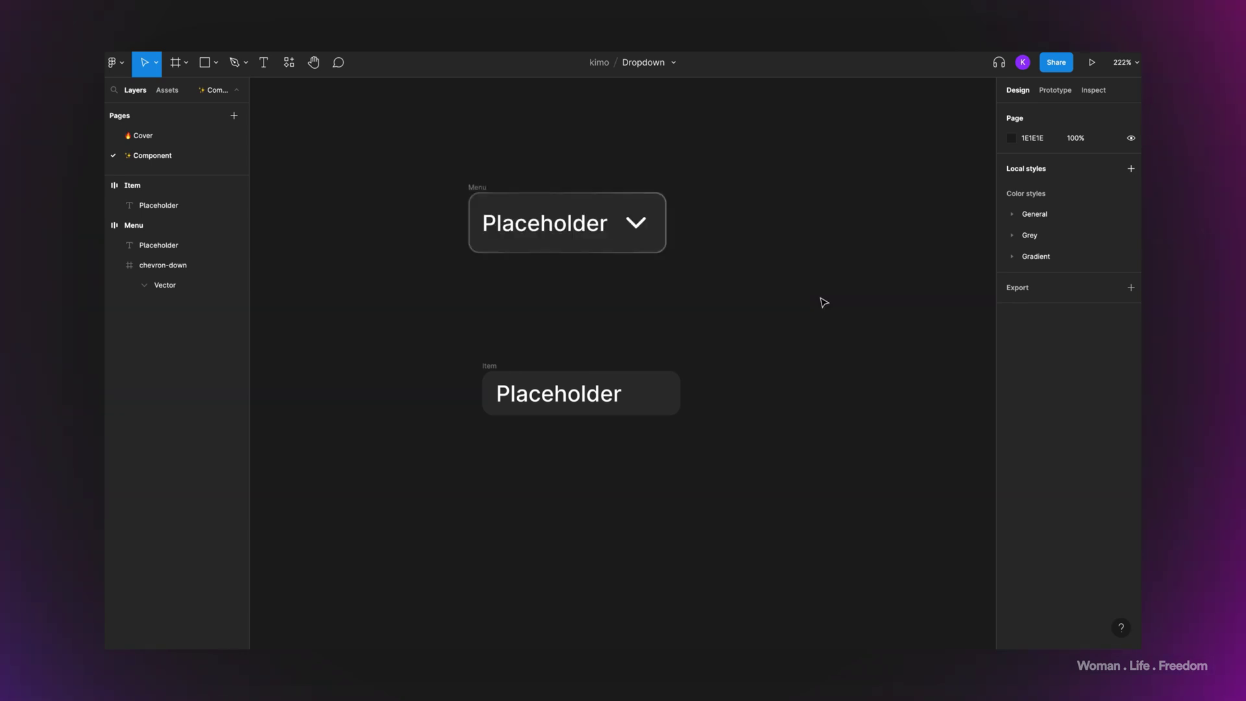
Step: Convert the Menu frame into a component and move it up, aligned with the Item frame's left edge
click(480, 188)
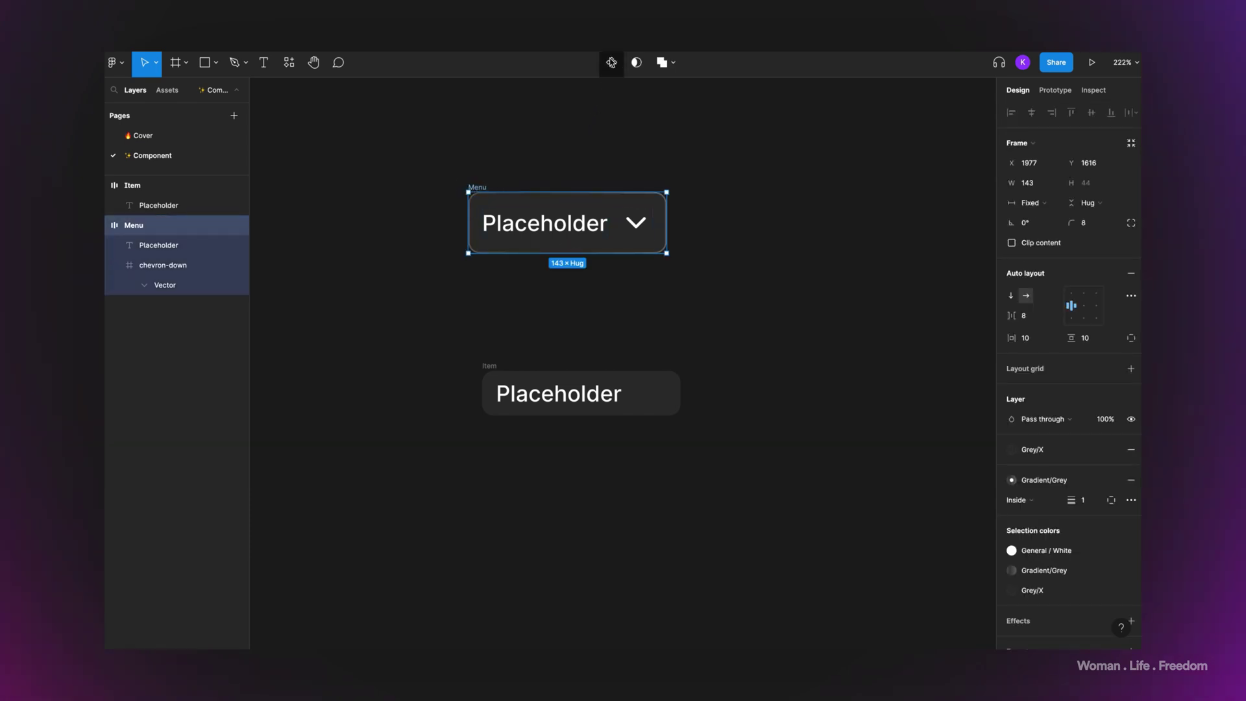
click(611, 63)
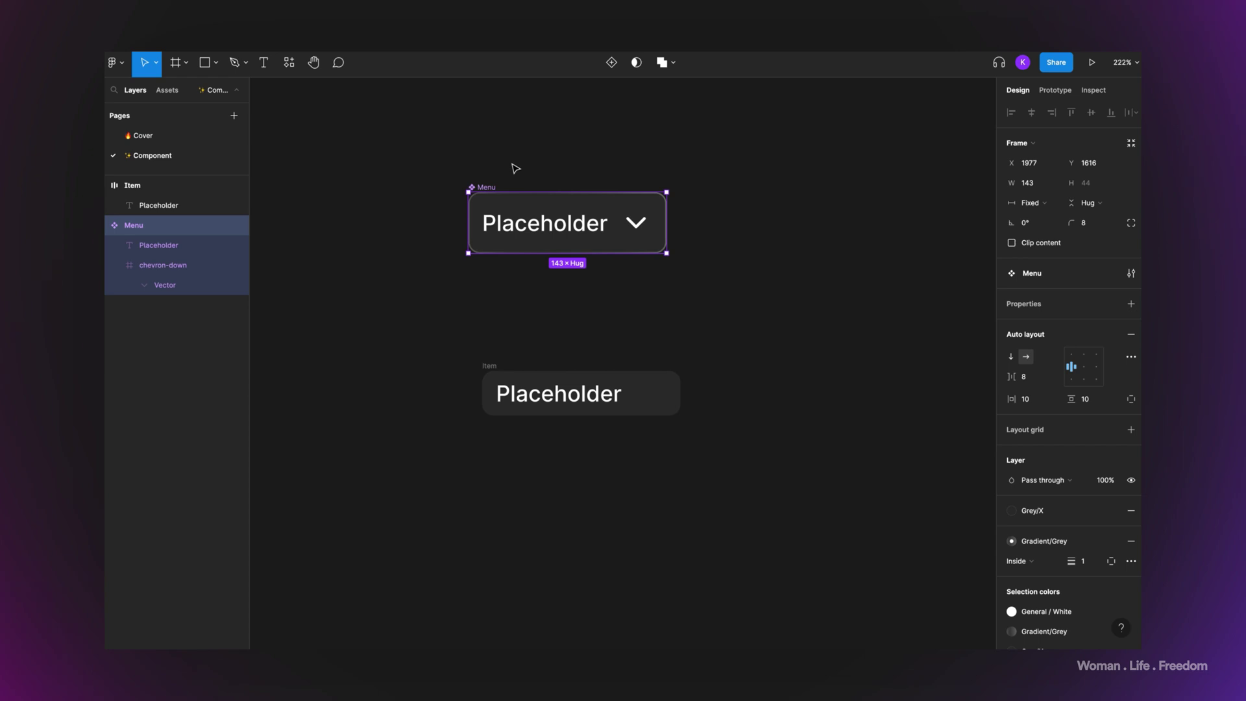
drag(500, 161, 500, 149)
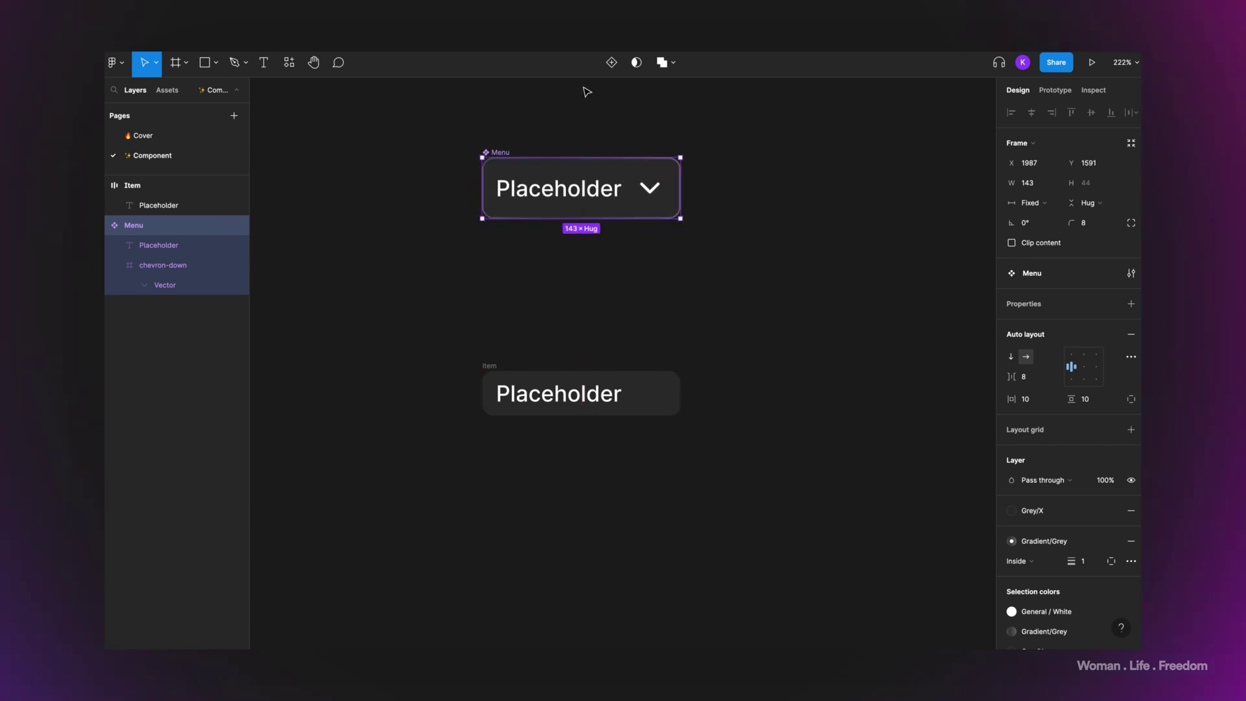
Step: Add a second variant to the Menu component, name it Hover, and rename the variant property to State
click(610, 63)
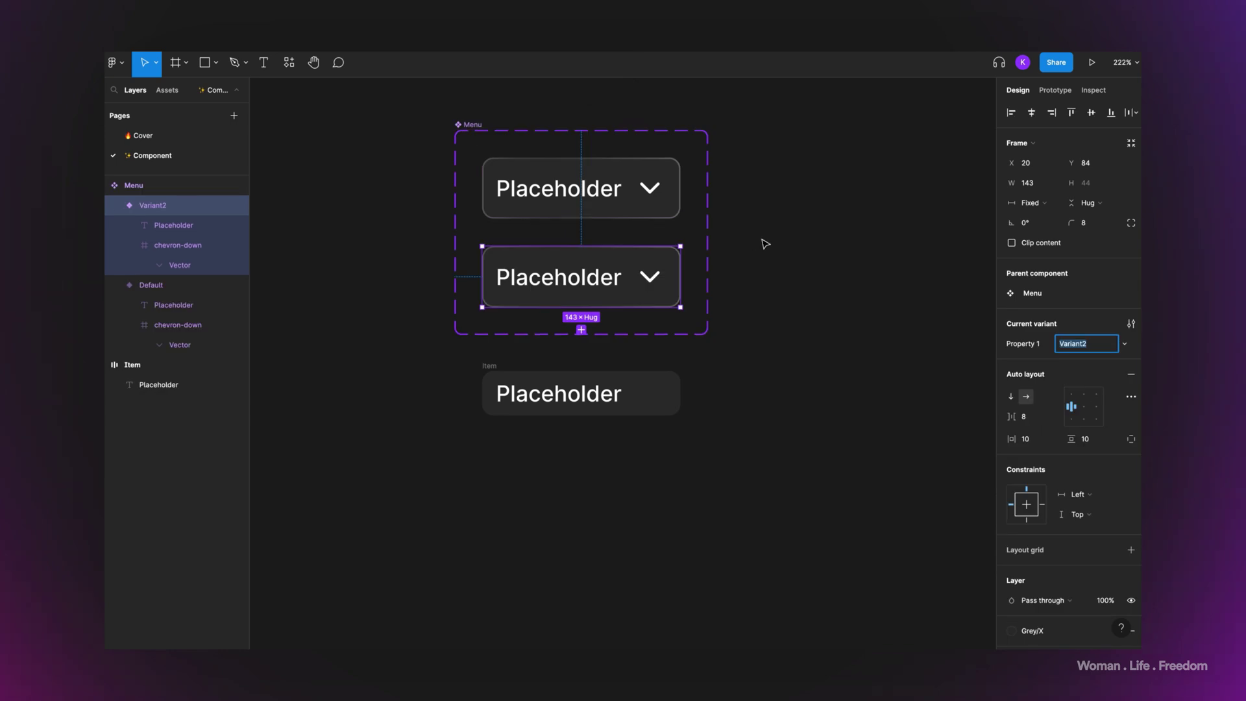
text(Hover)
key(shift+Tab)
text(S)
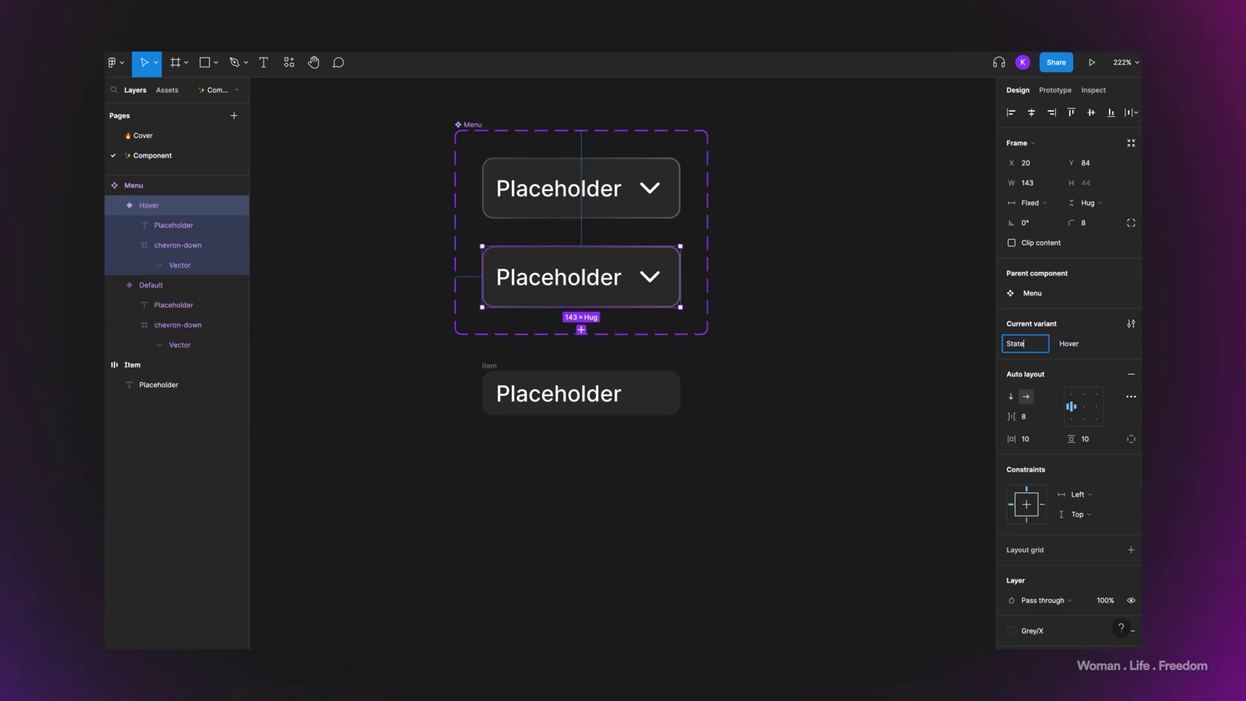
click(891, 316)
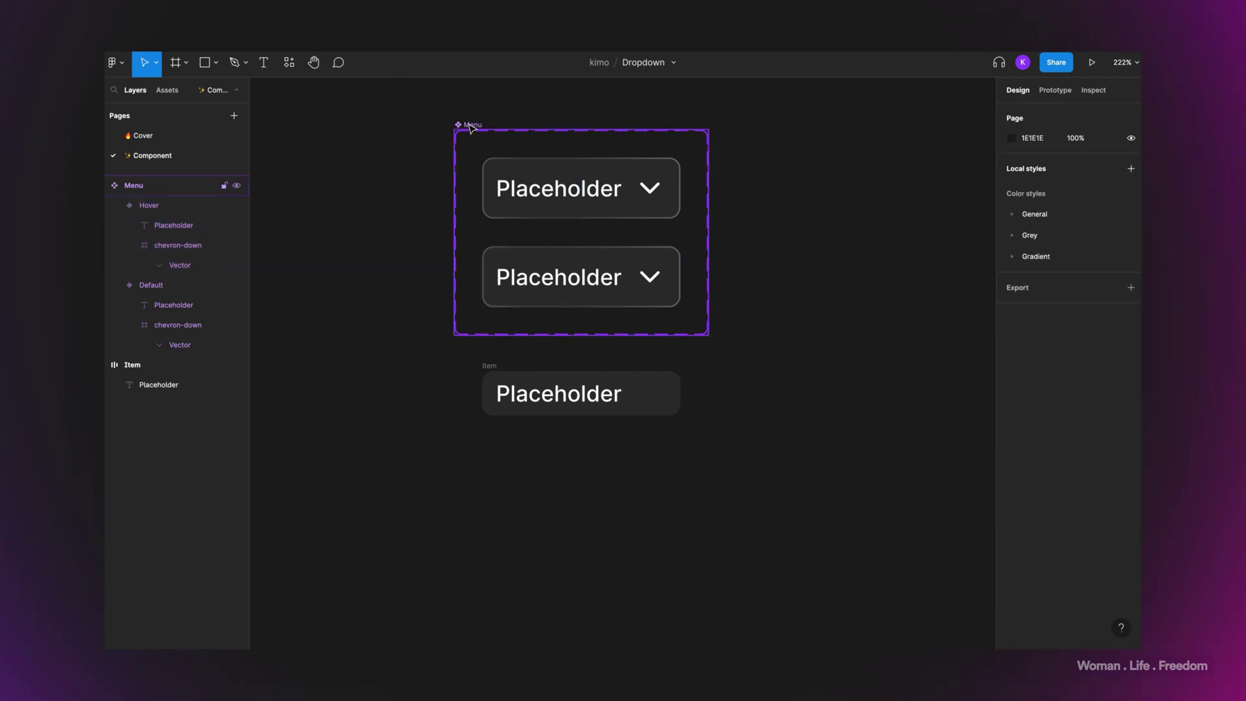
Step: Detach the Grey/X style from the Hover variant's fill and set the fill to the lighter grey 525252
click(581, 276)
scroll(1077, 503, down, 2)
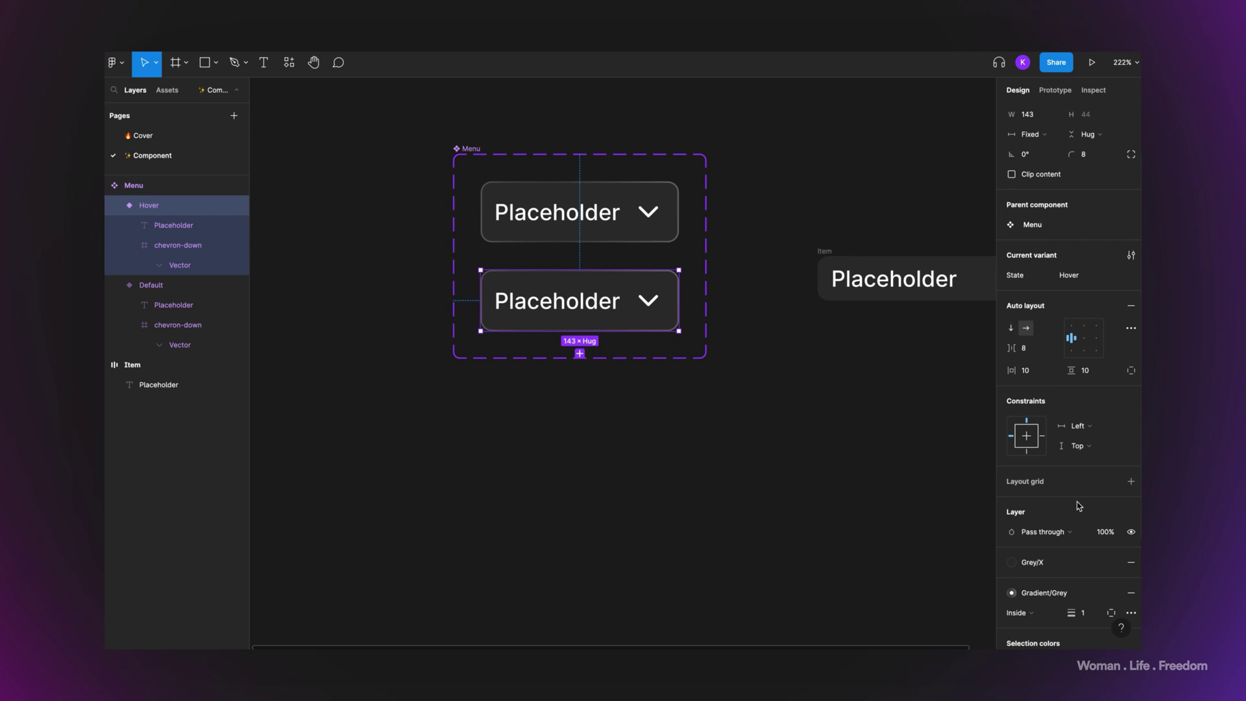
scroll(1072, 505, down, 2)
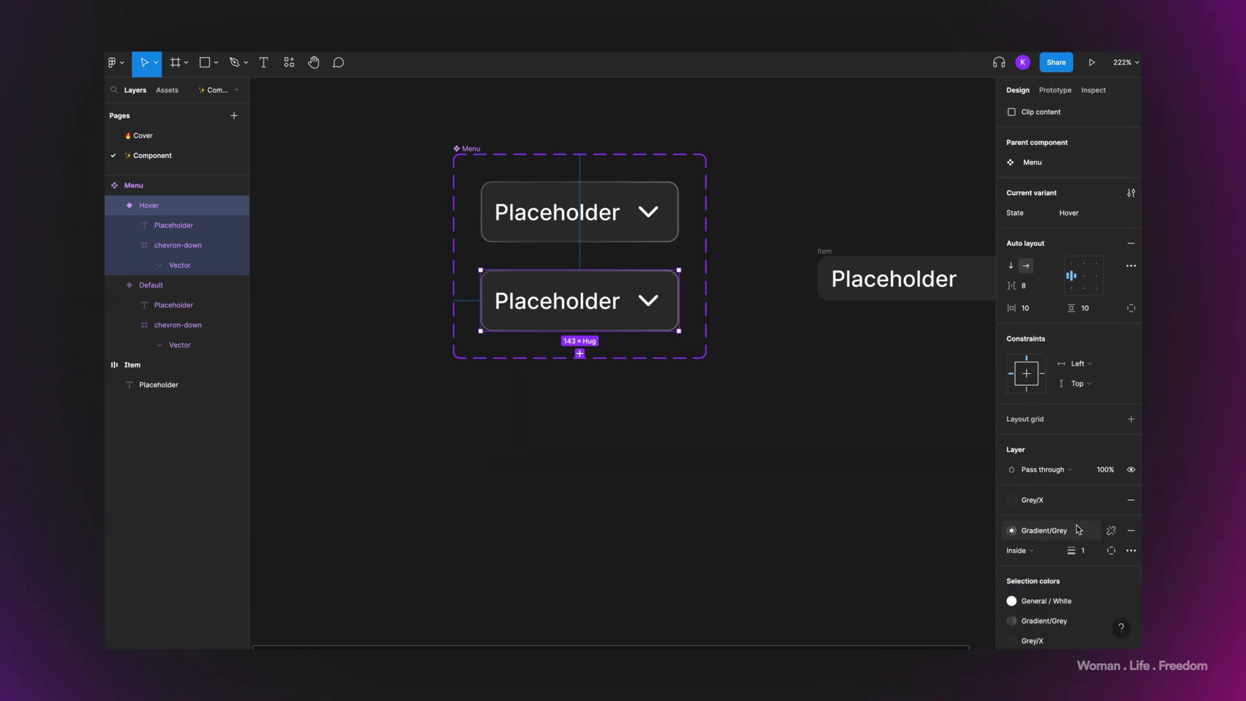
click(1110, 499)
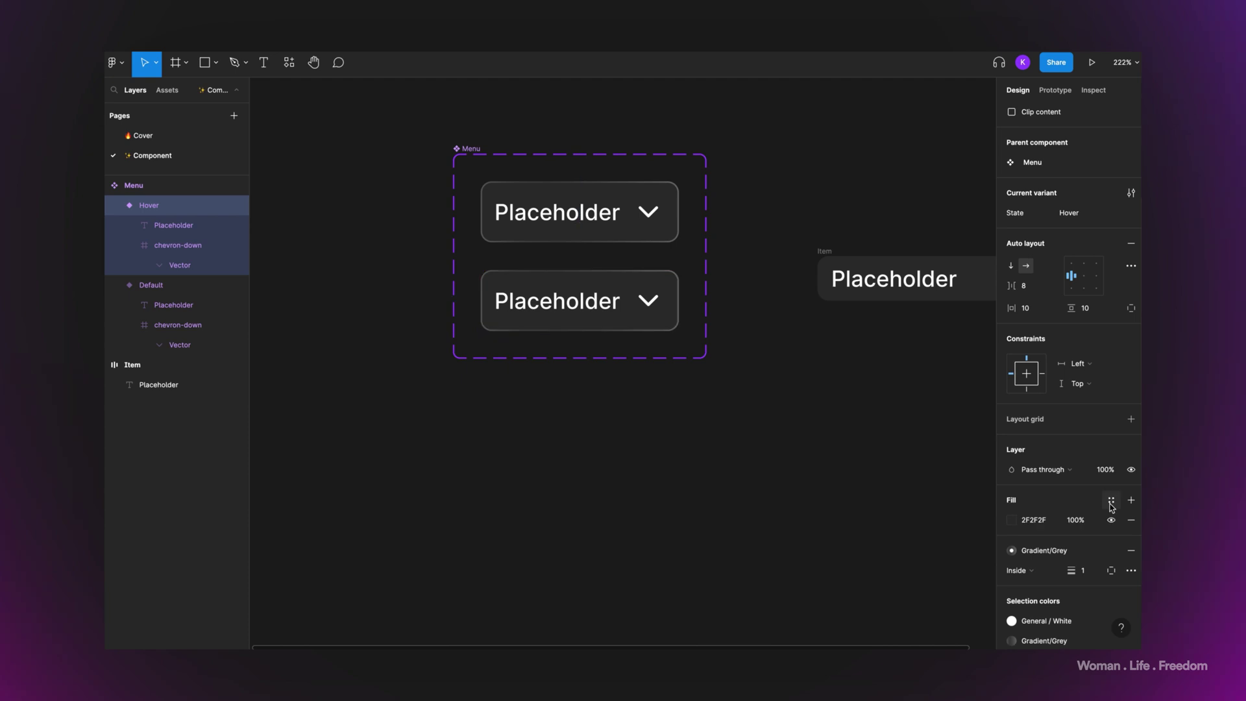
click(1011, 519)
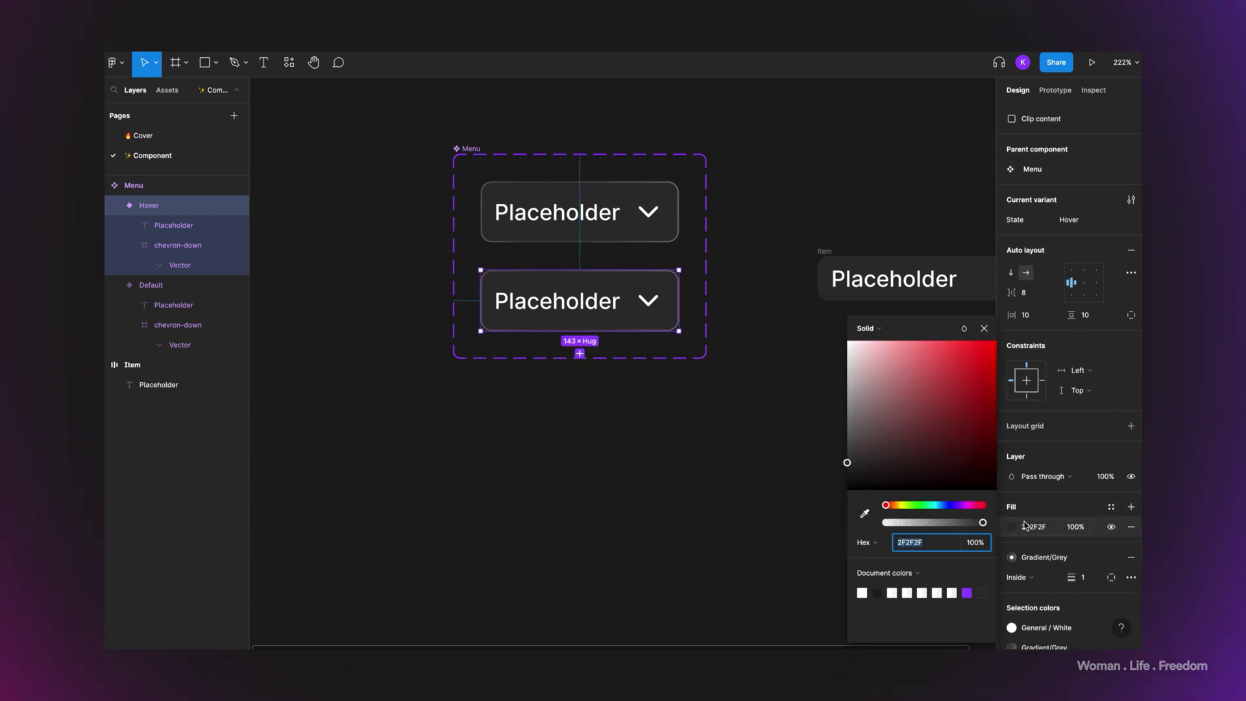
click(845, 443)
drag(840, 448, 840, 447)
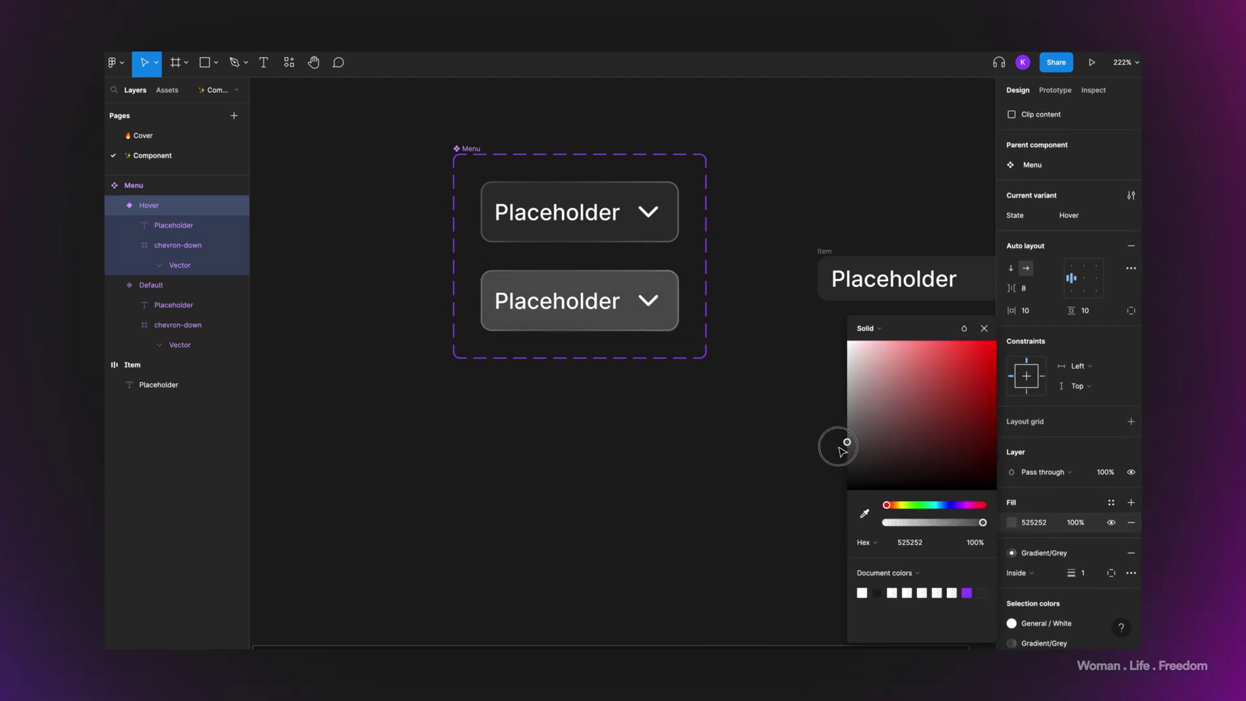
key(Escape)
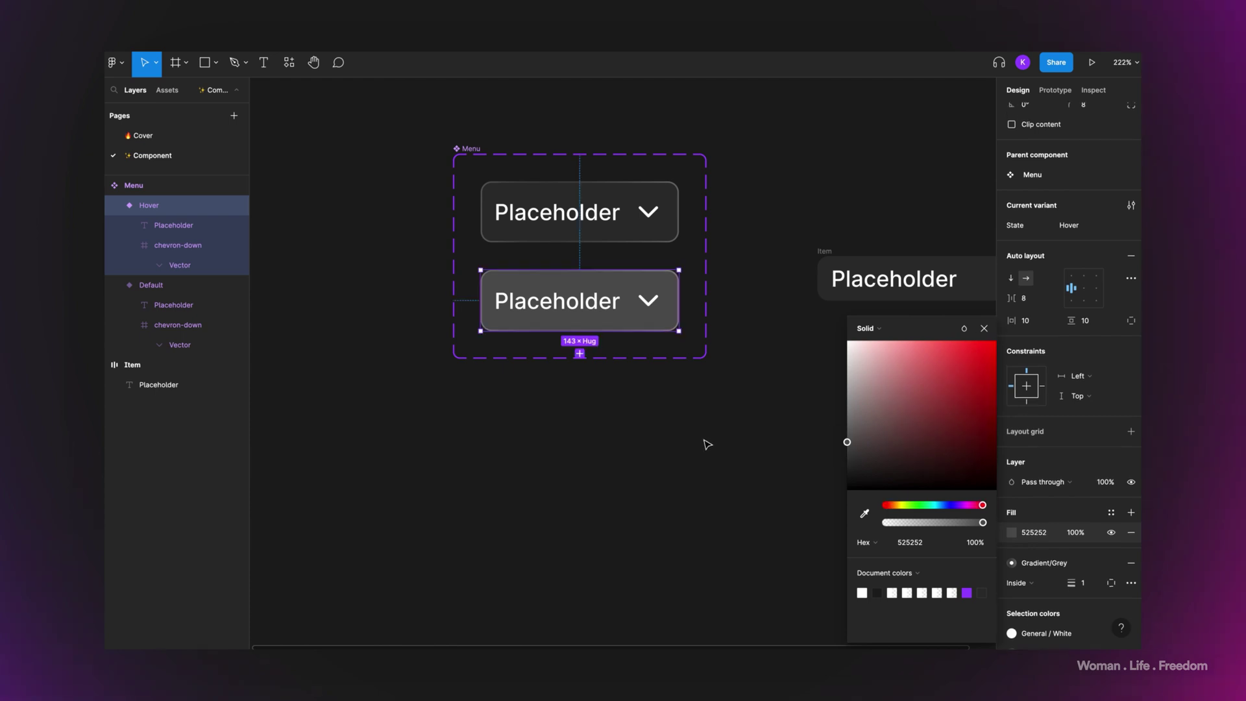
Step: Add a third variant to the Menu component set with its State value set to active
scroll(482, 200, up, 2)
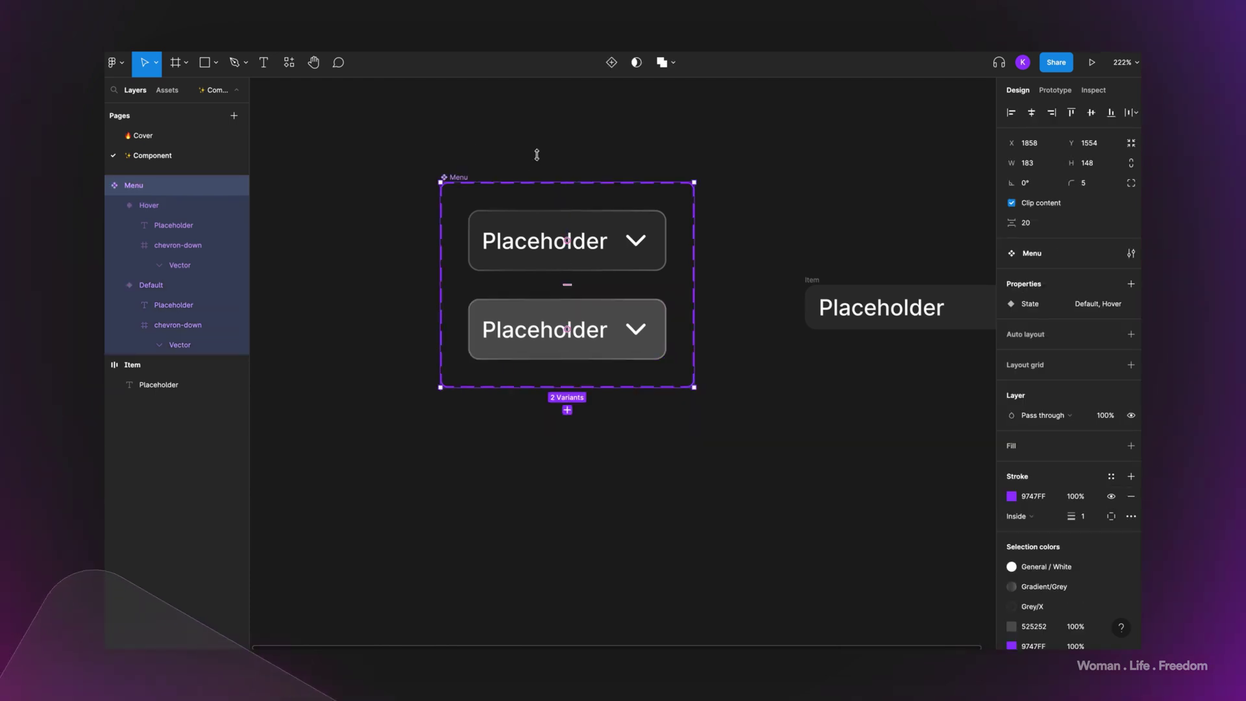
click(567, 409)
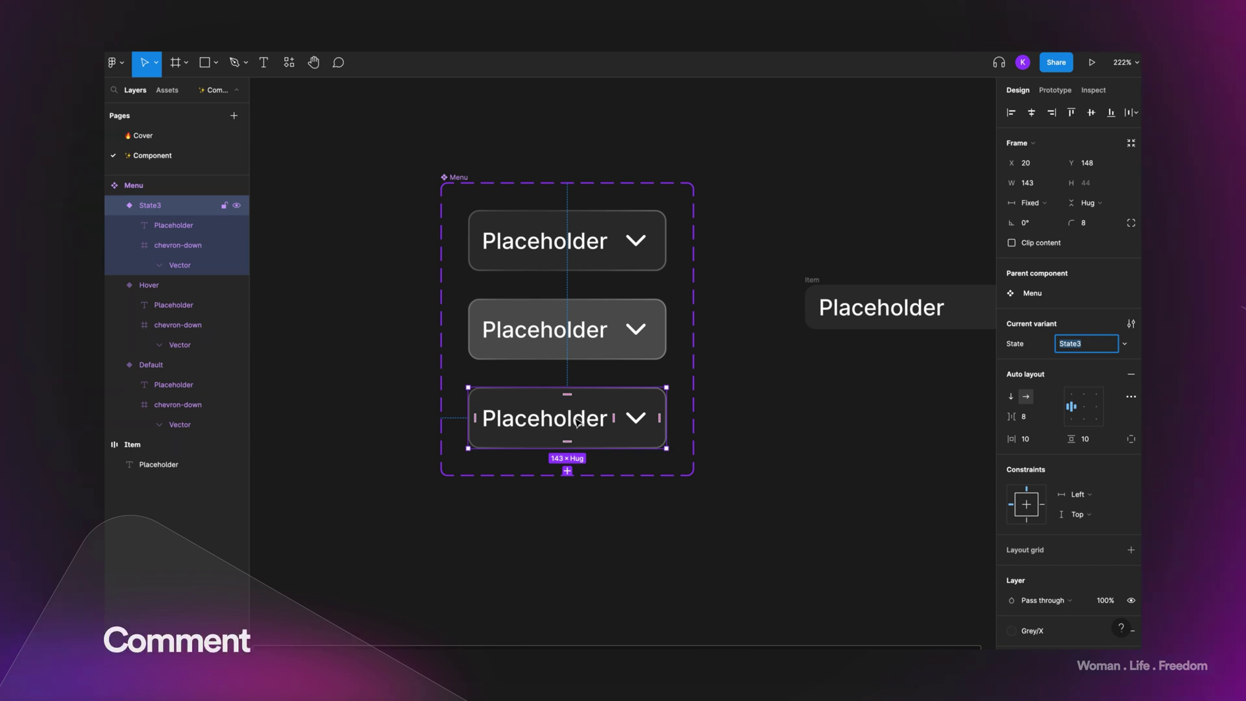
text(active)
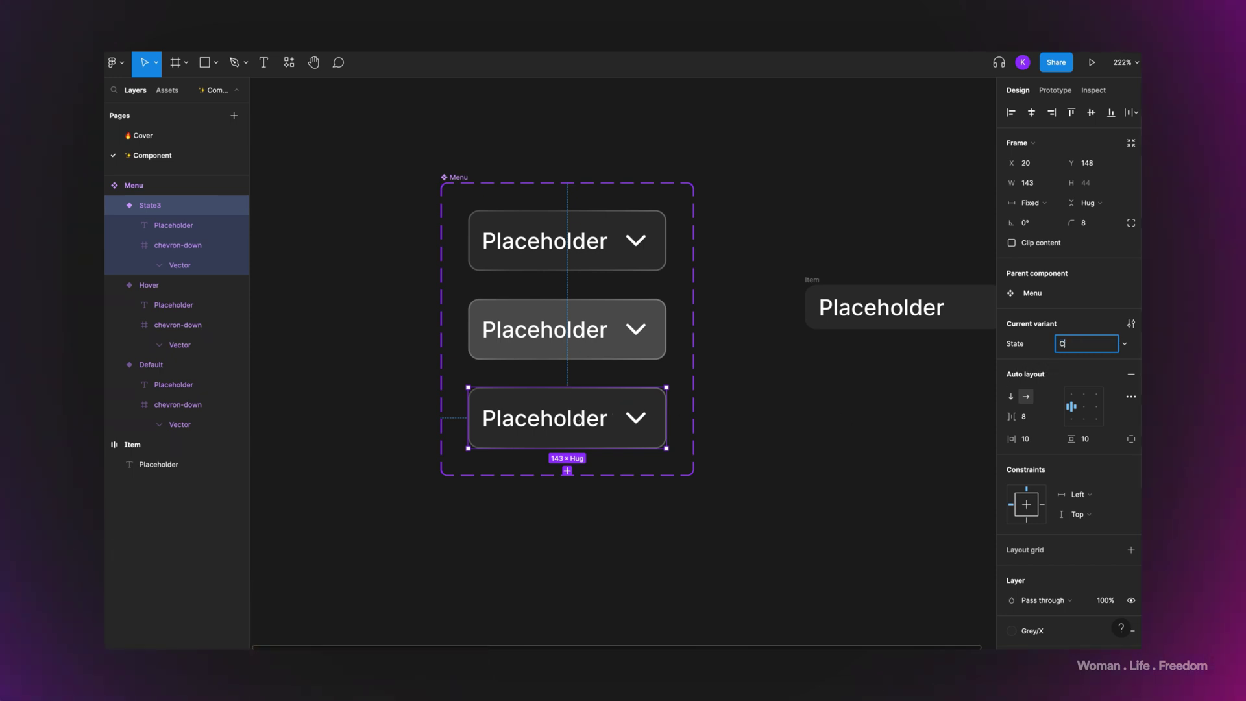
key(Return)
Step: Rotate the active variant's chevron to 180° and recolor the variant's white text and chevron light purple
double_click(636, 418)
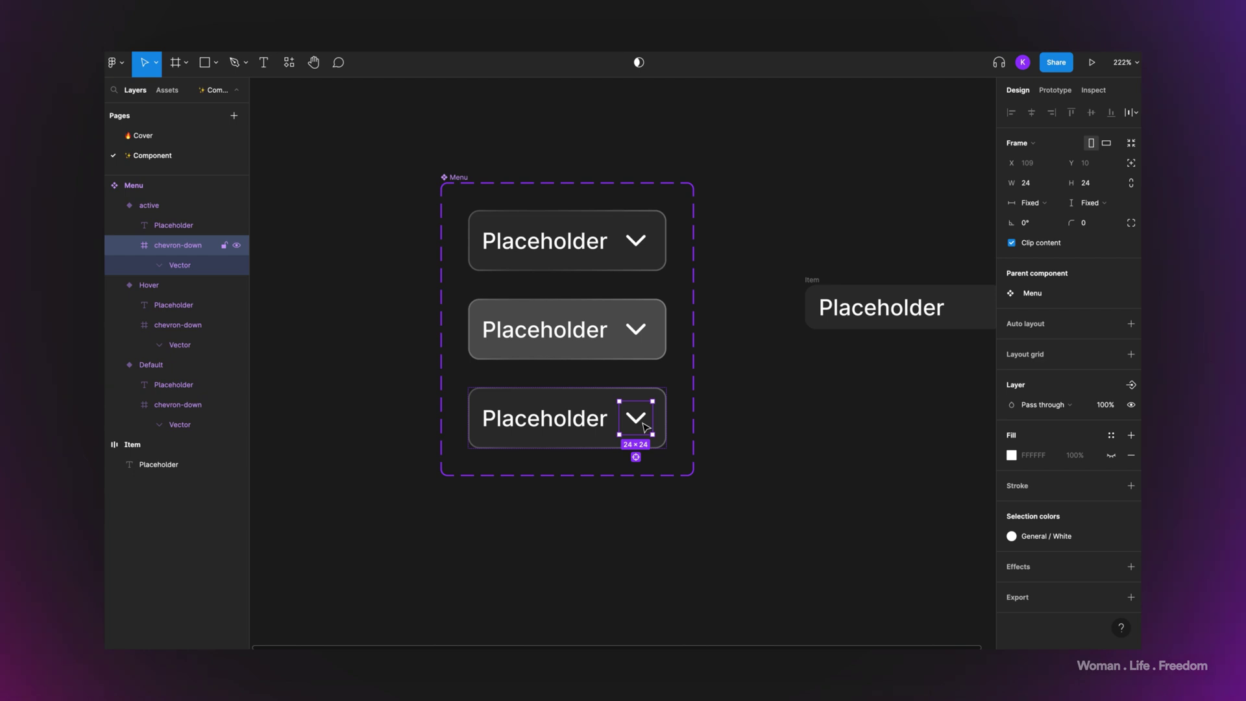
drag(649, 397, 603, 439)
click(1032, 222)
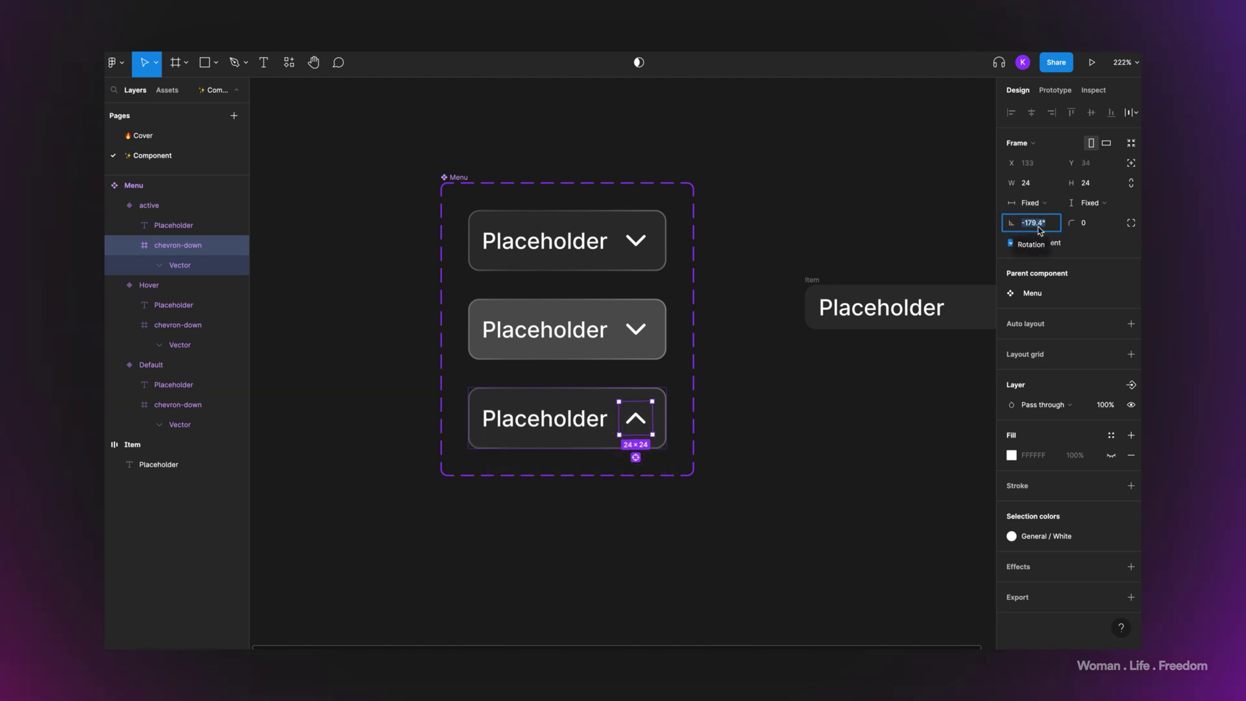
text(180)
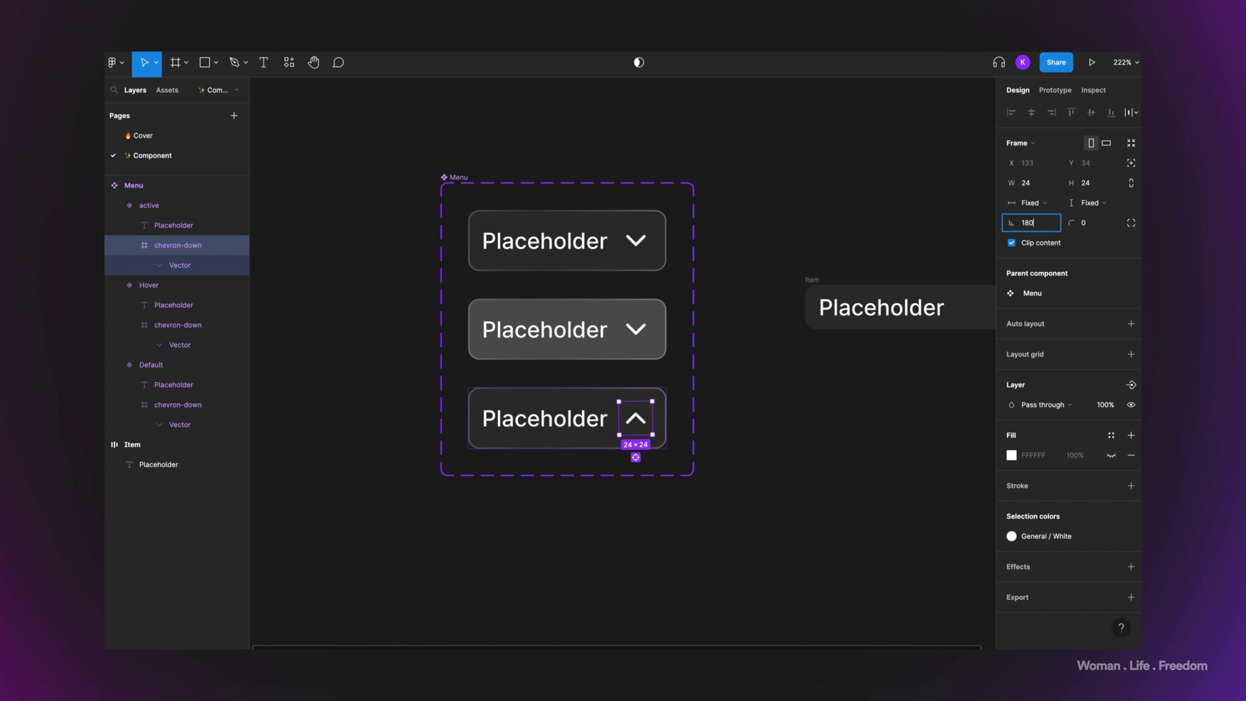
key(Return)
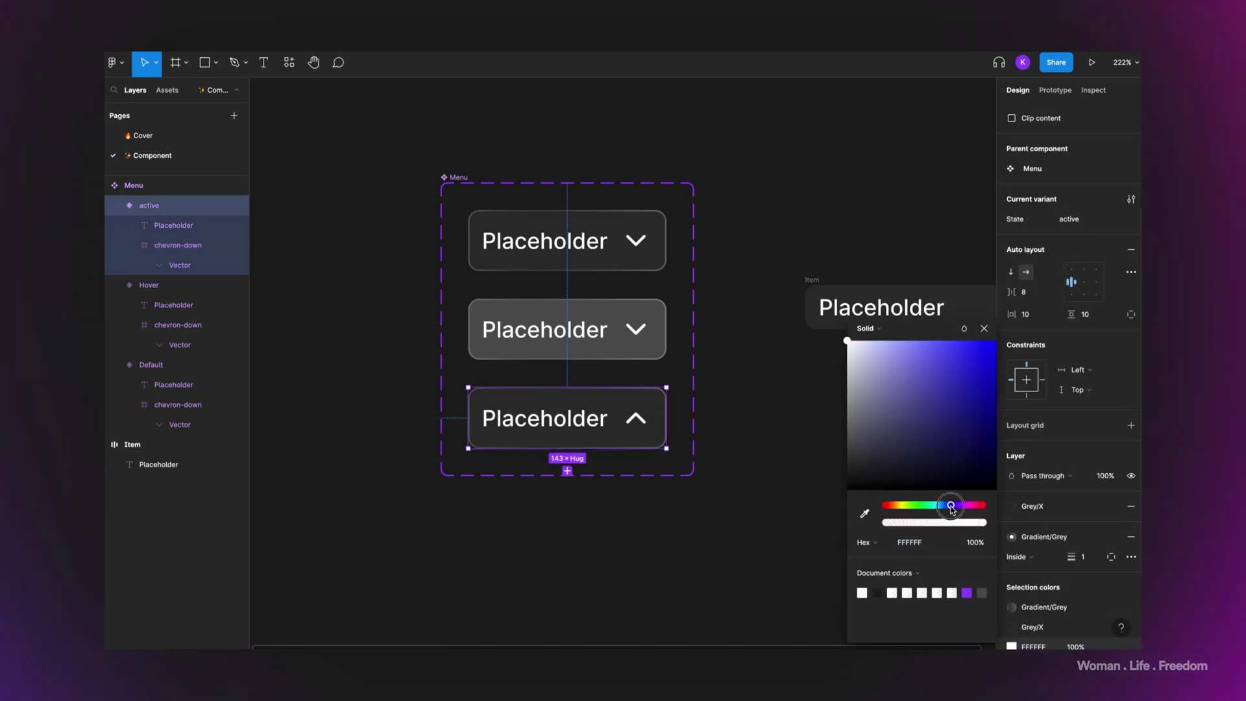
drag(939, 360, 931, 342)
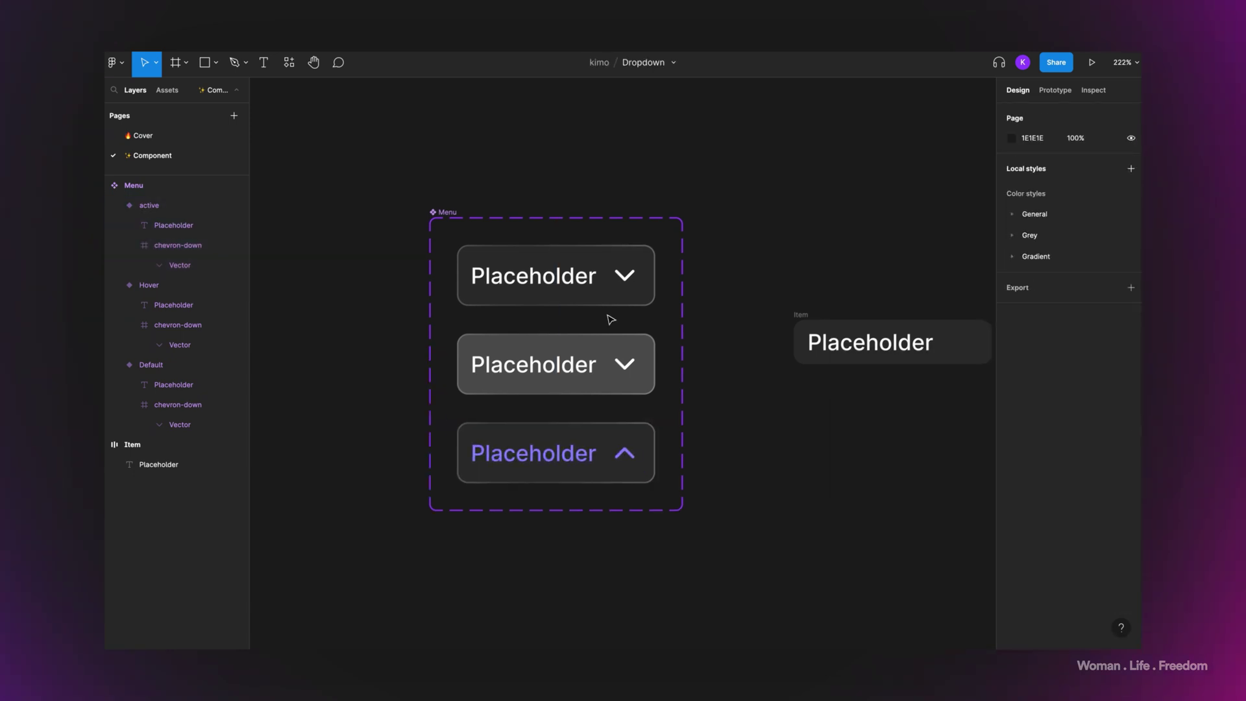
Step: Create a prototype connection from the Default Menu variant to the Hover variant
click(1054, 94)
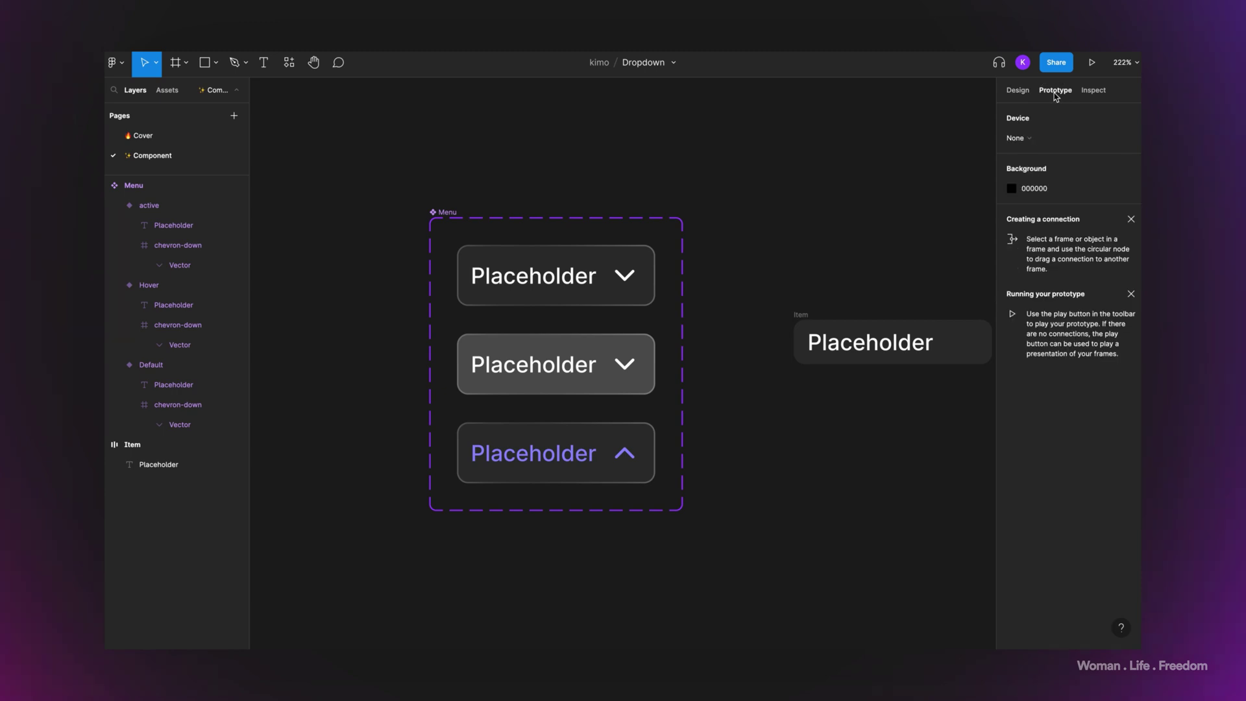
click(636, 266)
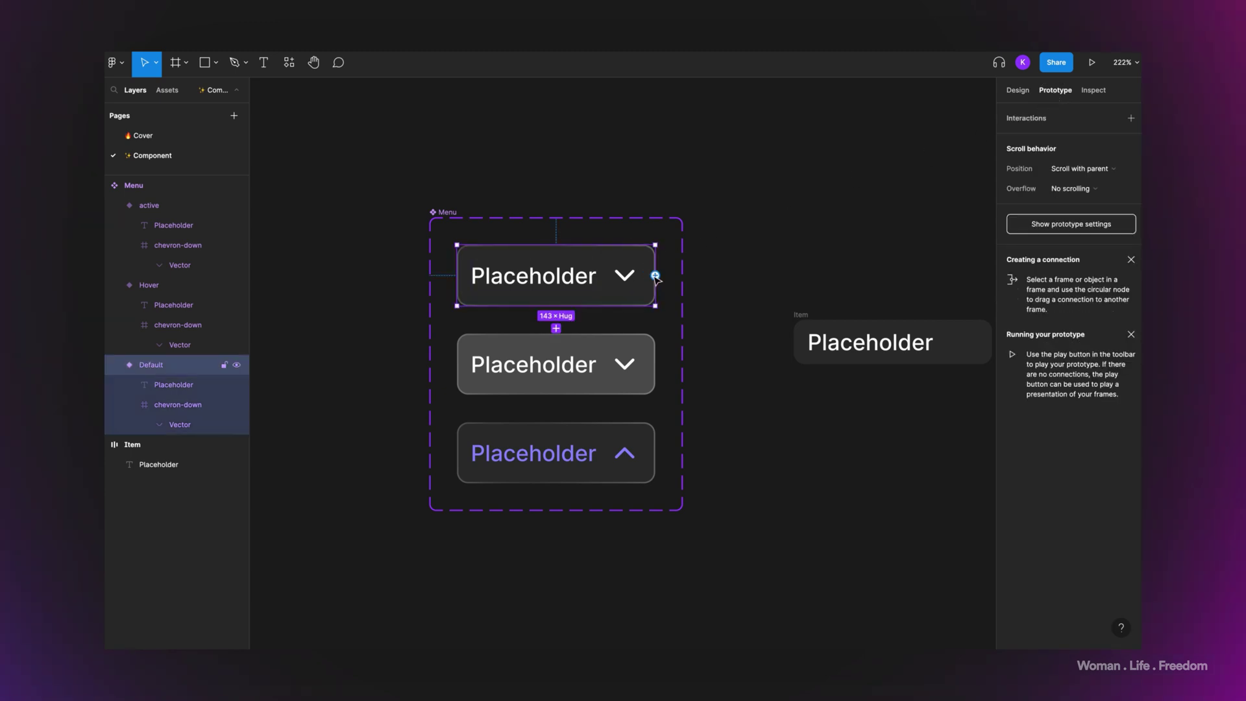
click(655, 275)
drag(655, 275, 641, 348)
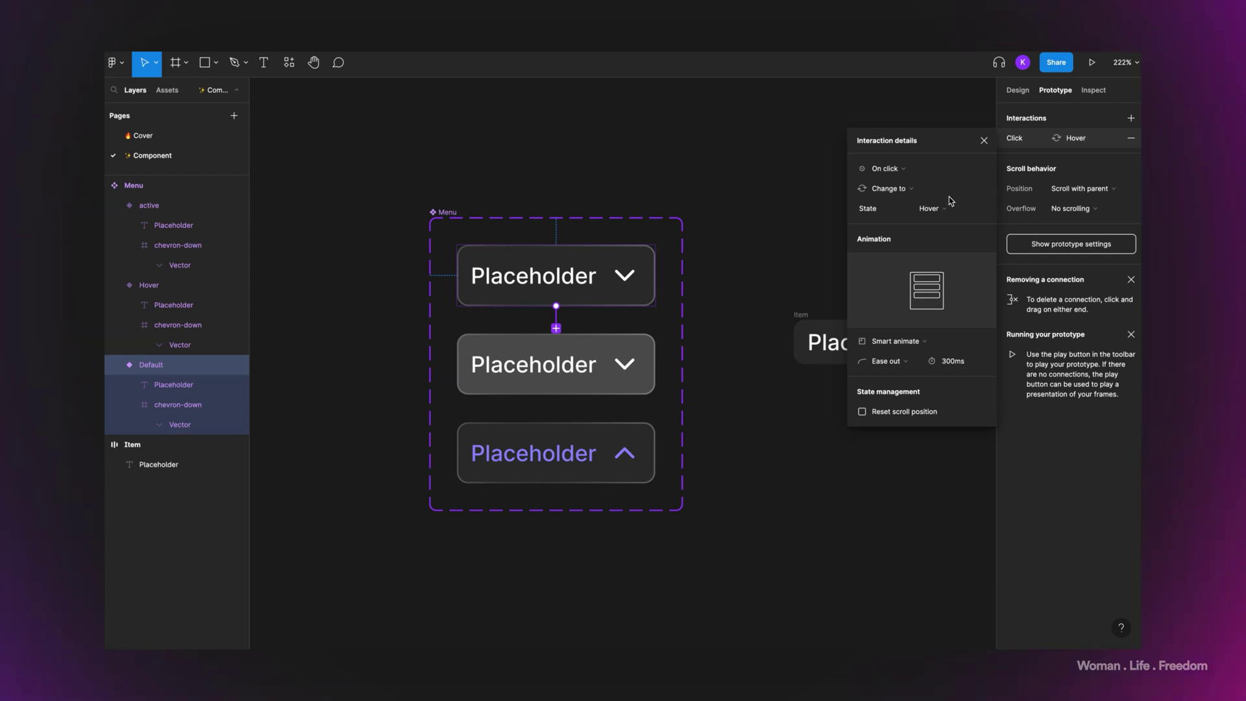
Step: Set the Default-to-Hover interaction's trigger to While hovering and its animation to Smart animate
click(883, 169)
click(883, 169)
click(884, 169)
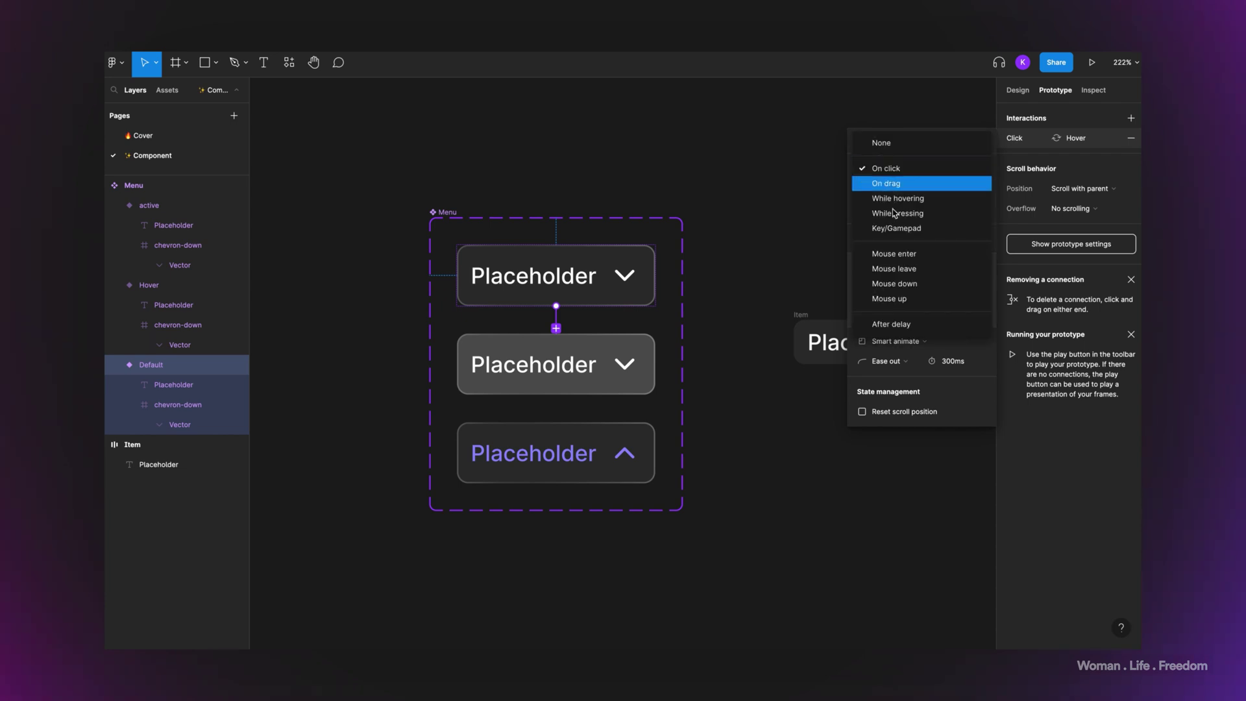
click(896, 199)
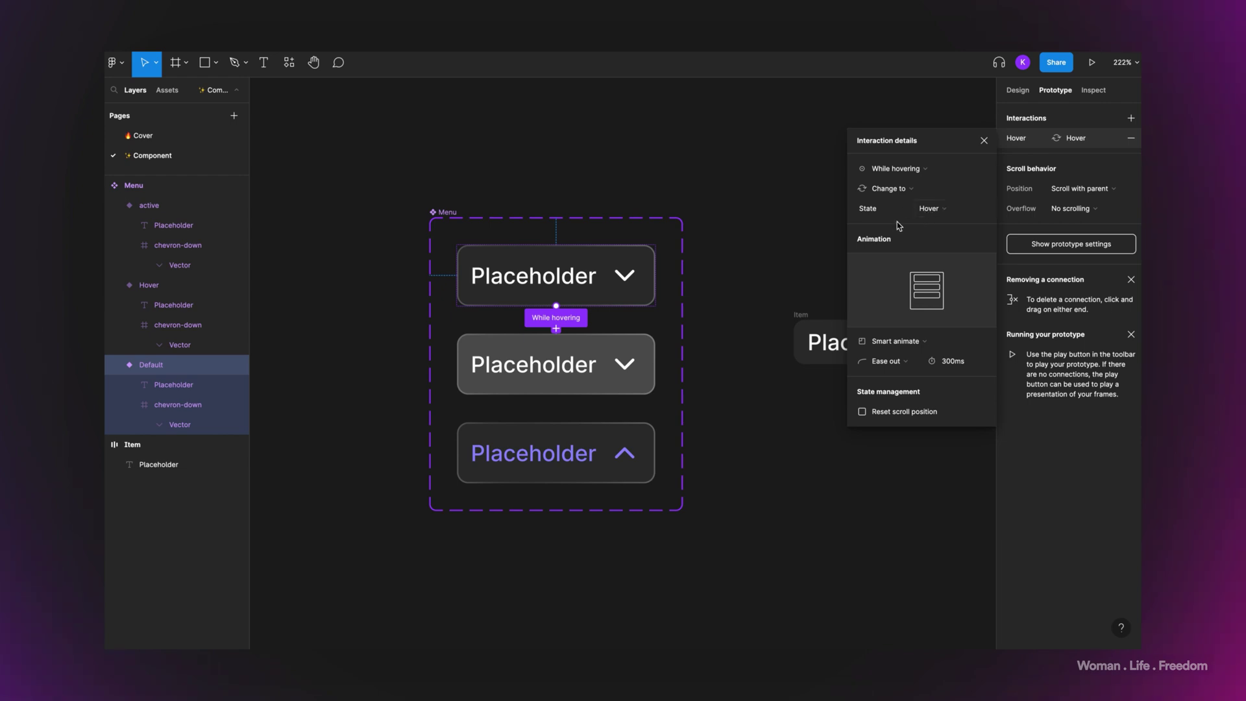
click(894, 348)
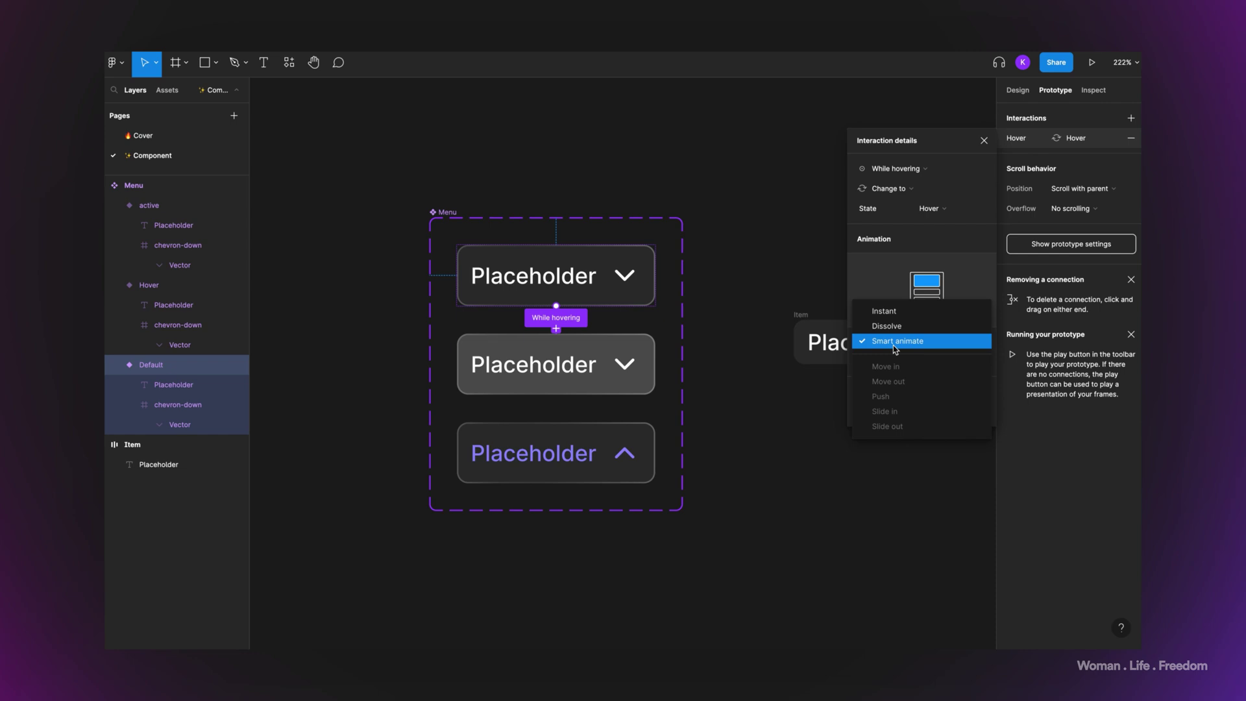
click(894, 342)
click(827, 218)
Step: Draw a new frame of about 349 × 237 beside the Item frame
scroll(828, 218, down, 5)
scroll(833, 220, right, 5)
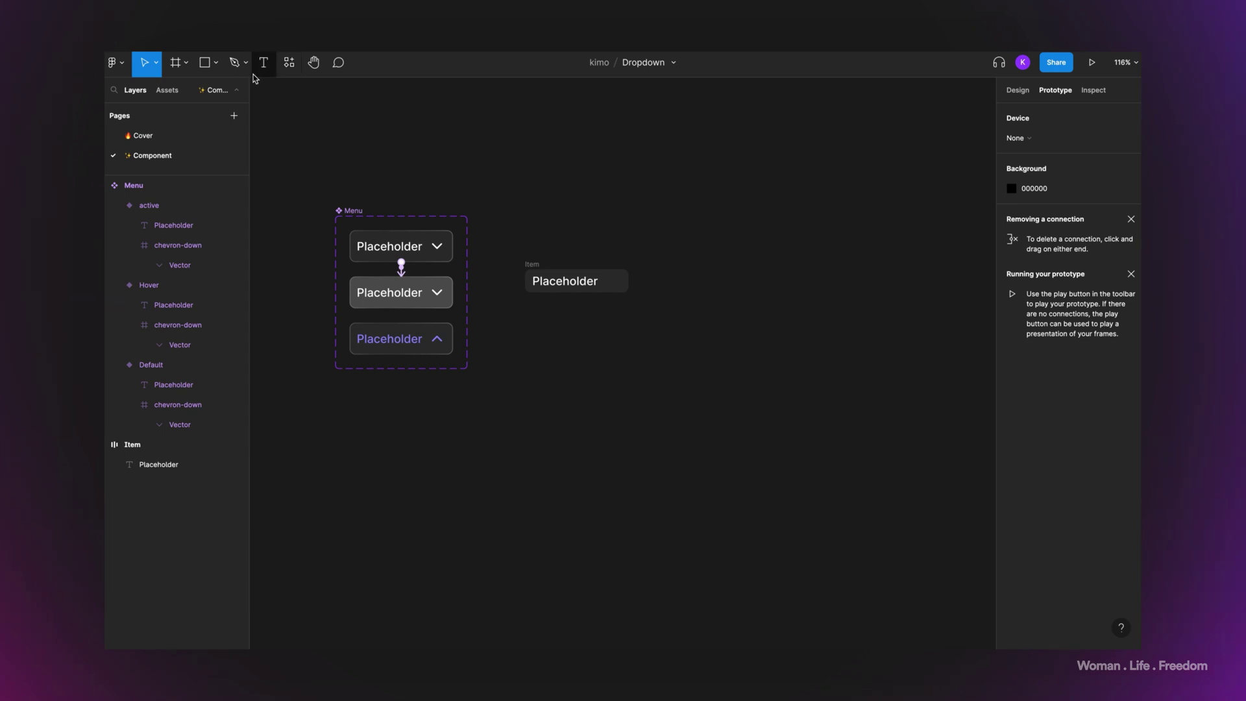
click(178, 66)
drag(692, 216, 943, 387)
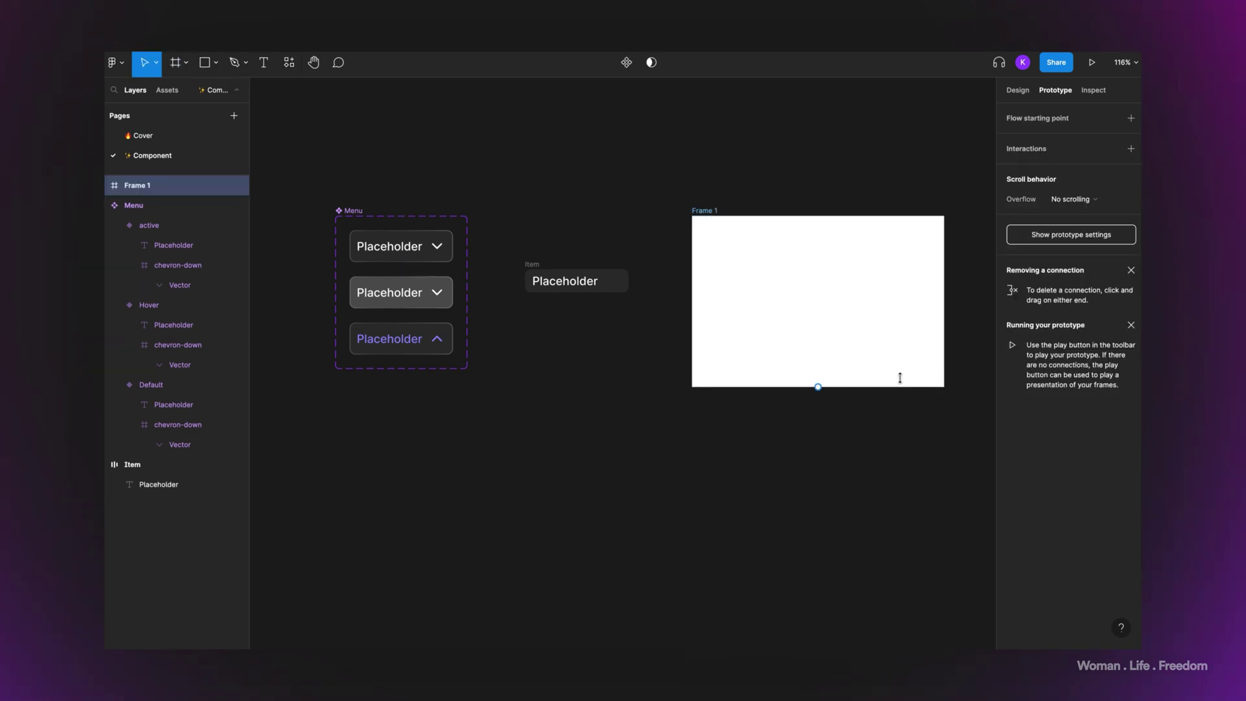
Step: Place an instance of the local Menu component near the middle of the new white frame
click(168, 92)
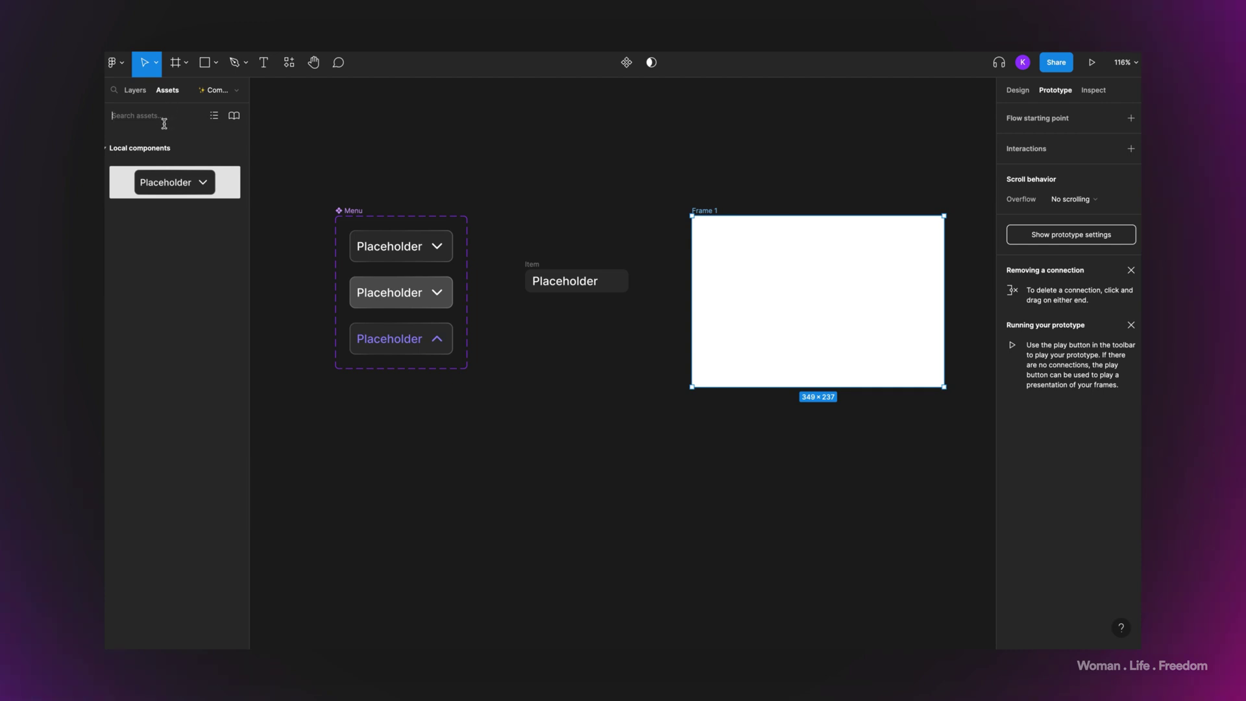
click(153, 188)
drag(153, 187, 805, 295)
key(ctrl+alt+Return)
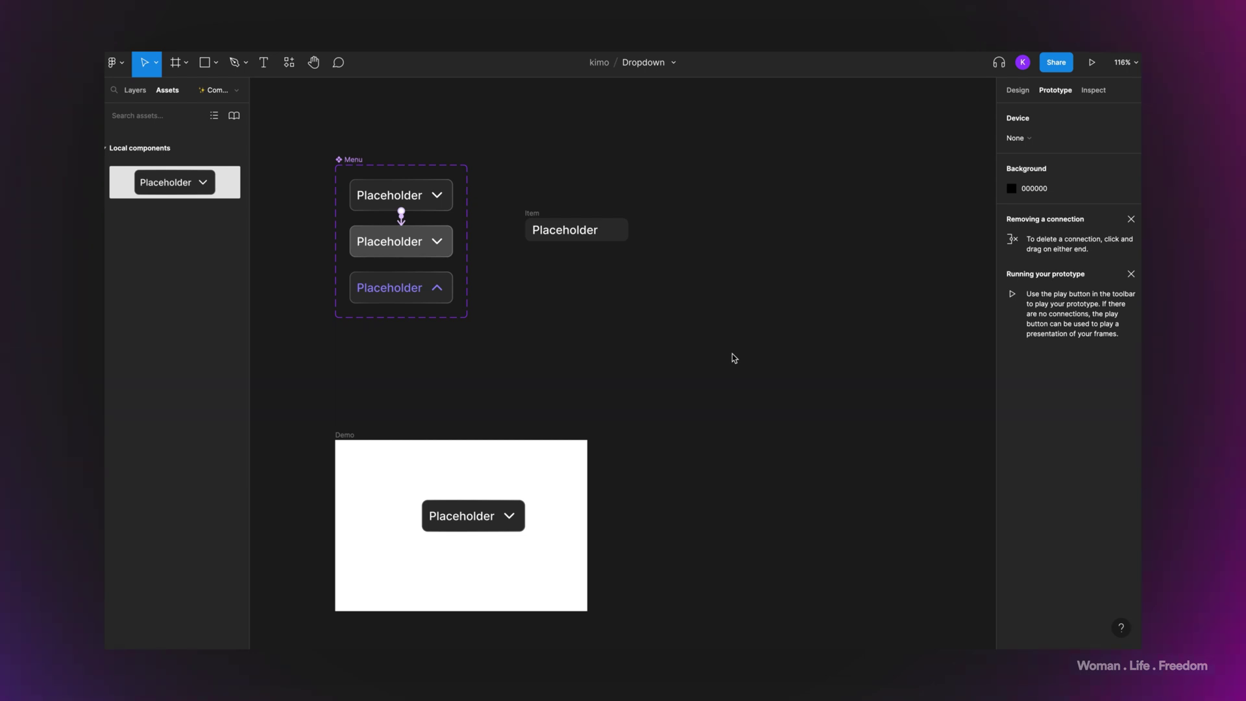
Step: Move the Item frame up beside the Default Menu variant and convert it into a component with a second variant
drag(533, 214, 547, 183)
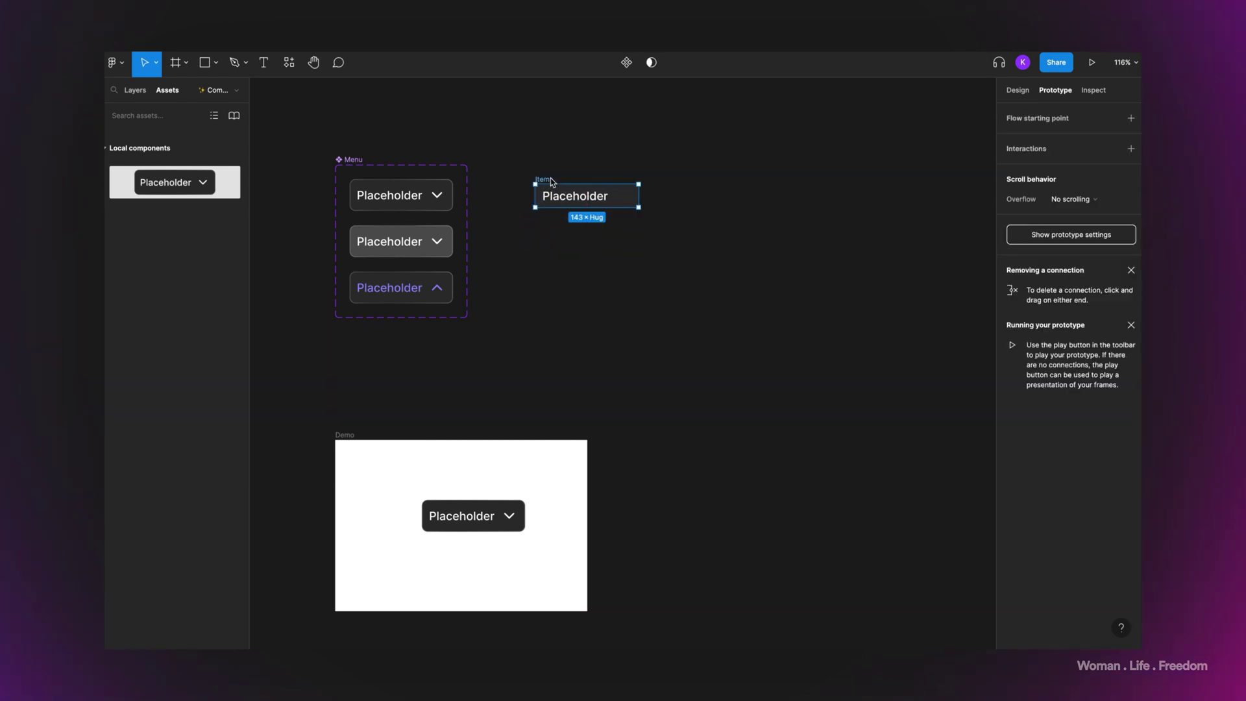
scroll(547, 183, up, 3)
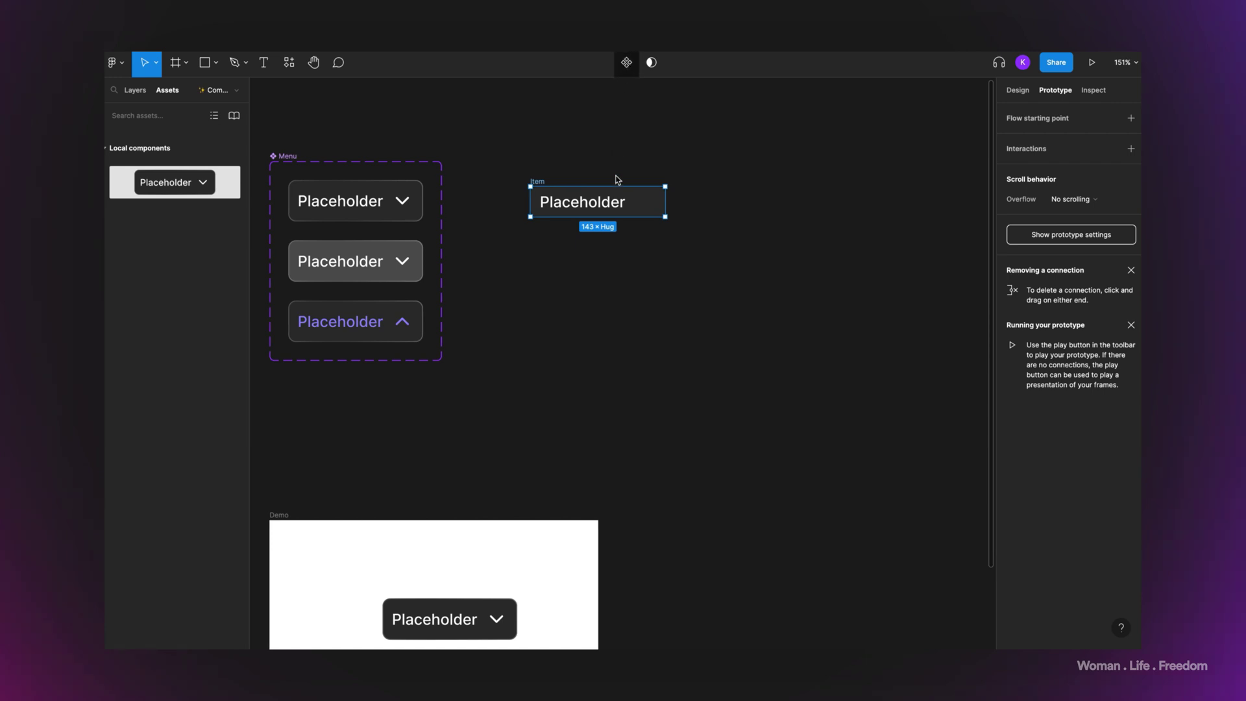
key(ctrl+alt+k)
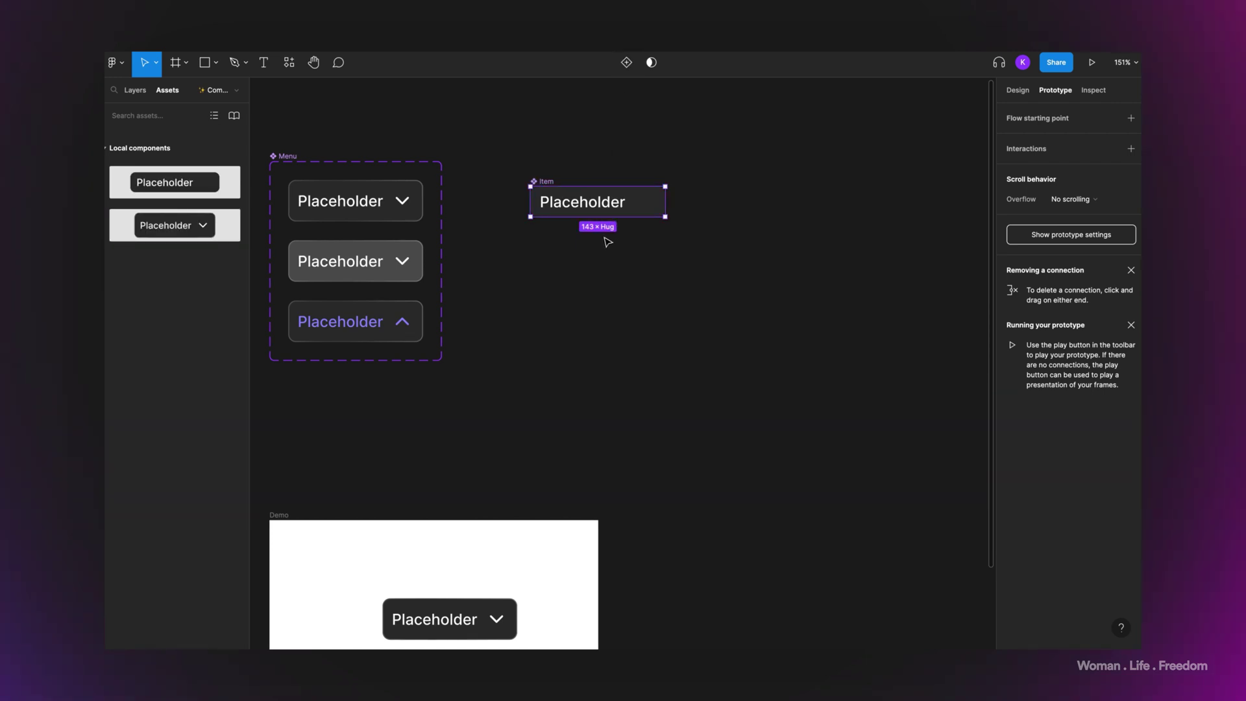
click(627, 65)
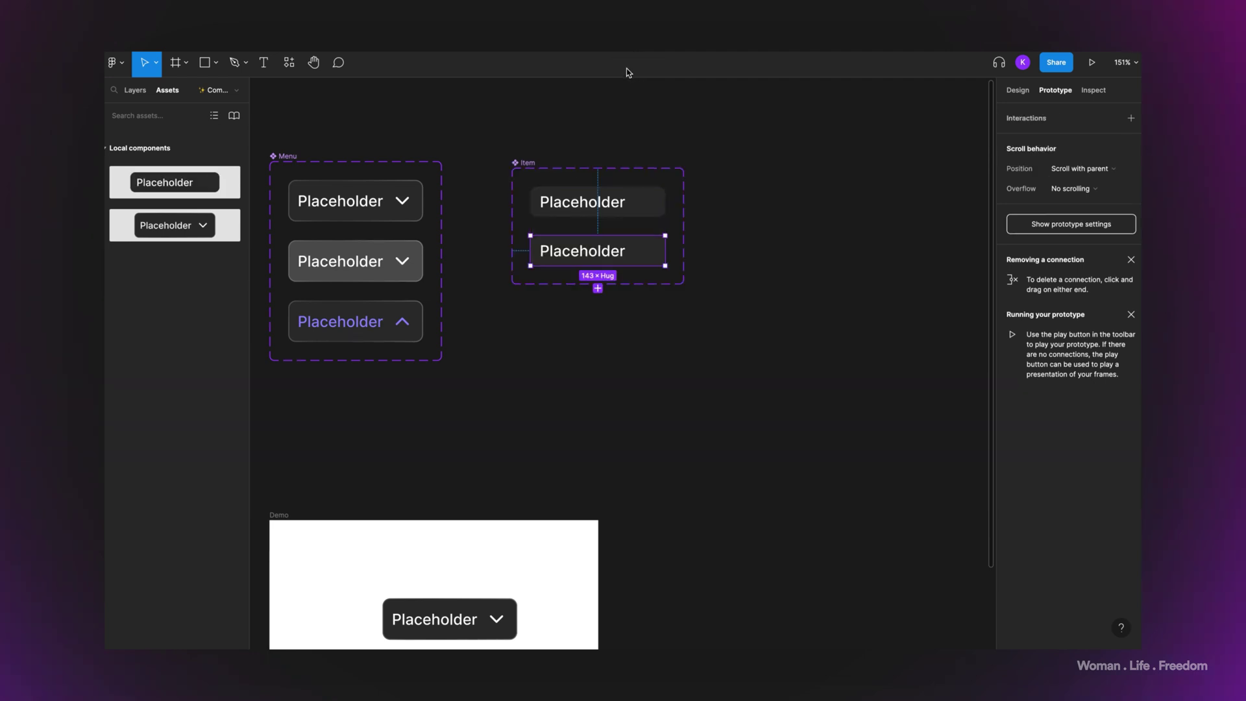
Step: Rename the Item component's variant property to State and name the second variant Hover
click(1023, 95)
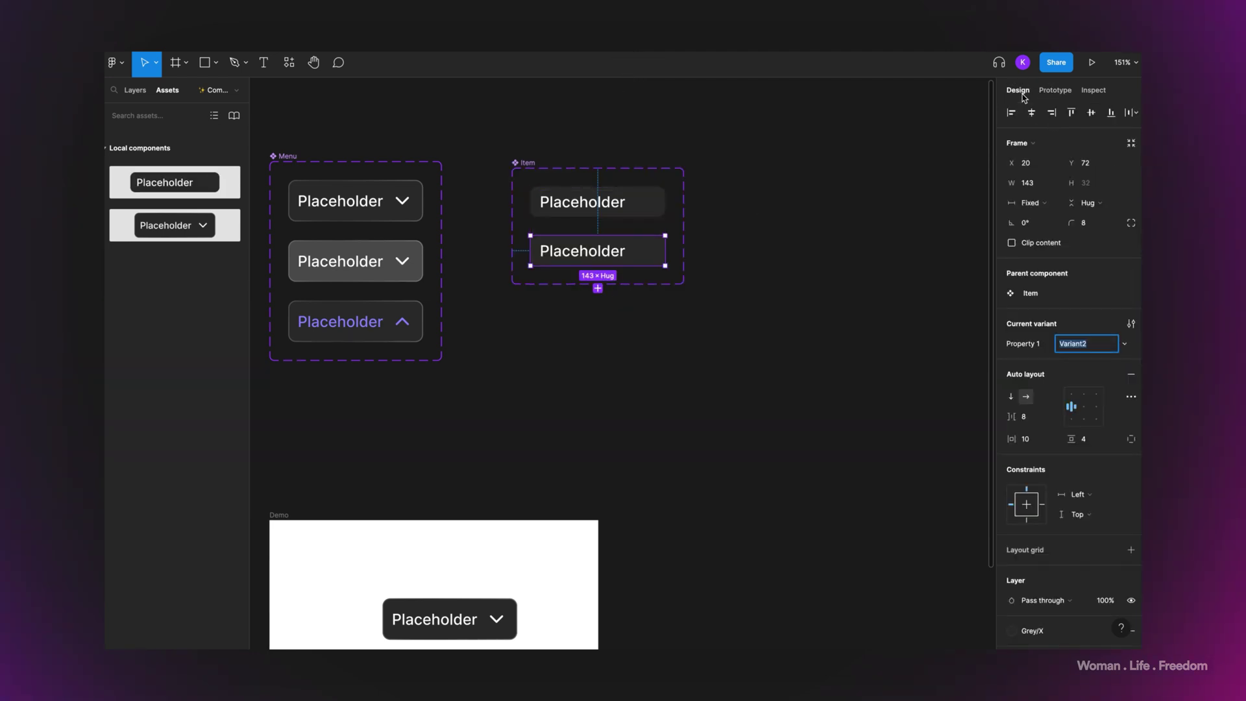
click(1031, 344)
double_click(1032, 344)
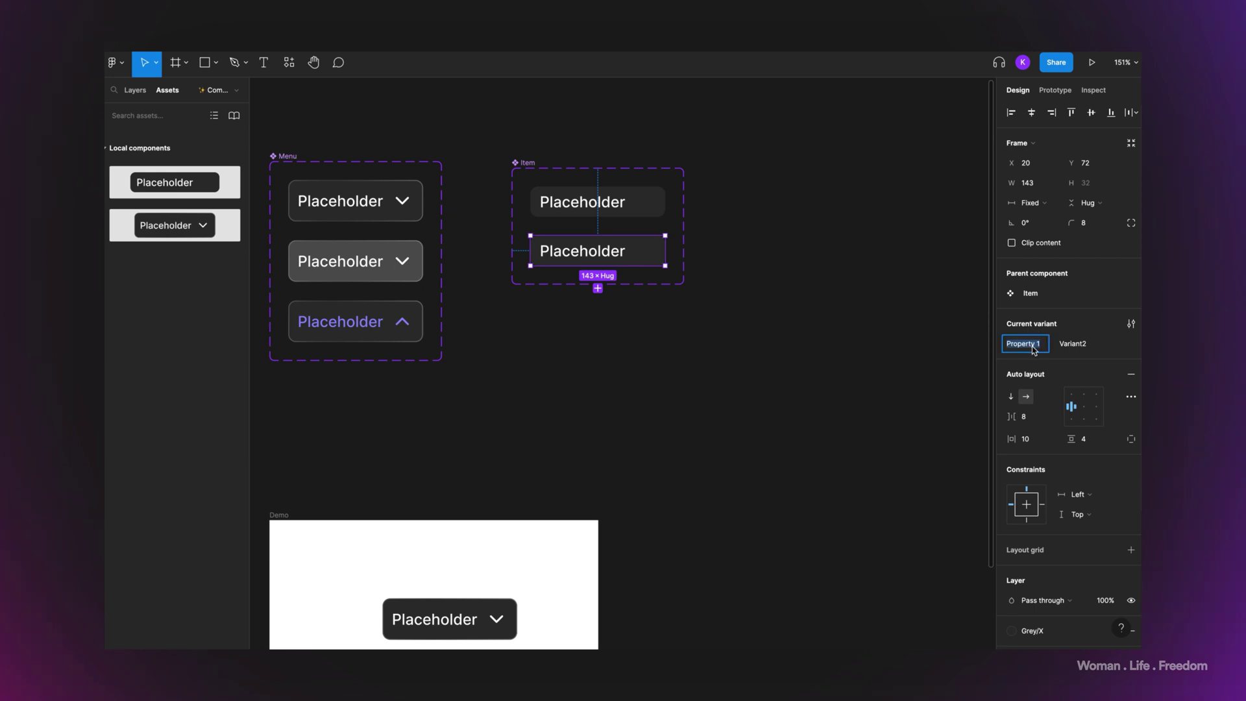
text(State)
click(1070, 343)
double_click(1069, 344)
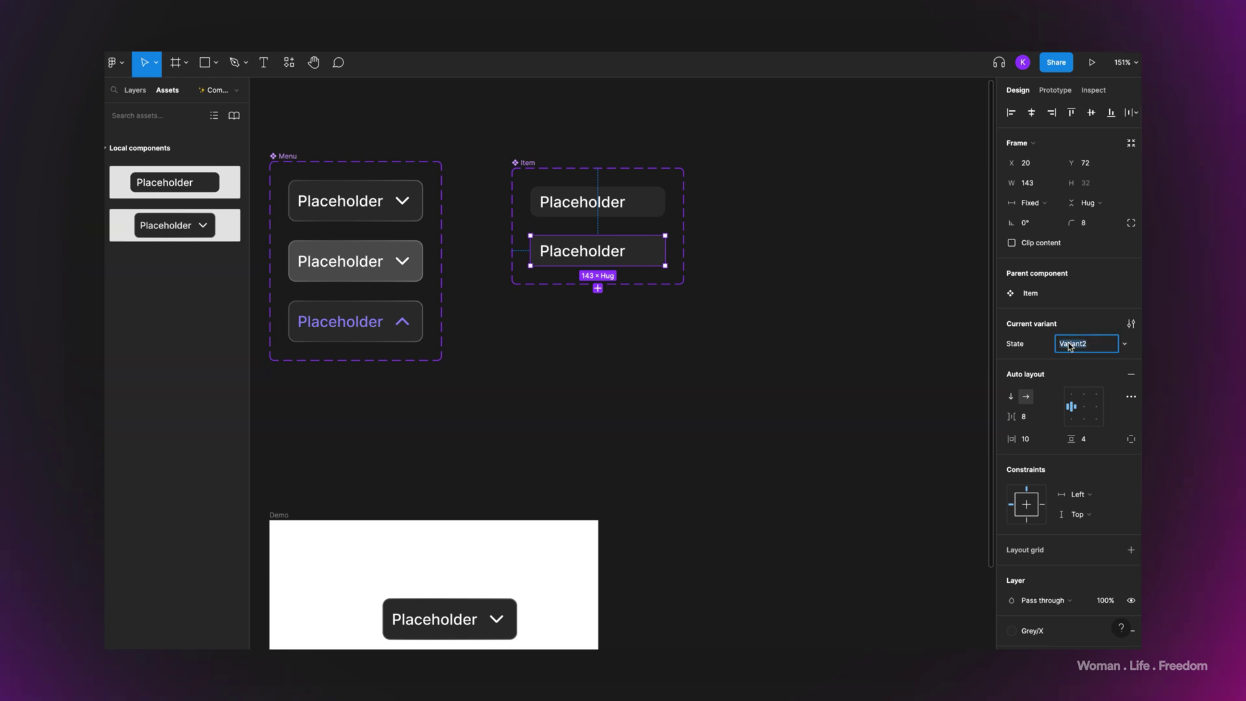
text(Hover)
Step: Detach the Hover Item variant's Grey/X fill style and sample its fill with the eyedropper from the second Menu variant's grey background
scroll(1038, 454, down, 3)
click(1047, 465)
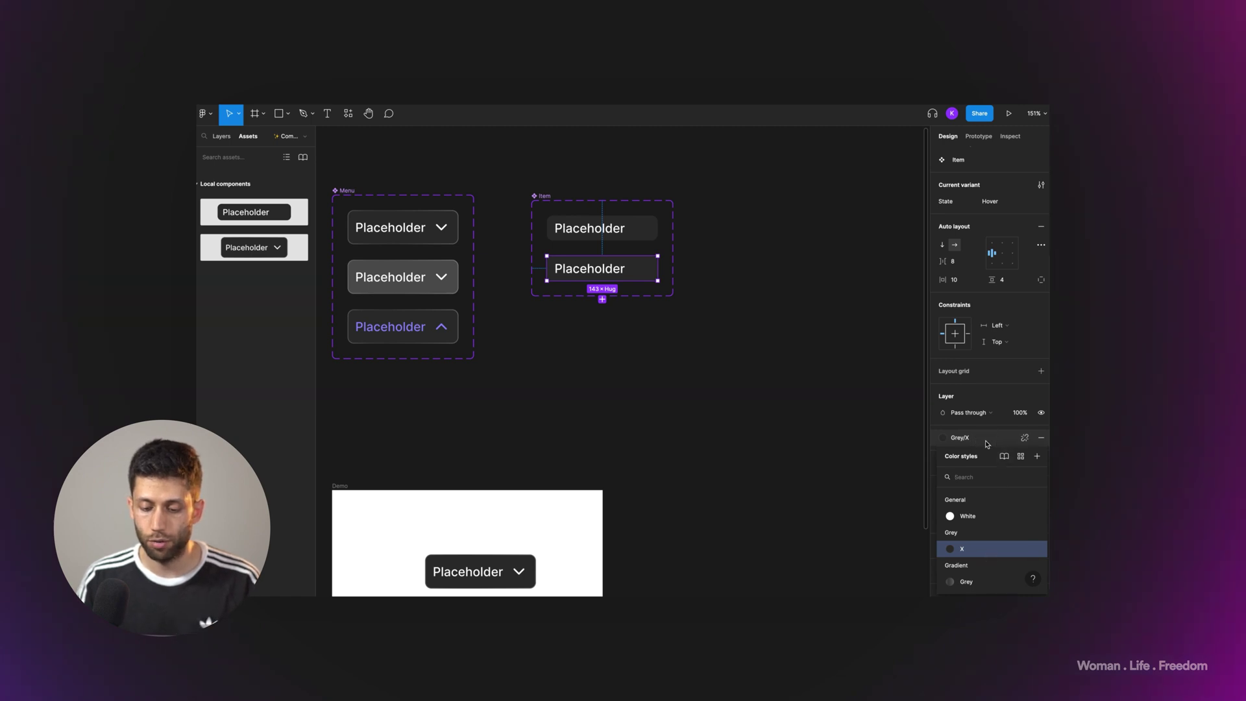
click(1002, 455)
click(946, 458)
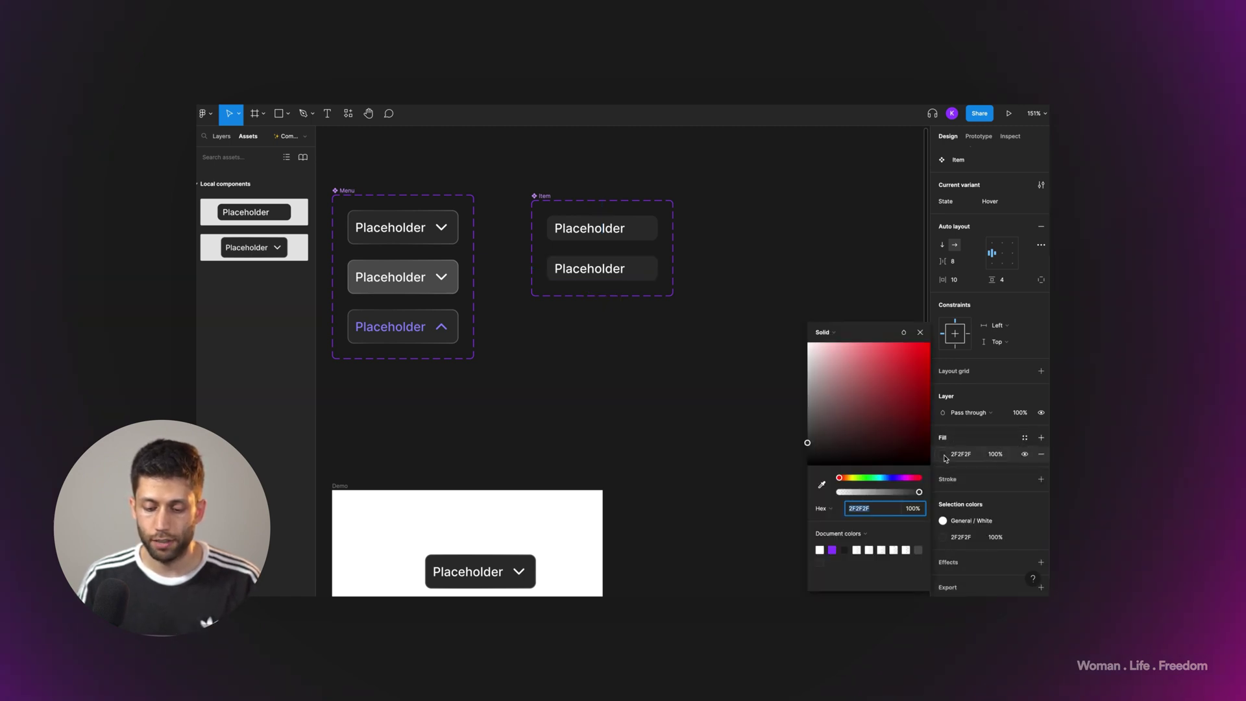
click(822, 485)
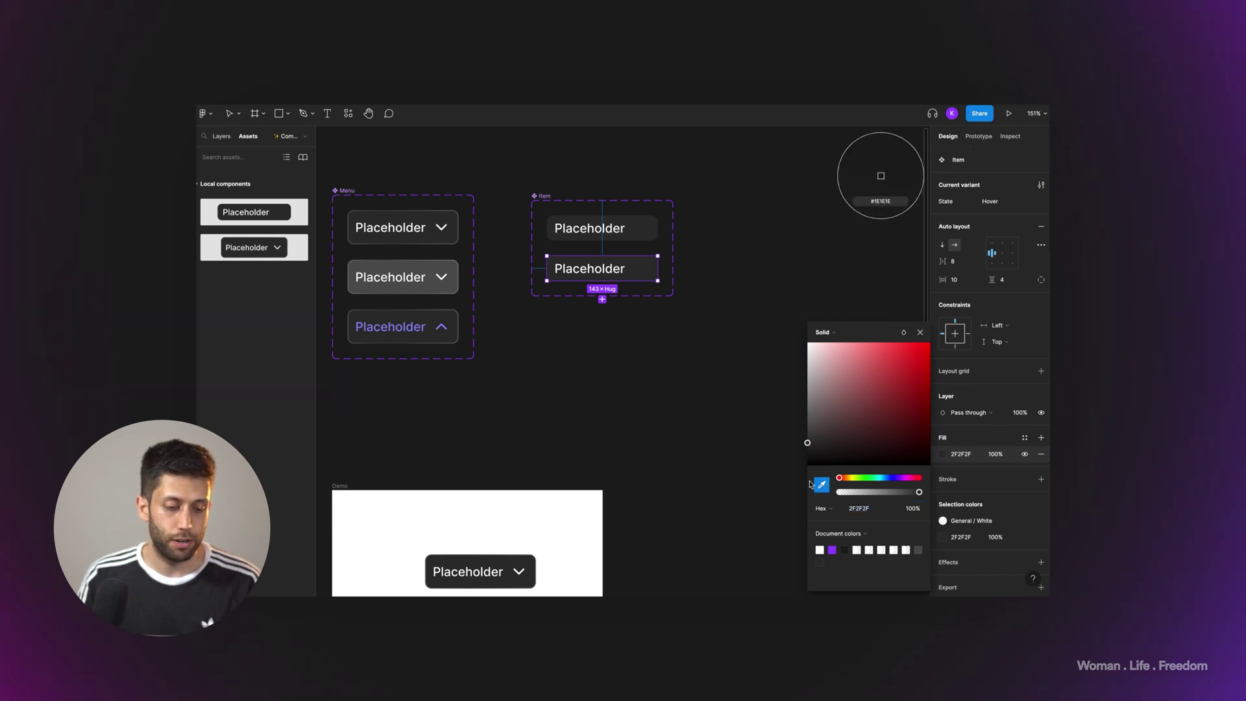
click(431, 266)
key(Escape)
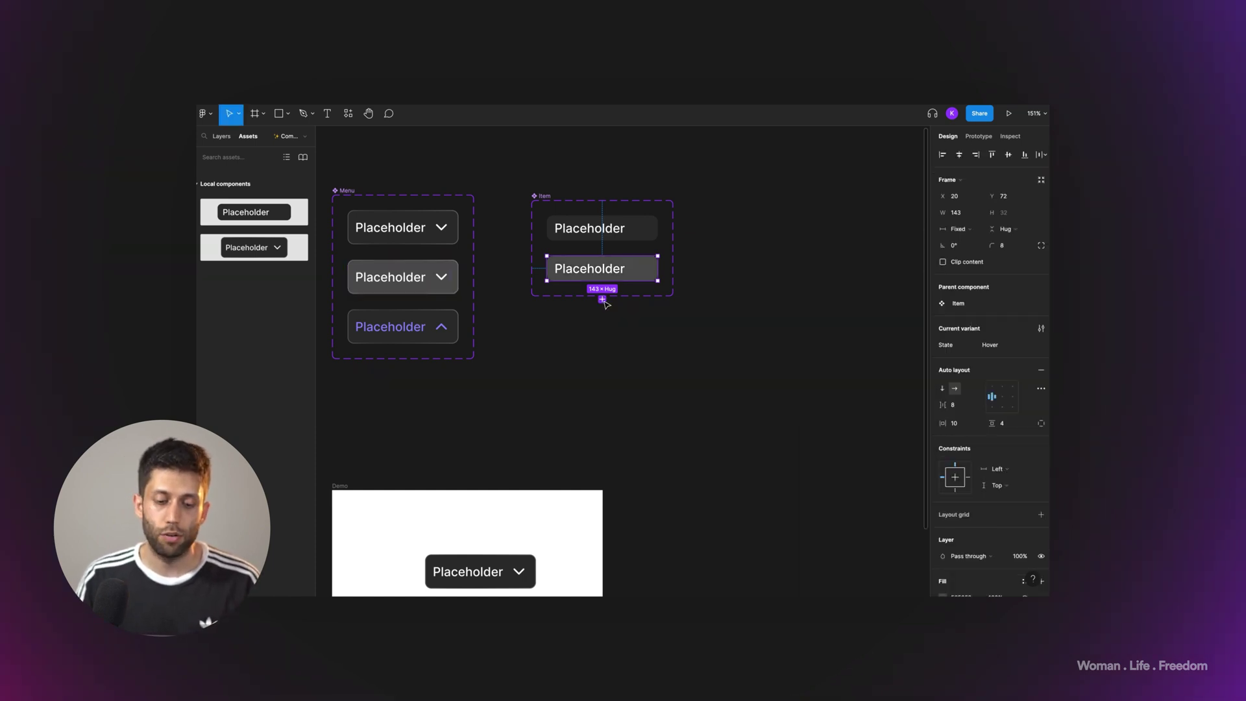
Step: Add a third variant to the Item component and set its State value to Active
click(602, 299)
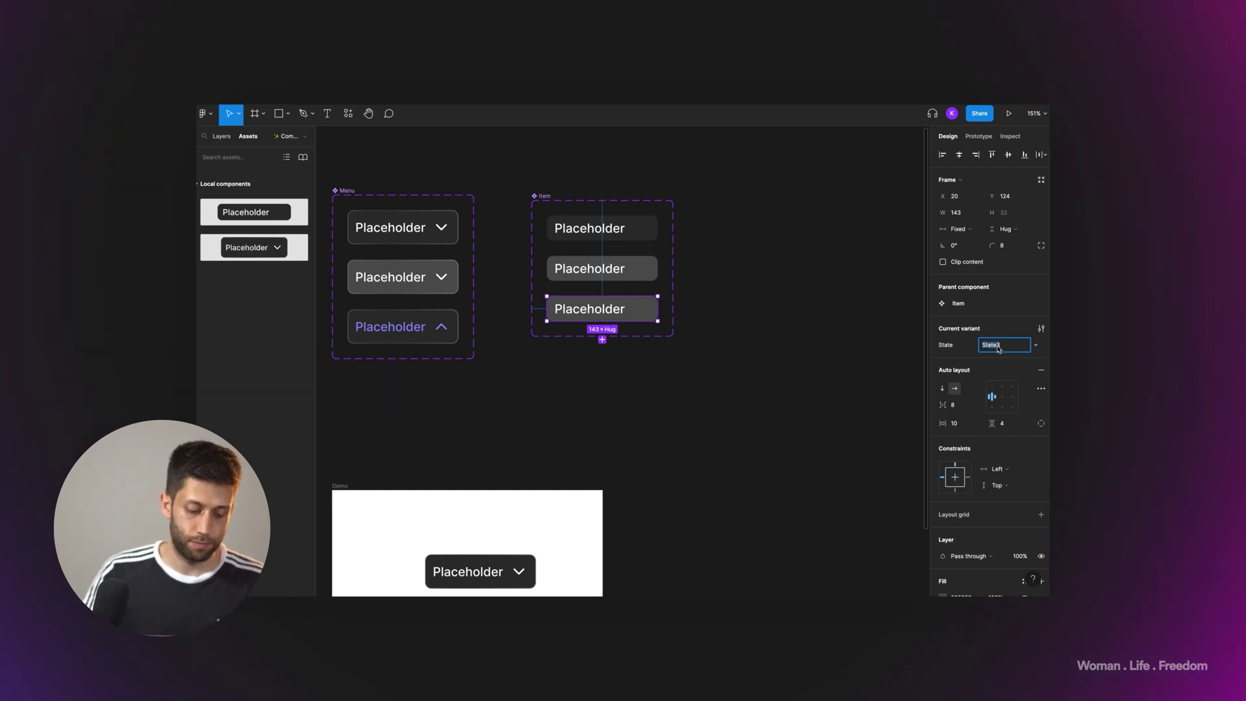
text(Active)
key(Return)
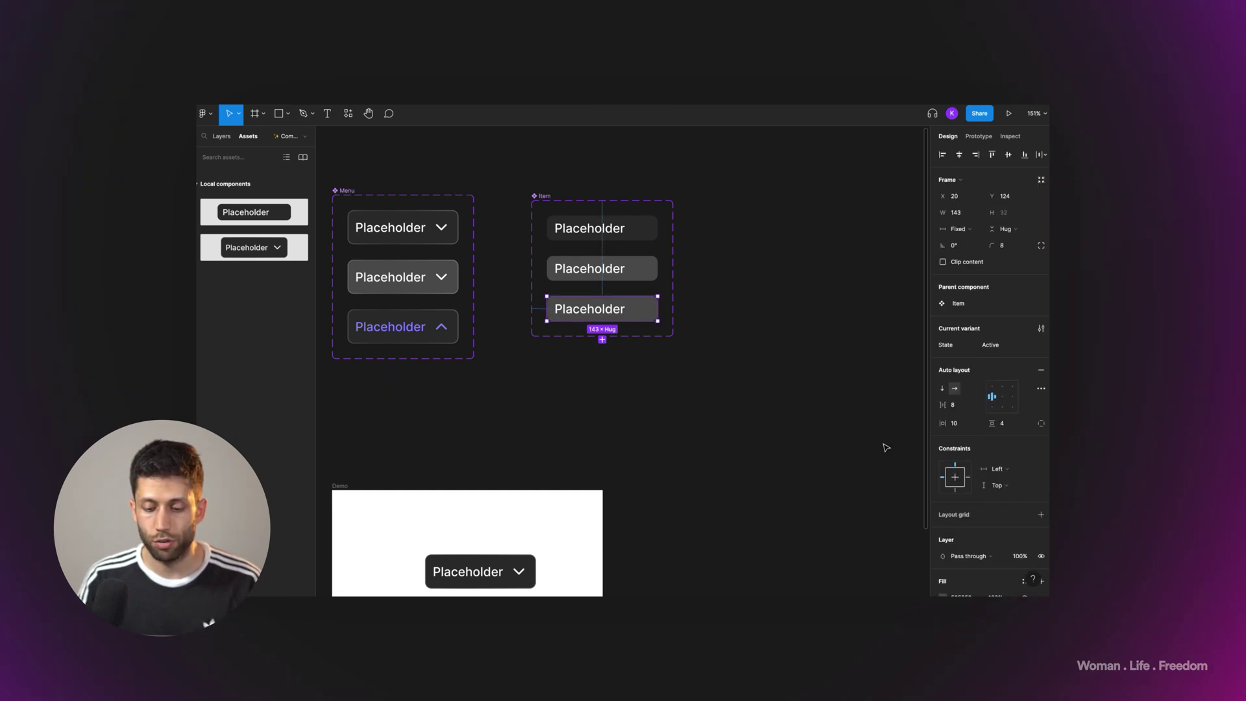
Step: Set the Active Item variant's fill to the purple sampled with the eyedropper from the third Menu variant's arrow
scroll(934, 488, down, 4)
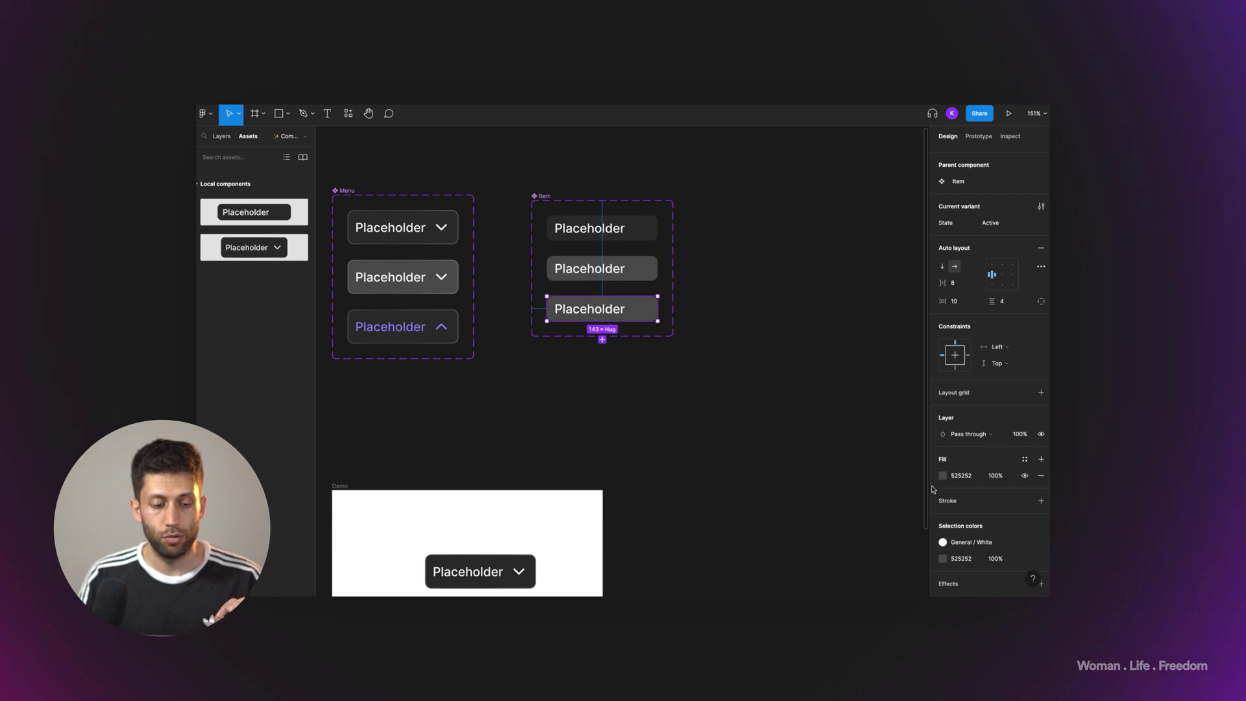
click(940, 478)
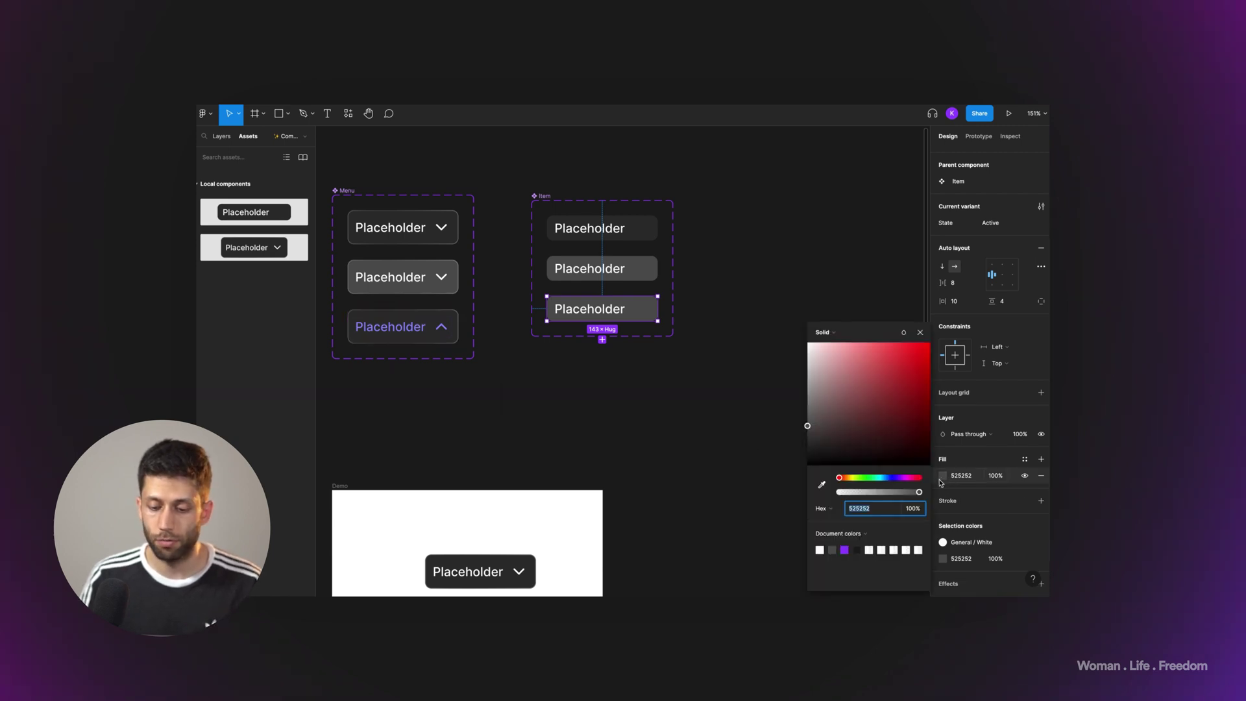
click(821, 485)
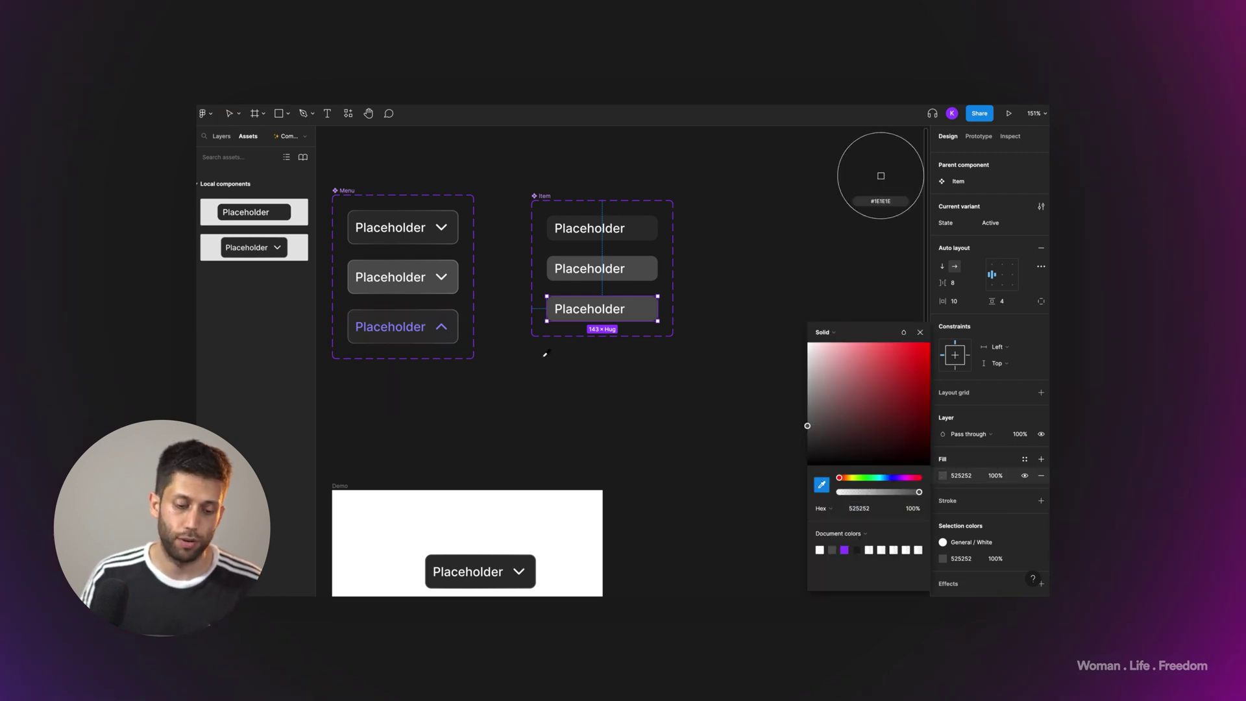
click(445, 323)
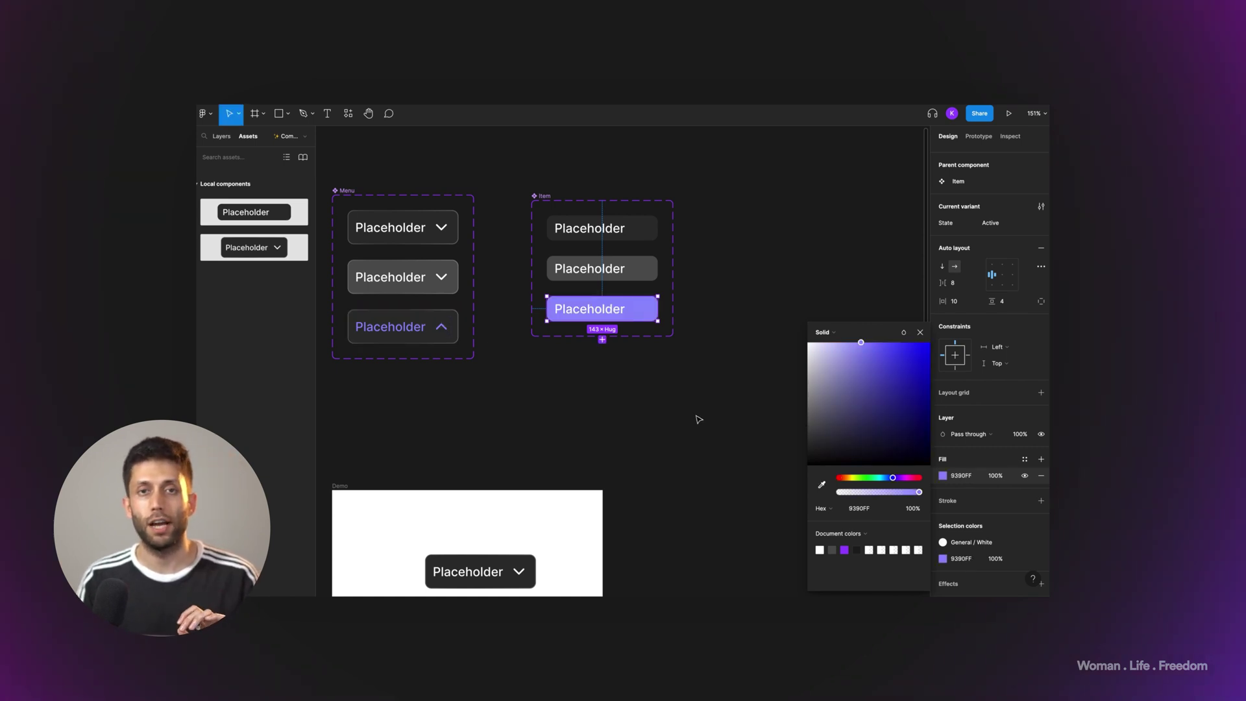
key(Escape)
key(Escape)
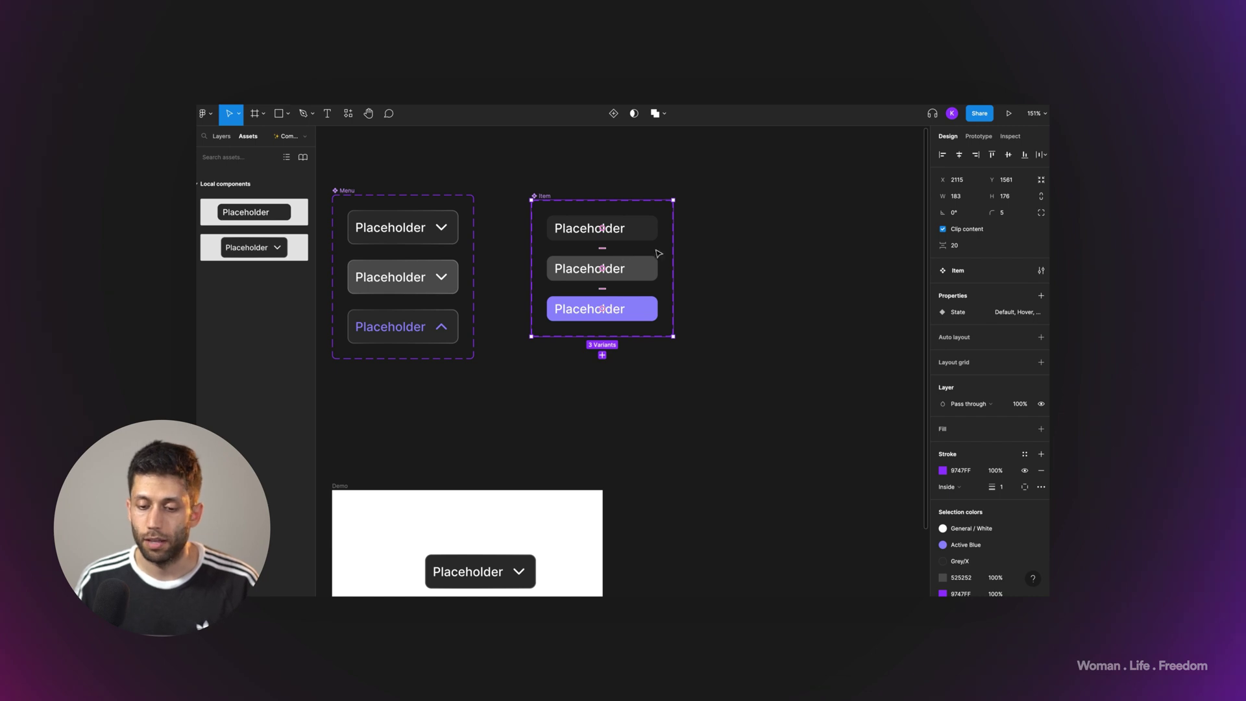
Step: Connect the Default Item variant to Hover with a prototype interaction triggered While hovering
click(978, 136)
click(622, 232)
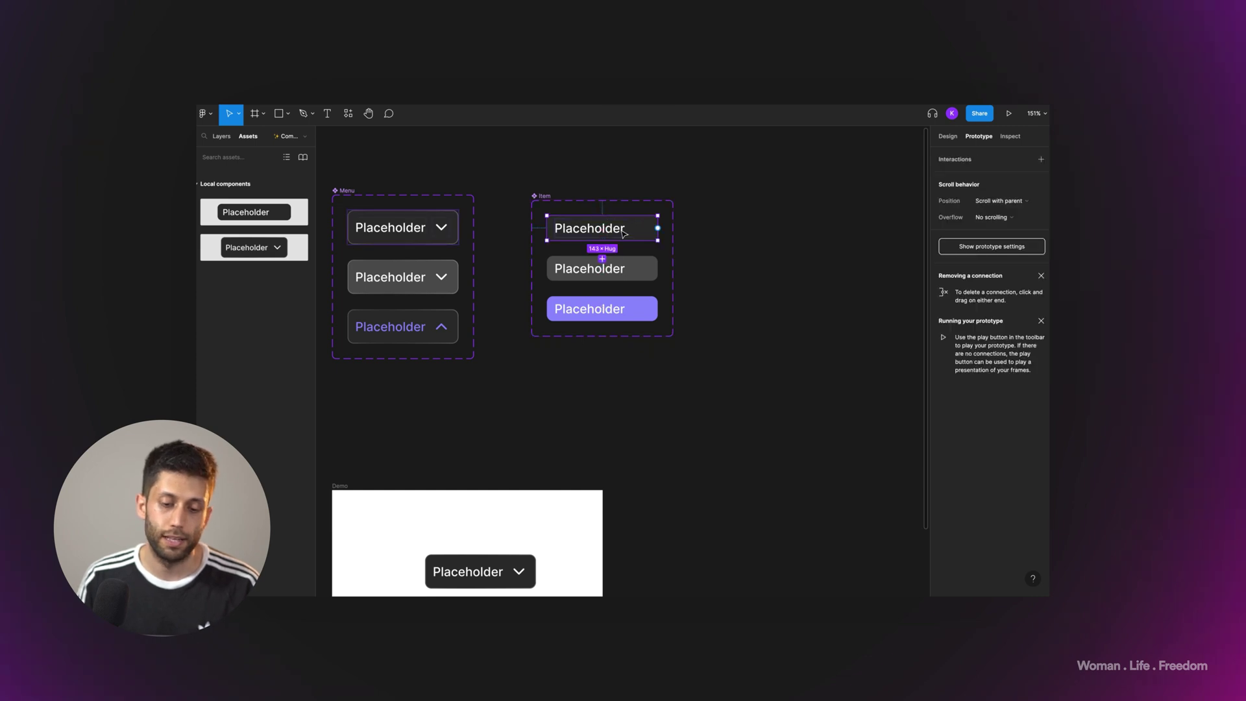
drag(657, 228, 615, 267)
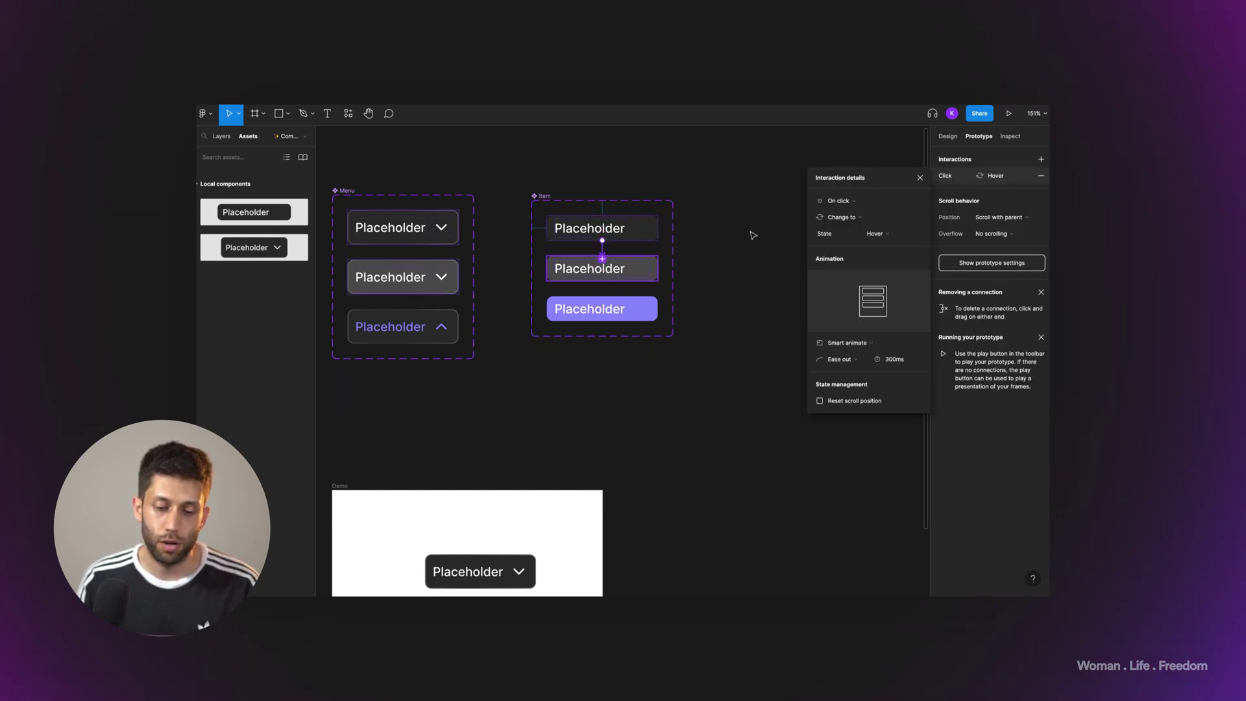
click(846, 203)
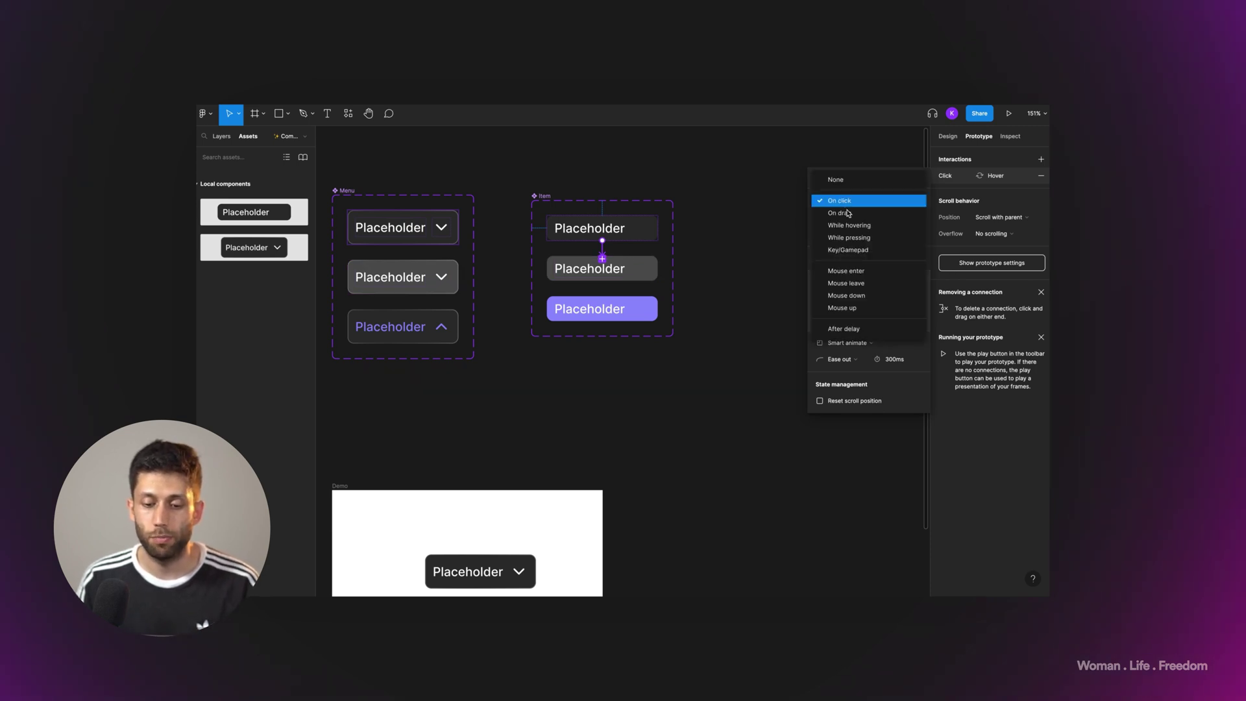
click(850, 226)
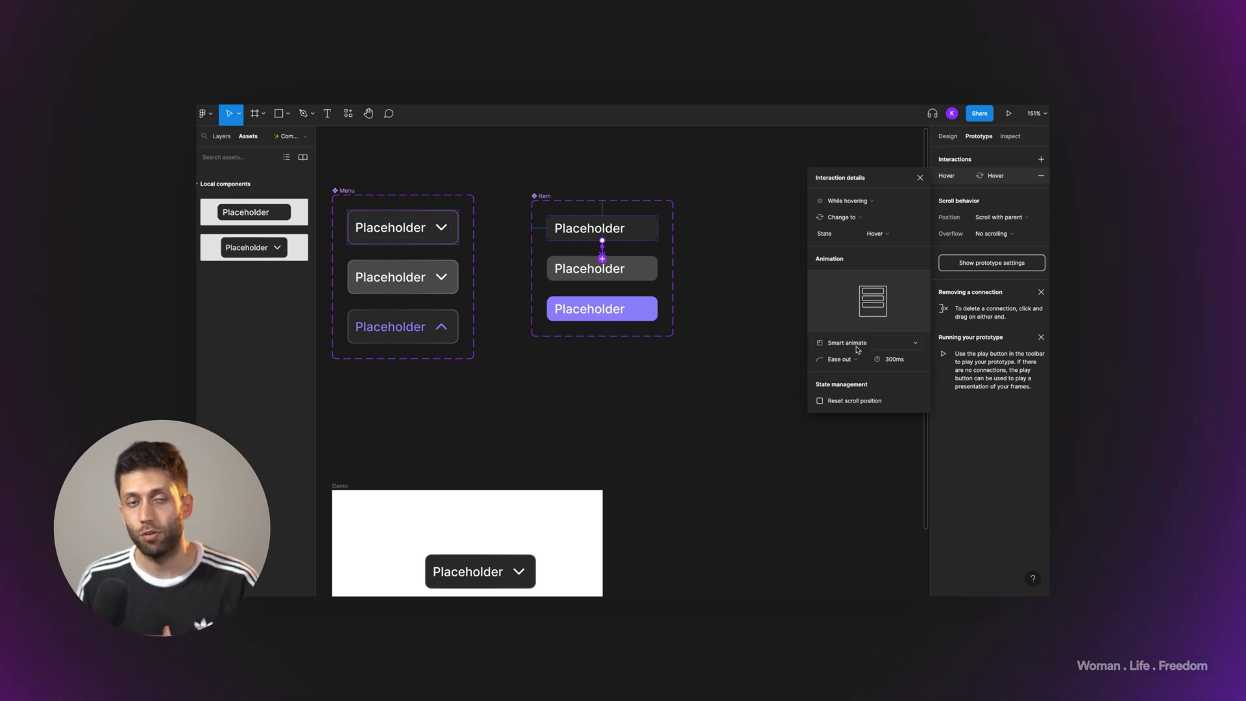
Step: Connect the Hover Item variant to Active and the Active variant back to Default with On click interactions
click(619, 271)
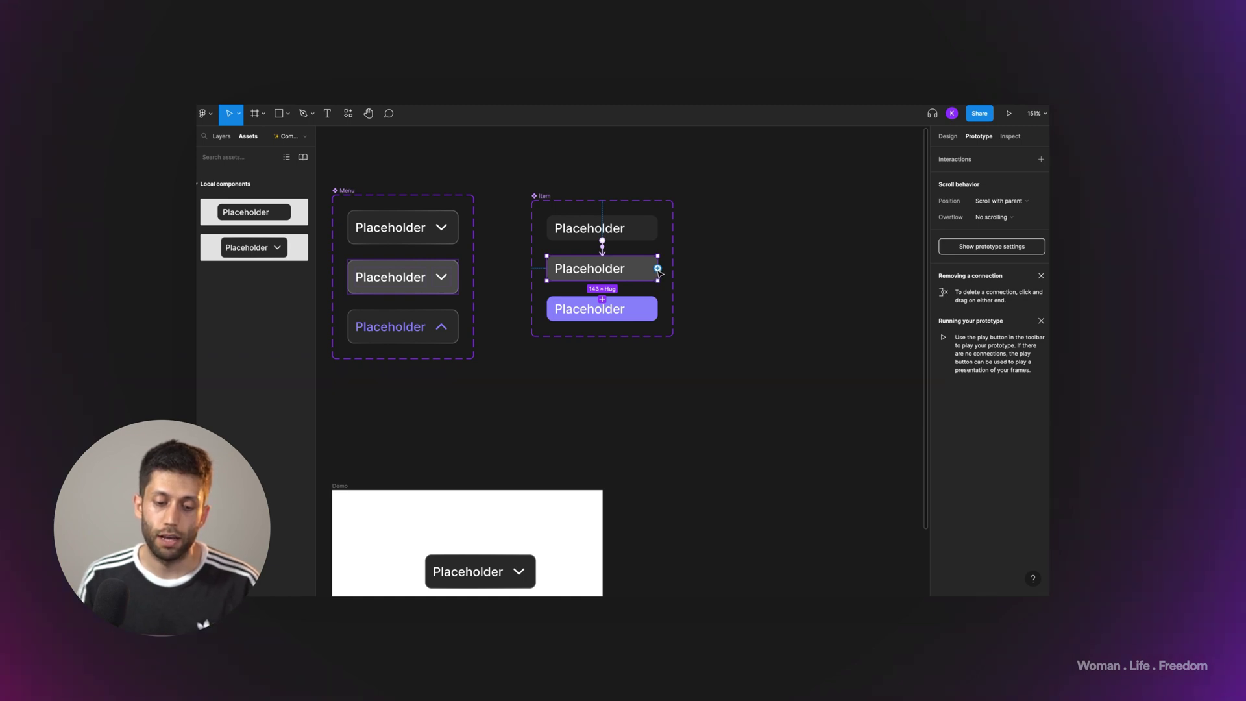
drag(658, 270, 634, 309)
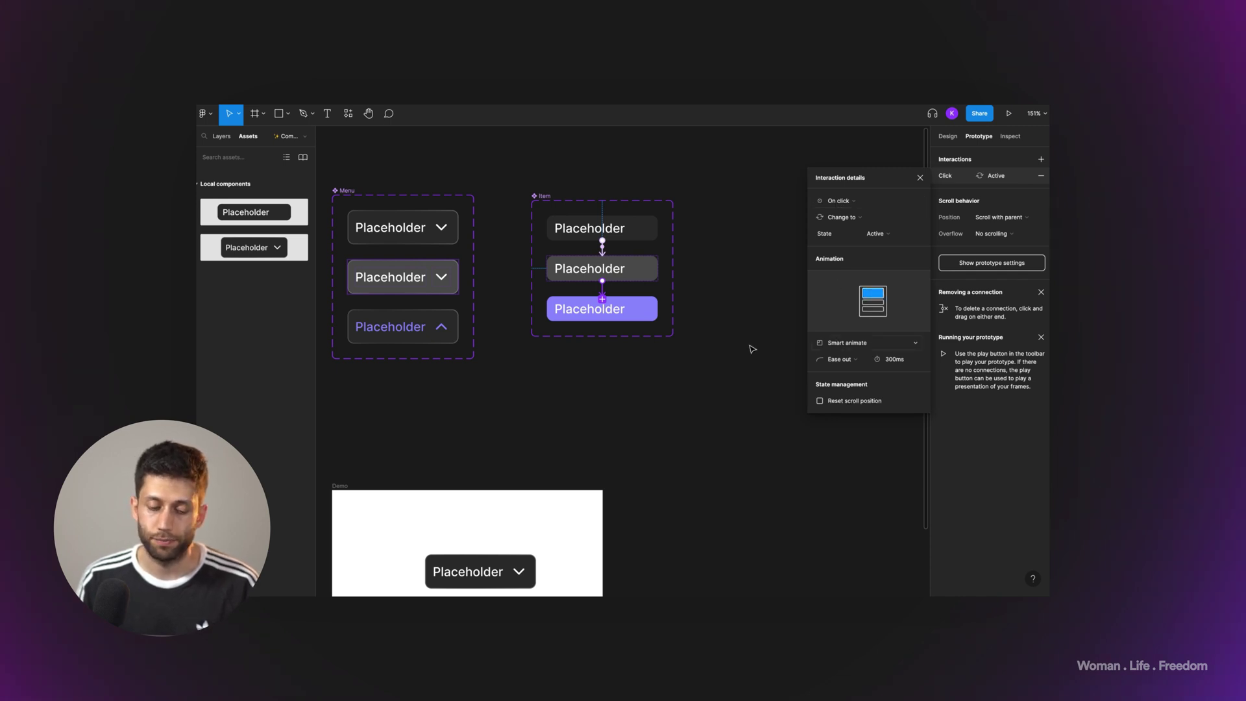
click(613, 313)
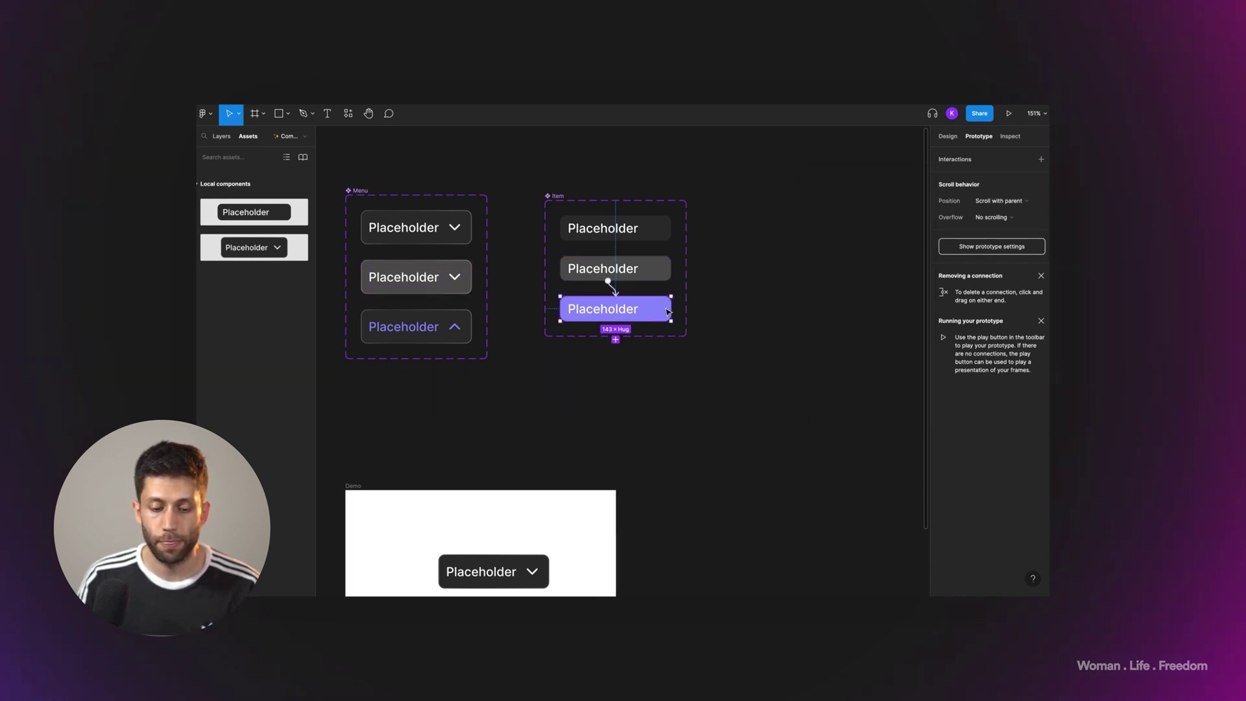
drag(616, 322, 571, 233)
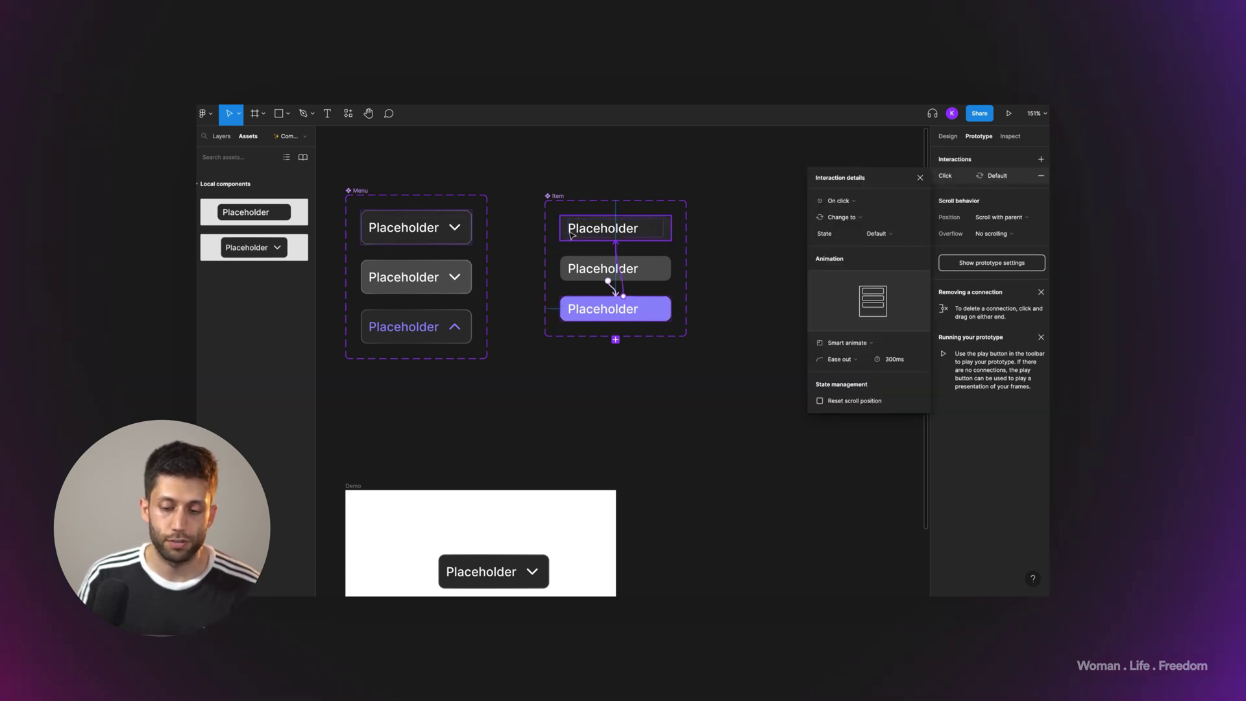
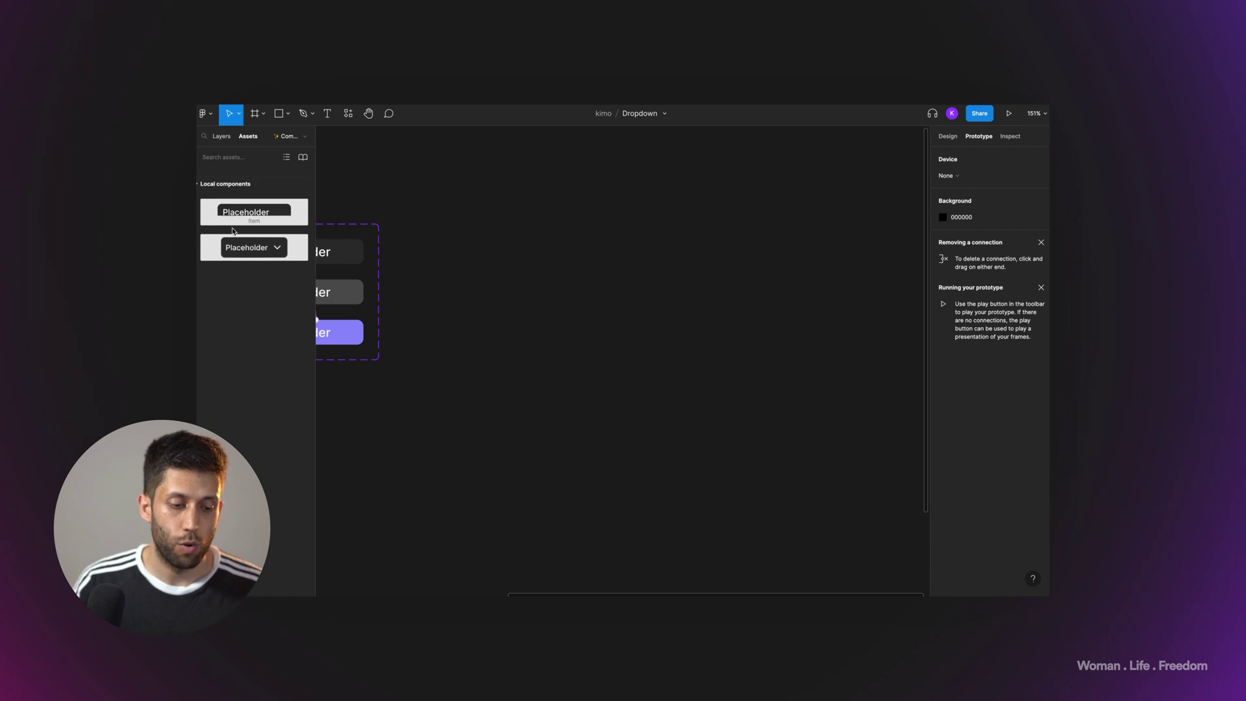
Step: Place a Menu instance on the empty canvas beside the Item component and an Item instance directly beneath it
click(236, 247)
drag(236, 247, 662, 237)
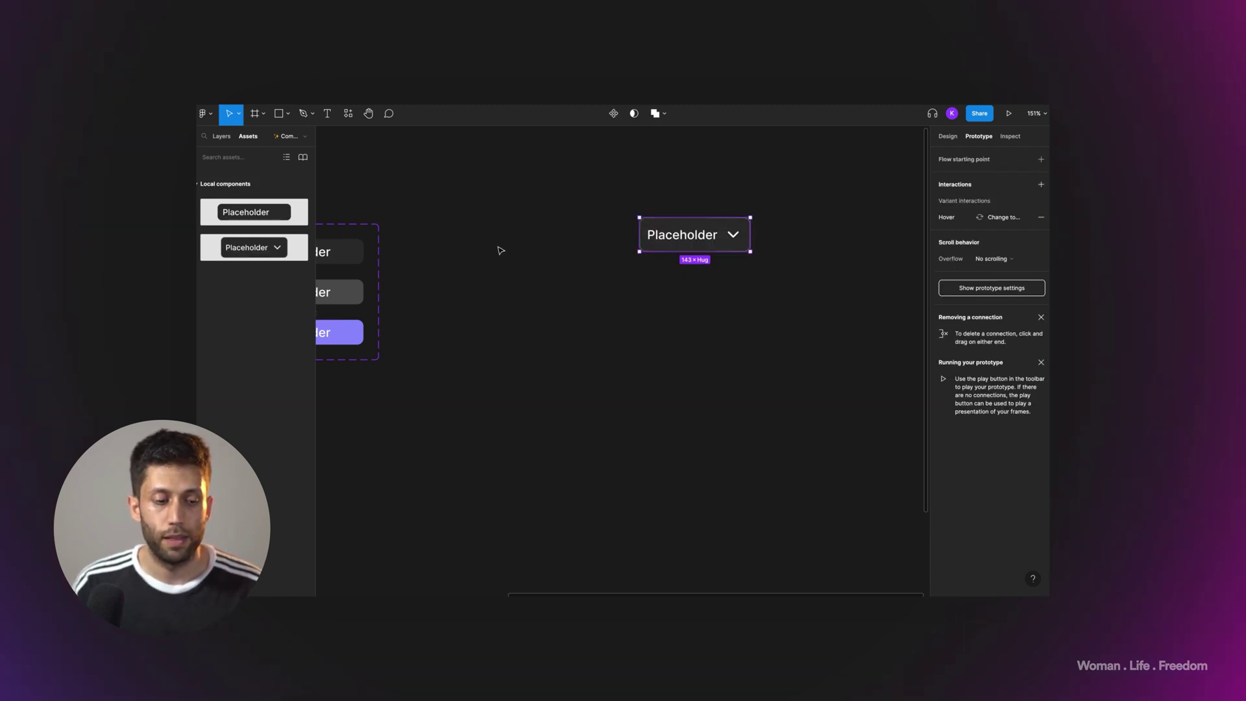
drag(233, 211, 687, 291)
scroll(687, 291, left, 3)
scroll(687, 291, up, 2)
scroll(778, 307, up, 1)
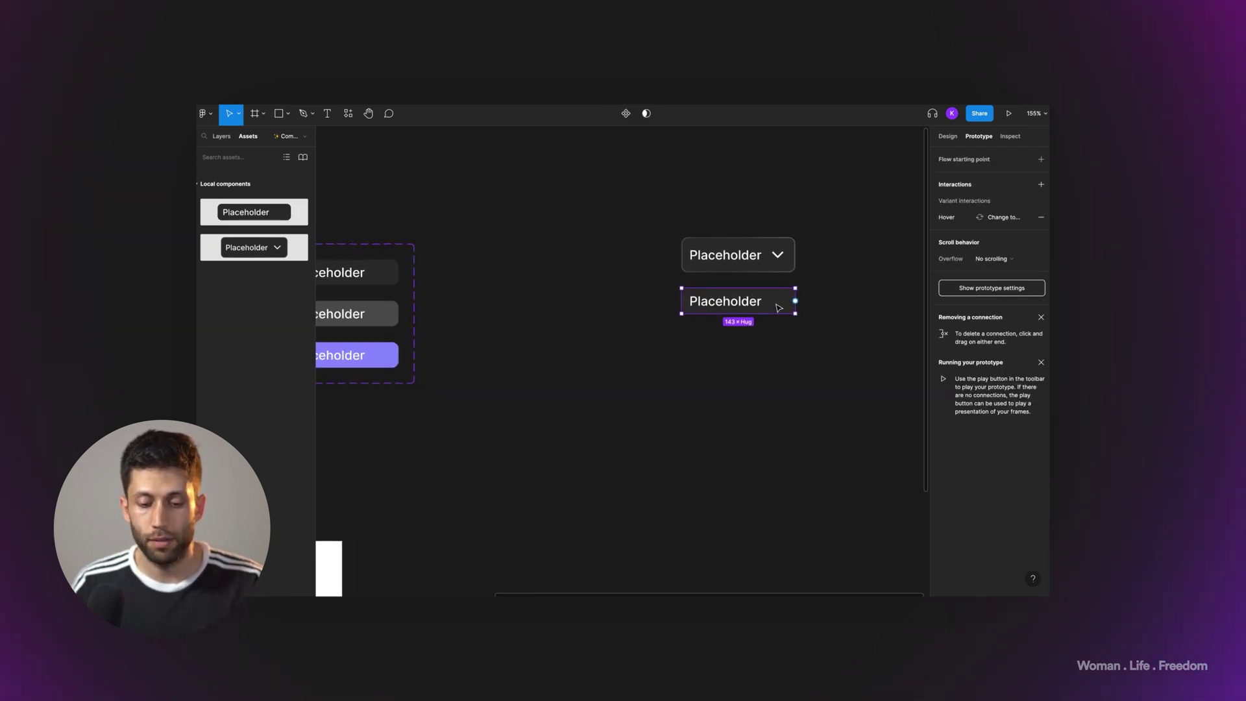
Step: Duplicate the Item instance directly below itself and wrap both instances in an auto layout frame
scroll(778, 308, up, 1)
drag(778, 309, 773, 331)
scroll(787, 304, down, 1)
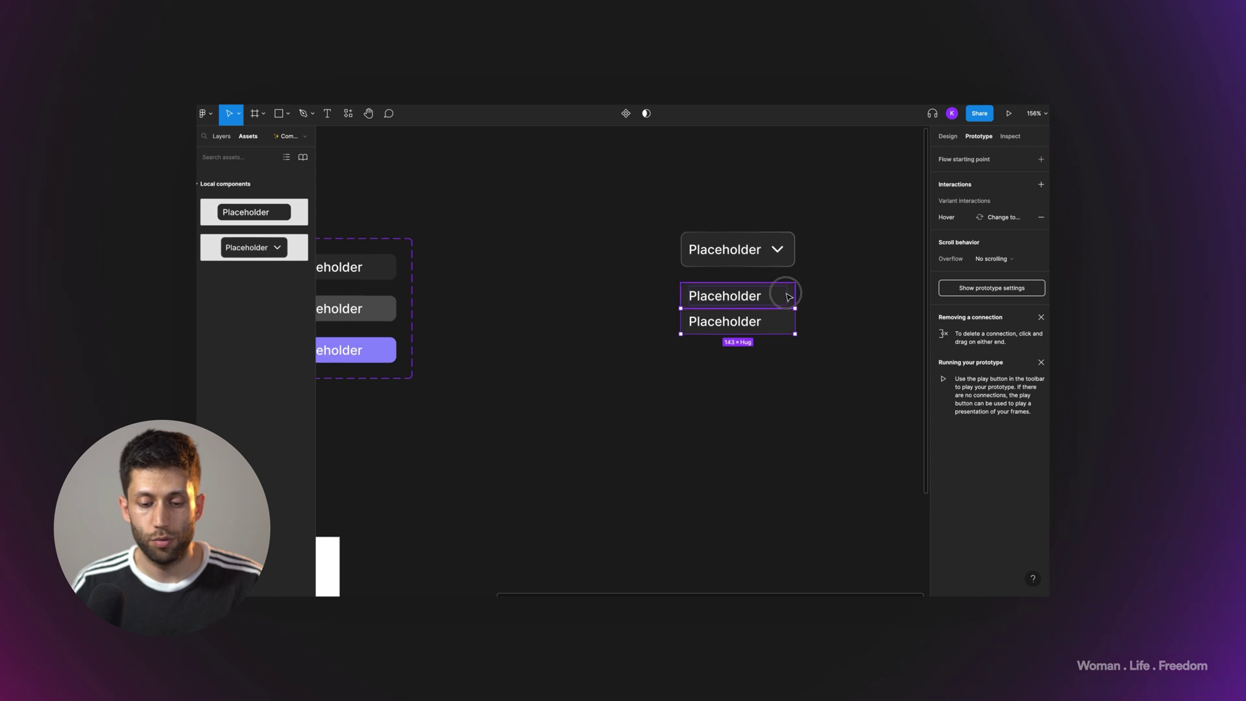
shift+click(787, 296)
scroll(815, 294, up, 1)
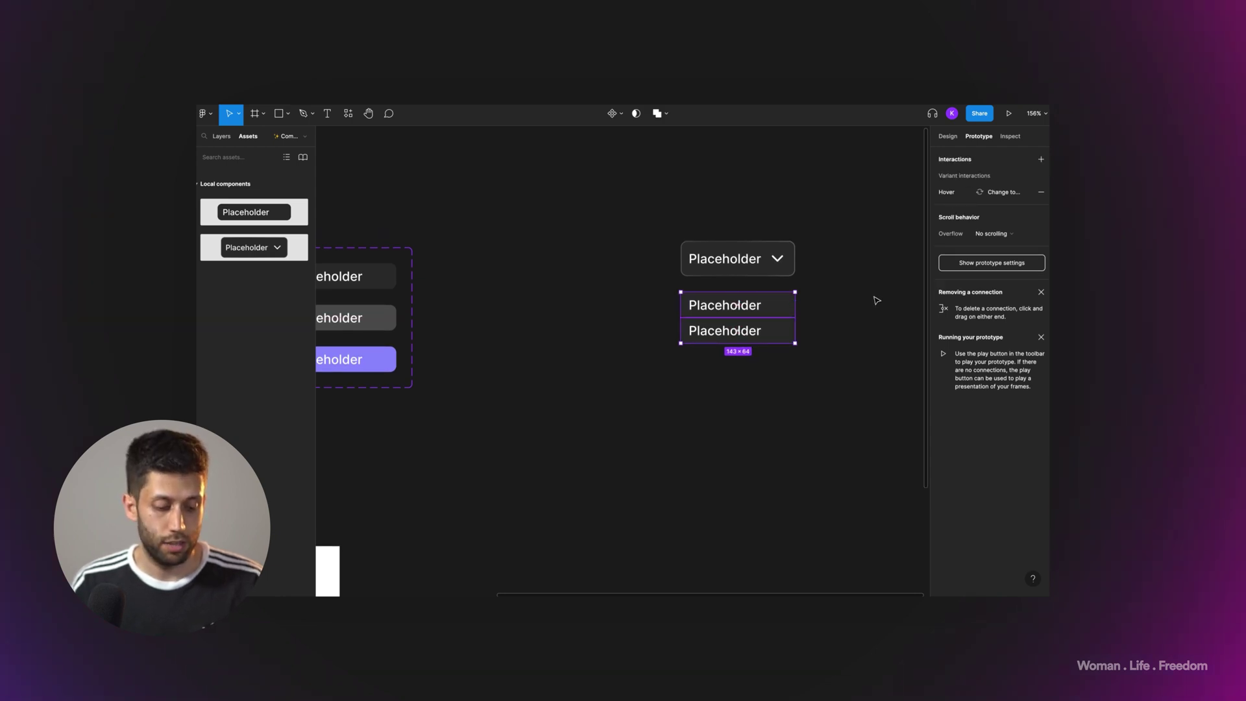
key(shift+a)
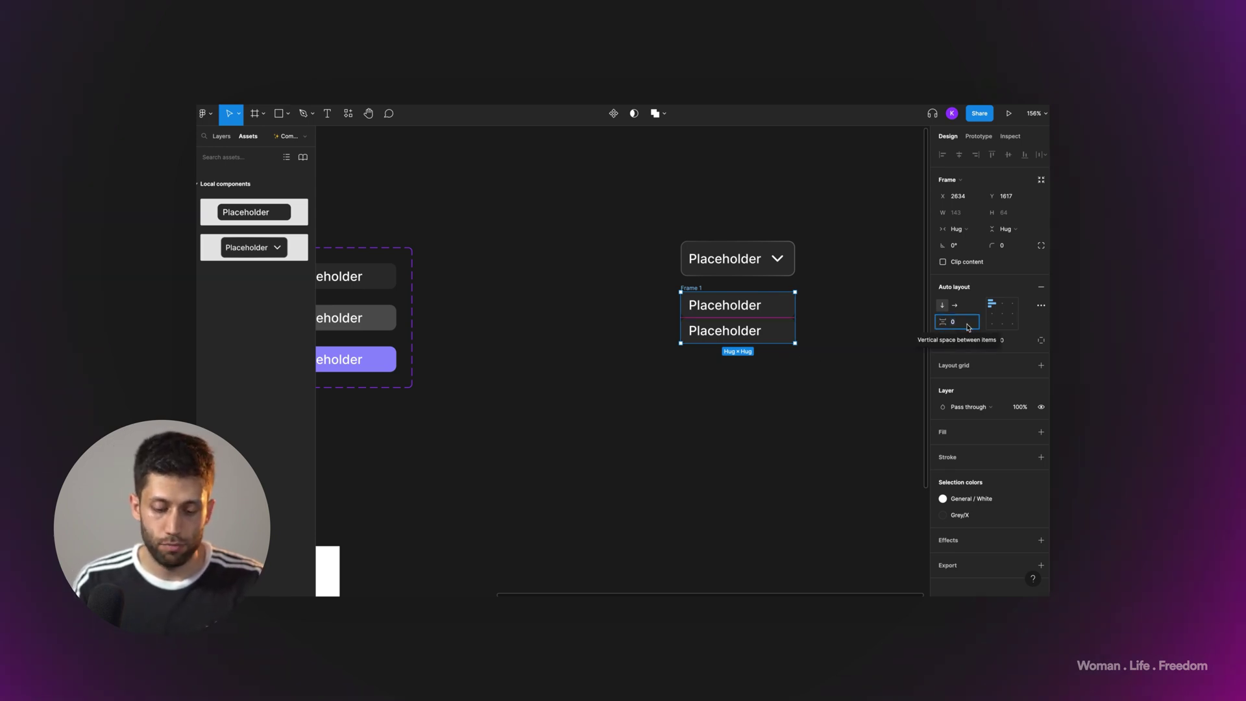
Step: Try a vertical spacing of 8 between the two stacked Item instances
click(968, 327)
text(8)
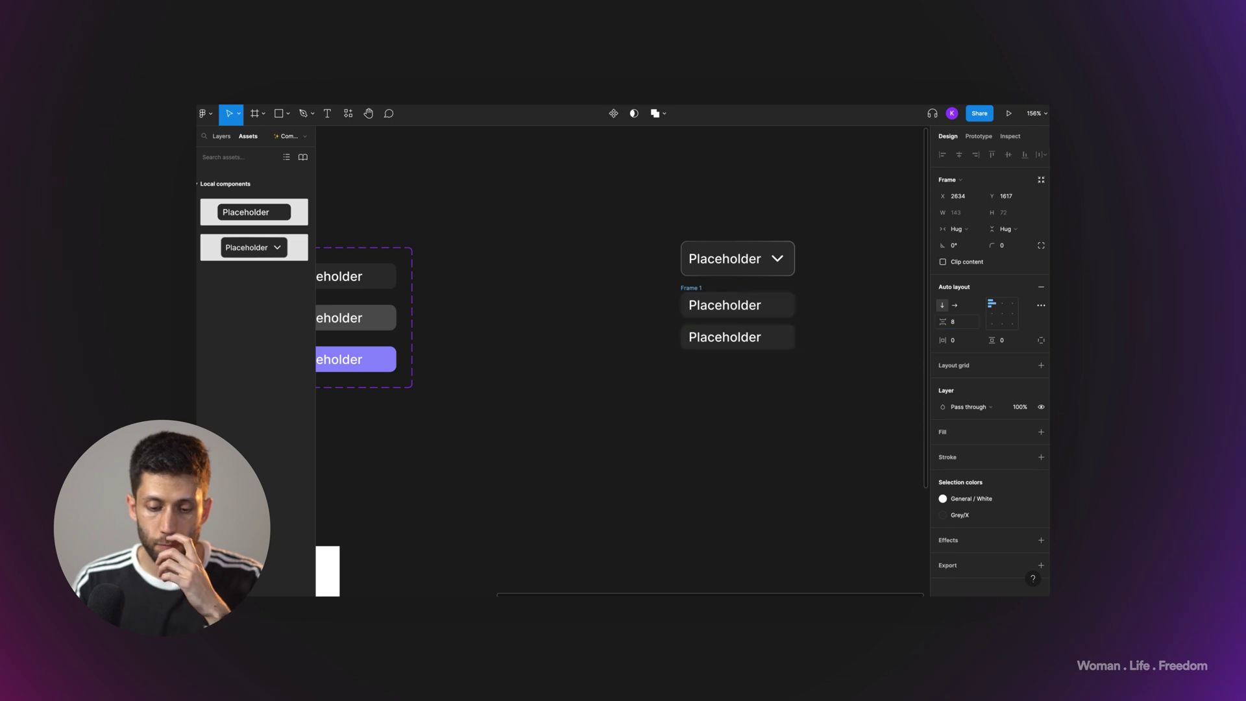
key(Return)
Step: Set the auto layout frame's vertical space between items to 4
click(958, 328)
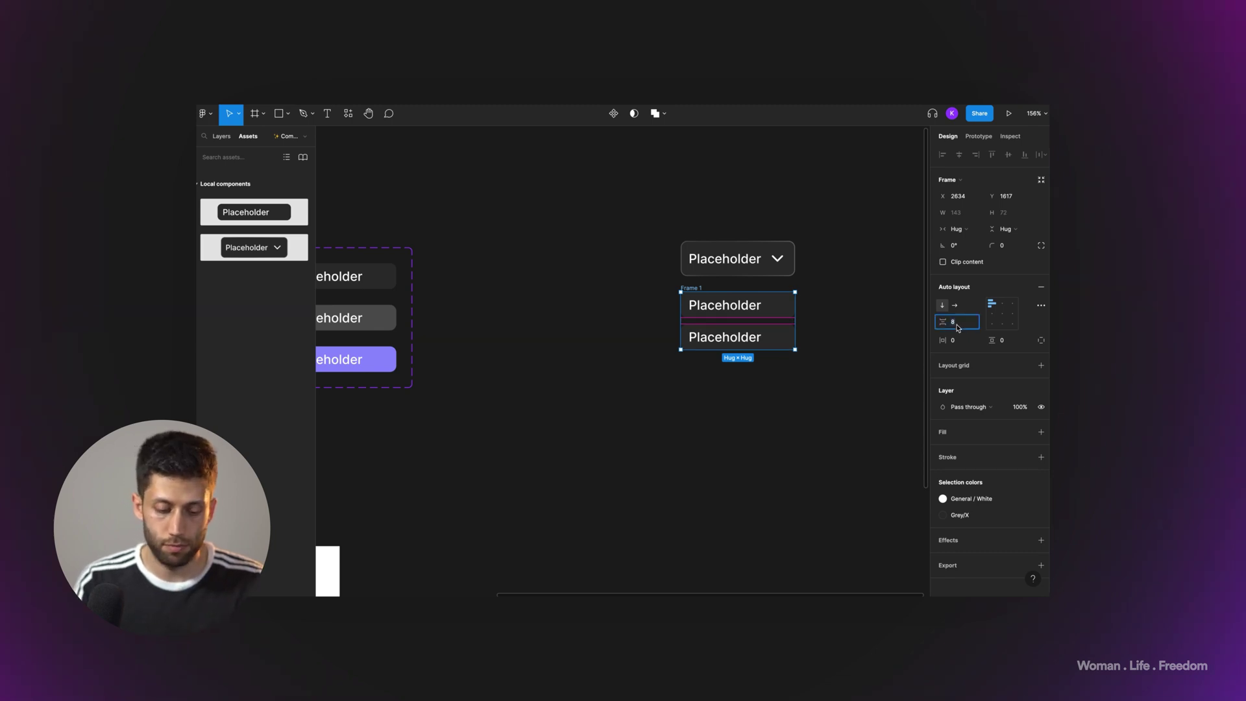
text(4)
key(Return)
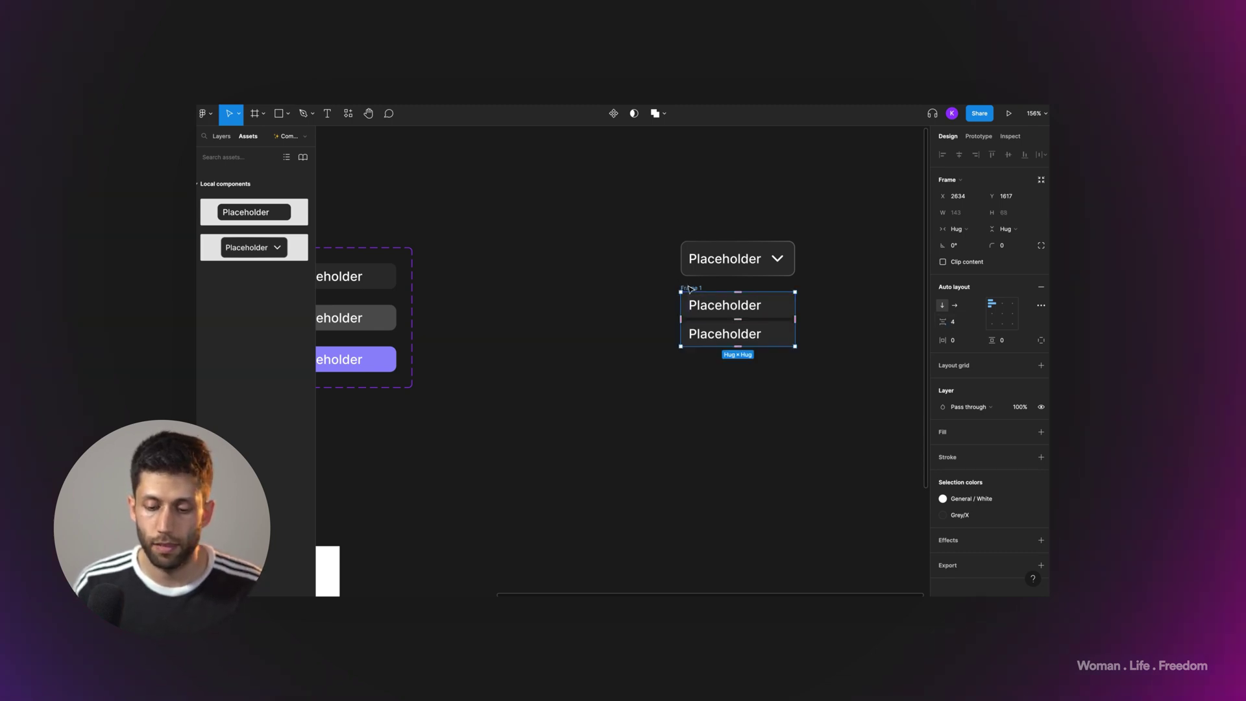
Step: Set both the horizontal and vertical padding of the auto layout frame around the Item instances to 4
click(958, 339)
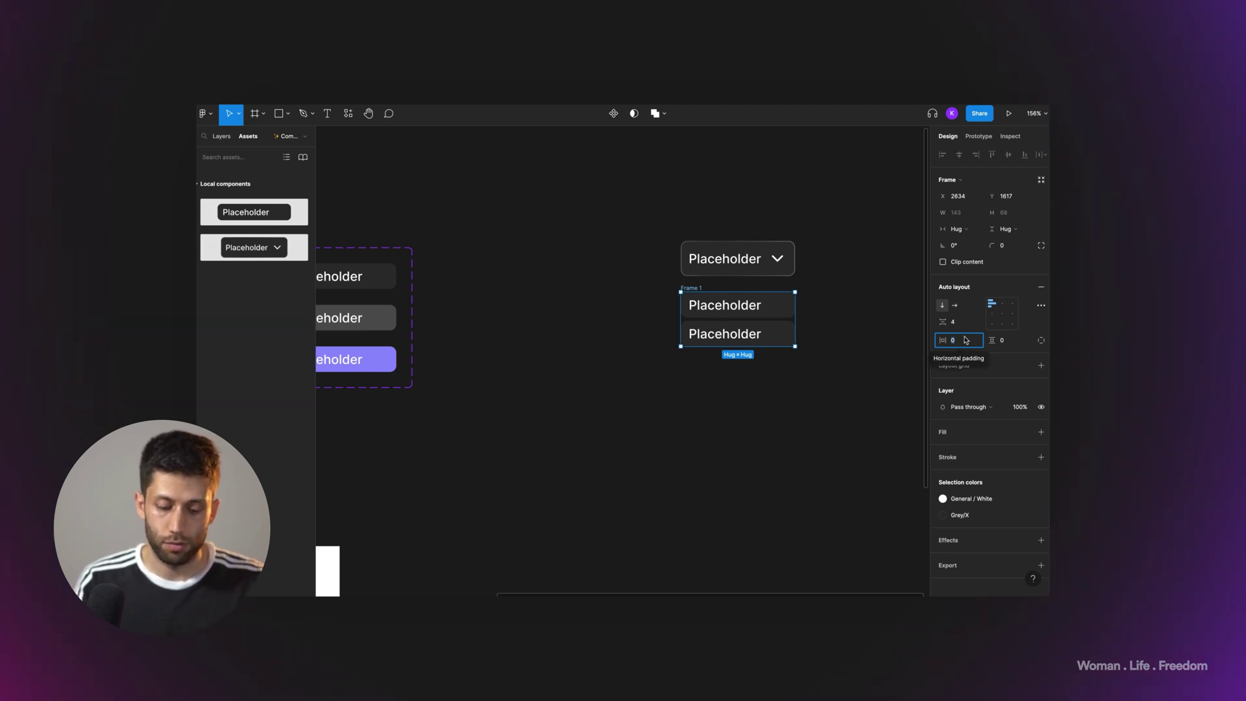
text(4)
key(Return)
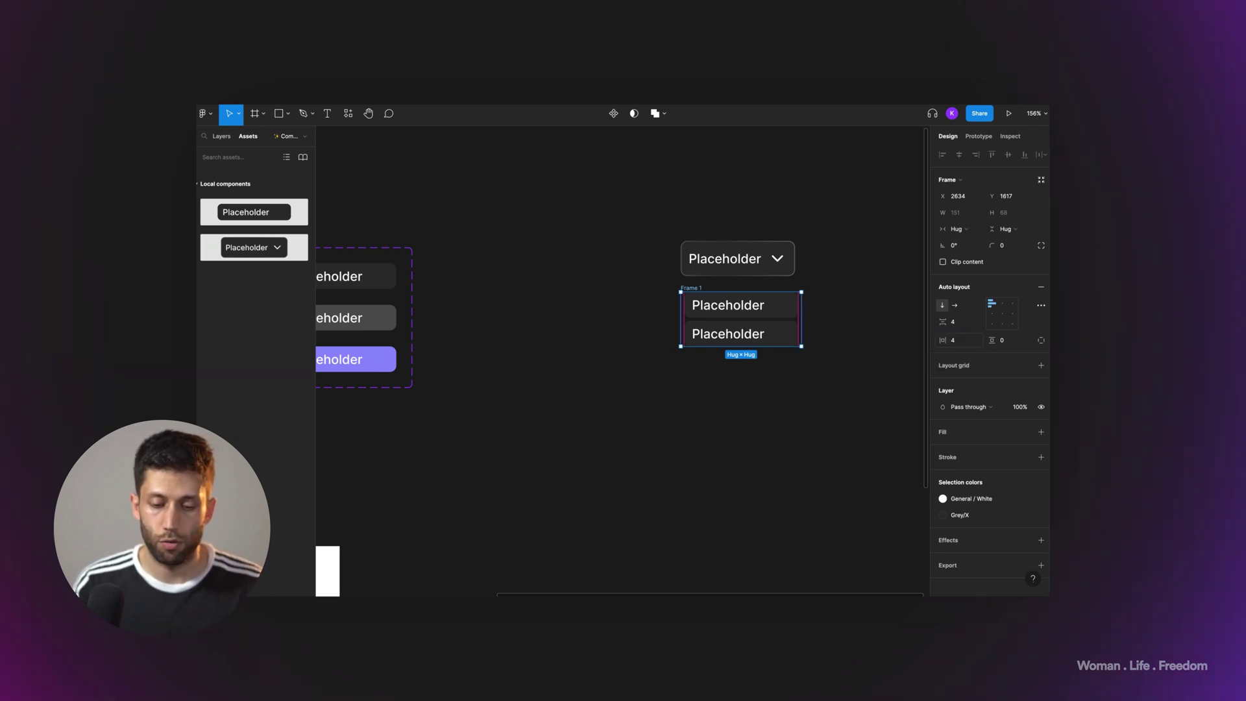
click(1001, 341)
text(4)
key(Return)
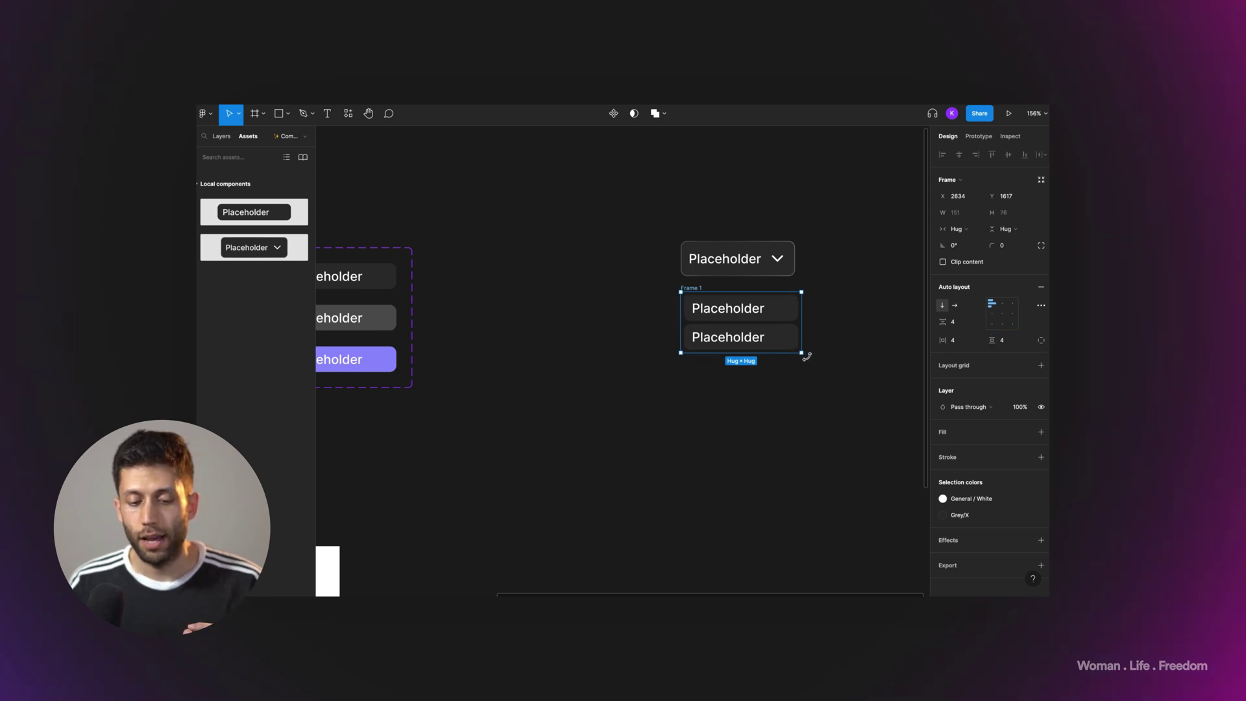
Step: Duplicate the lower Item instance three times inside the auto layout frame to stack five Item instances
click(775, 344)
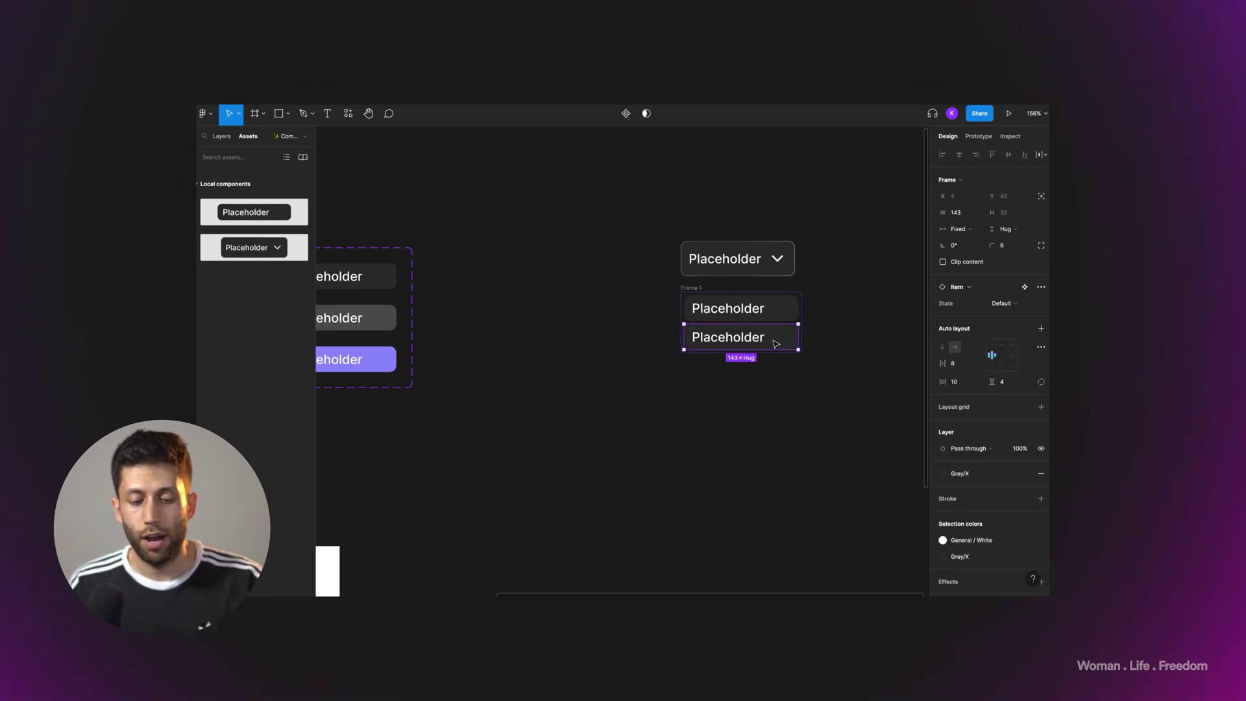
key(ctrl+d)
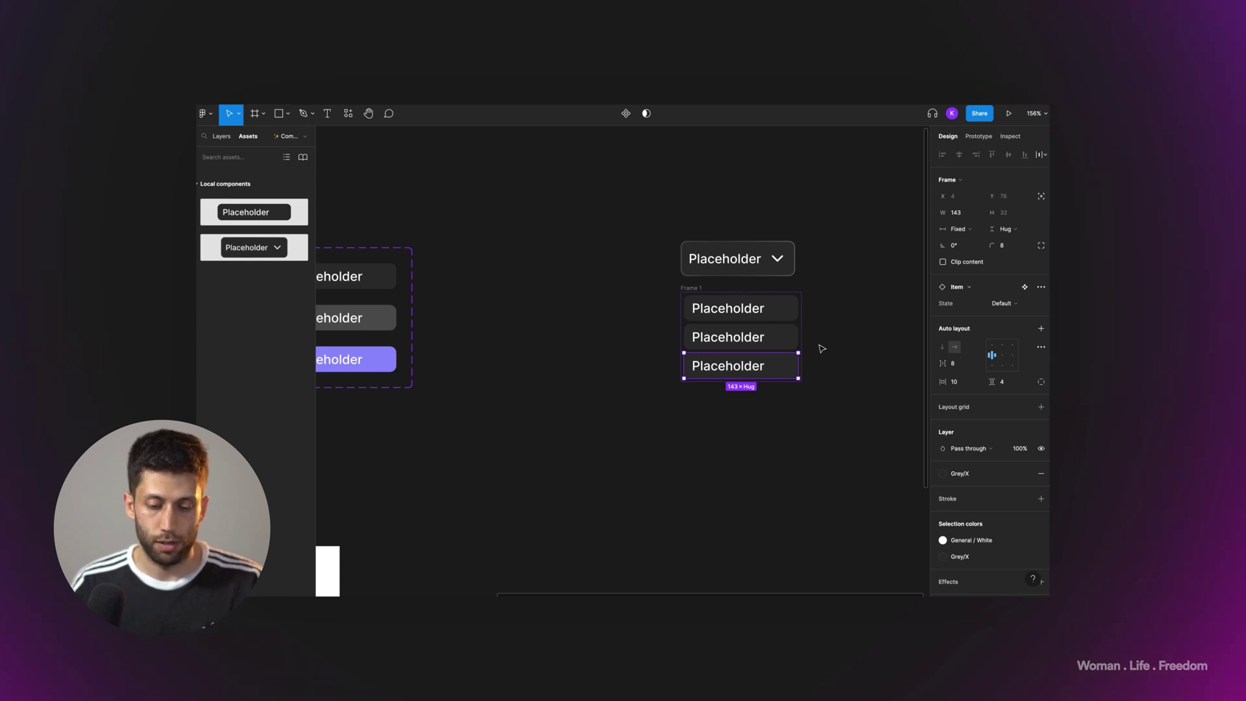
key(ctrl+d)
key(ctrl+d)
Step: Rename the auto layout frame around the five Item instances as "Item list"
click(689, 287)
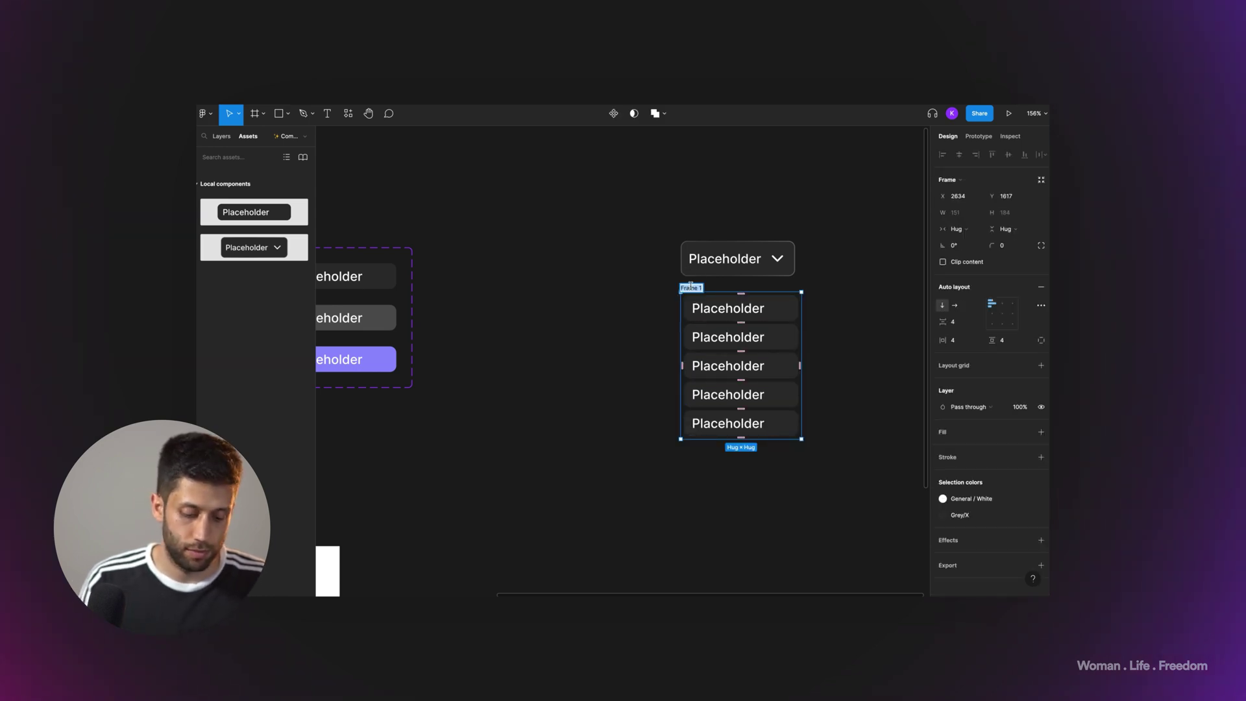
text(Item l)
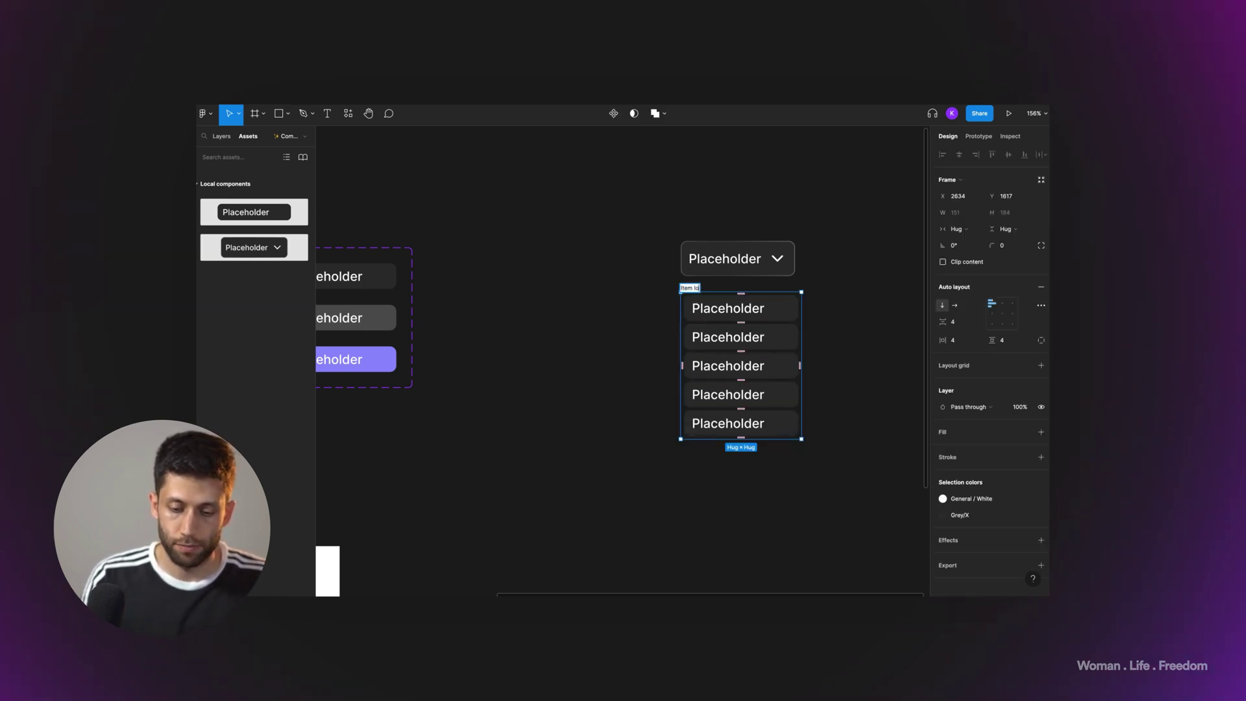
text(ist)
key(Return)
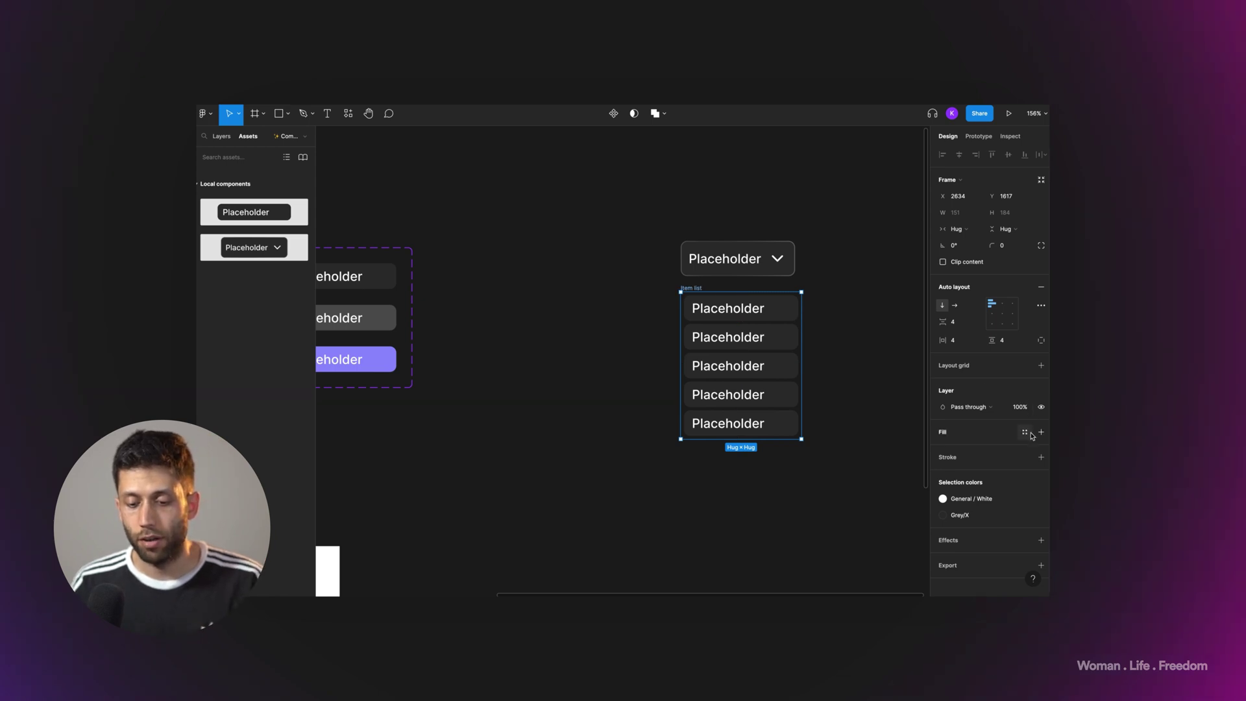
Step: Give the Item list frame the Grey/X color style as its fill and a corner radius of 8
click(1031, 434)
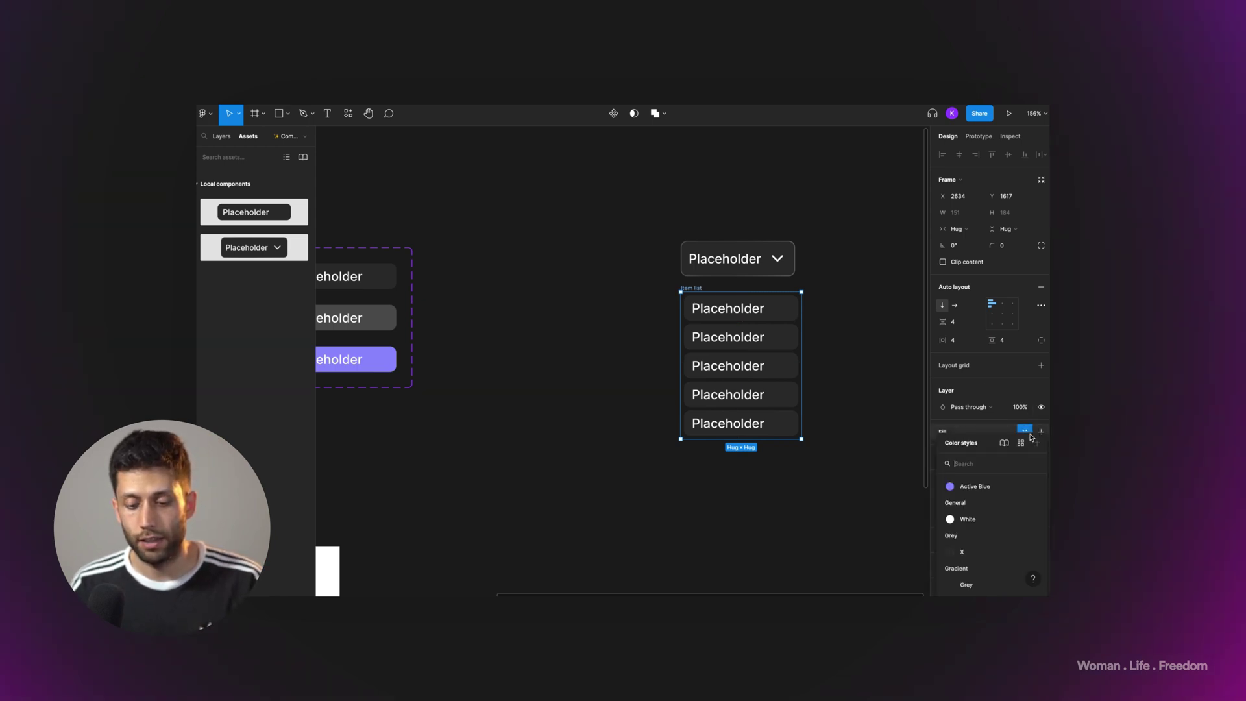
click(960, 551)
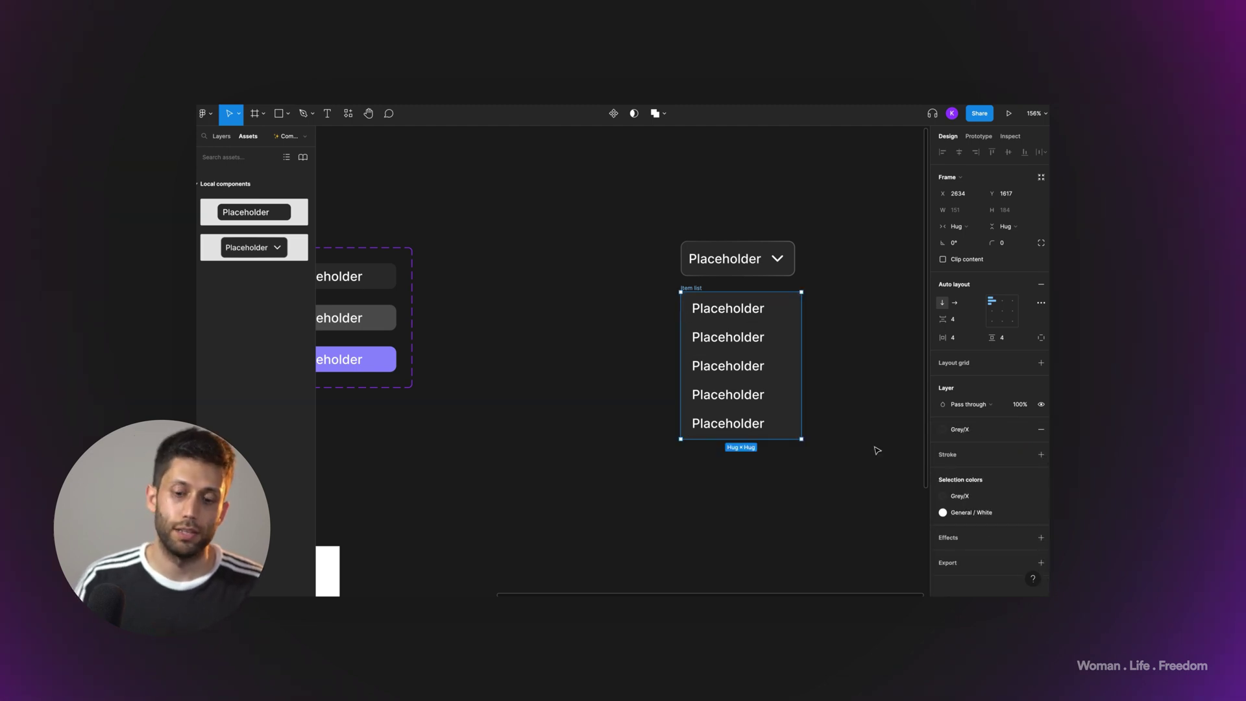
click(1010, 245)
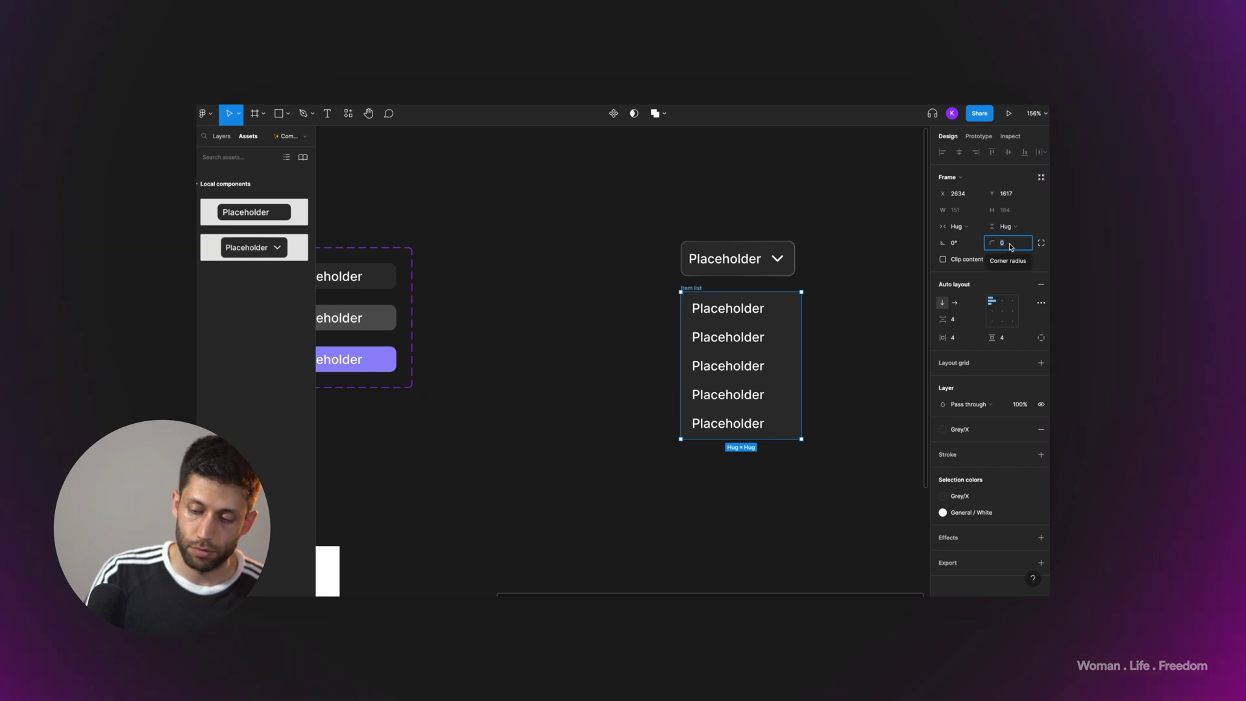
text(8)
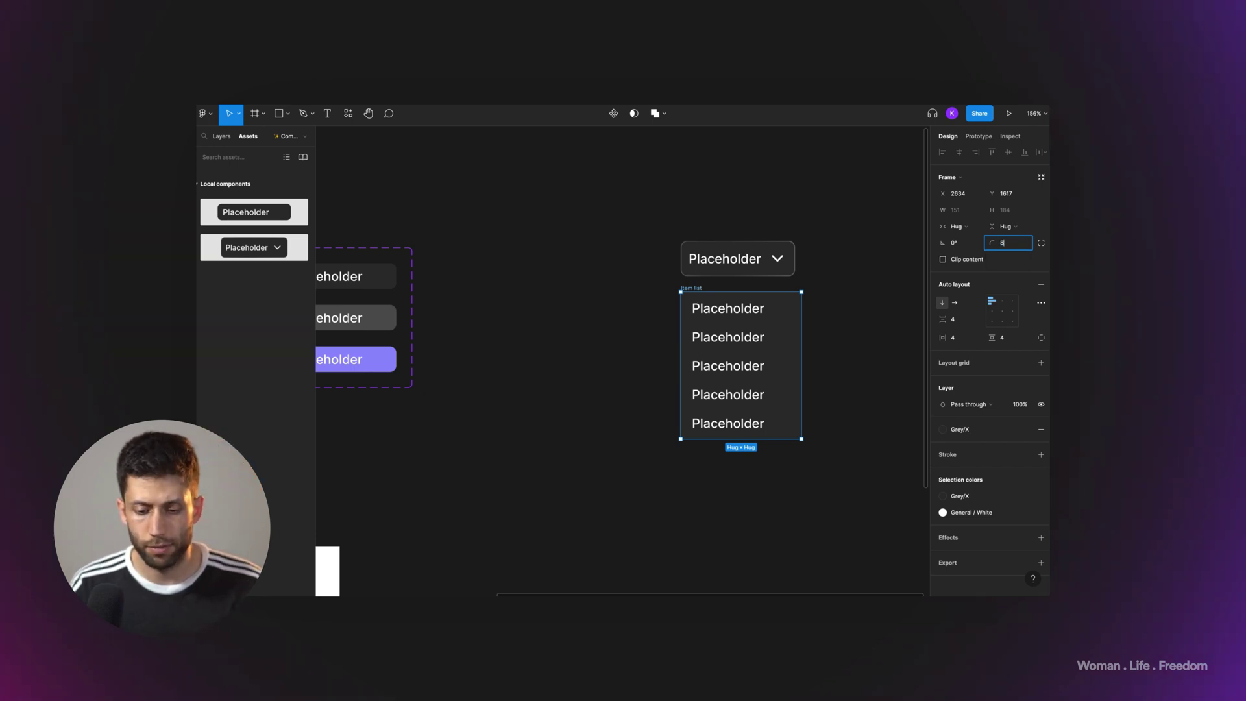
key(Return)
click(851, 318)
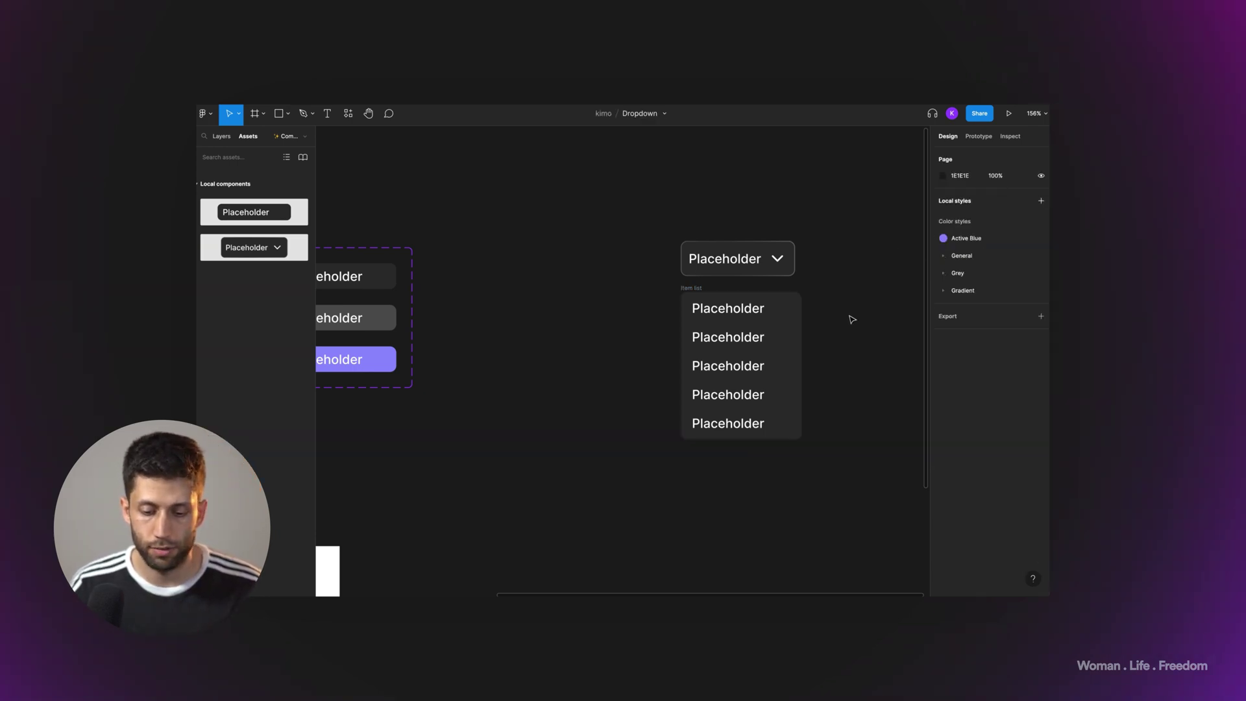
Step: Widen the Item list frame and set the width of all five Item instances inside it to Fill container
click(836, 321)
click(843, 294)
click(692, 289)
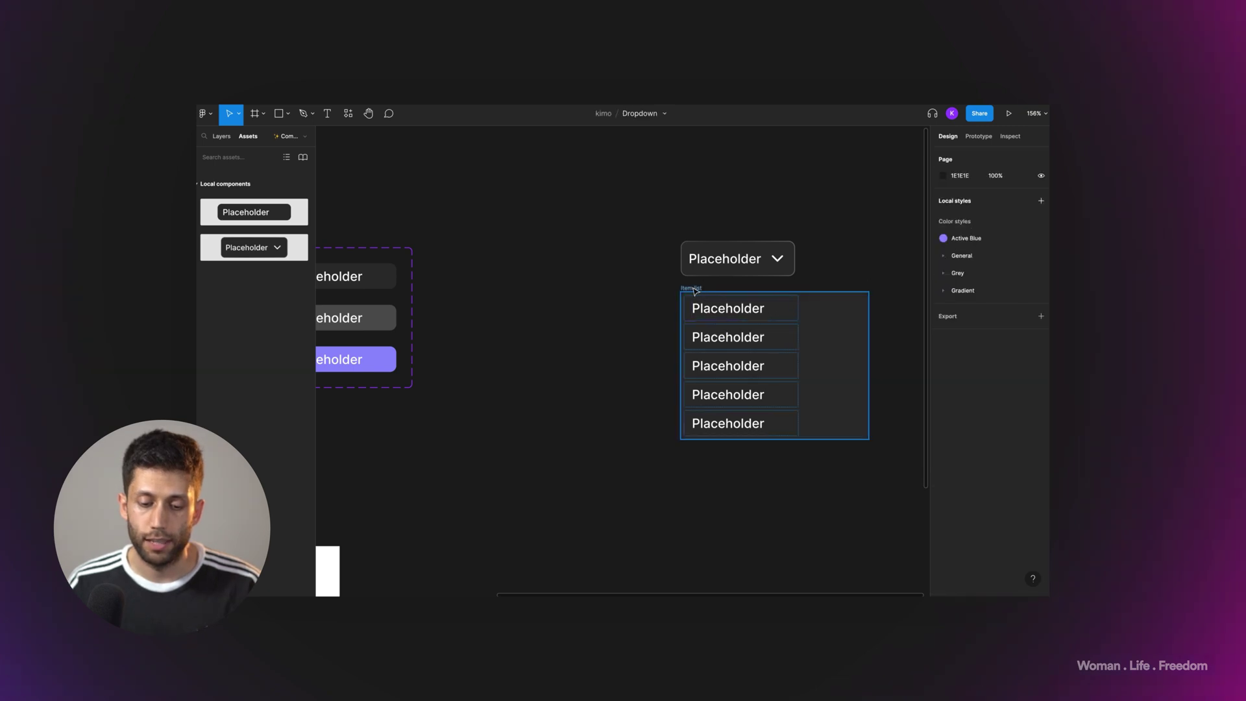
key(Return)
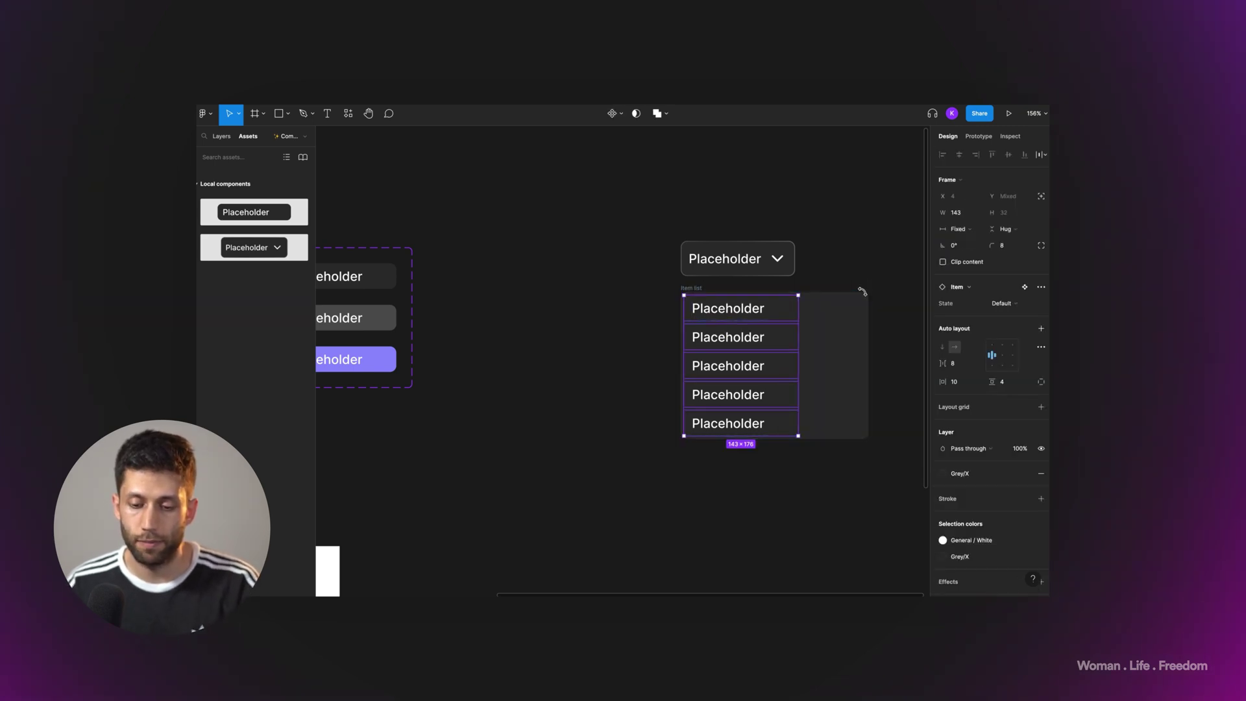
click(965, 230)
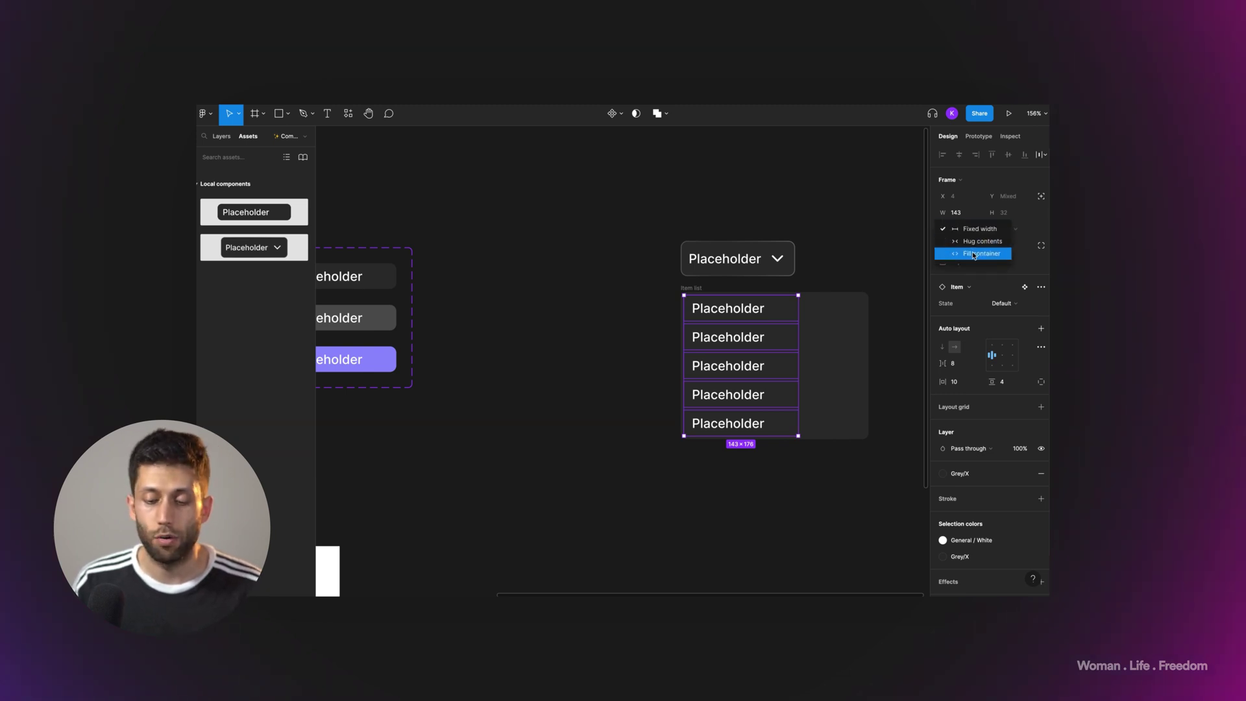
click(974, 254)
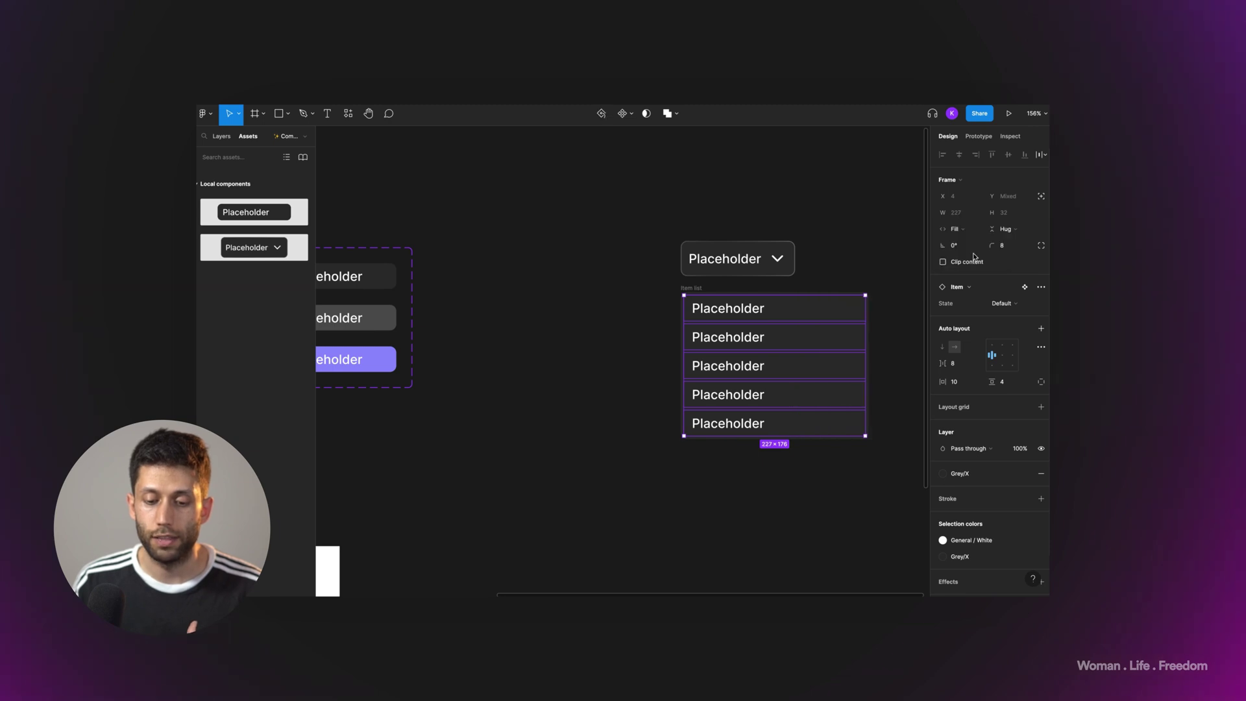
Step: Resize the Item list frame to a width of about 248
click(858, 321)
mouse_move(859, 321)
mouse_down()
mouse_move(812, 321)
mouse_move(907, 320)
mouse_move(844, 322)
mouse_up()
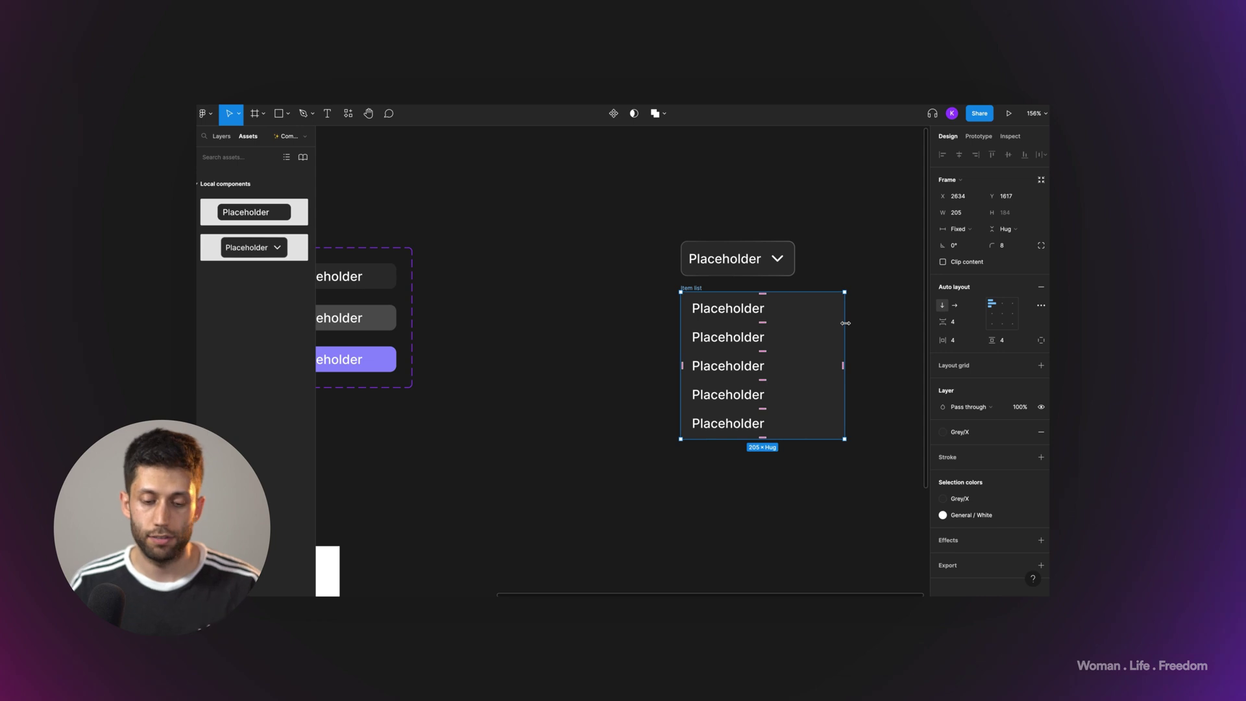
drag(852, 324, 879, 328)
Step: Widen the Menu instance above the Item list to 248 so both have the same width
scroll(728, 237, up, 3)
click(729, 264)
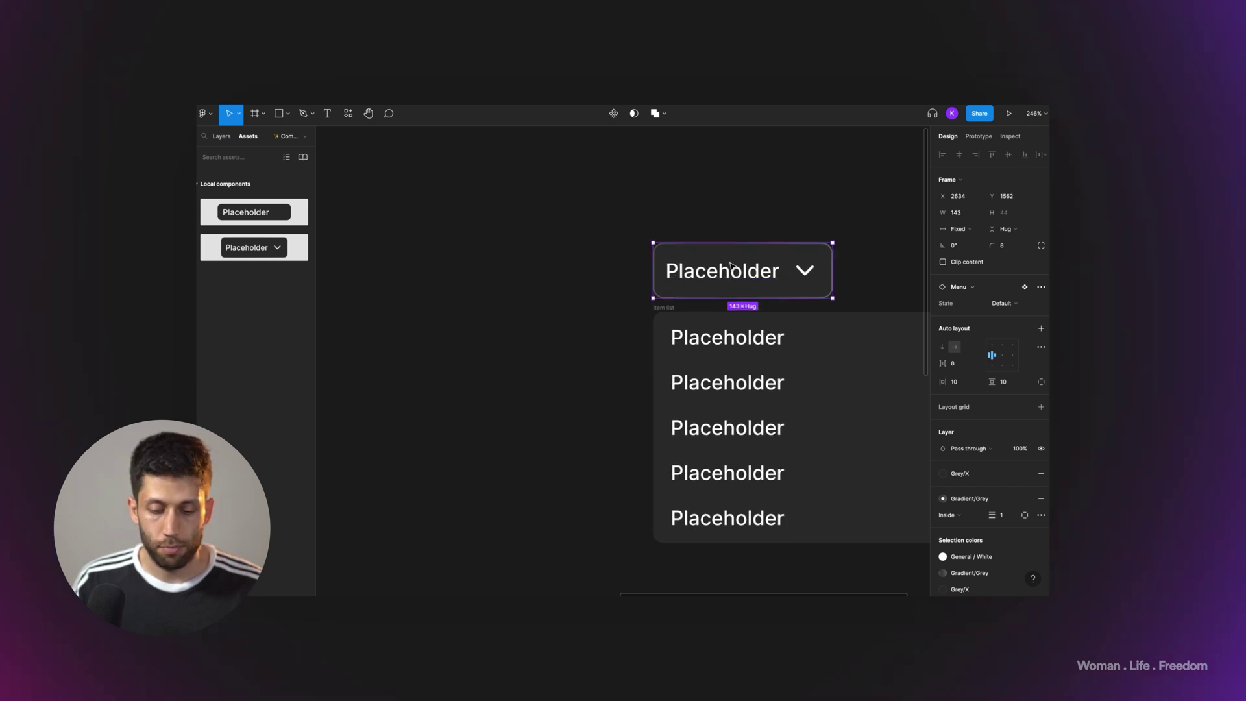
scroll(729, 265, down, 4)
drag(812, 266, 858, 267)
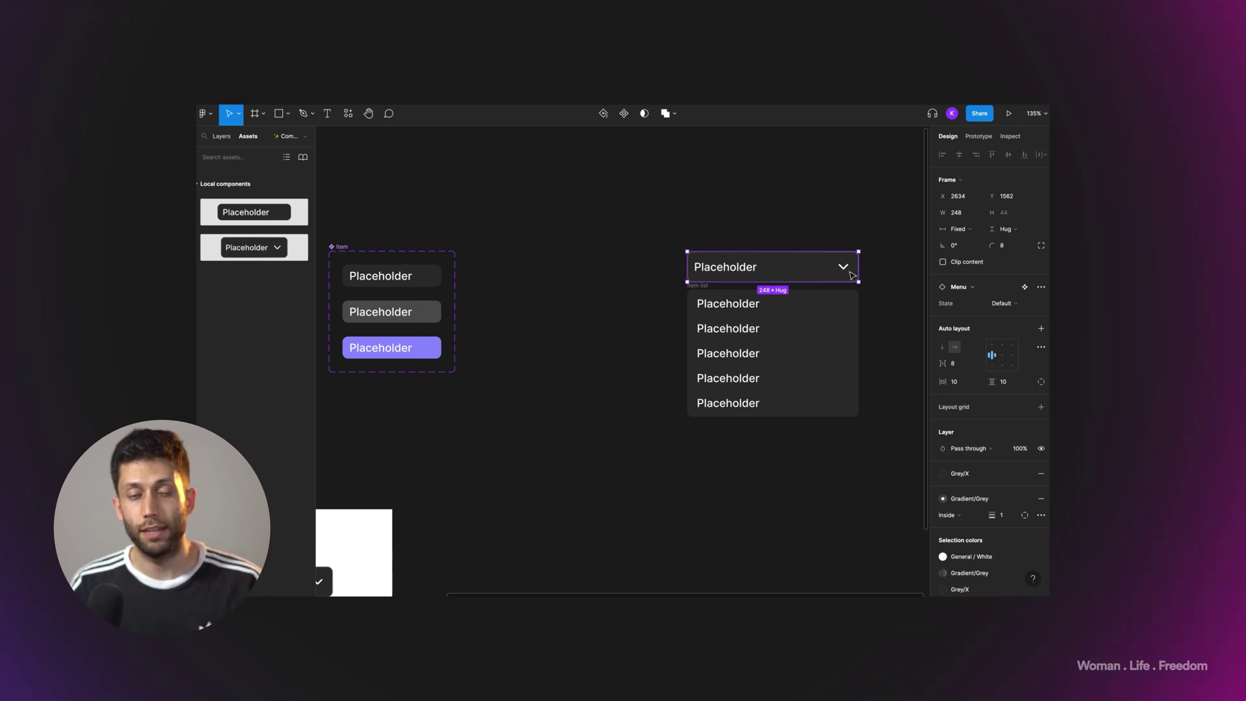
Step: Wrap the Menu instance and Item list in an auto layout frame named "Dropdown menu" and place a duplicate 72 to its right
drag(640, 235, 872, 445)
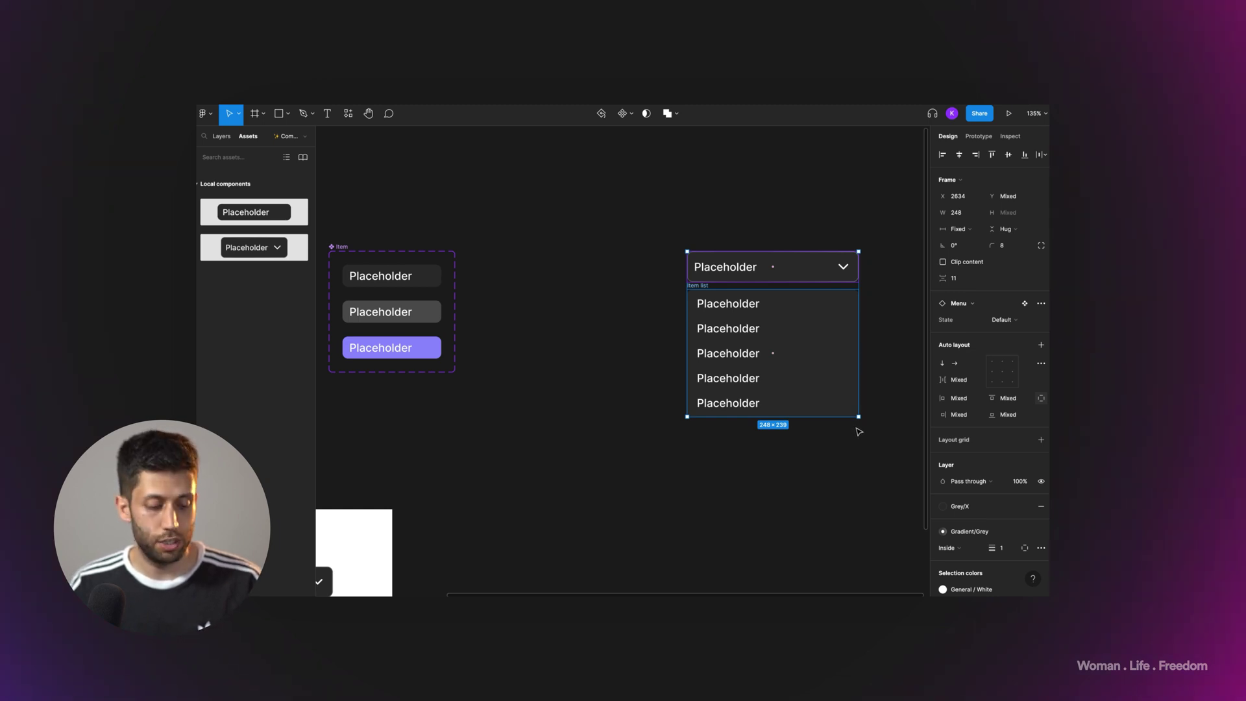
key(shift+a)
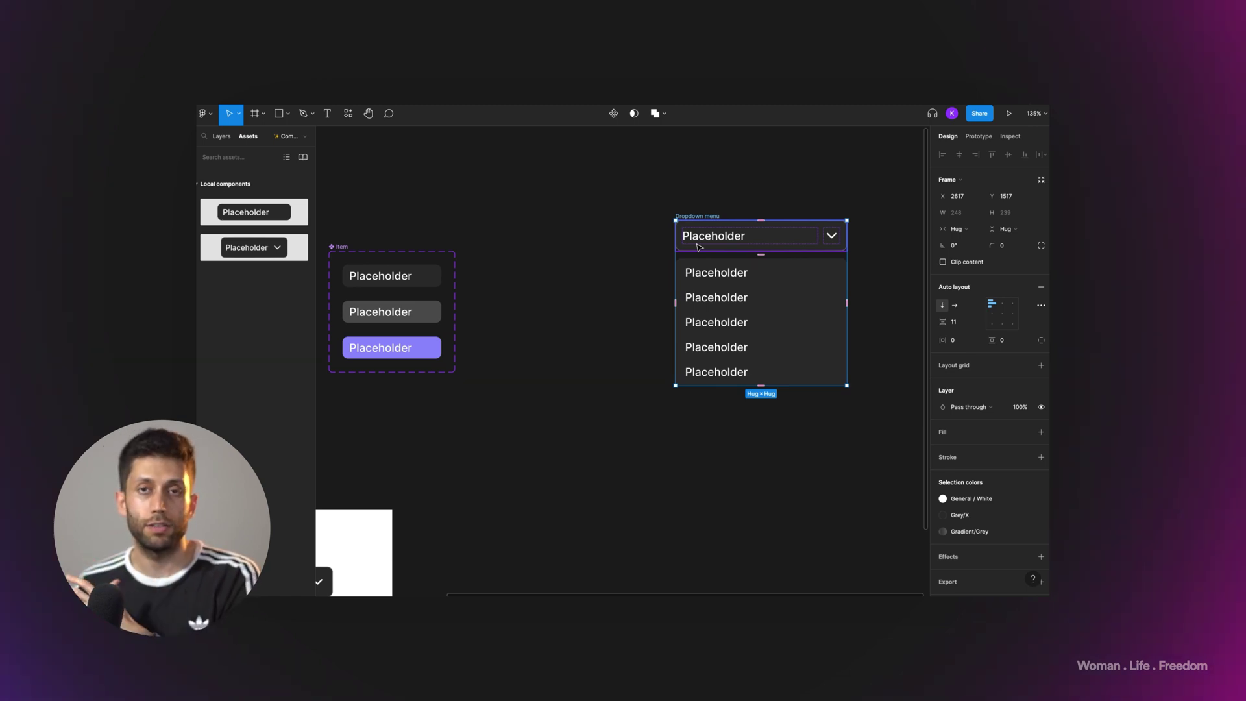
drag(698, 247, 815, 203)
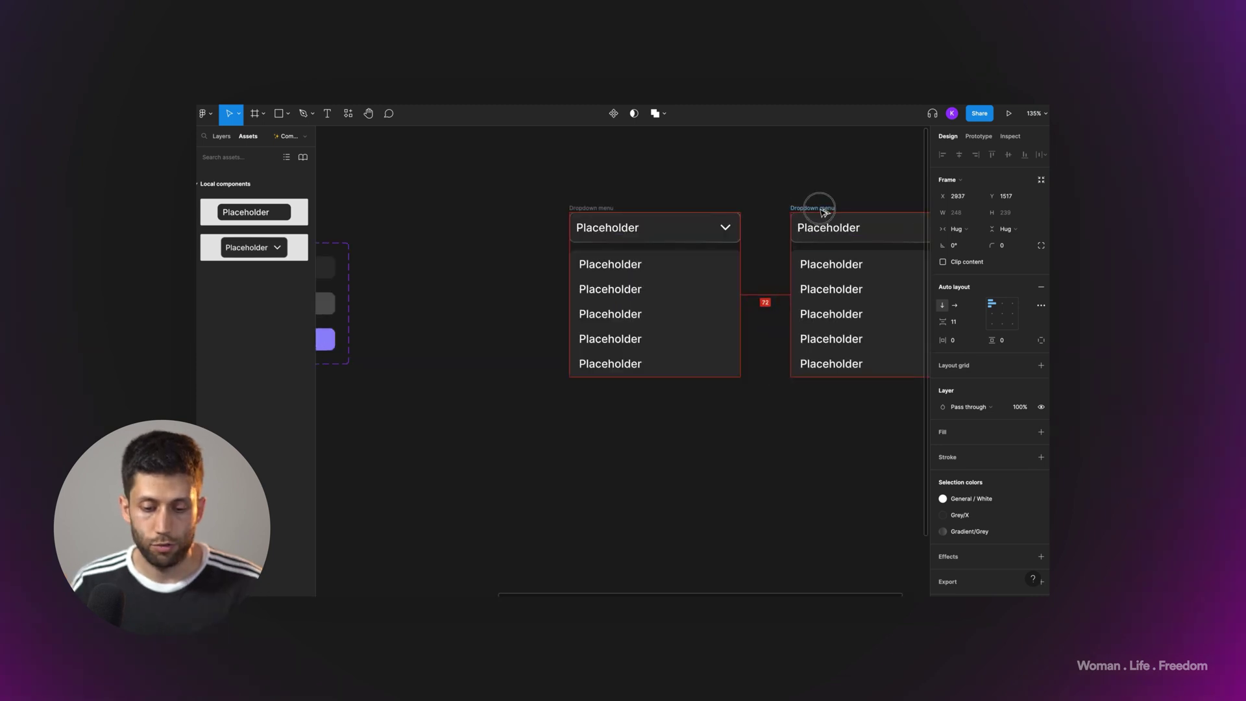
Step: Set the State of the Menu instance in the original Dropdown menu frame to active
click(708, 225)
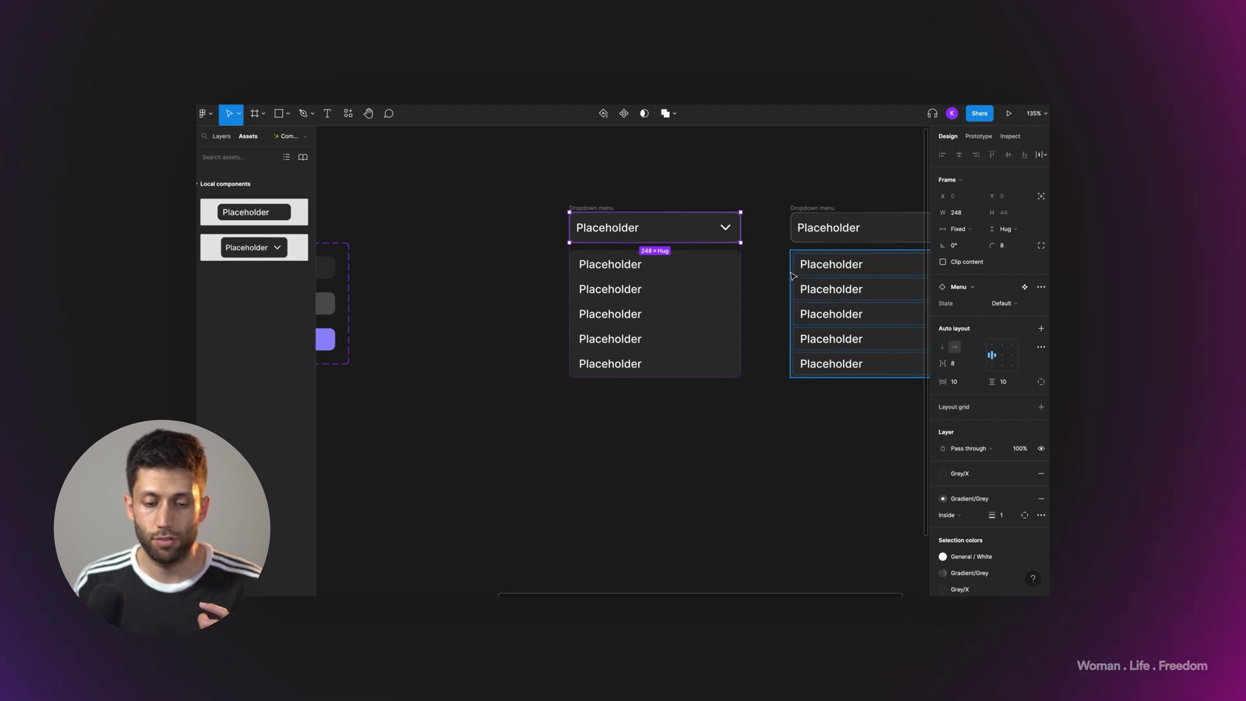
click(1001, 304)
click(986, 328)
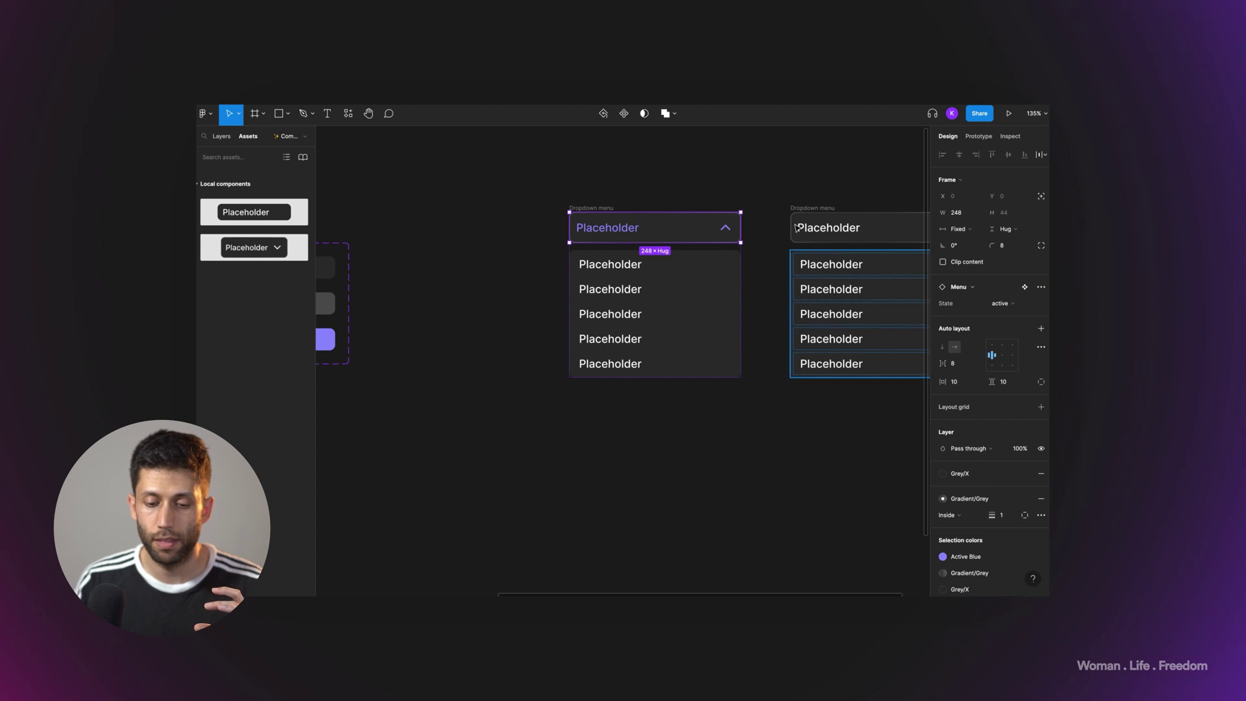
click(770, 206)
Step: Set the layer opacity of the Item list in the duplicated Dropdown menu frame to 0%
scroll(843, 227, right, 1)
scroll(859, 233, right, 5)
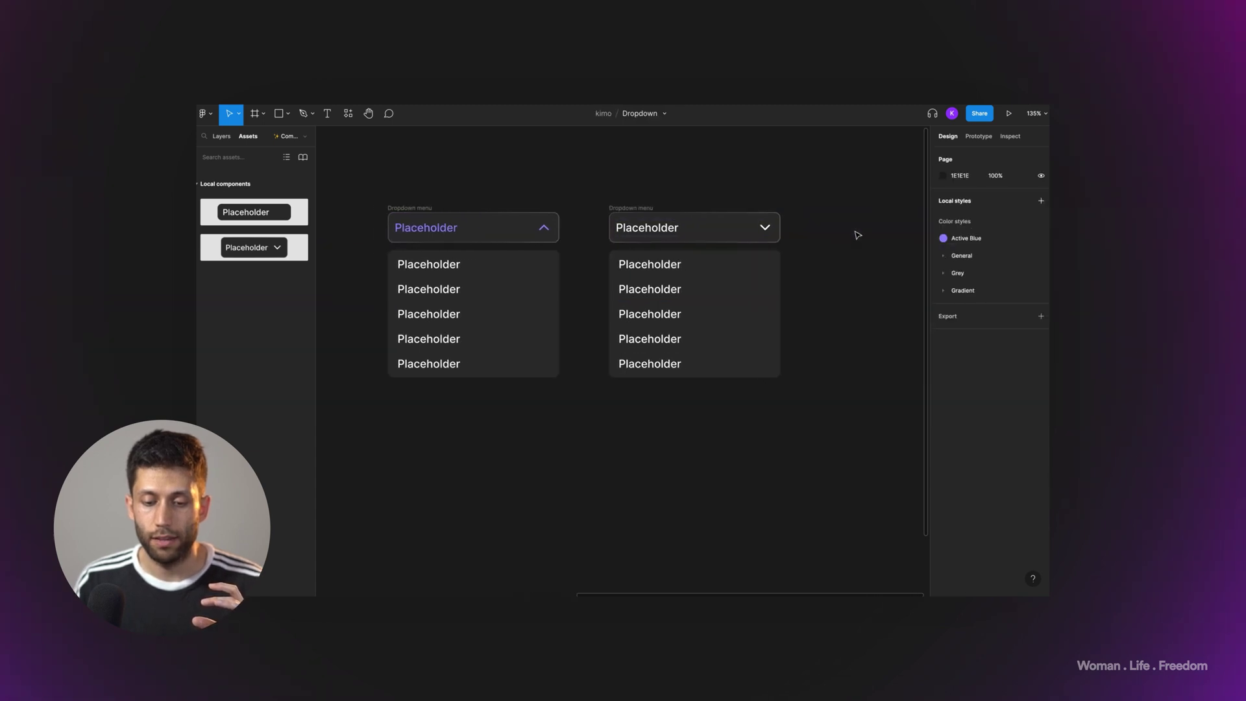
click(675, 227)
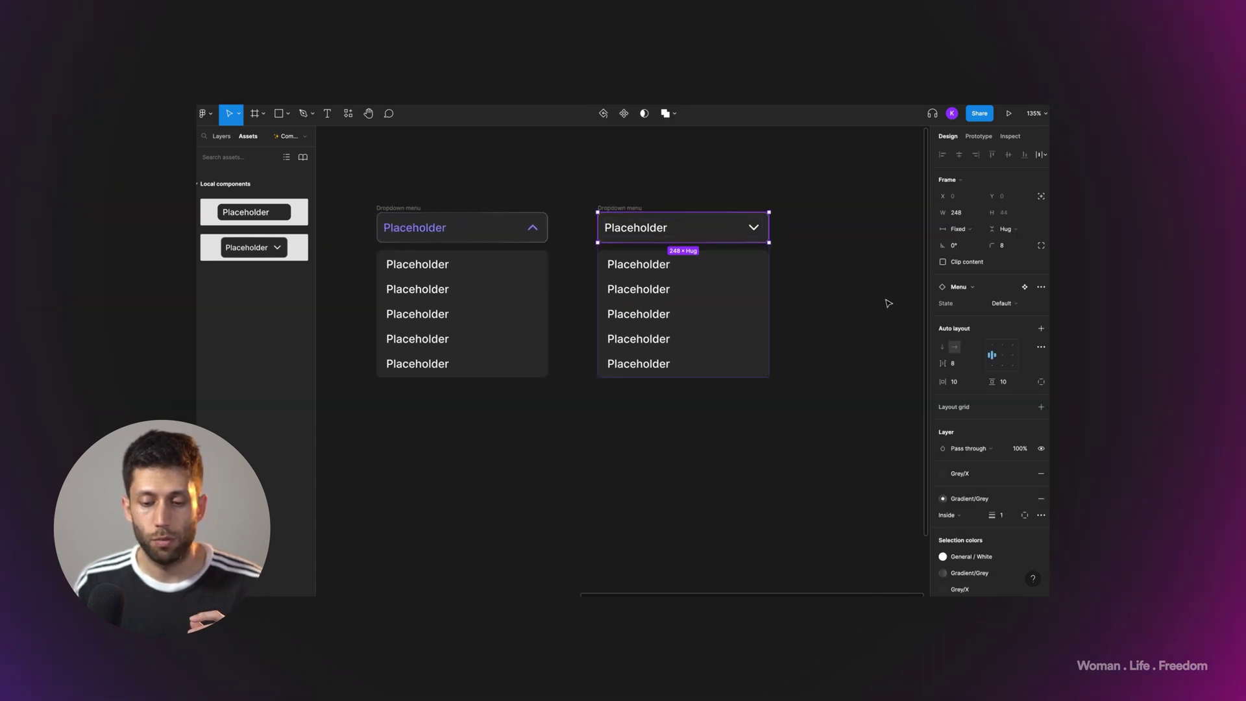
click(737, 294)
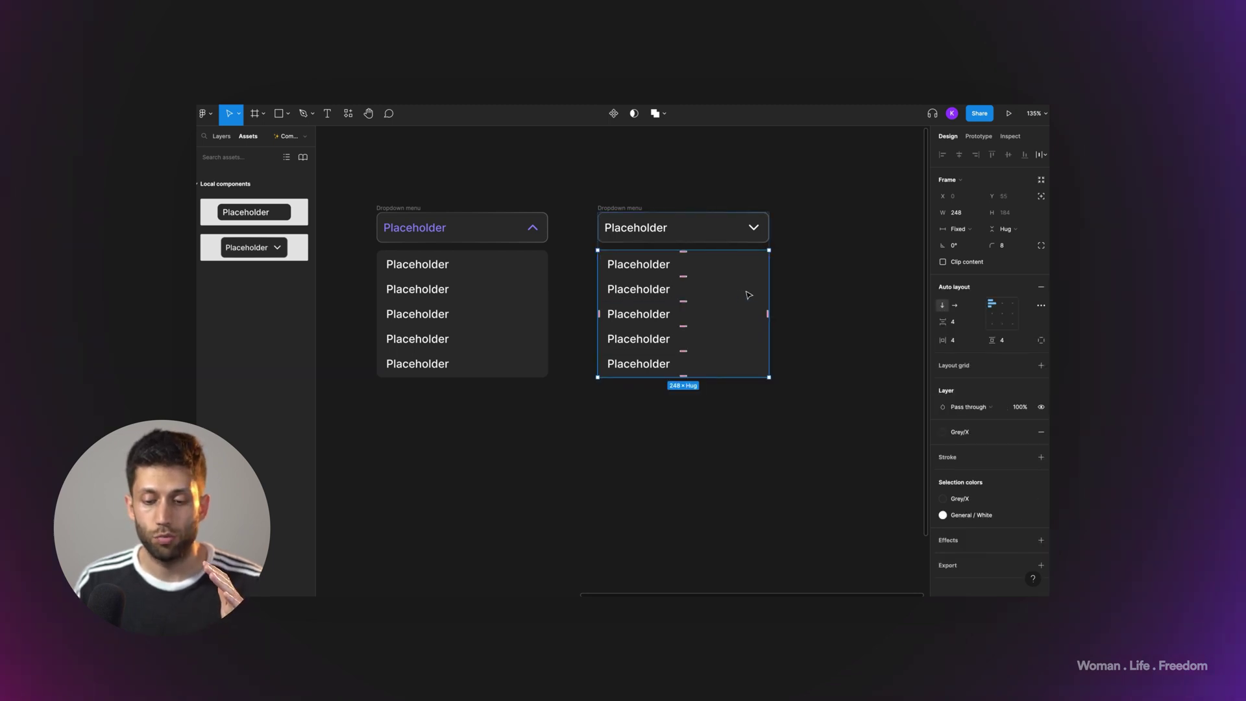
click(1019, 407)
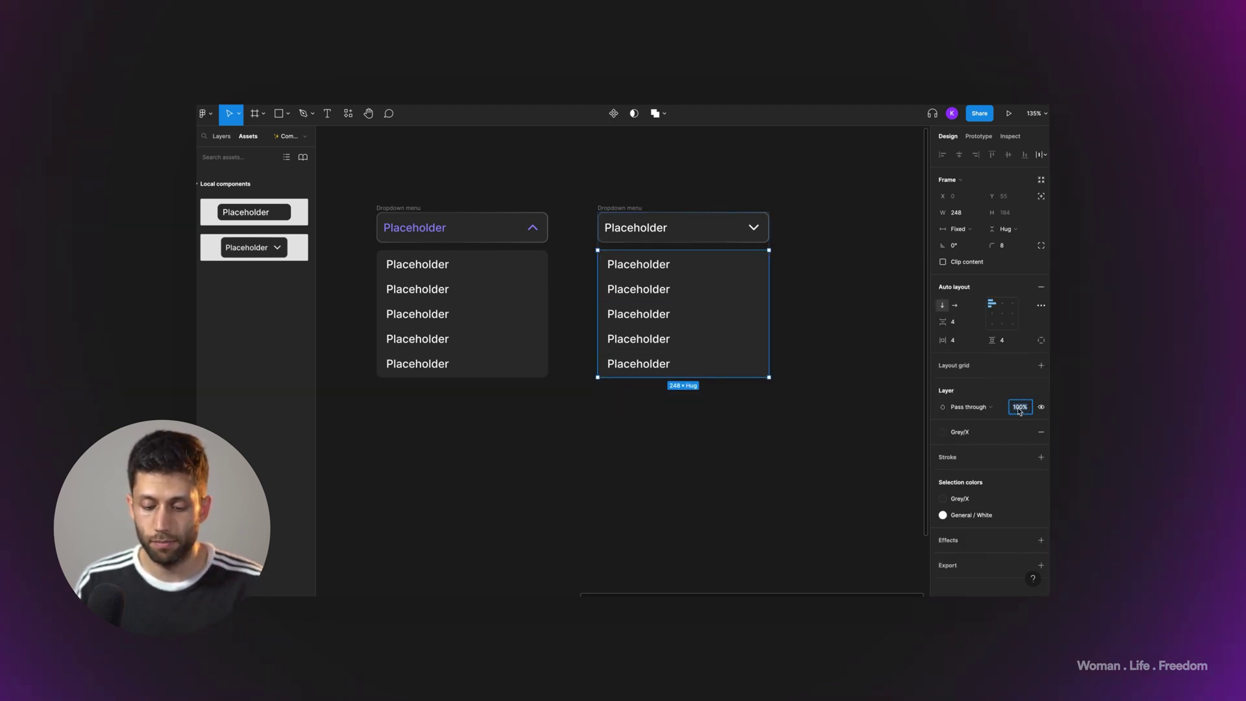
text(0)
key(Return)
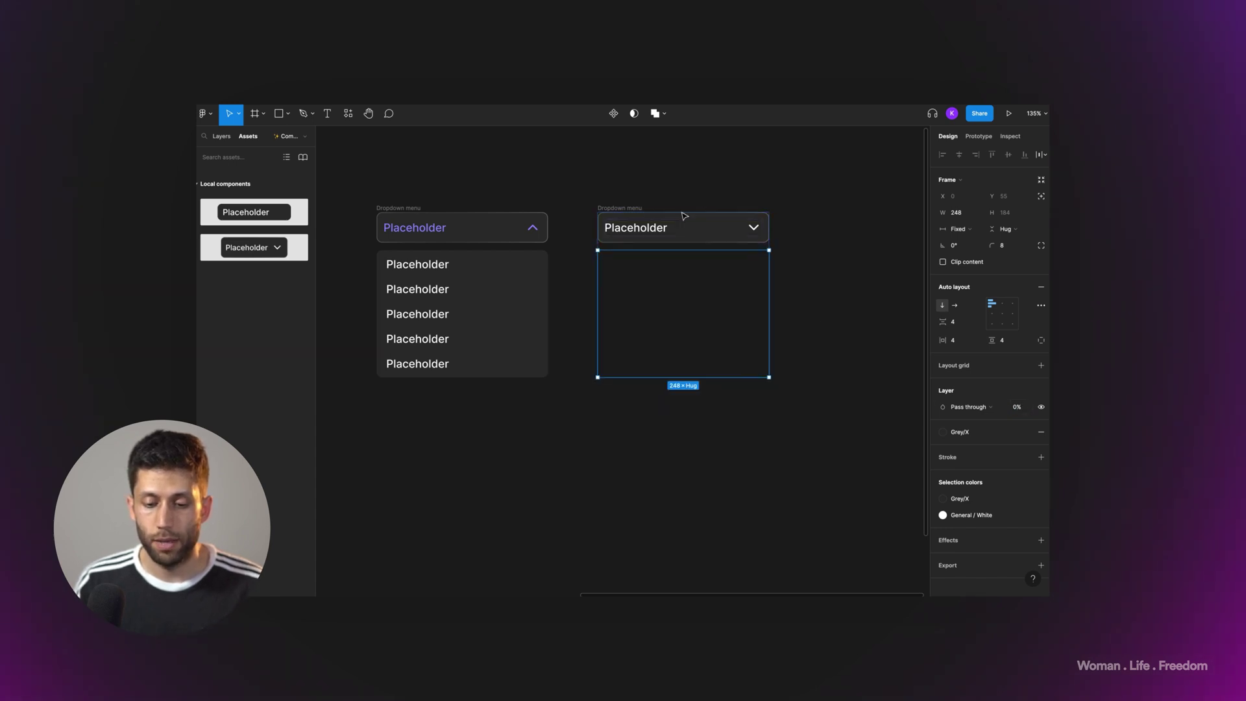
Step: Set the vertical space between items in the duplicated Dropdown menu frame to -10
click(628, 207)
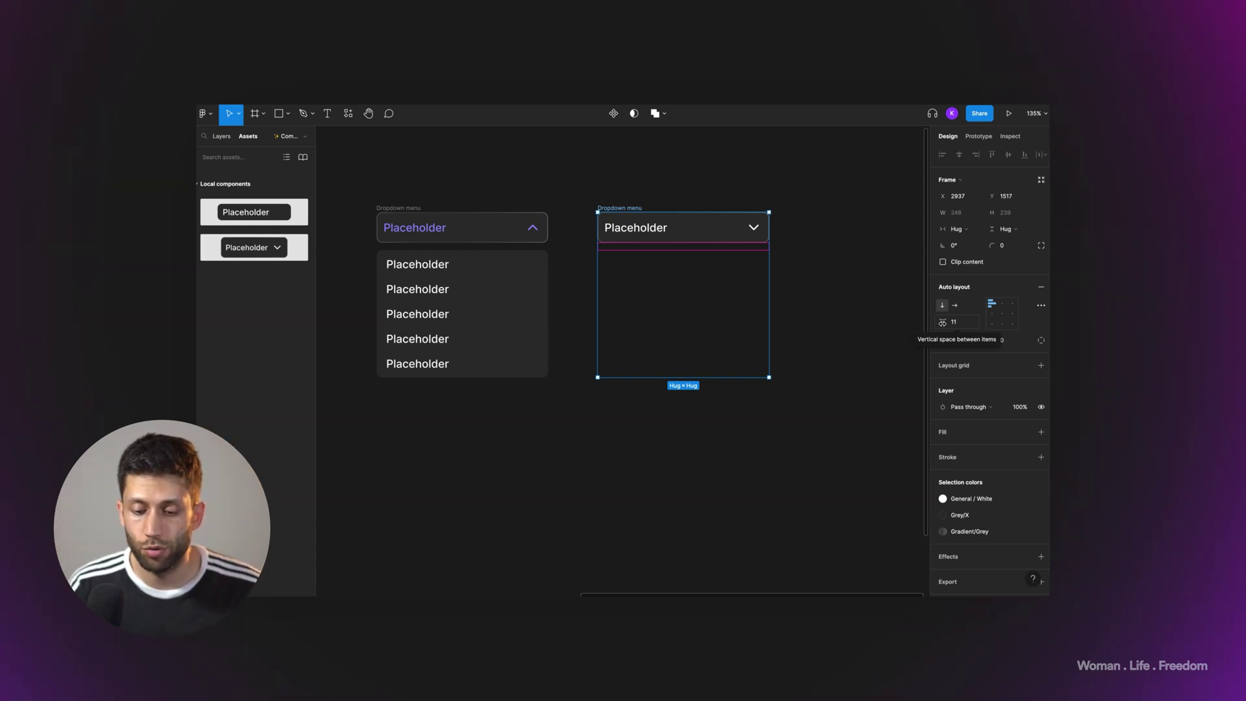
click(942, 322)
drag(942, 322, 921, 328)
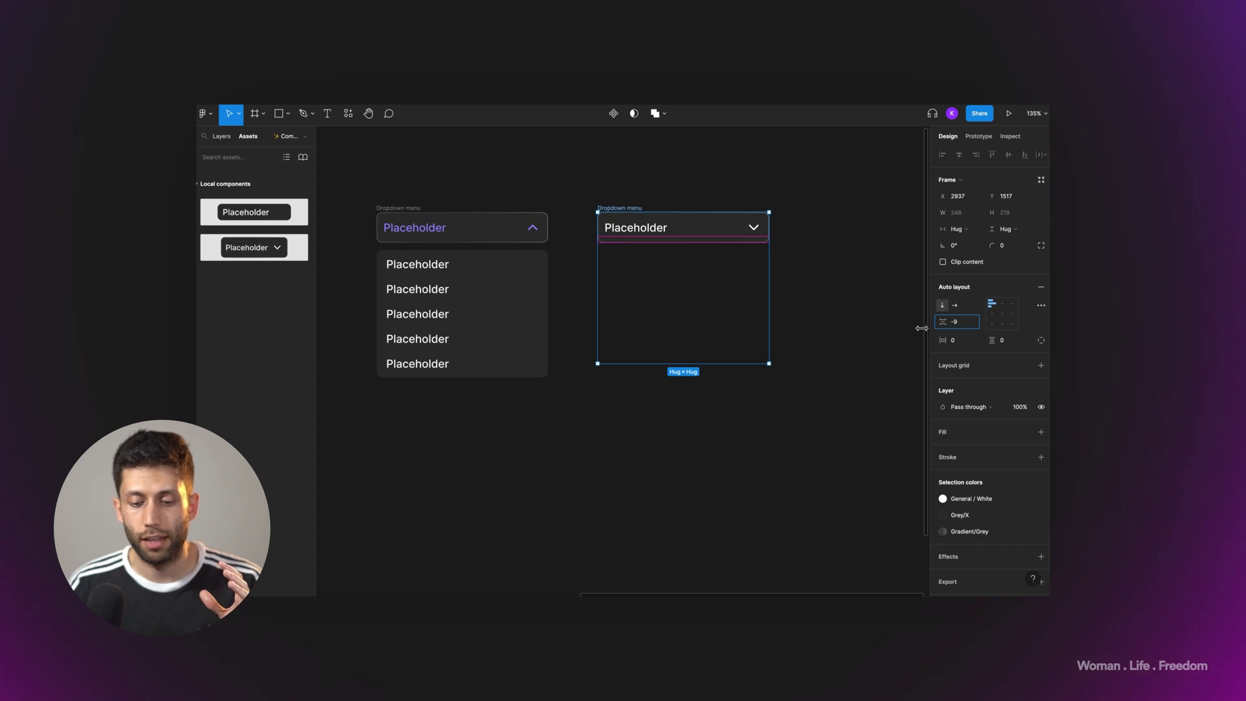
drag(921, 328, 851, 315)
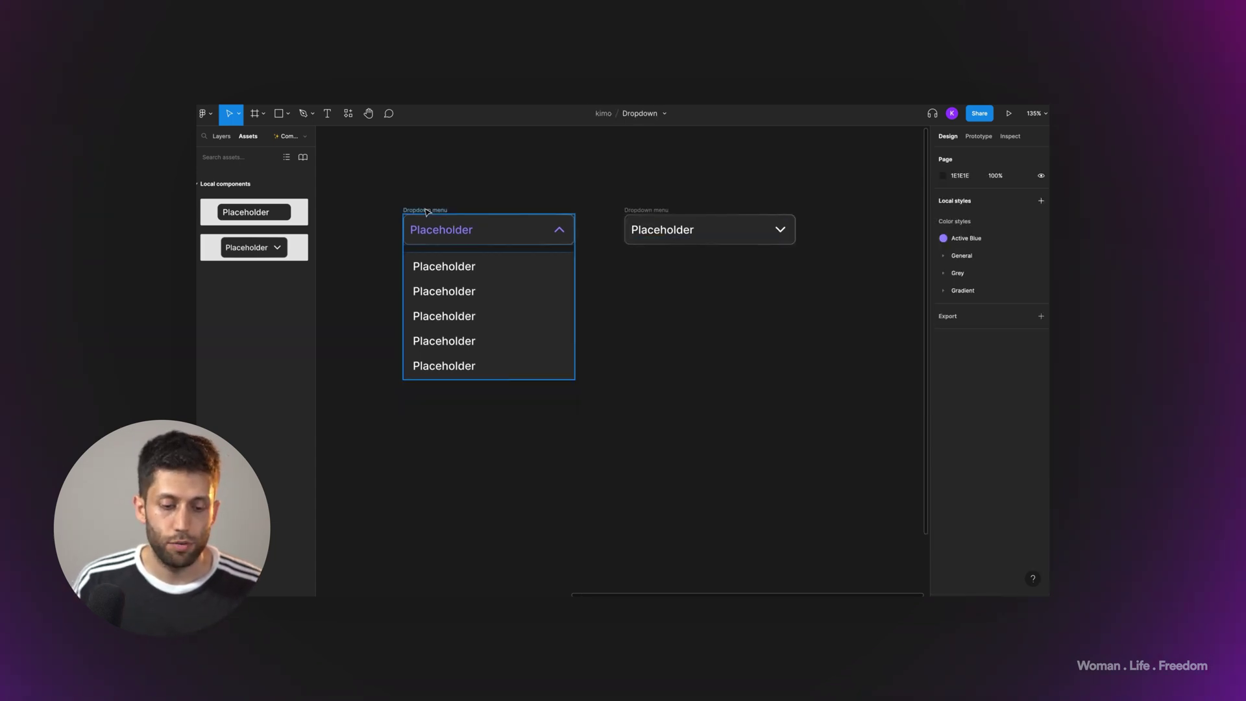
Step: Combine the two Dropdown menu frames into a component set and rename its variant property as "State"
drag(391, 183, 842, 439)
click(622, 115)
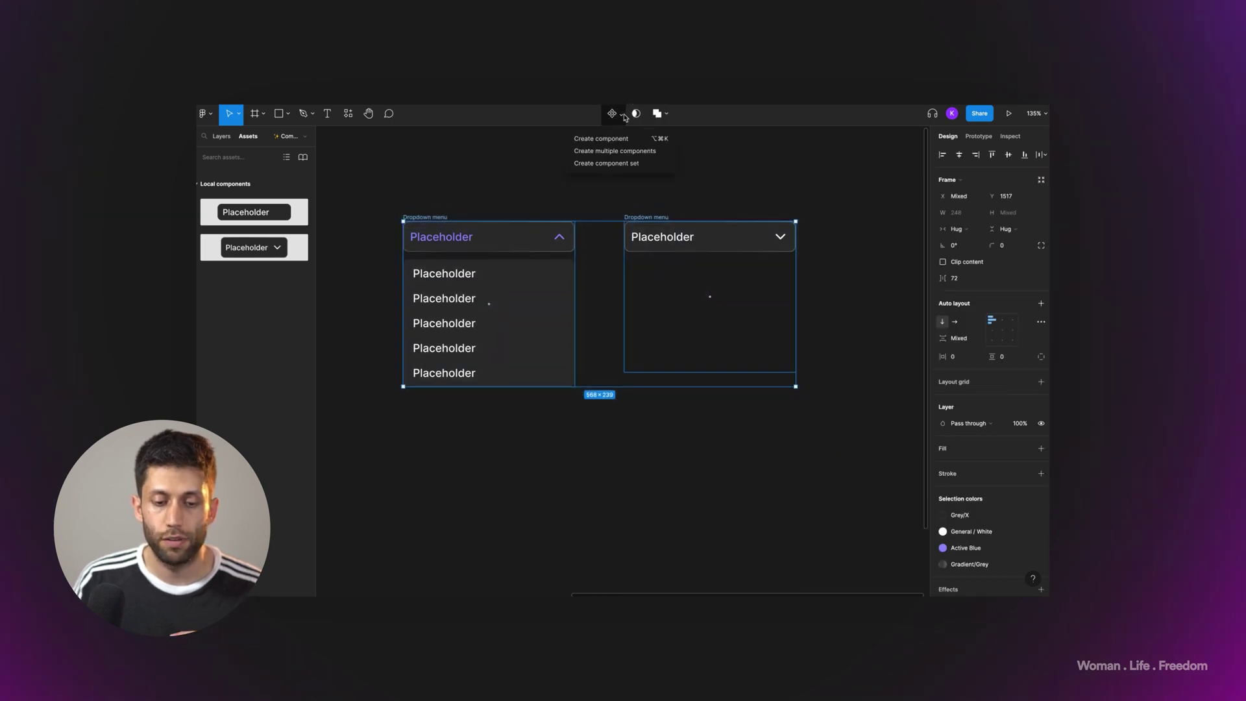
click(607, 166)
double_click(958, 314)
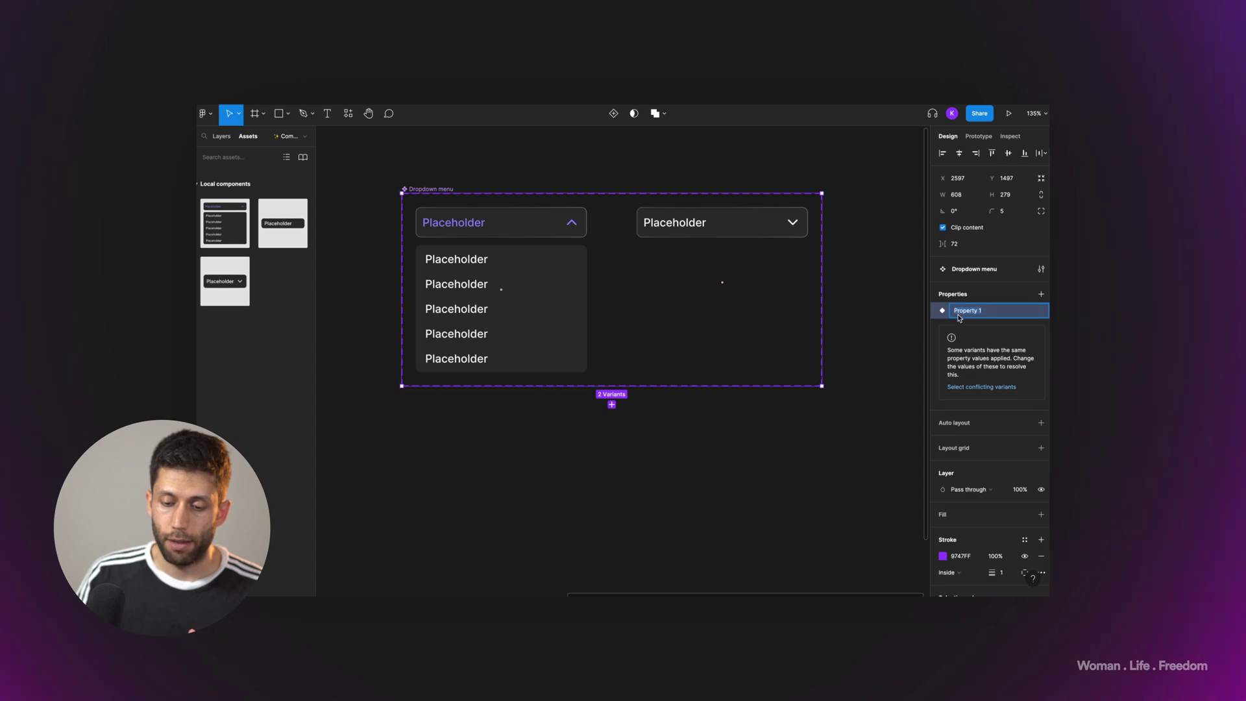
text(State)
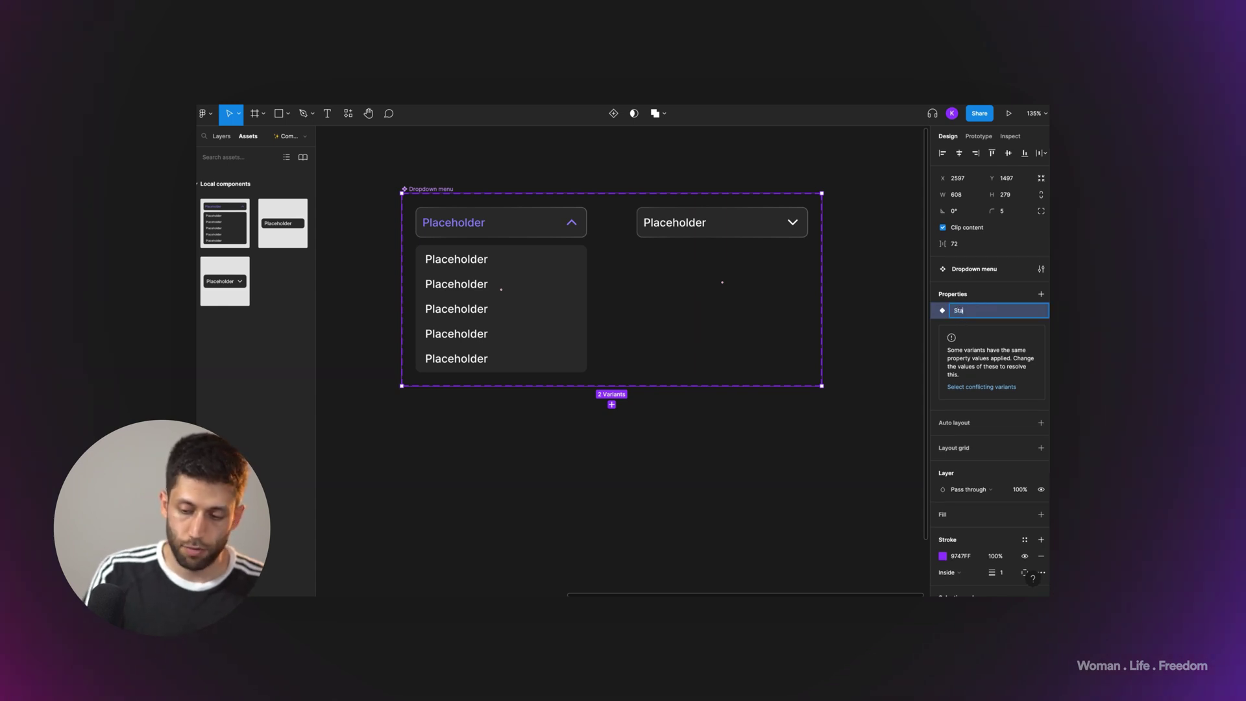
Step: Set the State value of the open Dropdown menu variant to Active
click(728, 223)
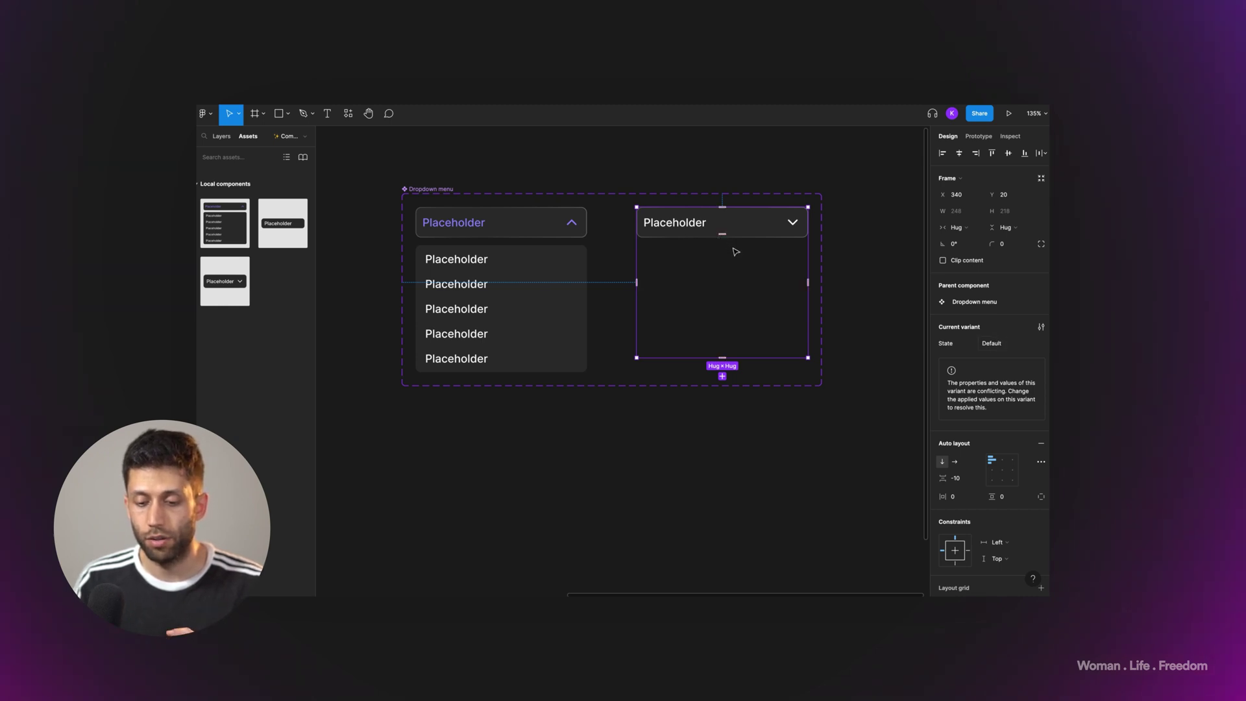
click(538, 240)
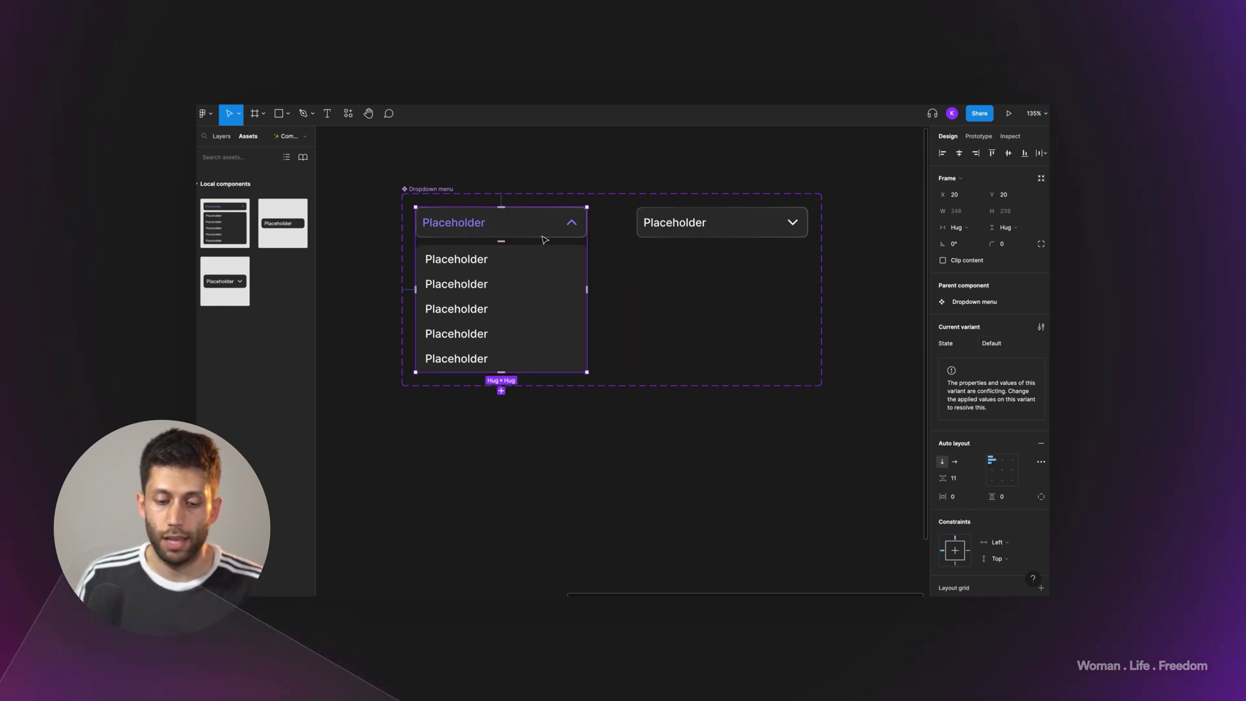
click(999, 343)
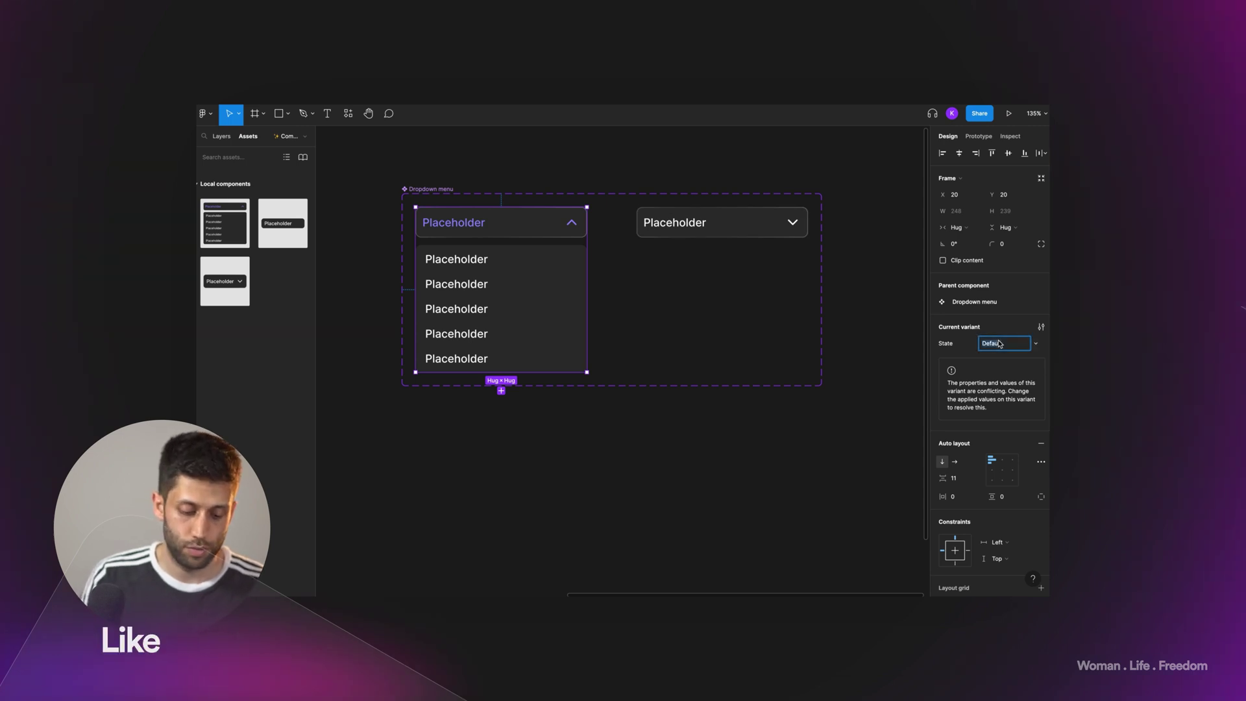
key(Tab)
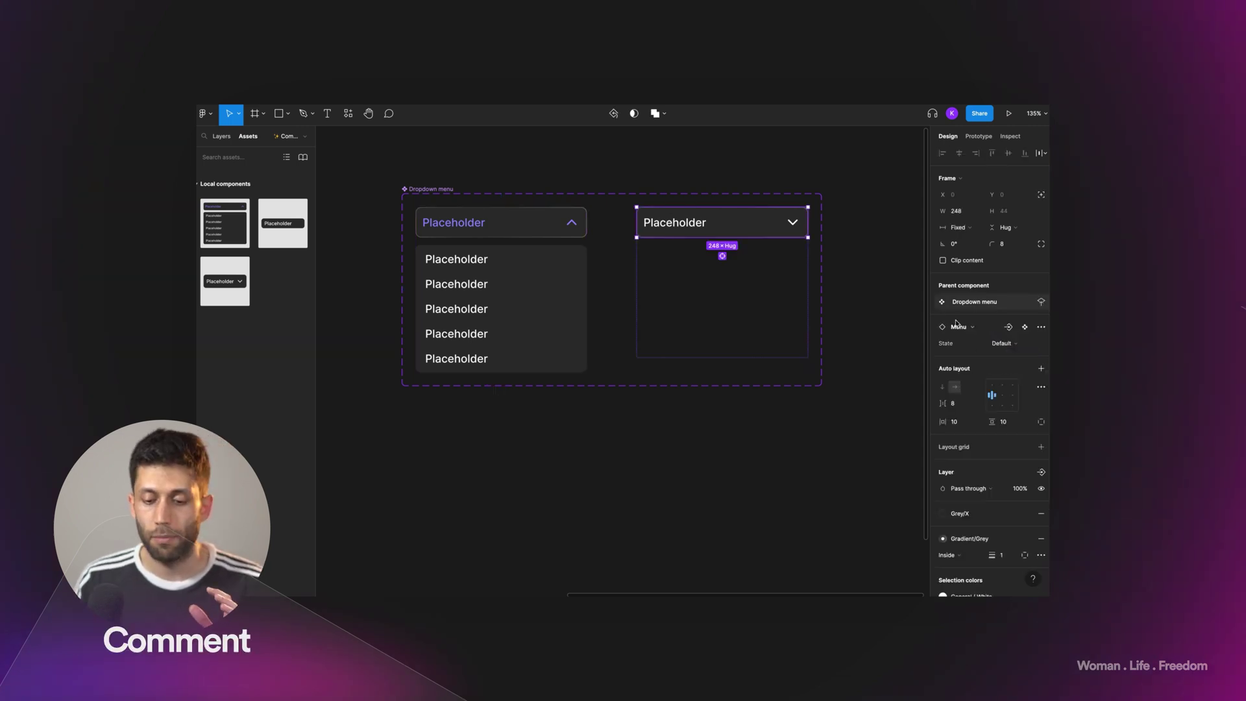
Step: Set the State of the Menu instance in the closed Dropdown menu variant to Hover
click(1003, 344)
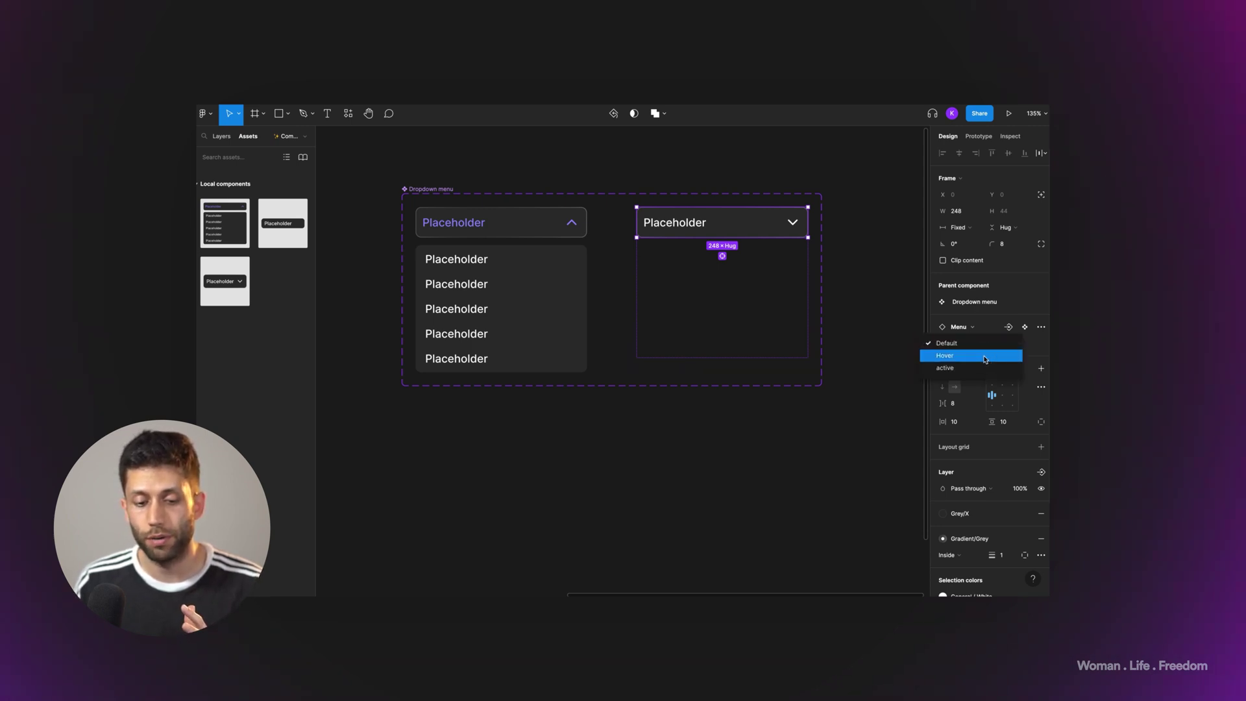
click(986, 355)
Step: Link the closed variant's Menu instance to the open variant with an On click, Change to Active interaction using Smart animate
click(973, 139)
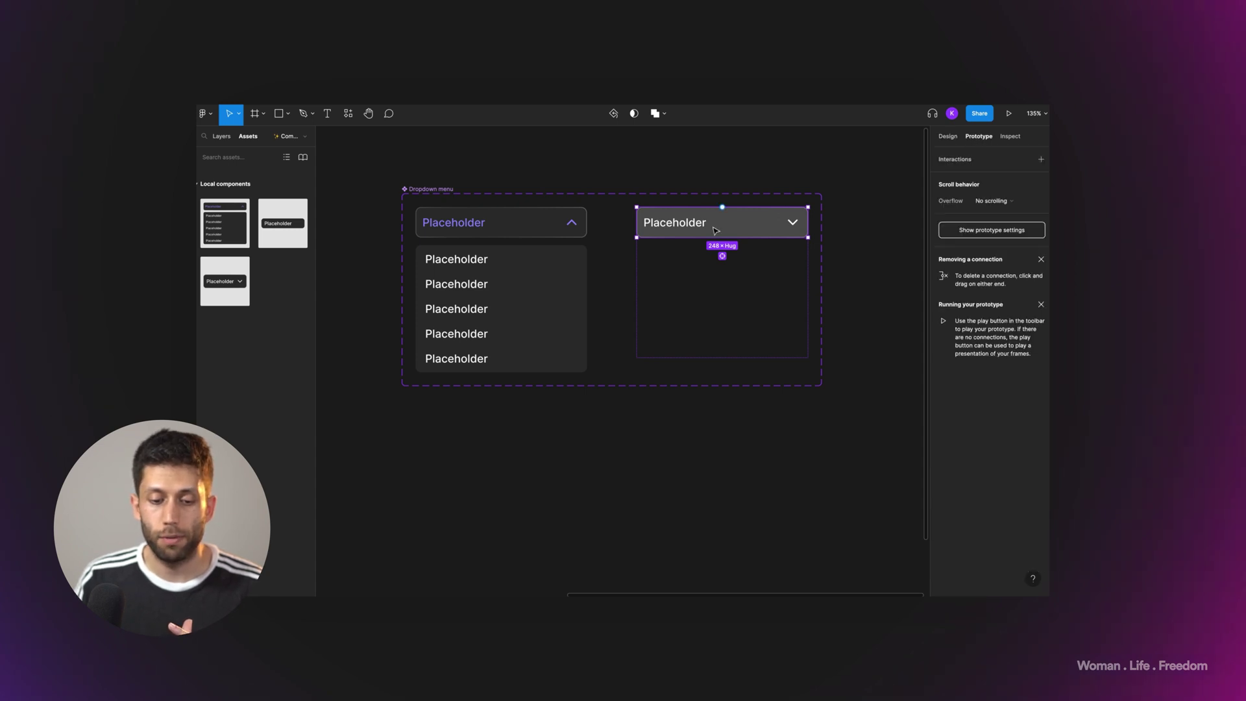
drag(637, 222, 584, 302)
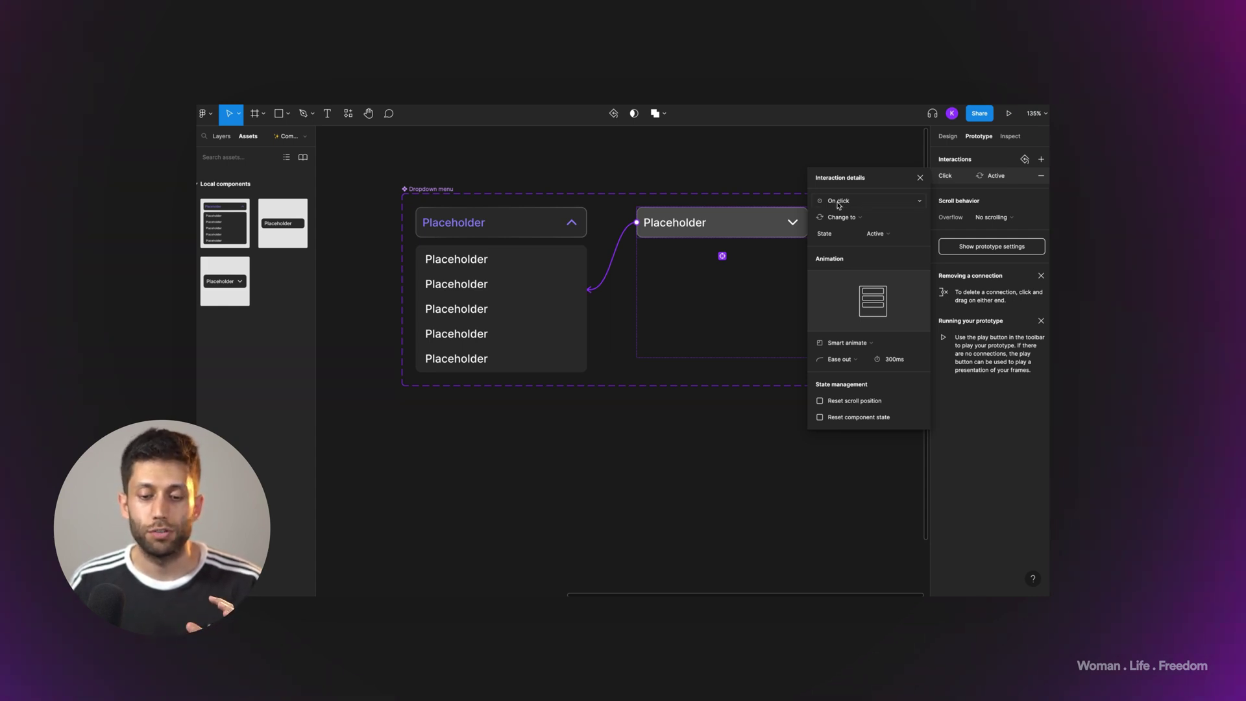
click(852, 348)
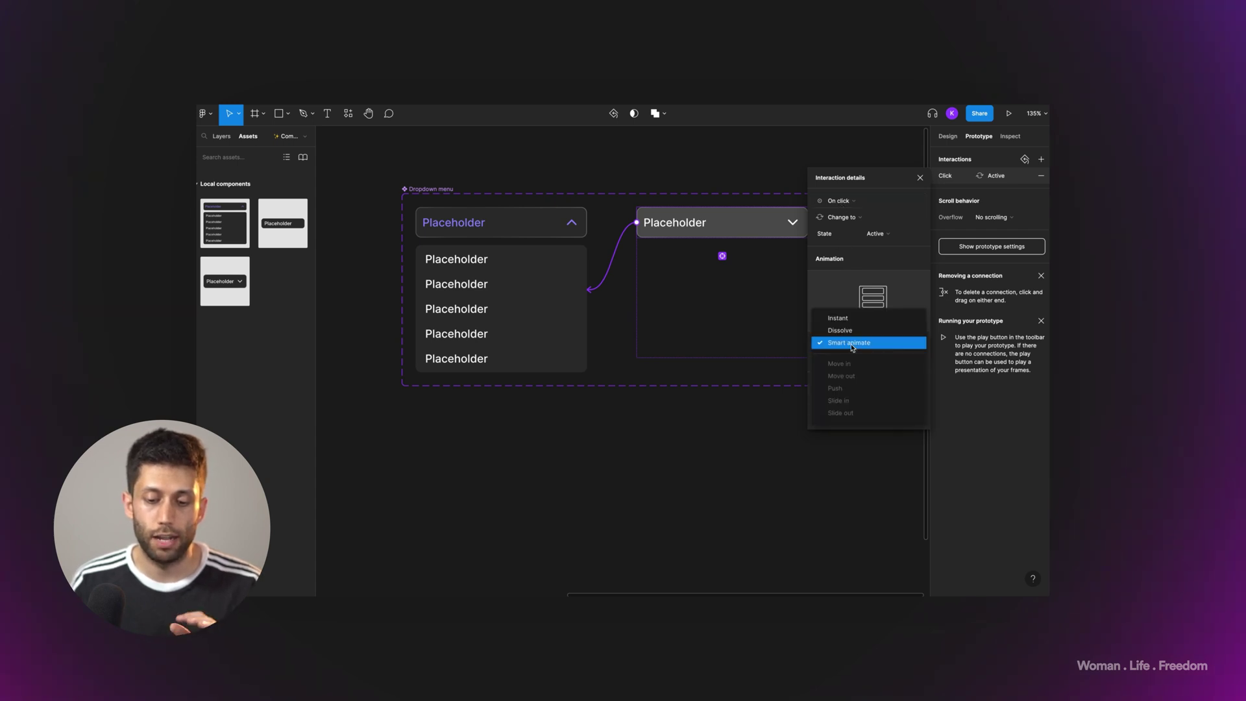
click(852, 344)
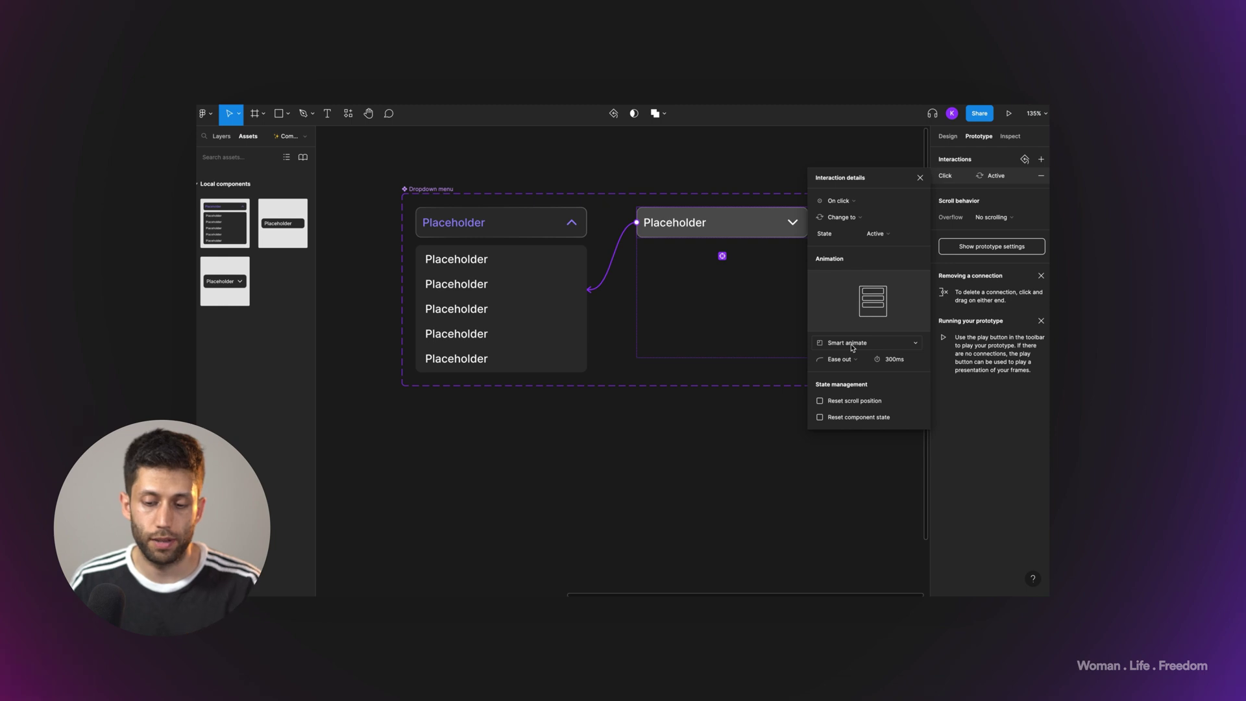
click(919, 177)
Step: Link the five items and the Menu instance of the Active variant to the closed variant with On click, Change to Default interactions
drag(584, 259, 660, 246)
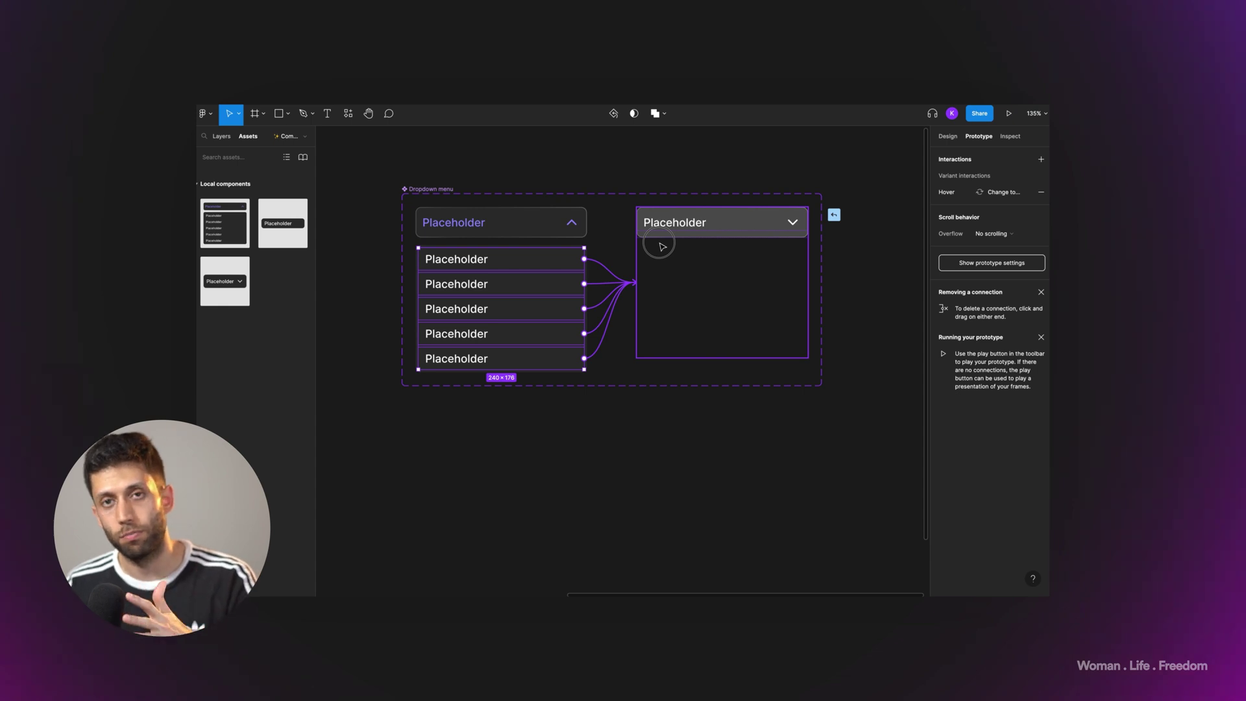
drag(662, 246, 662, 245)
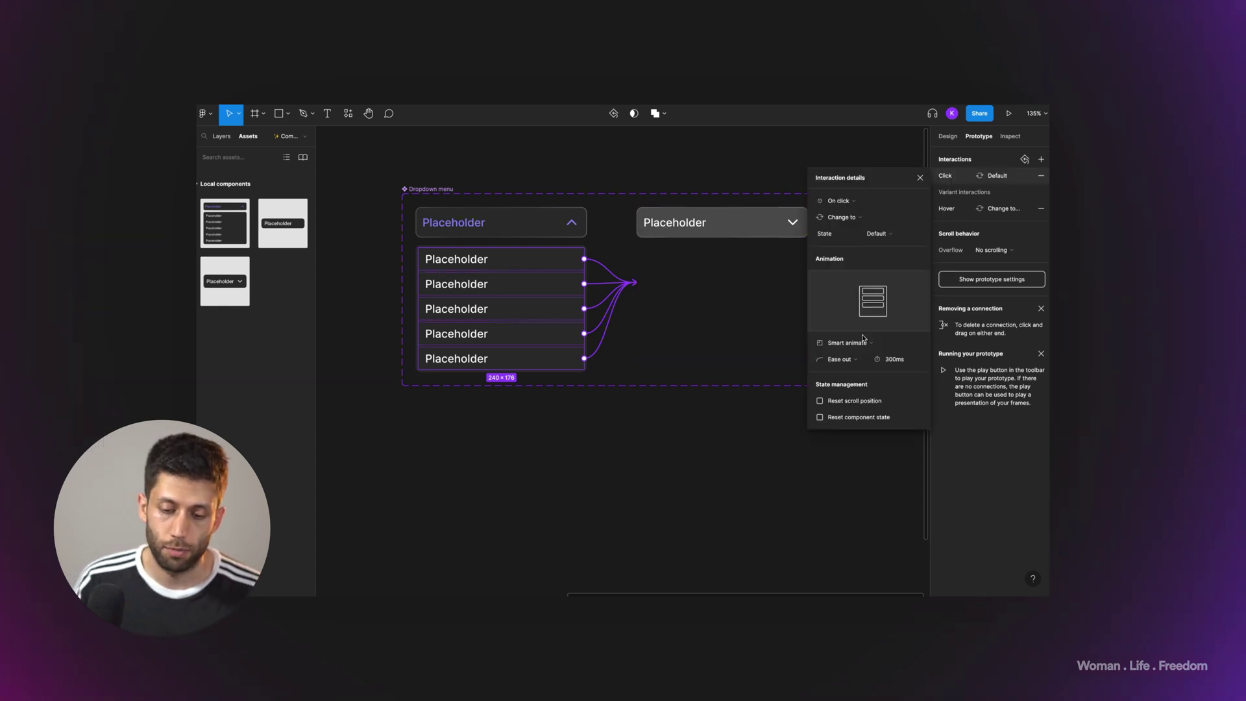
click(501, 223)
drag(588, 223, 653, 268)
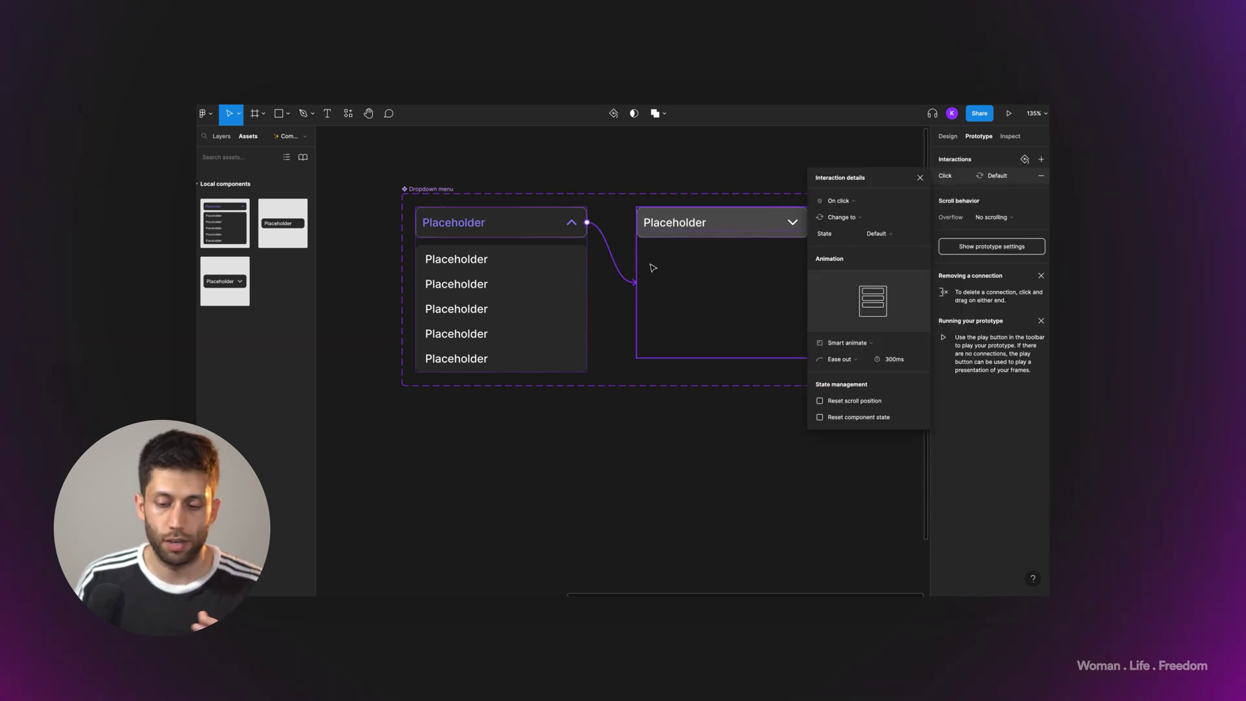
click(656, 162)
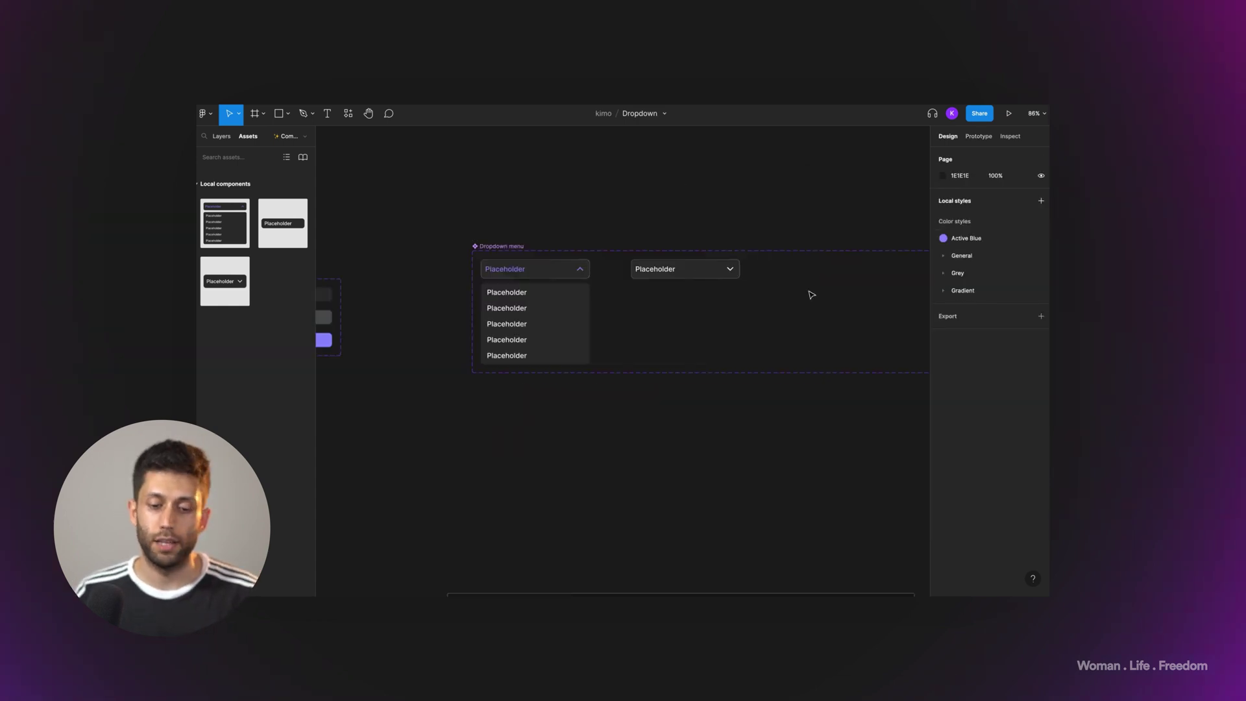
Step: Add a third Dropdown menu variant based on the Default variant and set its State value to Hover
click(686, 289)
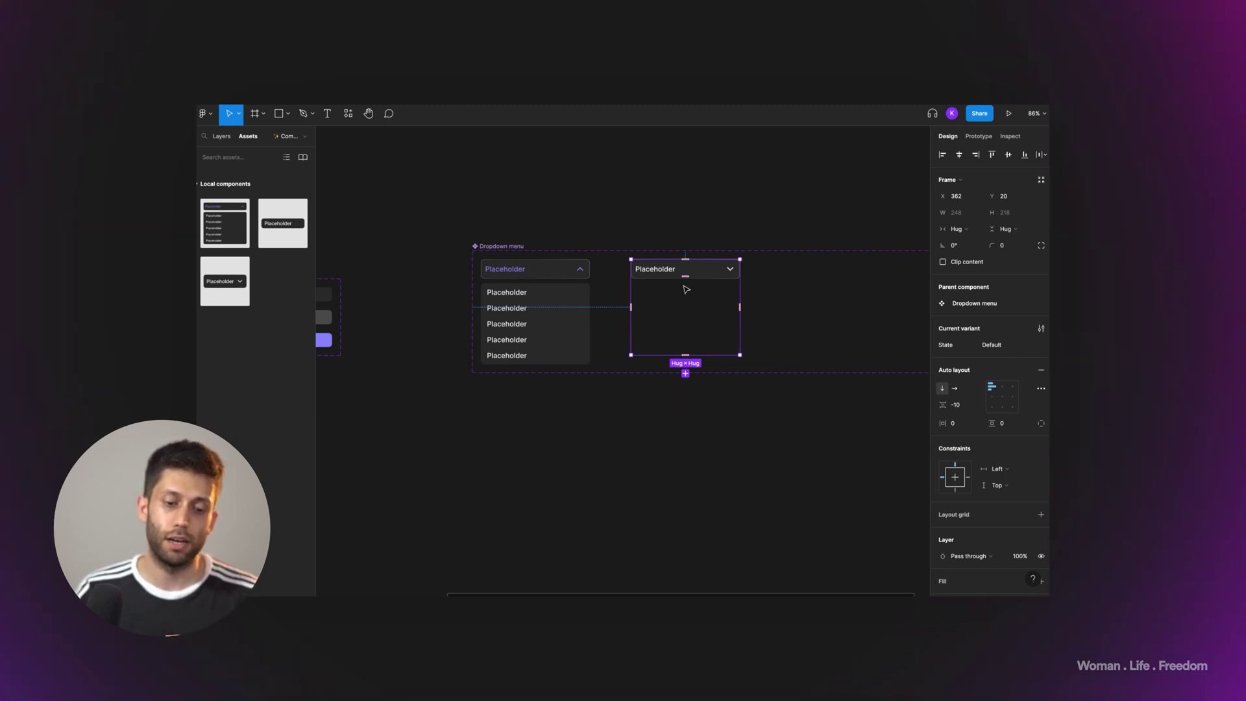
scroll(686, 288, right, 5)
scroll(713, 285, up, 6)
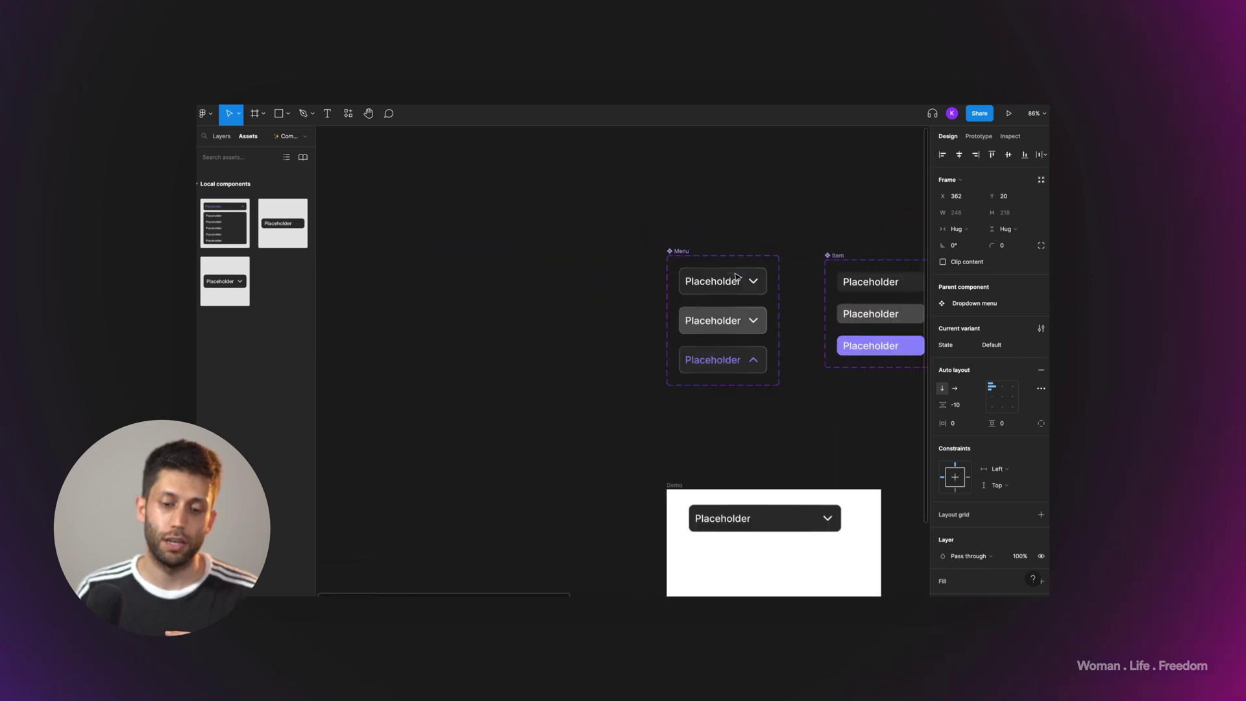
scroll(655, 305, down, 2)
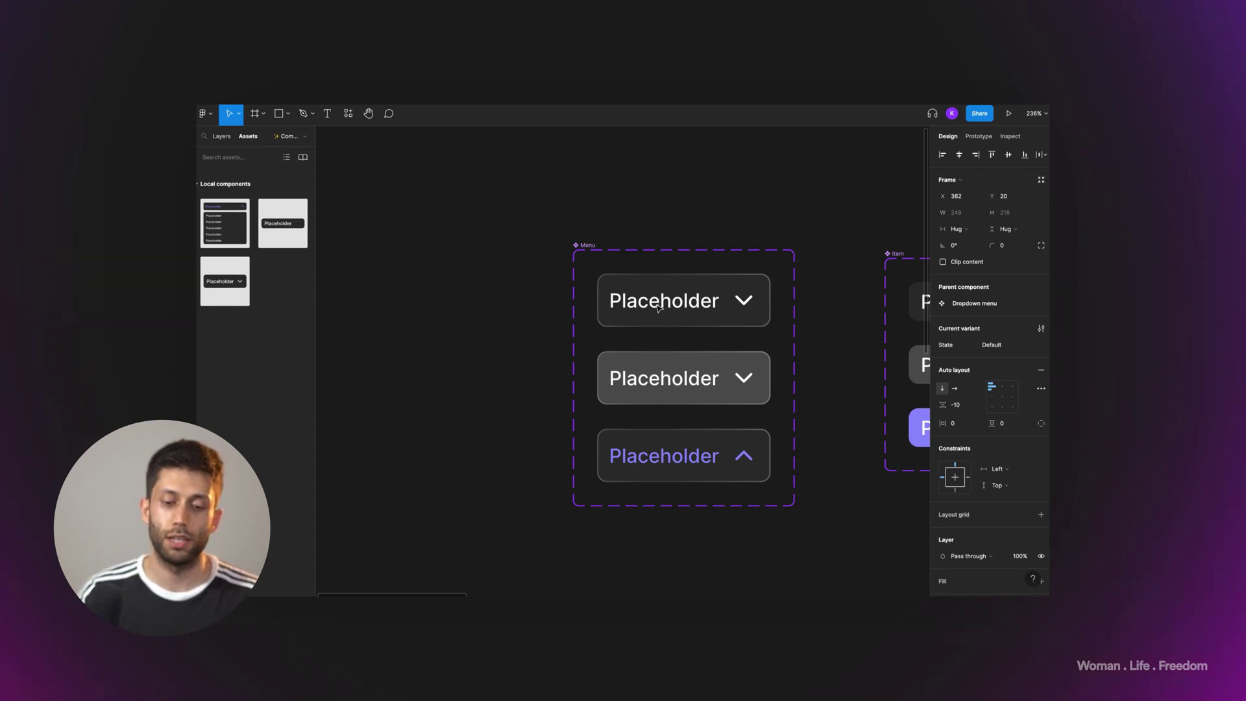
scroll(675, 324, down, 10)
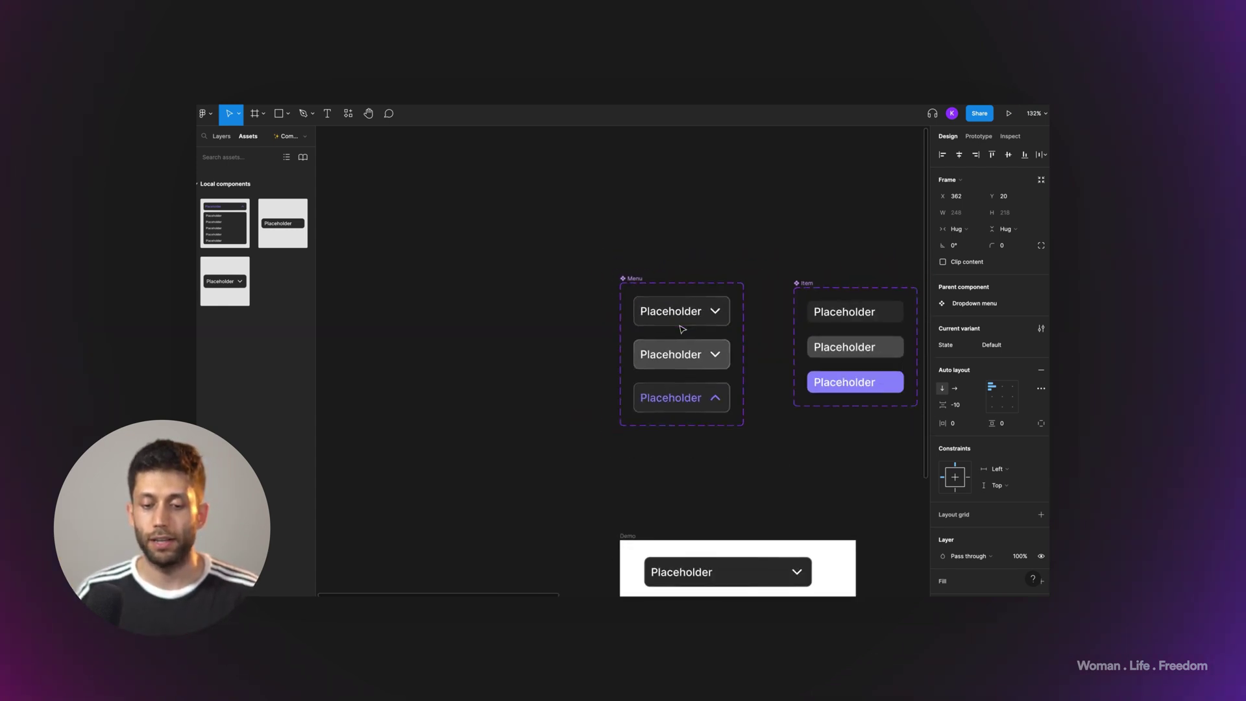
scroll(652, 329, up, 5)
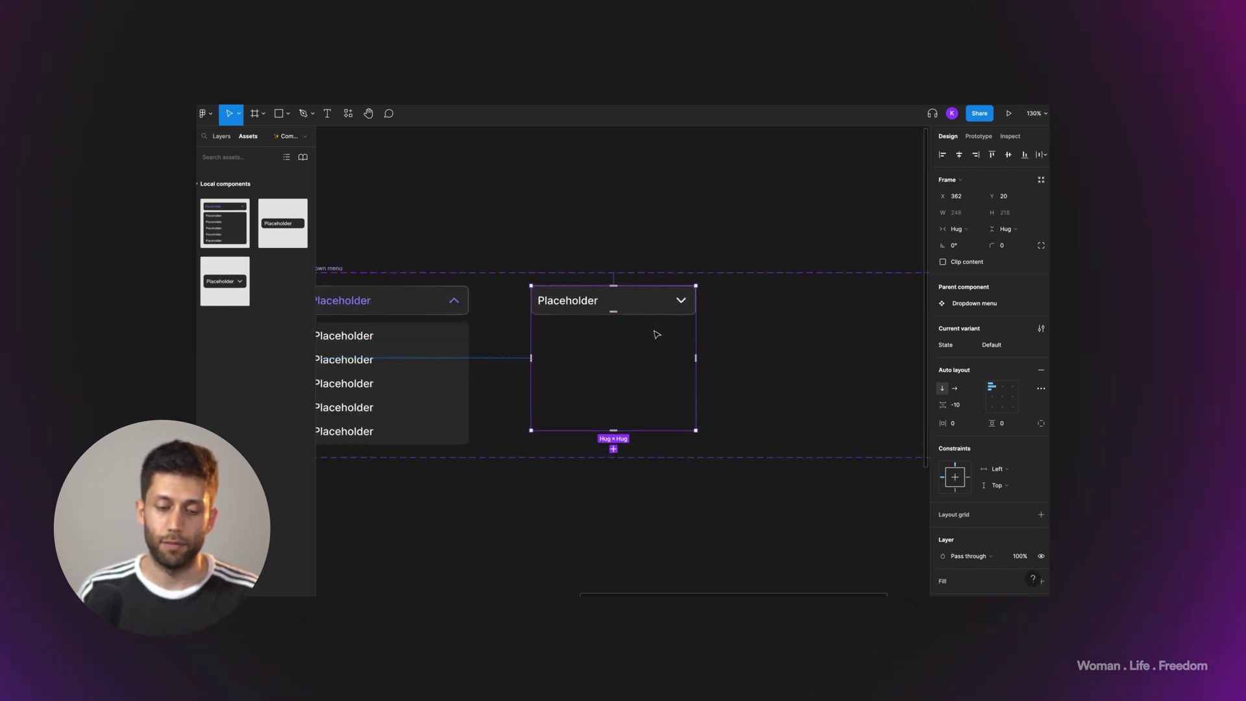
click(613, 448)
scroll(770, 386, right, 3)
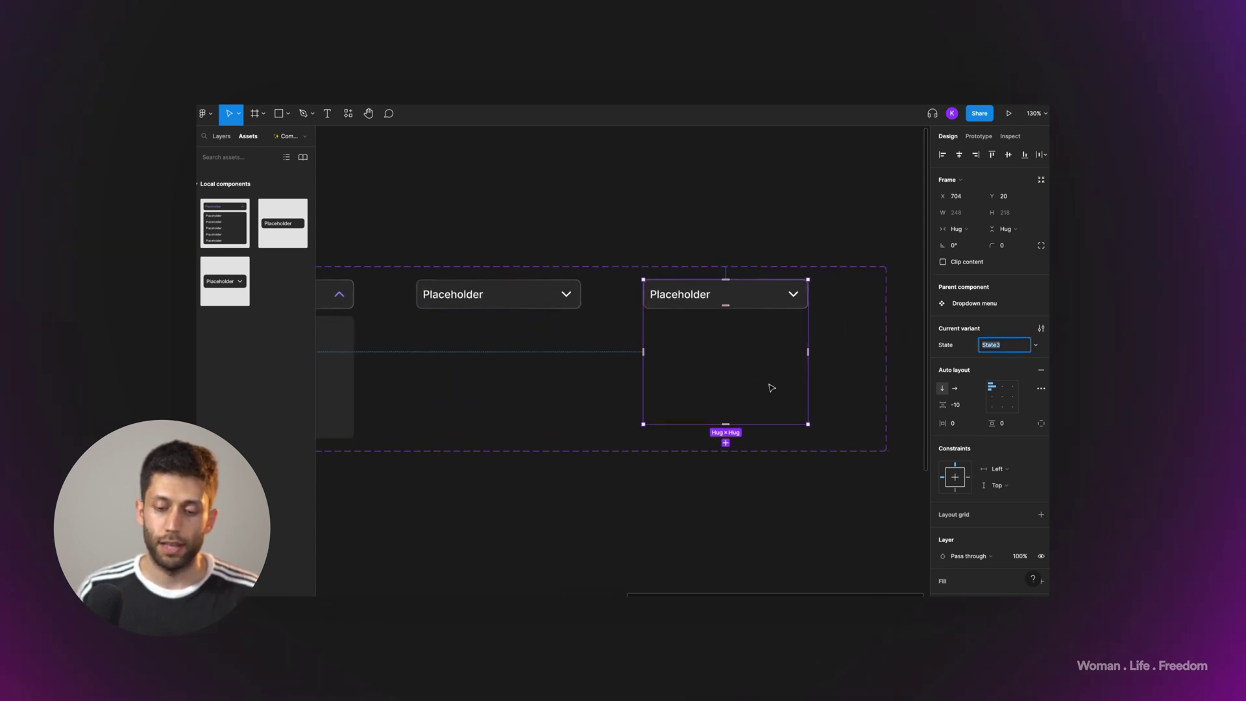
text(Hover)
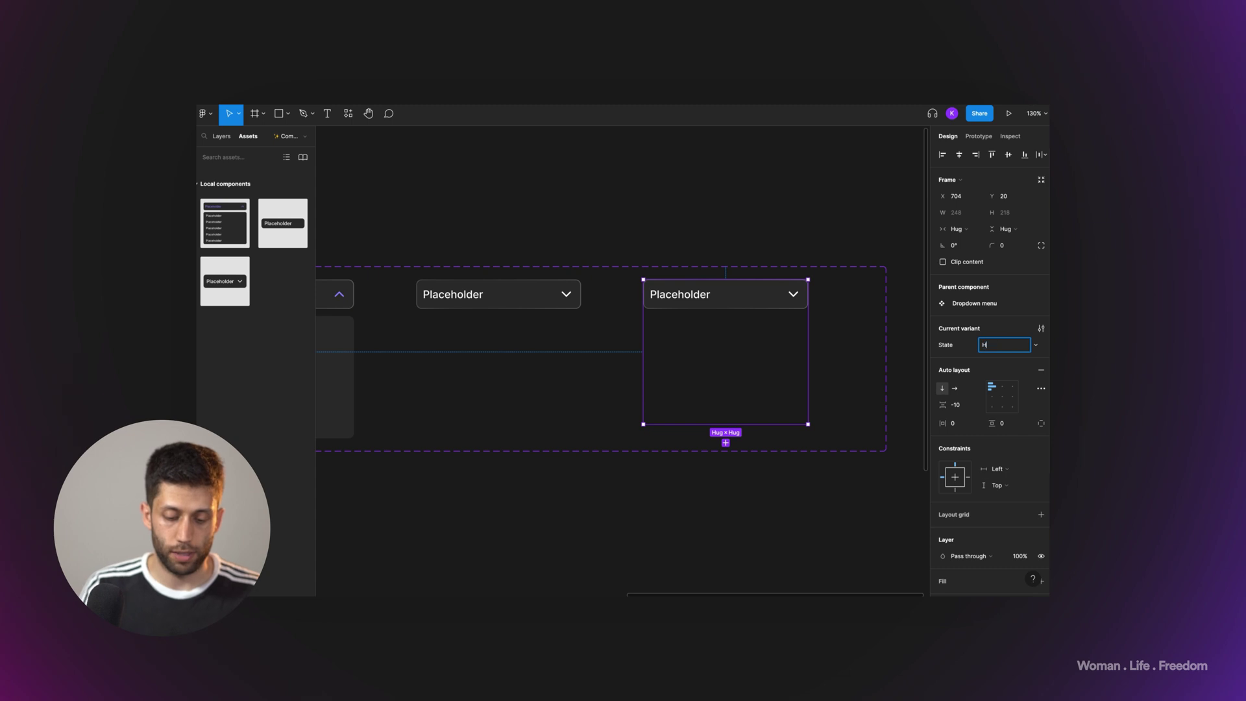
Step: Set the State of the Menu instance inside the new Dropdown menu variant to Hover
click(750, 297)
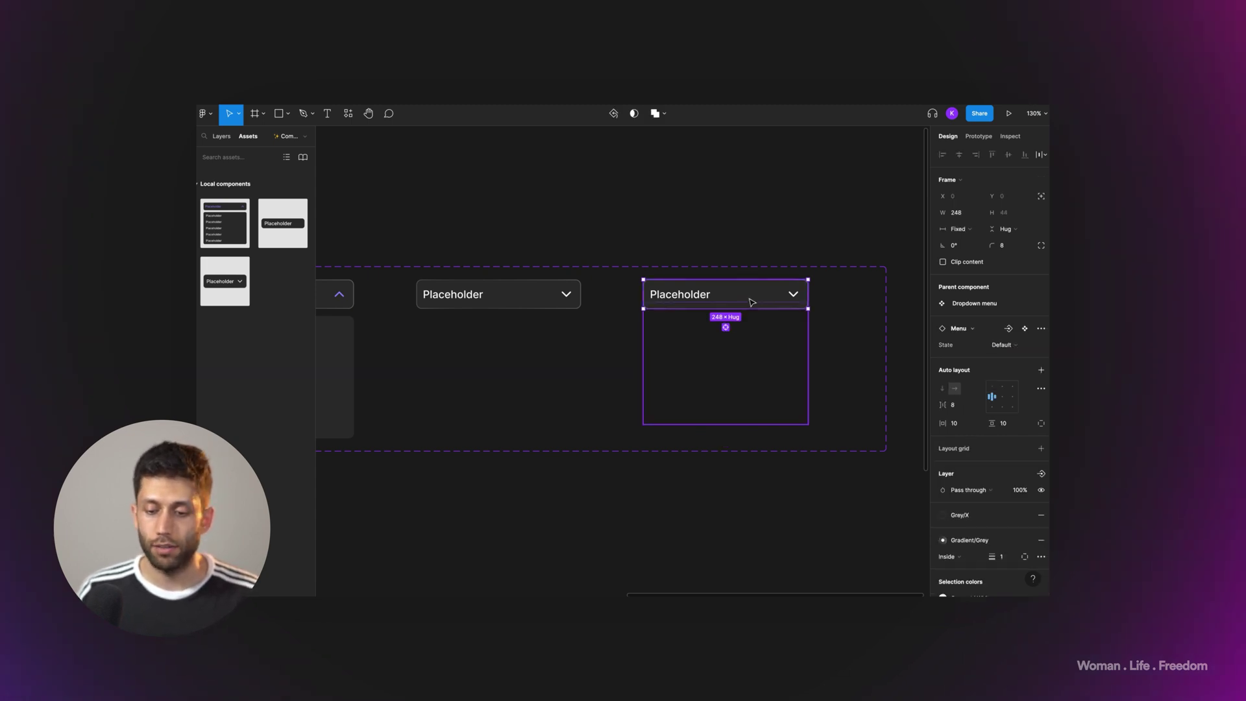
click(1009, 345)
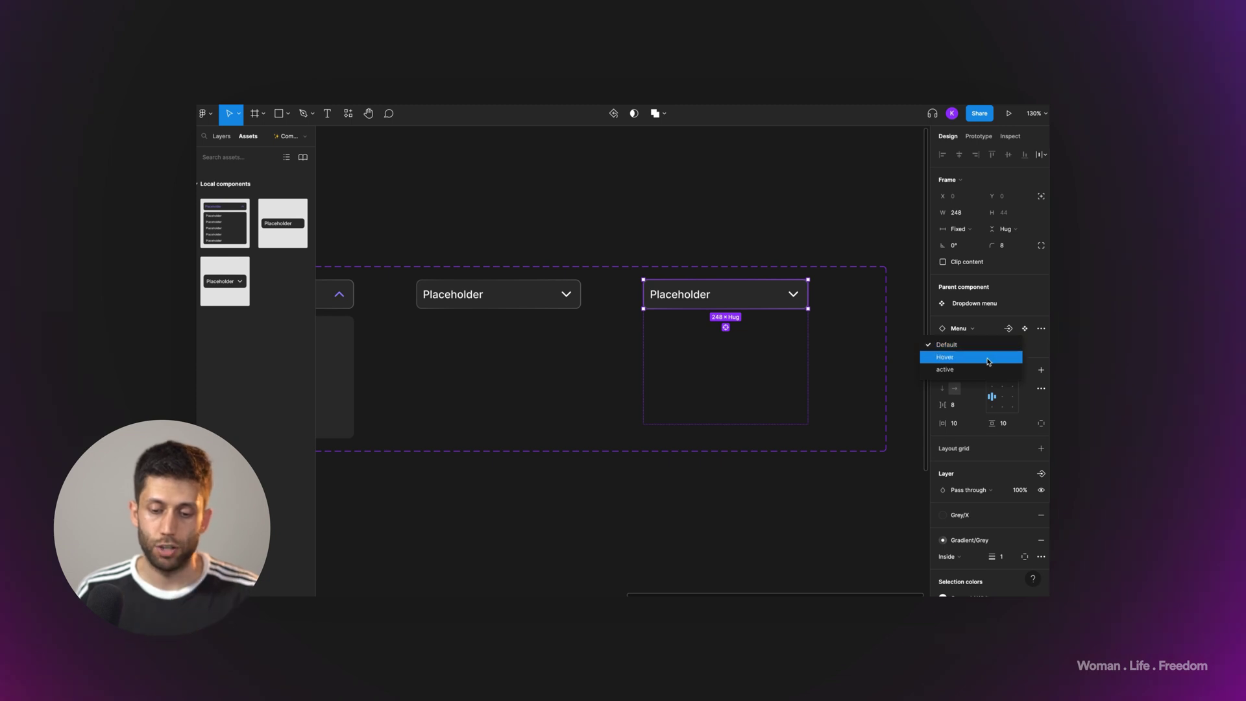
click(987, 361)
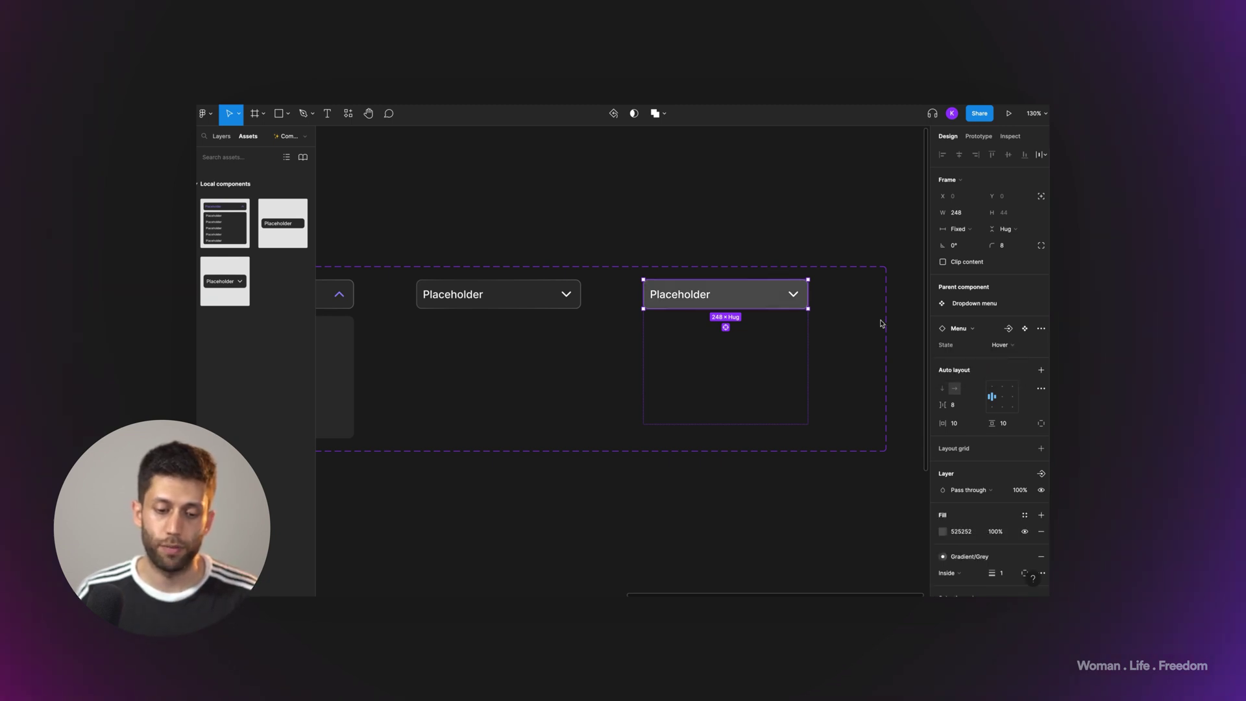
click(773, 232)
Step: Link the Default variant's Menu instance to the Hover variant with a While hovering, Change to Hover interaction, and remove its click interaction
click(537, 303)
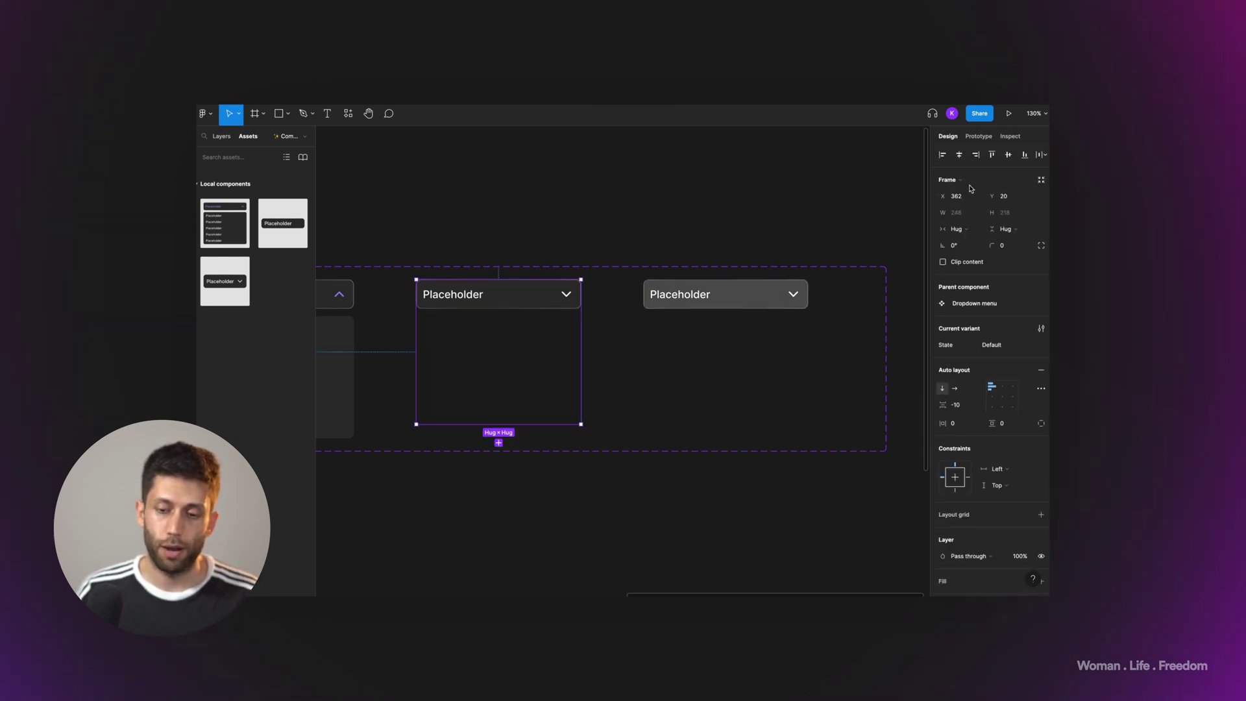
click(975, 137)
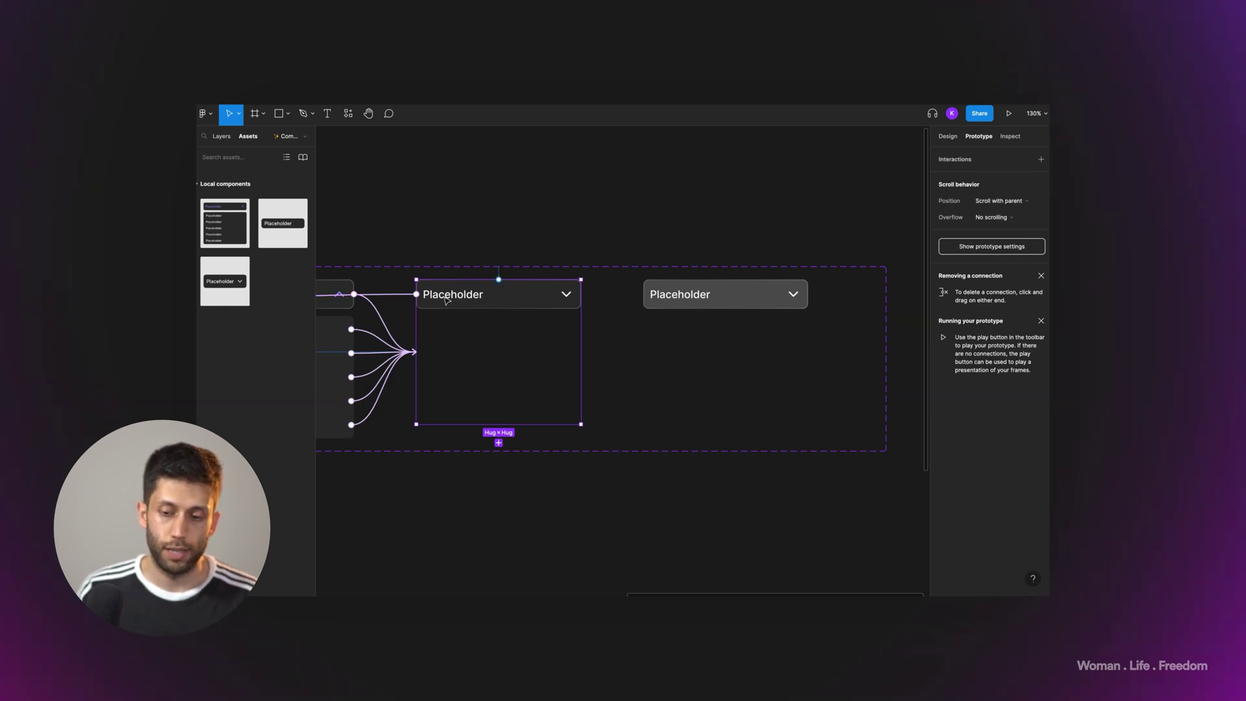
click(483, 298)
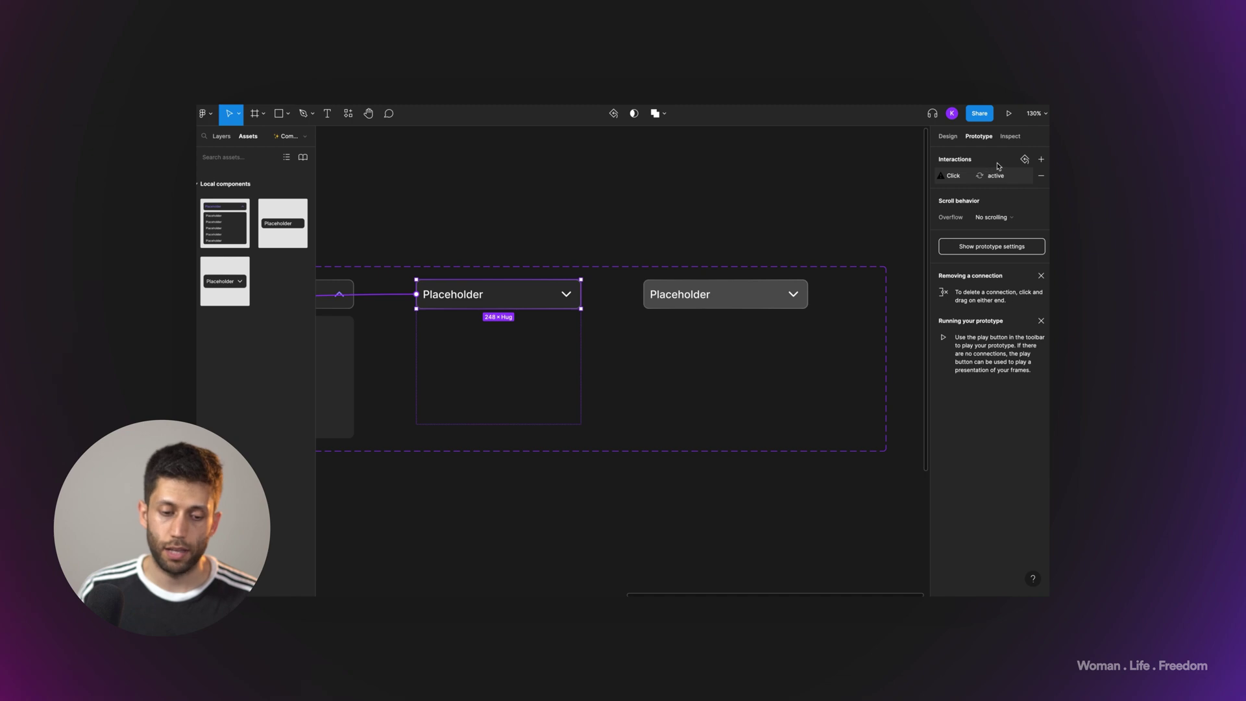
drag(581, 294, 649, 305)
click(838, 201)
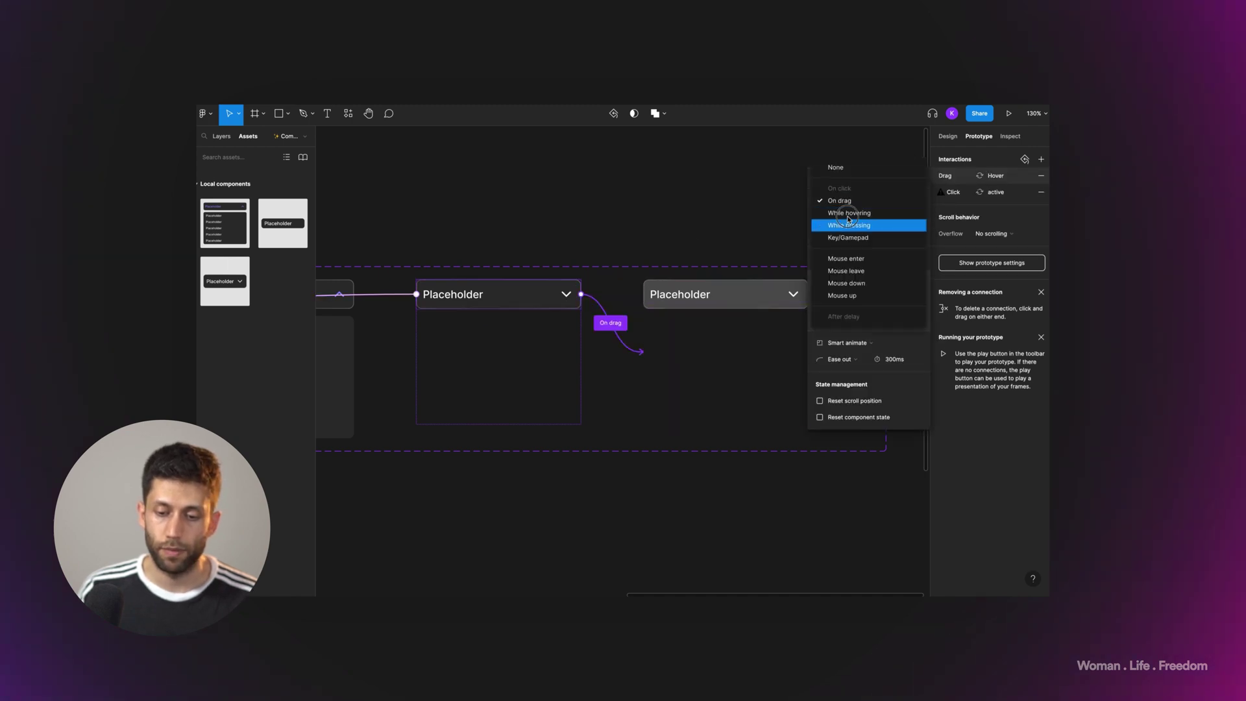
click(848, 213)
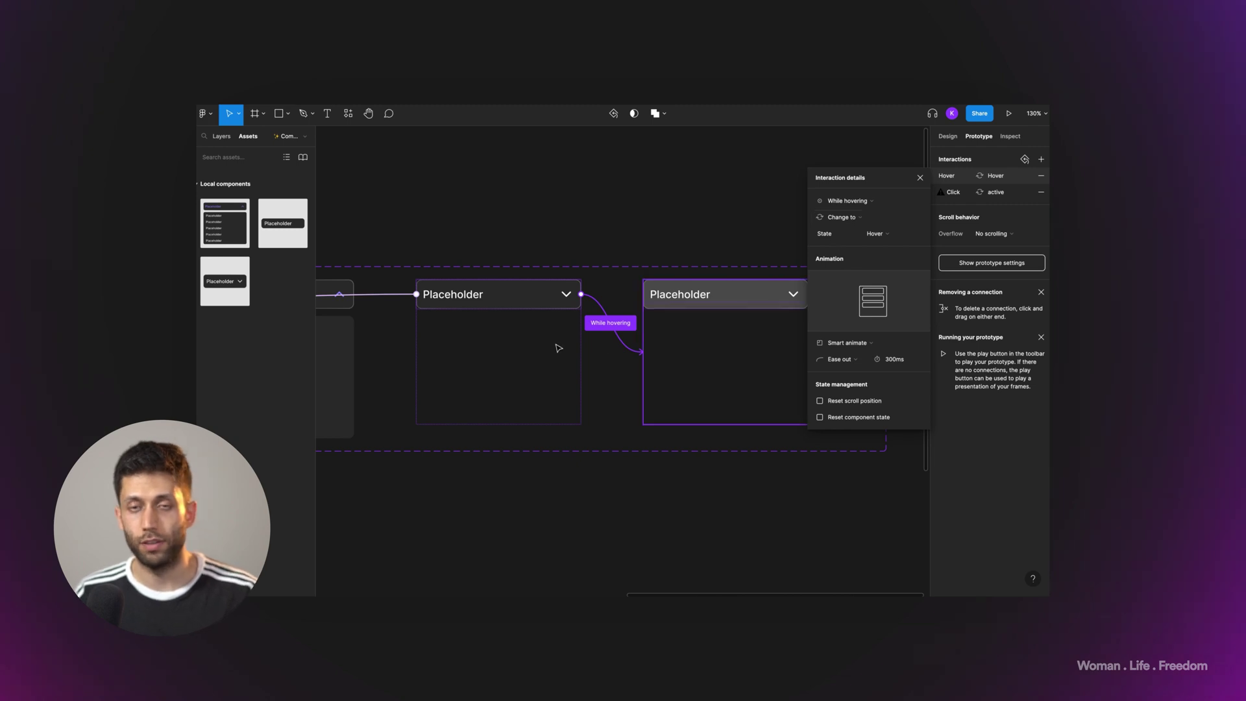
scroll(648, 325, left, 2)
click(602, 320)
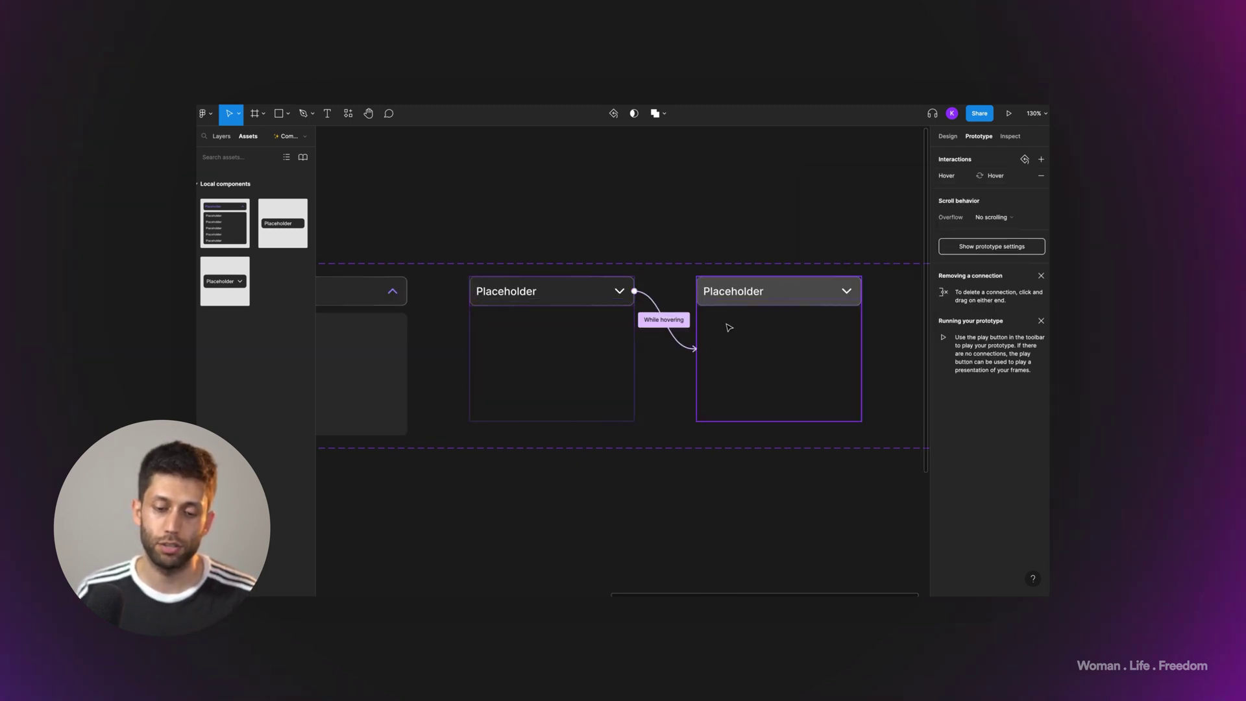
Step: Link the Hover variant's Menu instance to the open dropdown variant with an On click, Change to Active interaction
click(770, 310)
scroll(767, 312, left, 5)
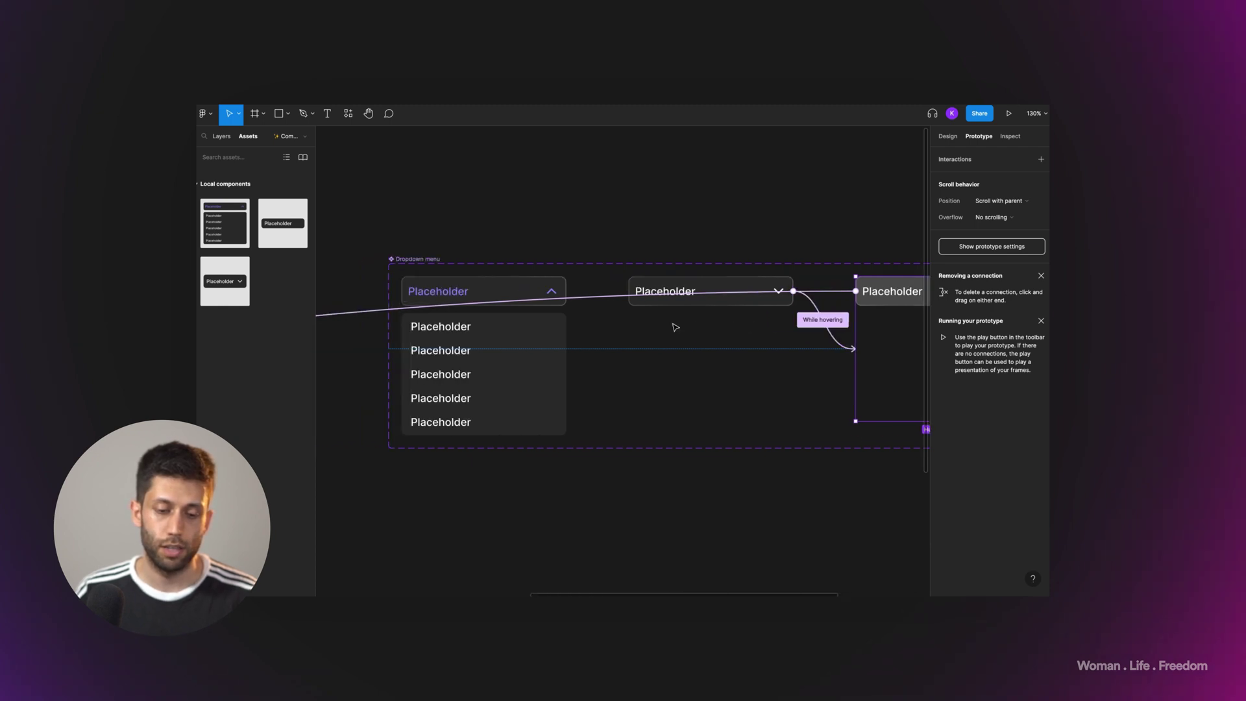
drag(597, 297, 565, 368)
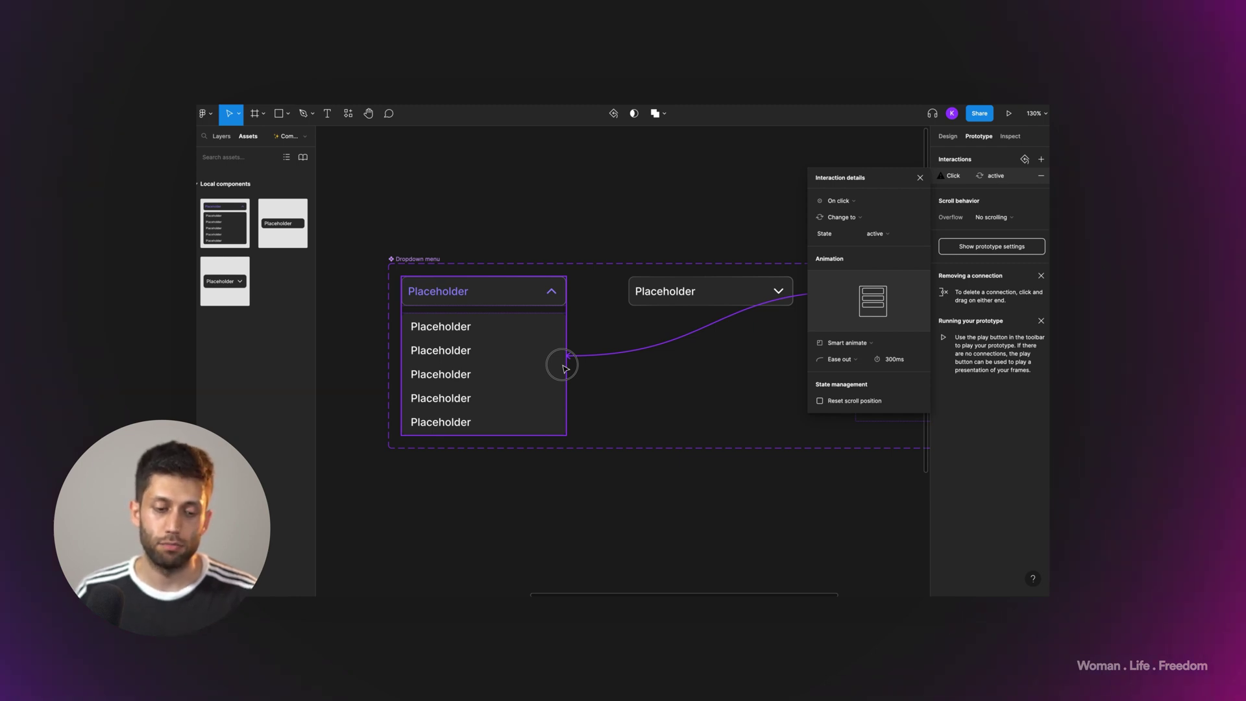
drag(565, 368, 564, 369)
scroll(626, 325, right, 5)
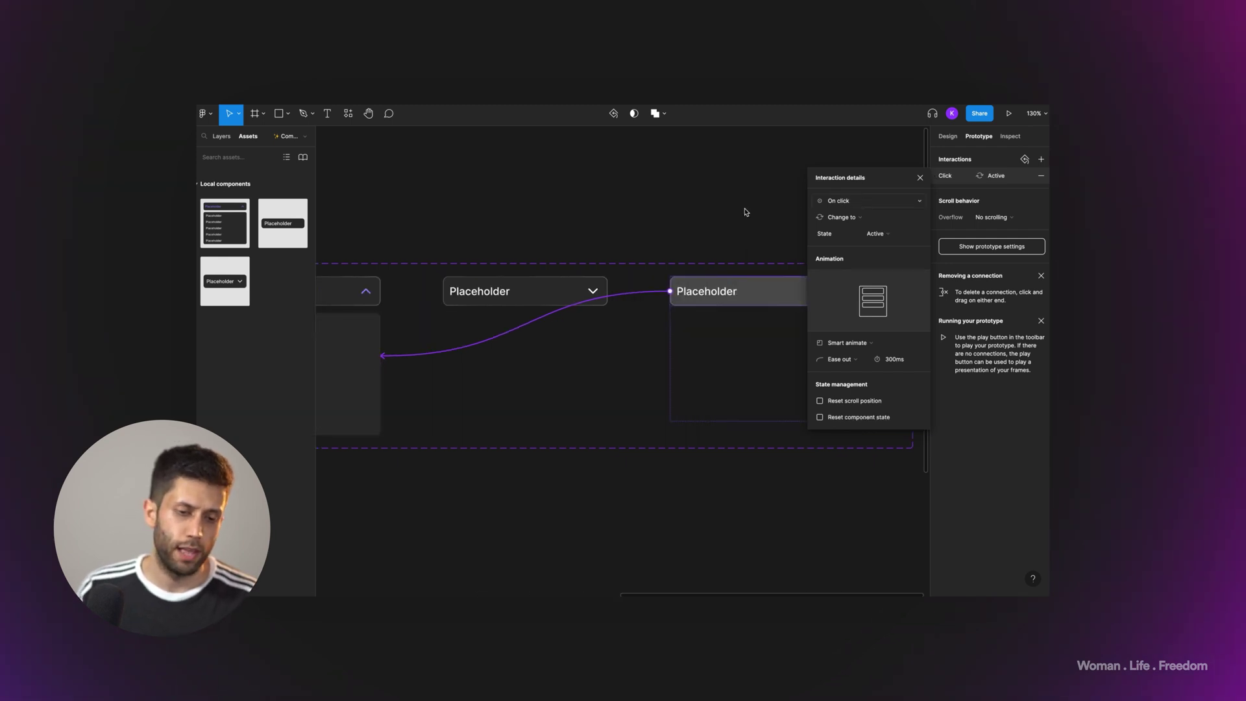
click(534, 187)
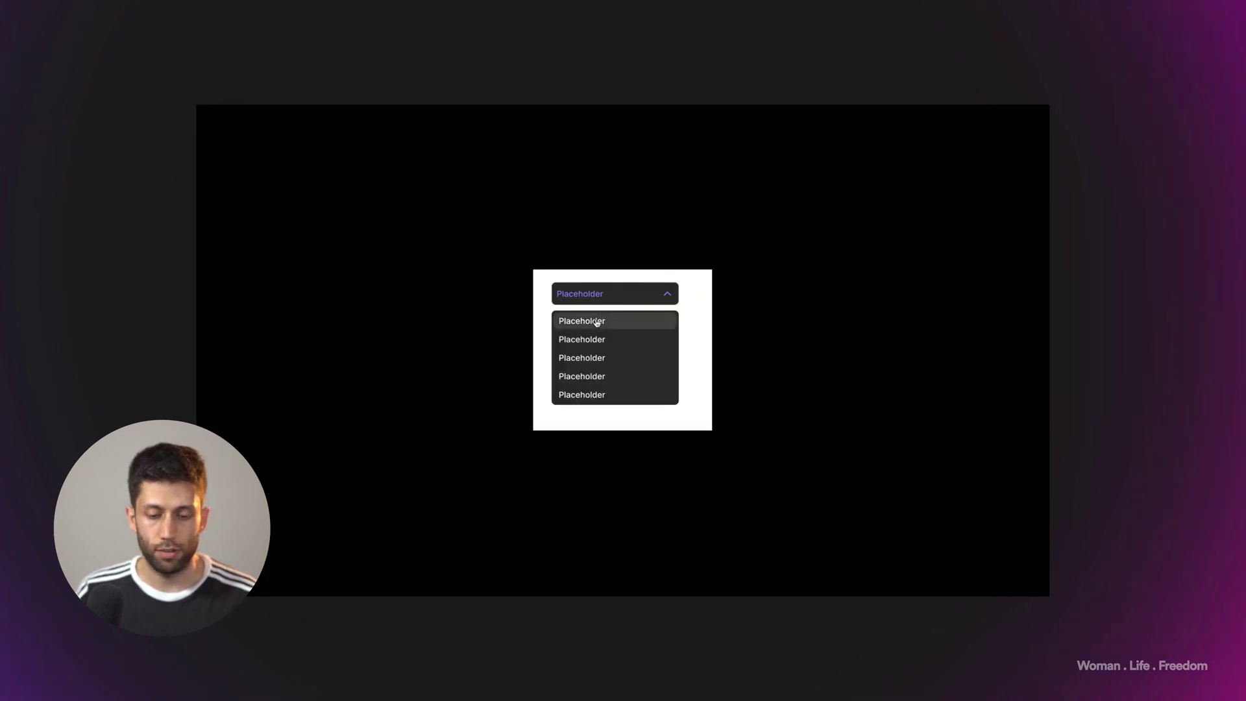
Step: Test the dropdown in the Demo prototype by choosing its second and third items
click(595, 363)
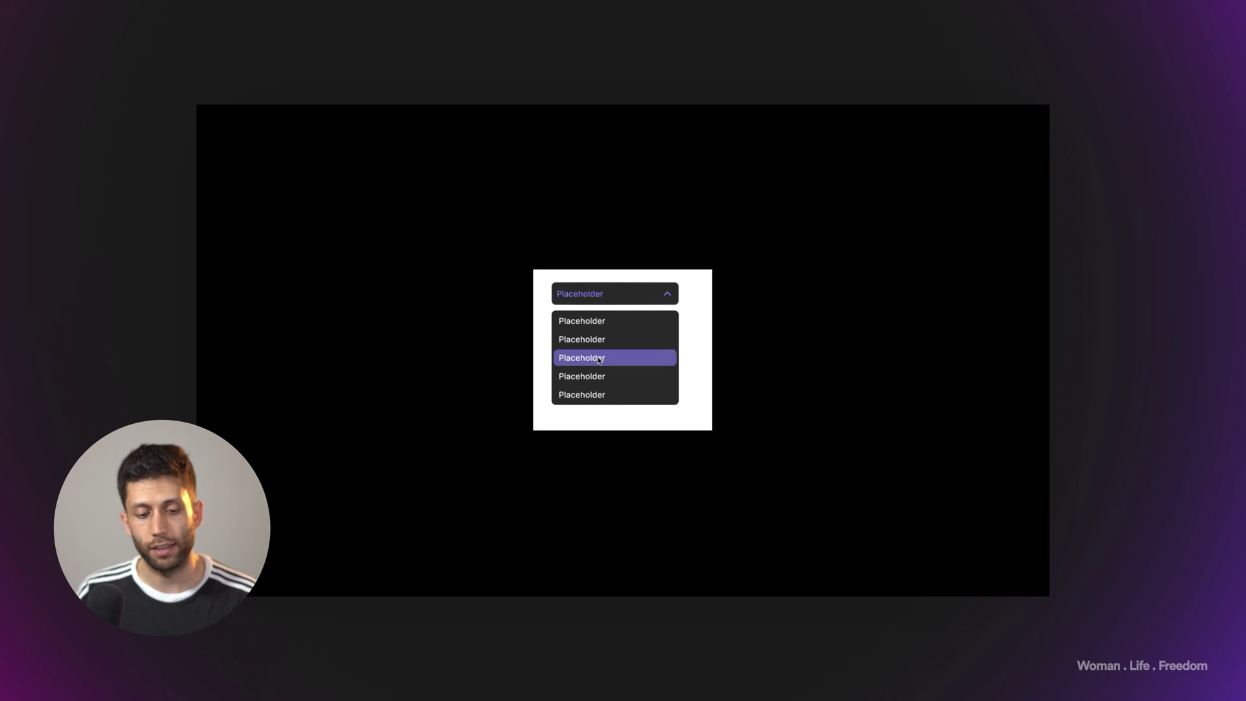
click(595, 339)
click(597, 358)
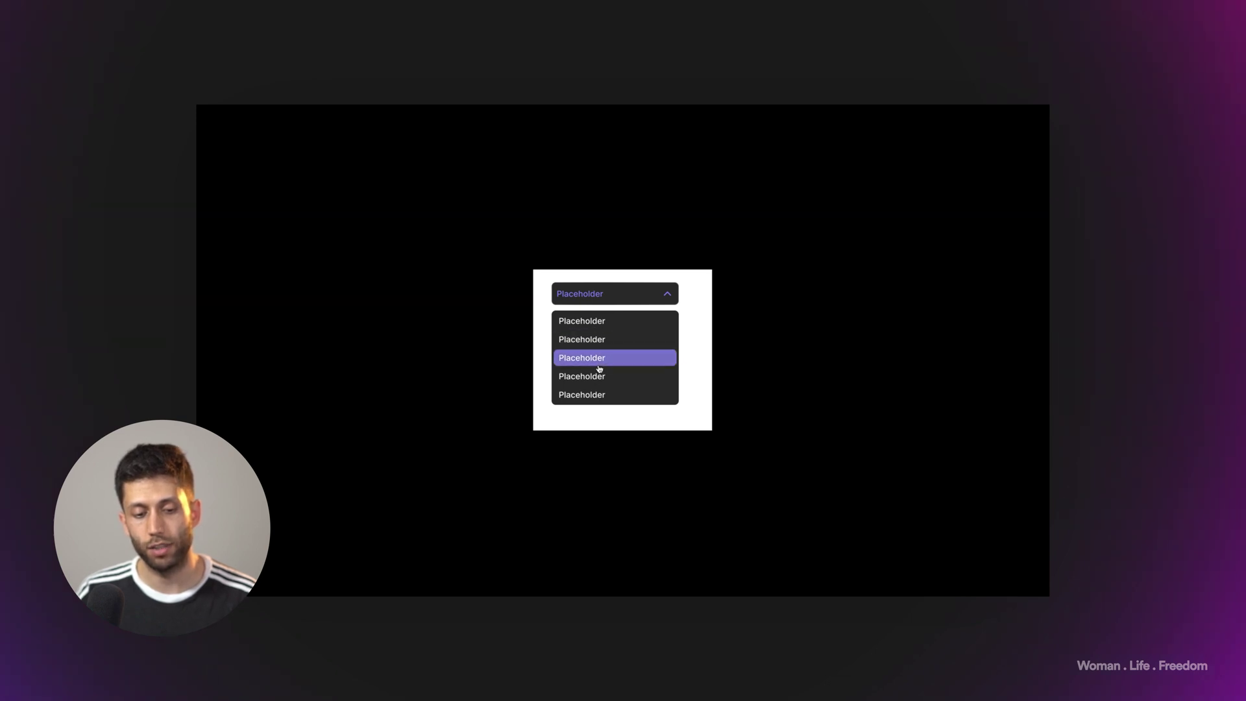
Step: Test opening and closing the dropdown from its header in the Demo prototype
click(641, 295)
click(641, 297)
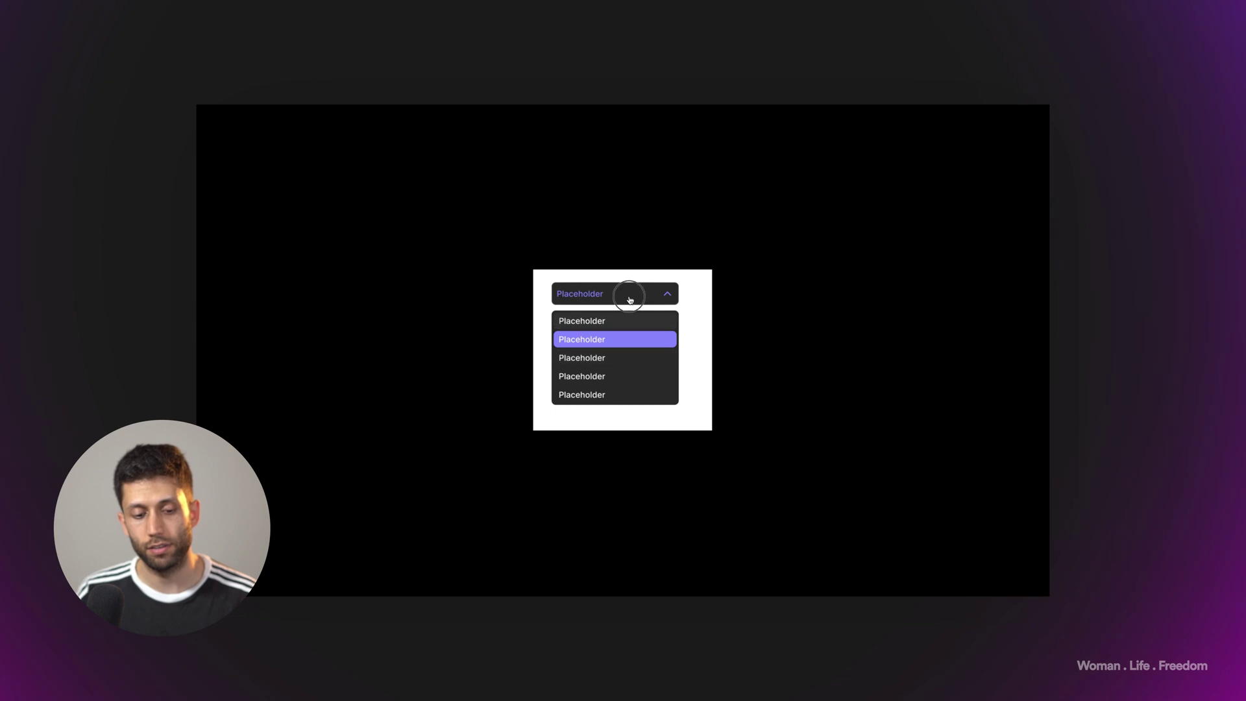
click(629, 299)
click(629, 296)
key(Down)
key(Down)
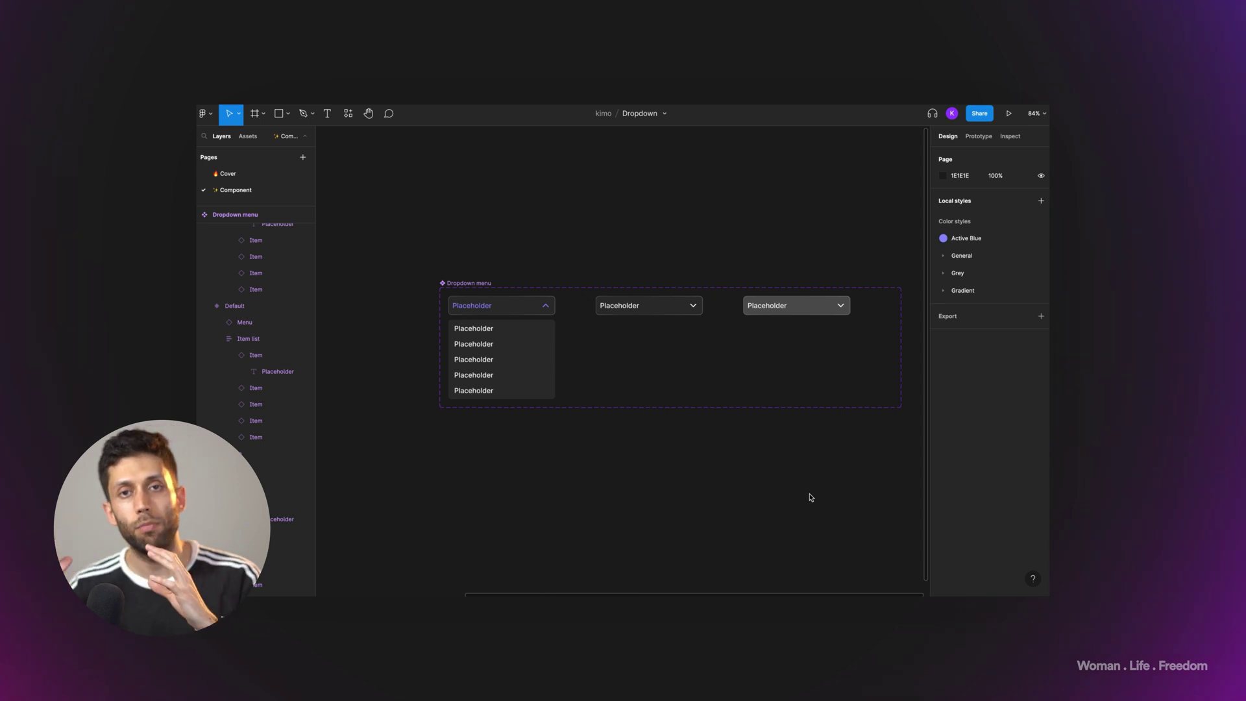
Step: Create a boolean component property named Show Item 01, value True, for the visibility of the Active variant's first item
click(475, 330)
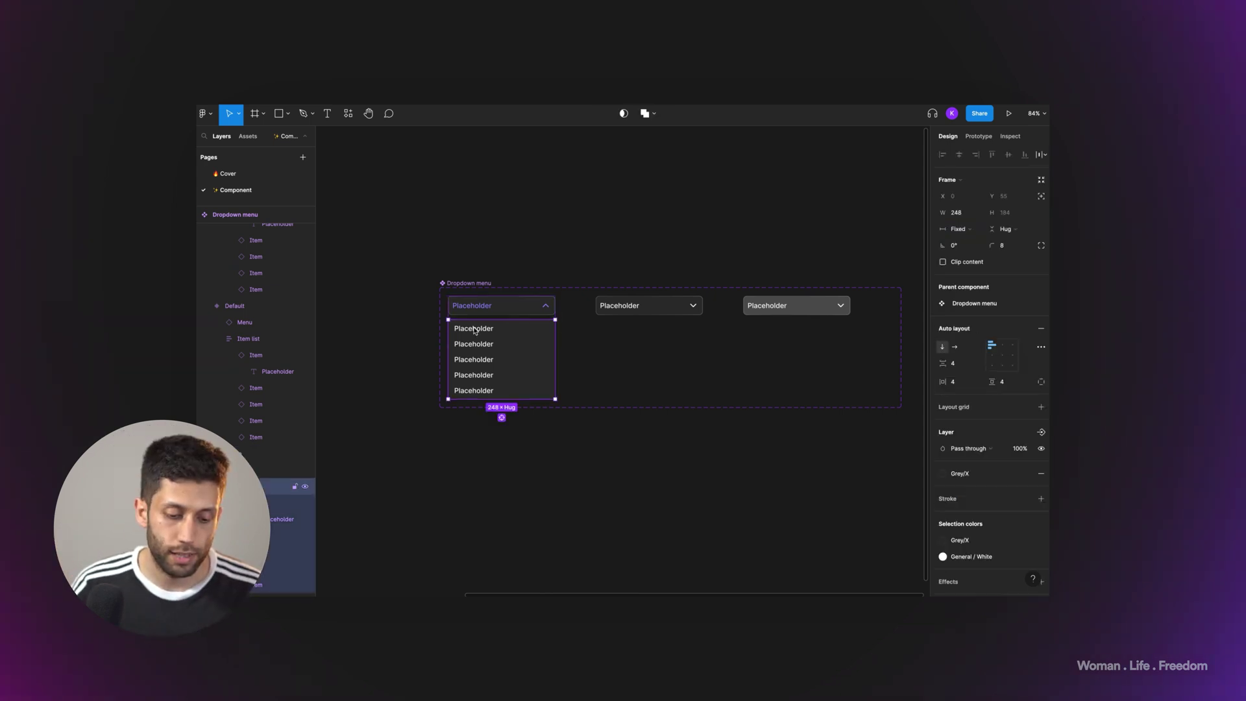
click(476, 330)
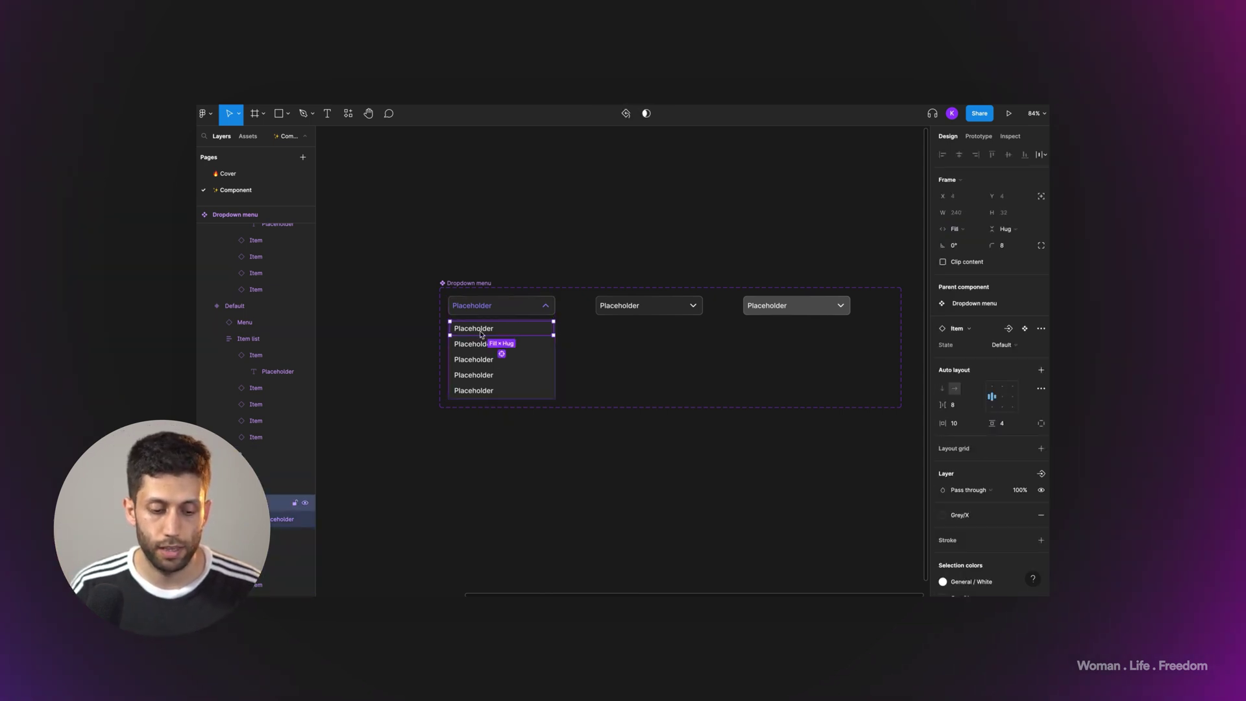
click(1041, 474)
click(689, 312)
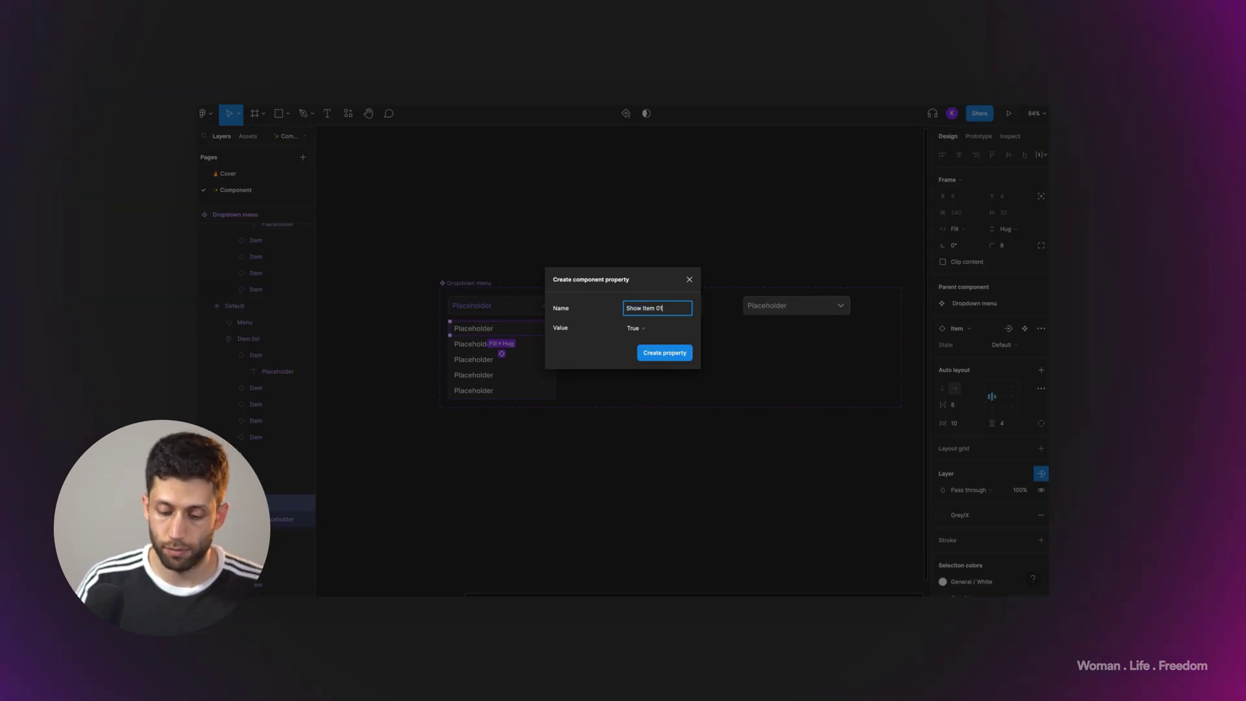
key(Return)
Step: Set the Dropdown menu component set's Show Item 01 property to False
click(884, 306)
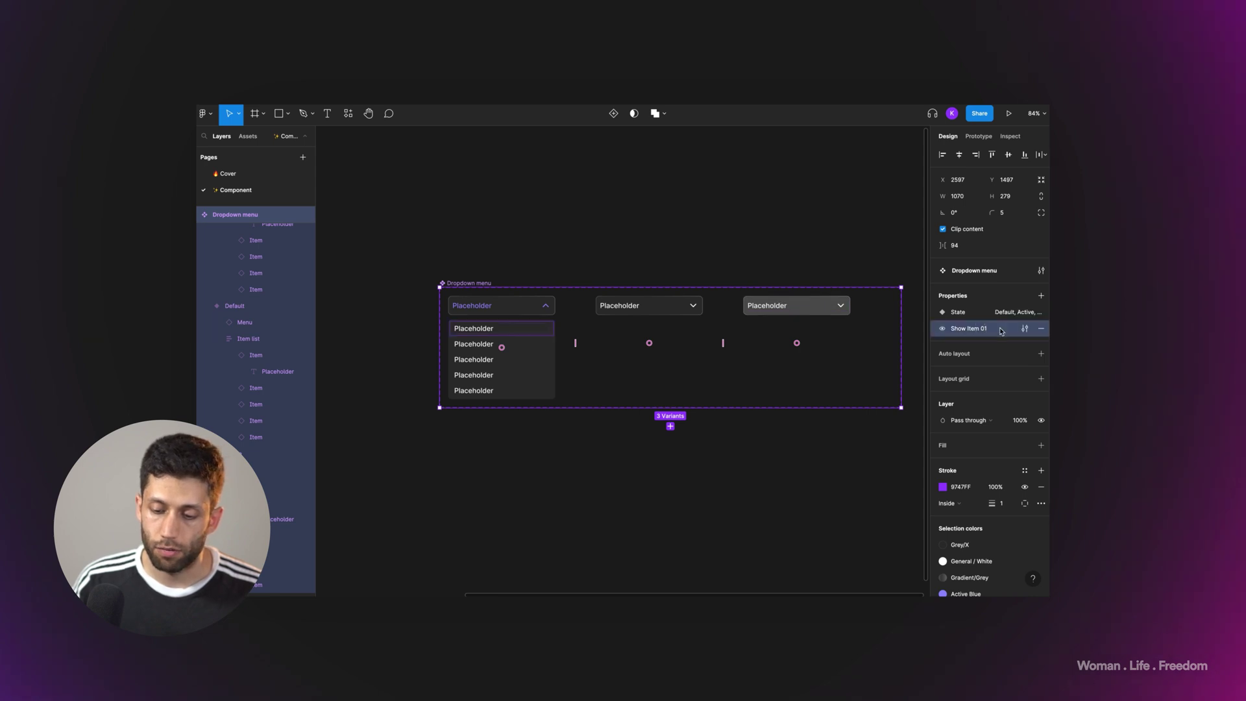
click(1023, 329)
click(886, 377)
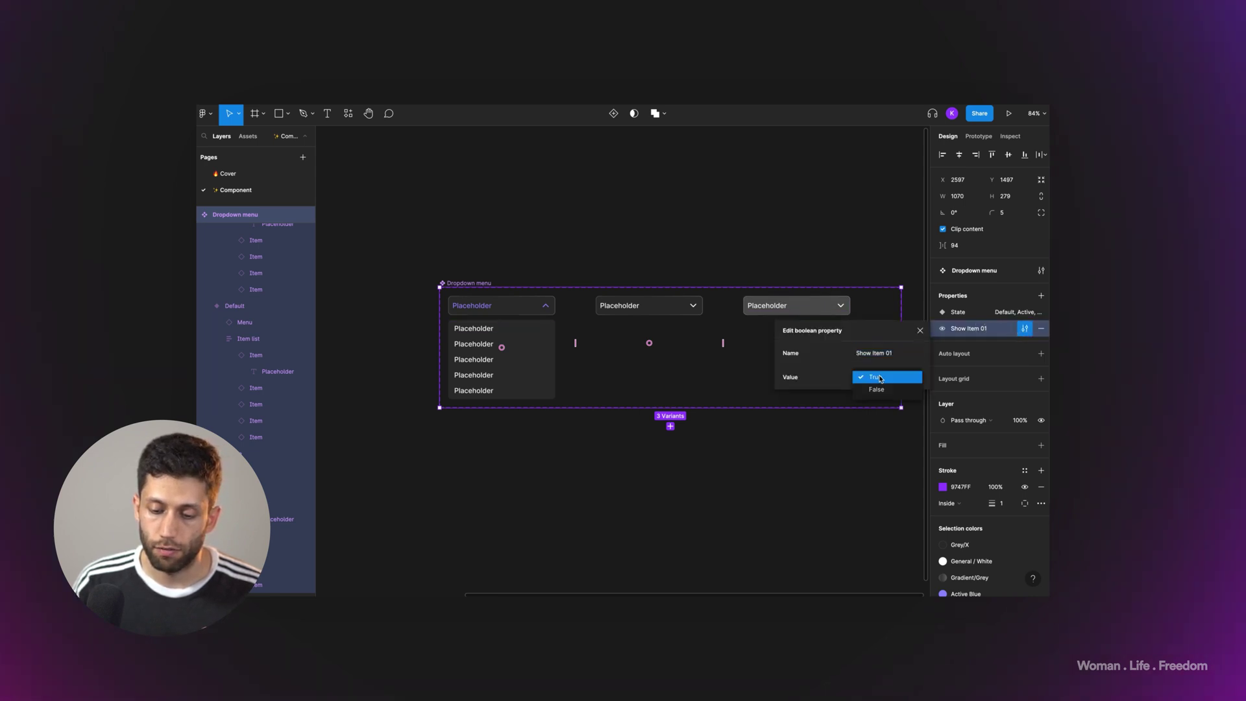
click(876, 389)
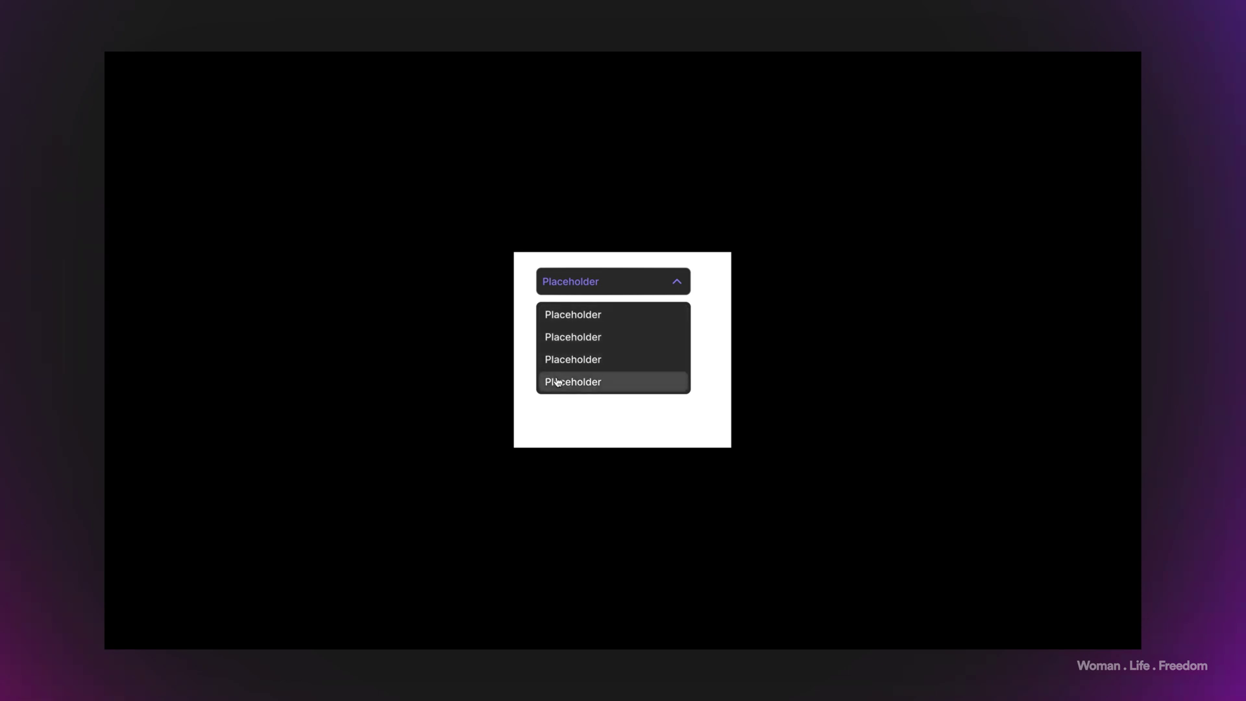
Step: Test opening and closing the dropdown with its first item hidden in the Demo prototype, and close the prototype
click(589, 287)
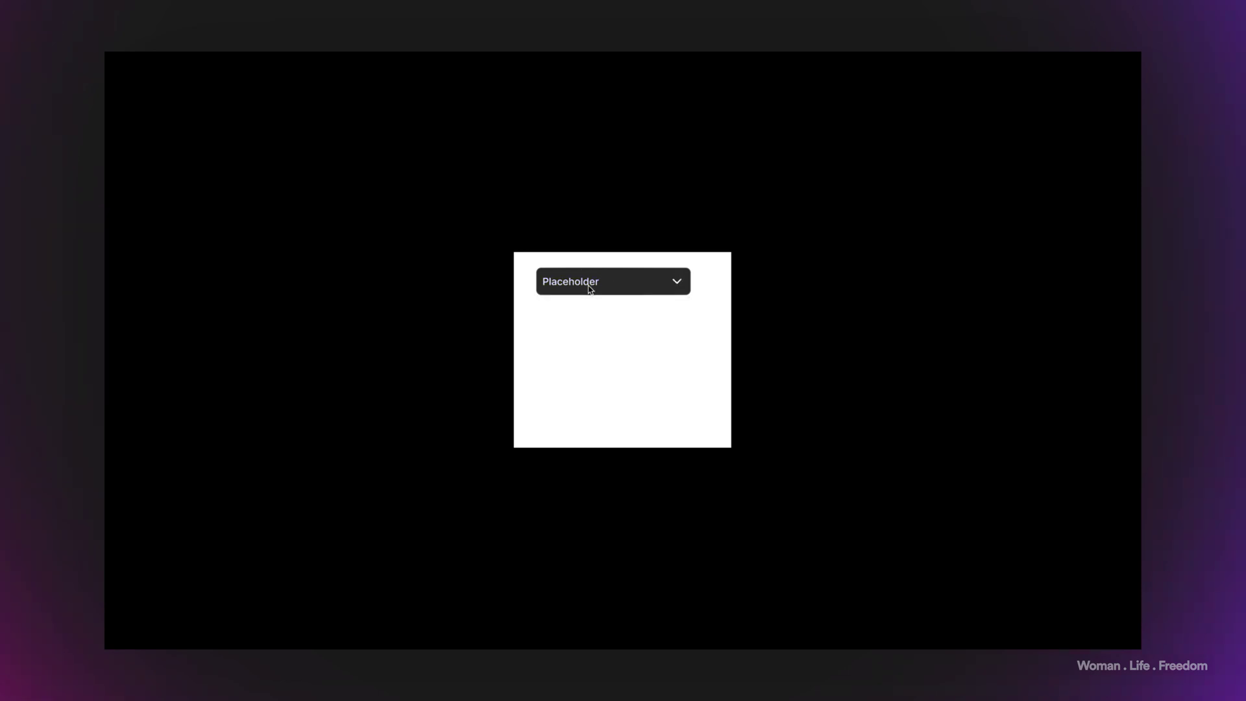
click(630, 286)
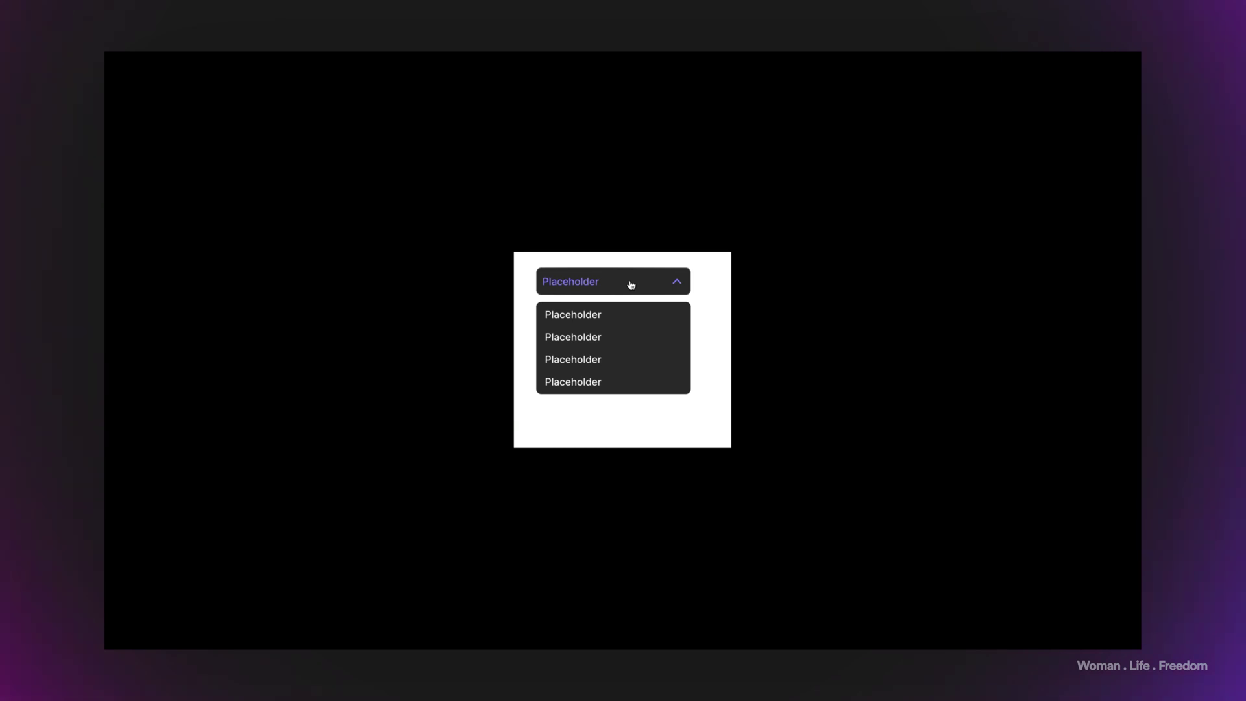
click(629, 283)
click(629, 283)
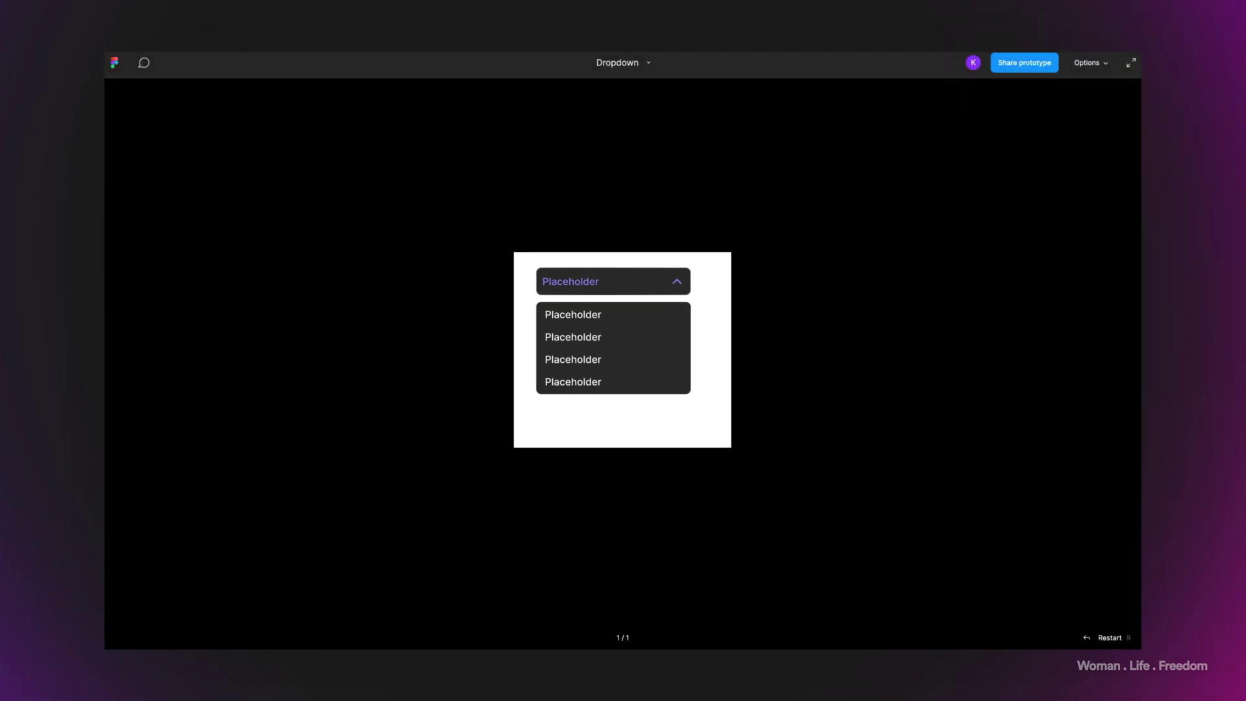
key(ctrl+w)
Step: Link the visibility of the first item in the Default variant's Item list to the Show Item 01 property
double_click(648, 334)
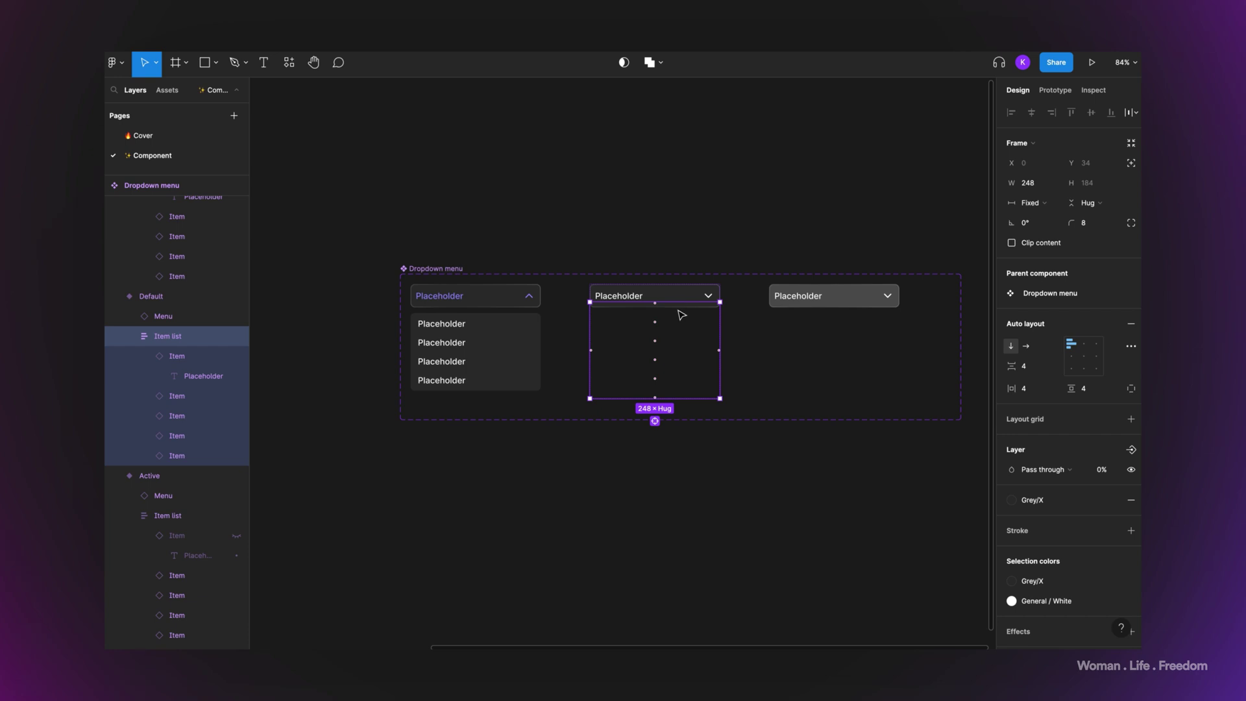
click(178, 359)
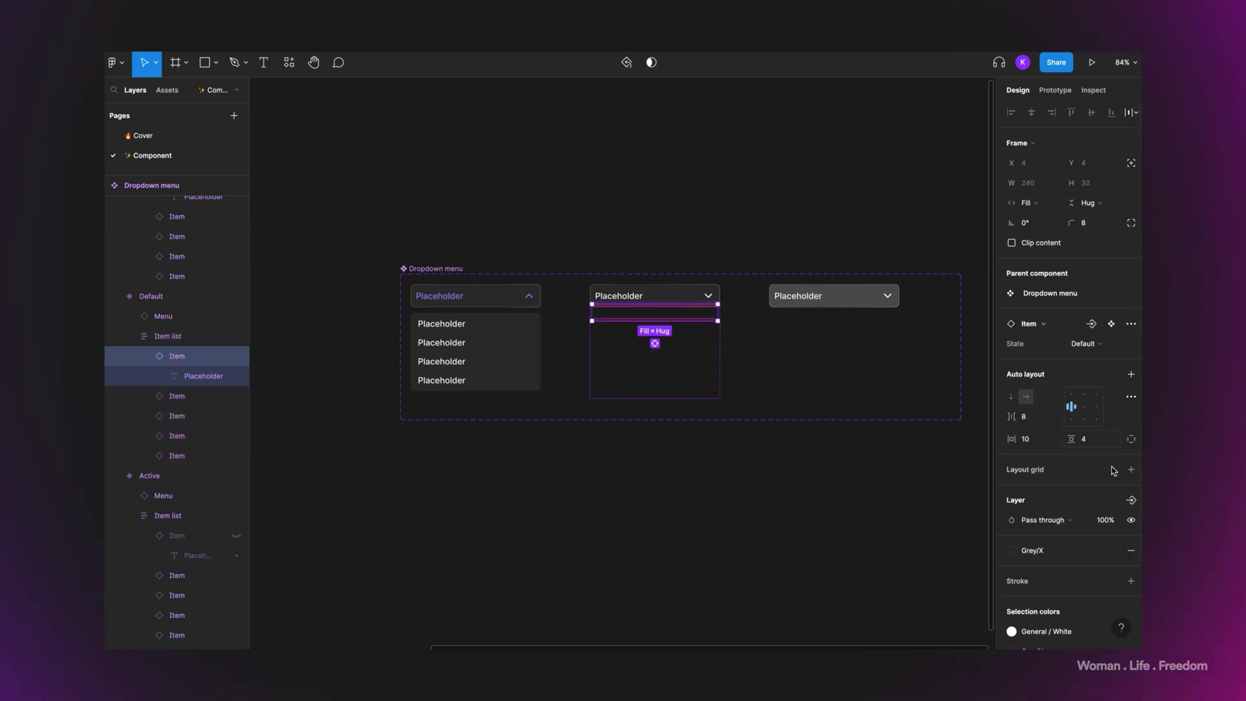
click(1130, 500)
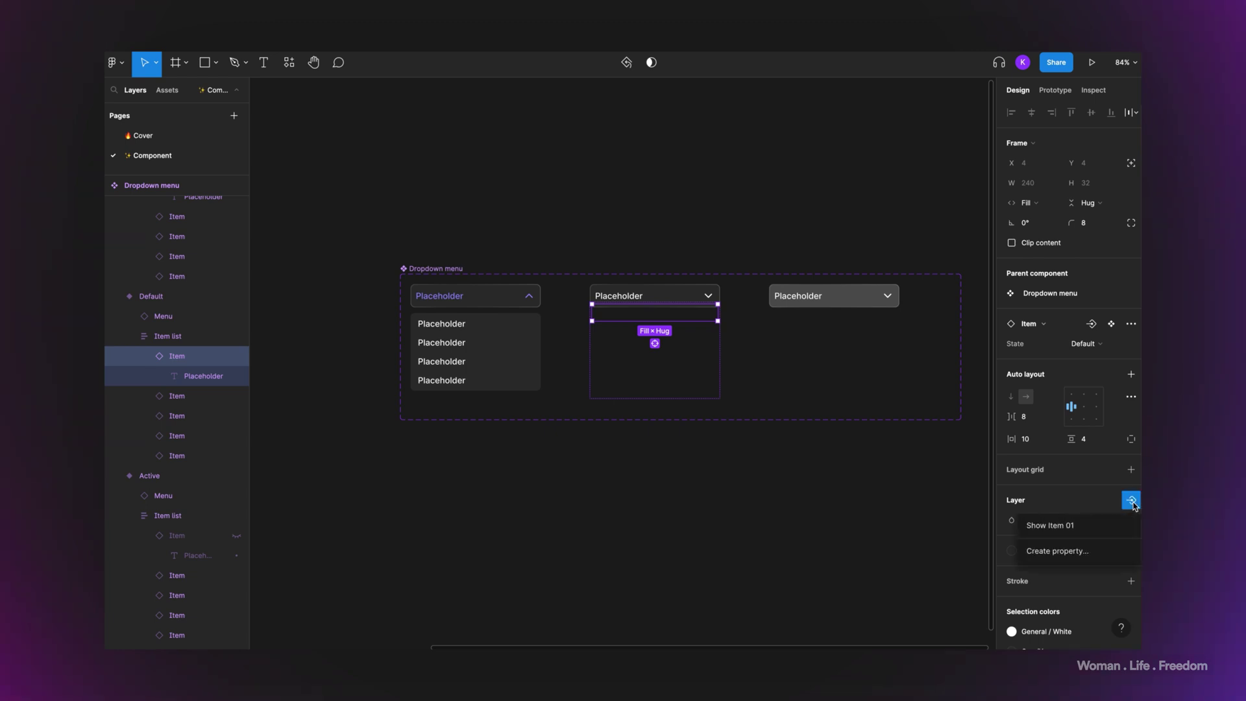
click(1067, 525)
Step: Link the visibility of the first item in the Hover variant's Item list to the Show Item 01 property
click(834, 312)
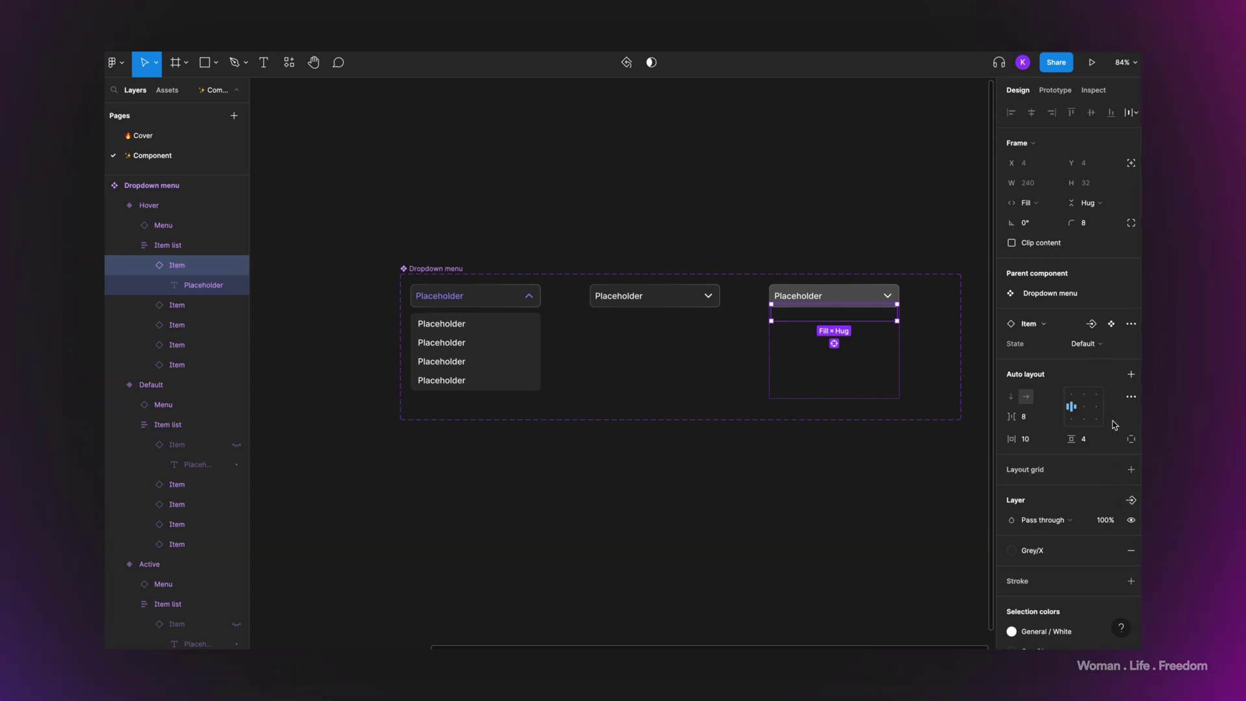
click(1121, 500)
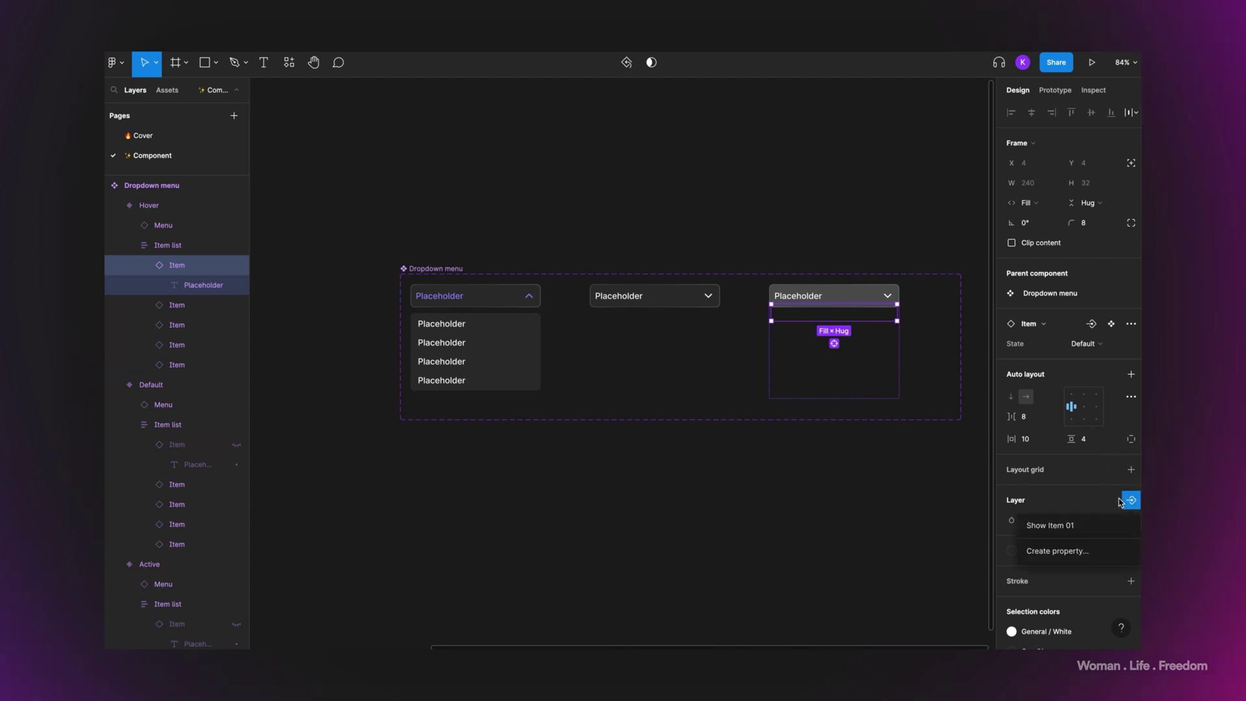
click(1075, 526)
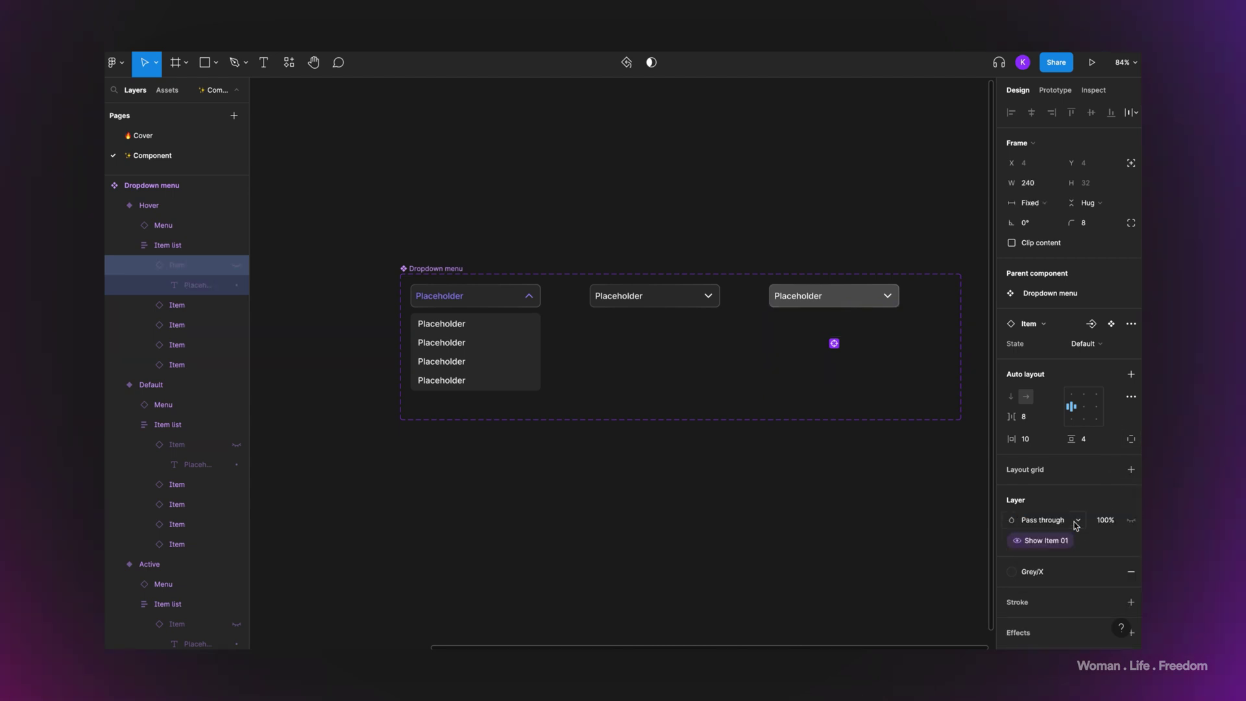
Step: Set the Show Item 01 property of the Dropdown menu component set to True
click(458, 346)
click(457, 347)
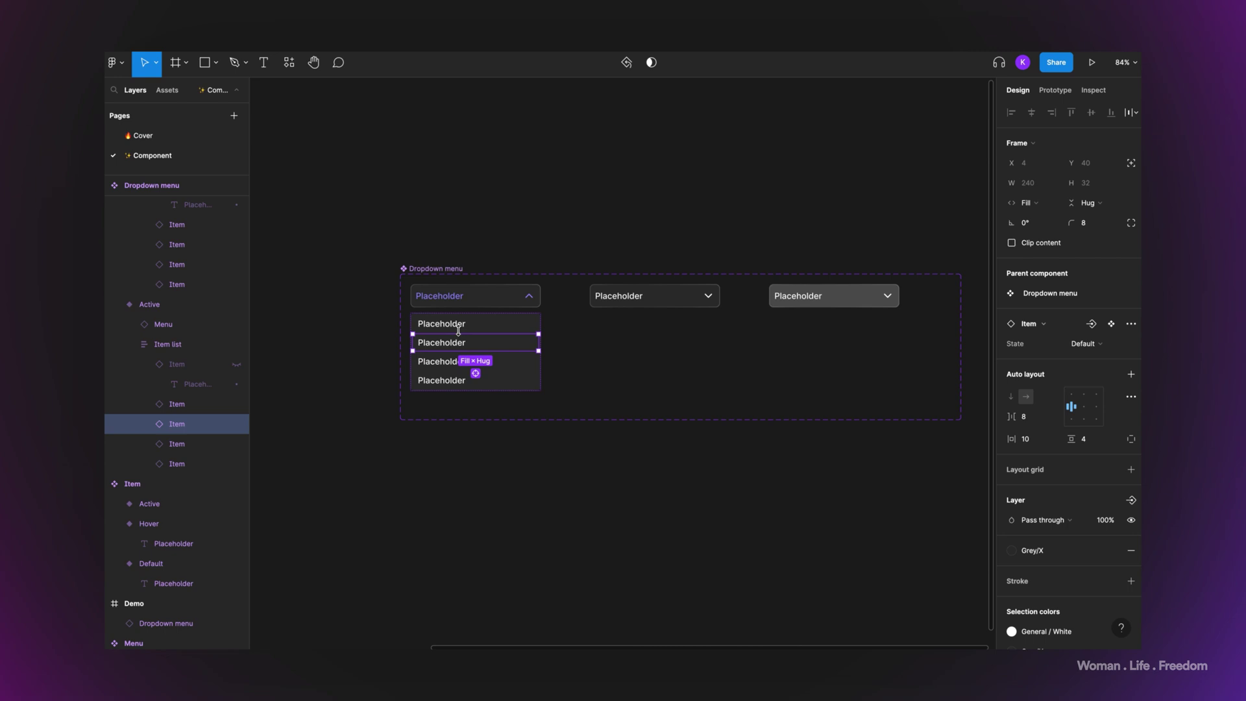
click(564, 350)
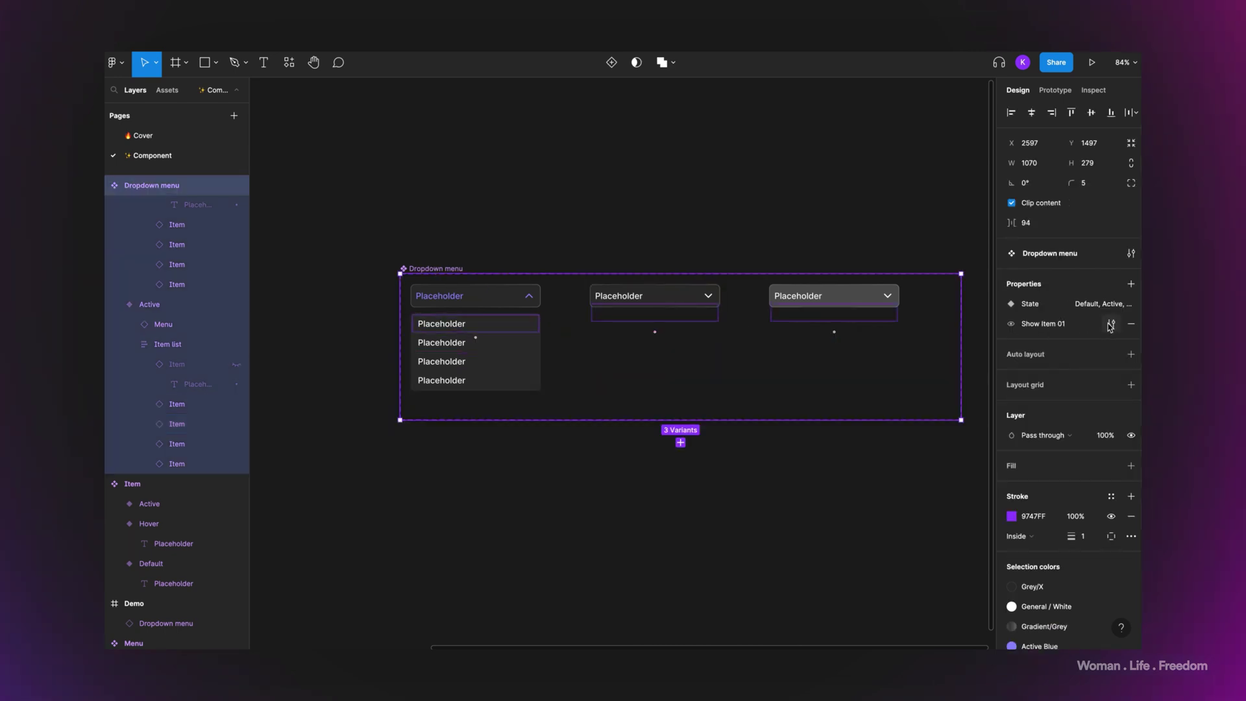
click(1111, 324)
click(917, 383)
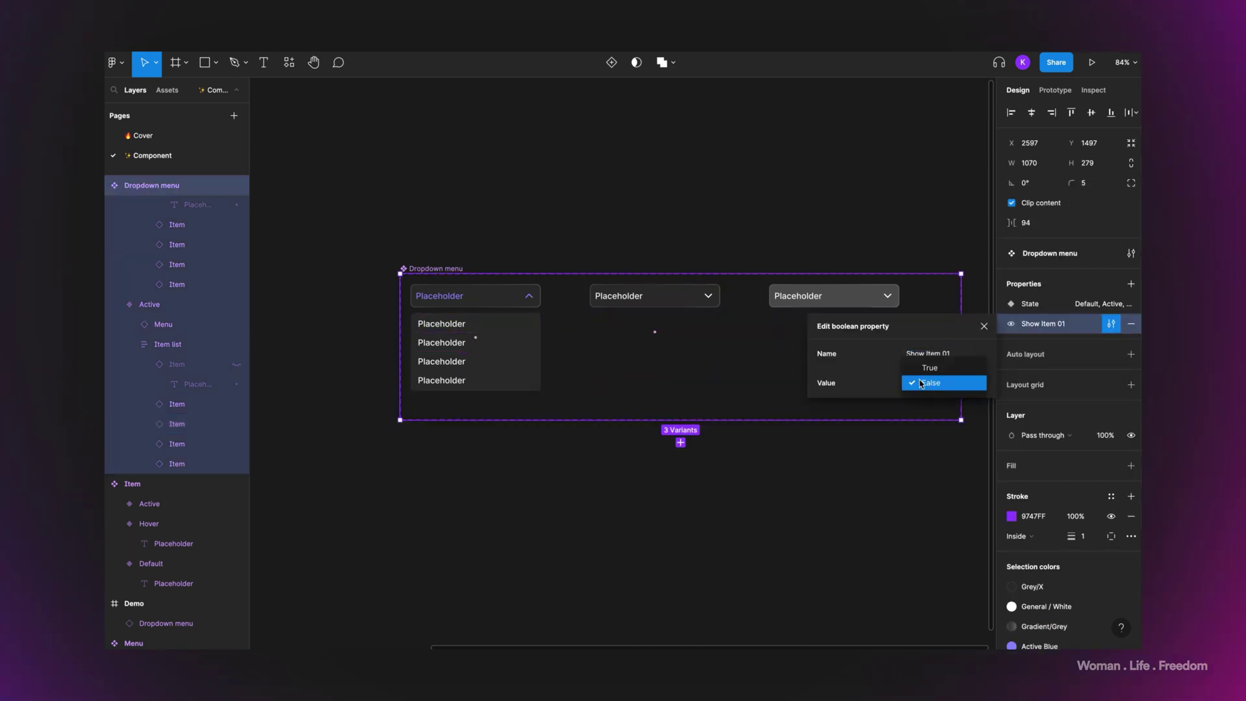
click(929, 368)
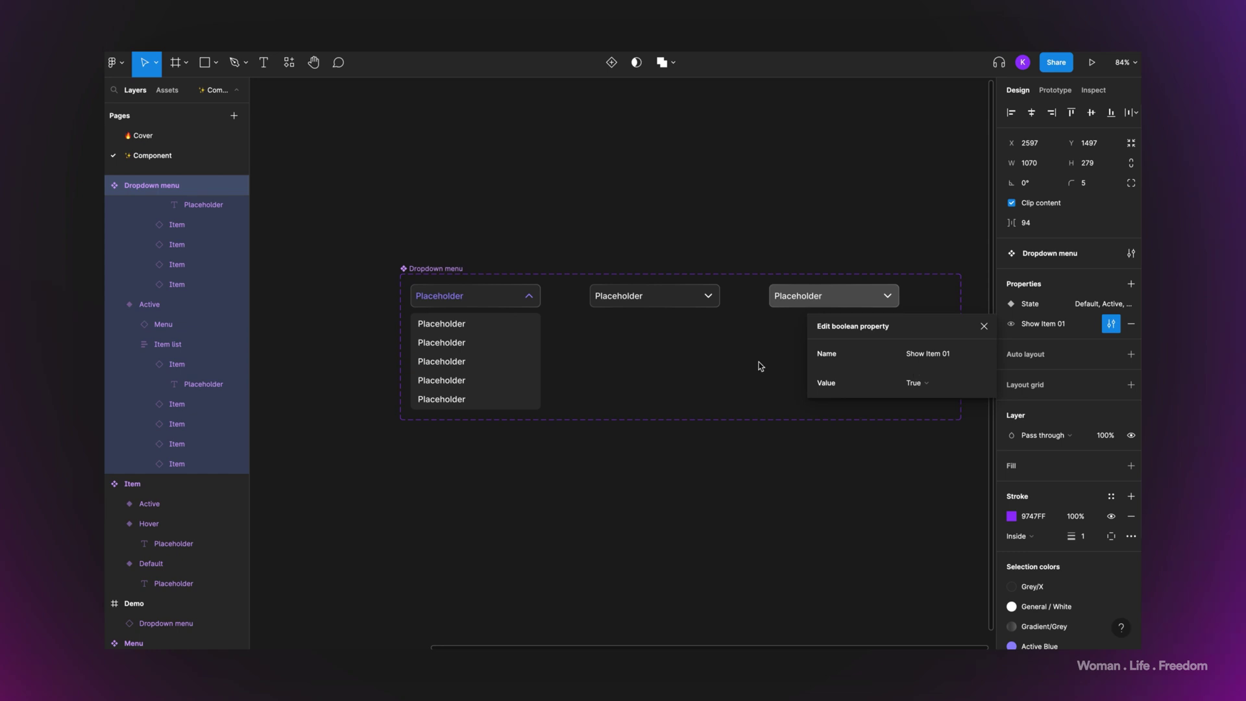
Step: Create a boolean property named Show Item 2, value True, for the visibility of the Active variant's second item
click(446, 344)
click(445, 345)
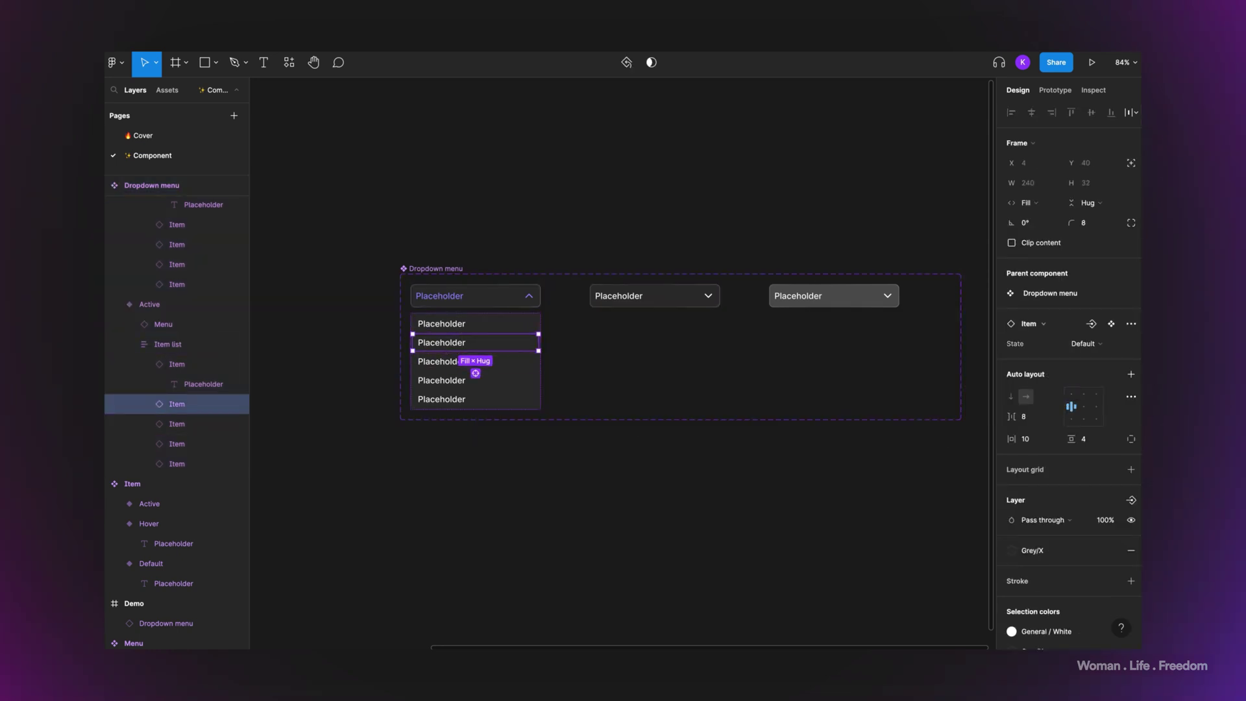
click(1127, 503)
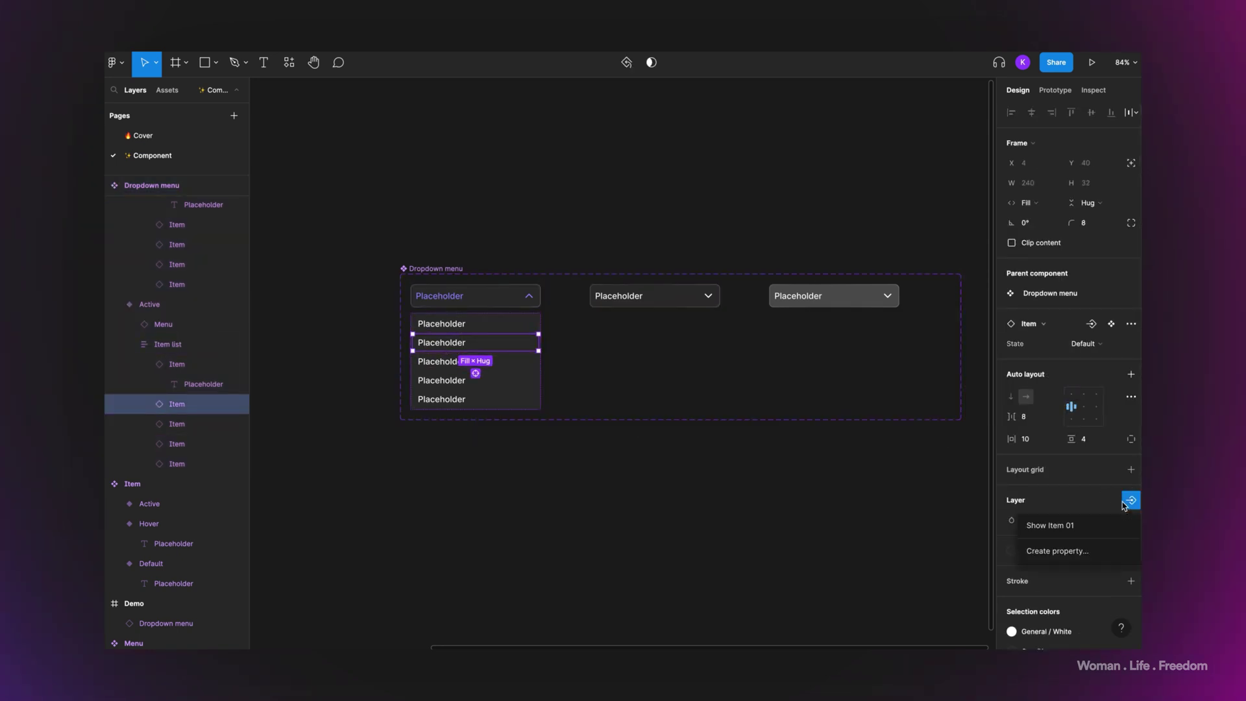
click(1076, 550)
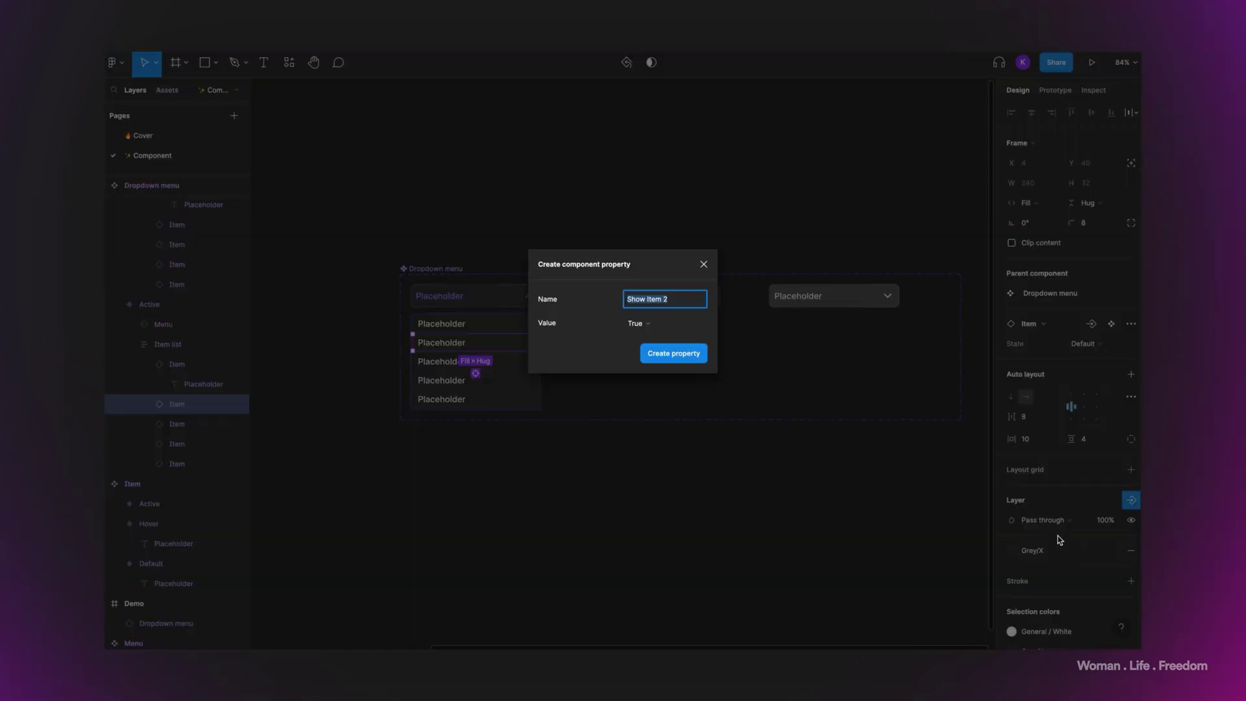
click(691, 355)
Step: Link the visibility of the second item in the Default variant's Item list to the Show Item 2 property
click(615, 348)
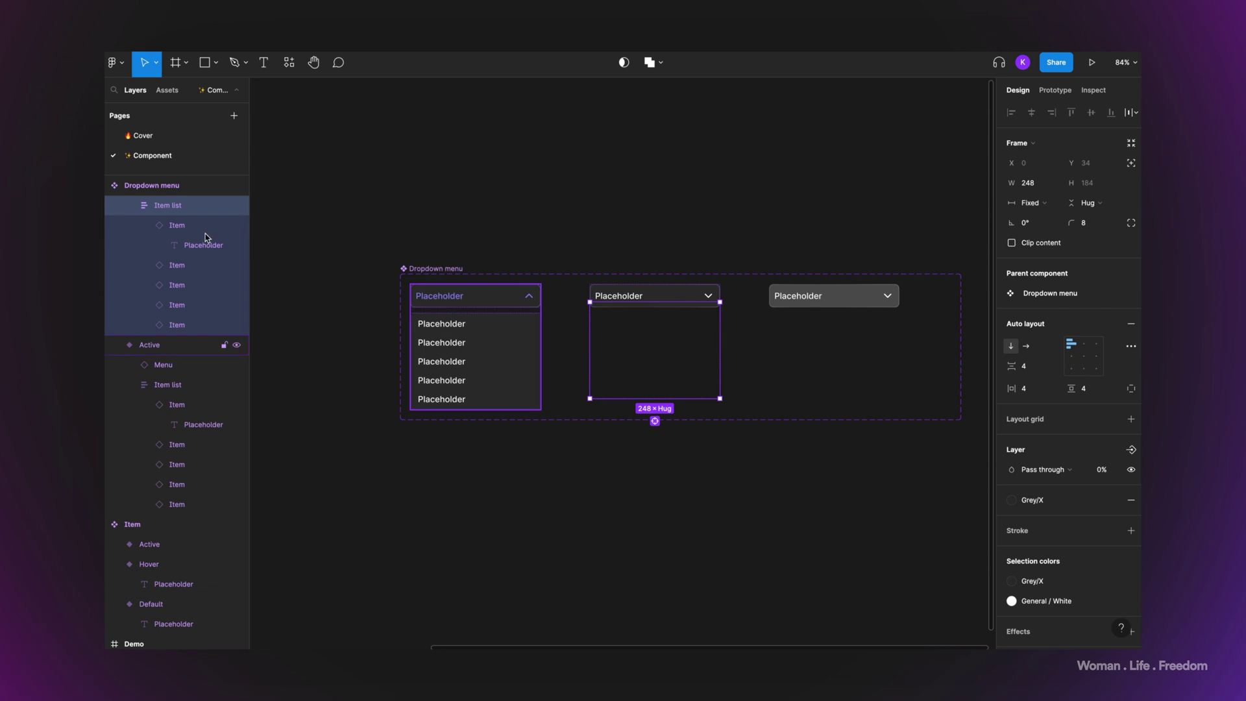
click(188, 265)
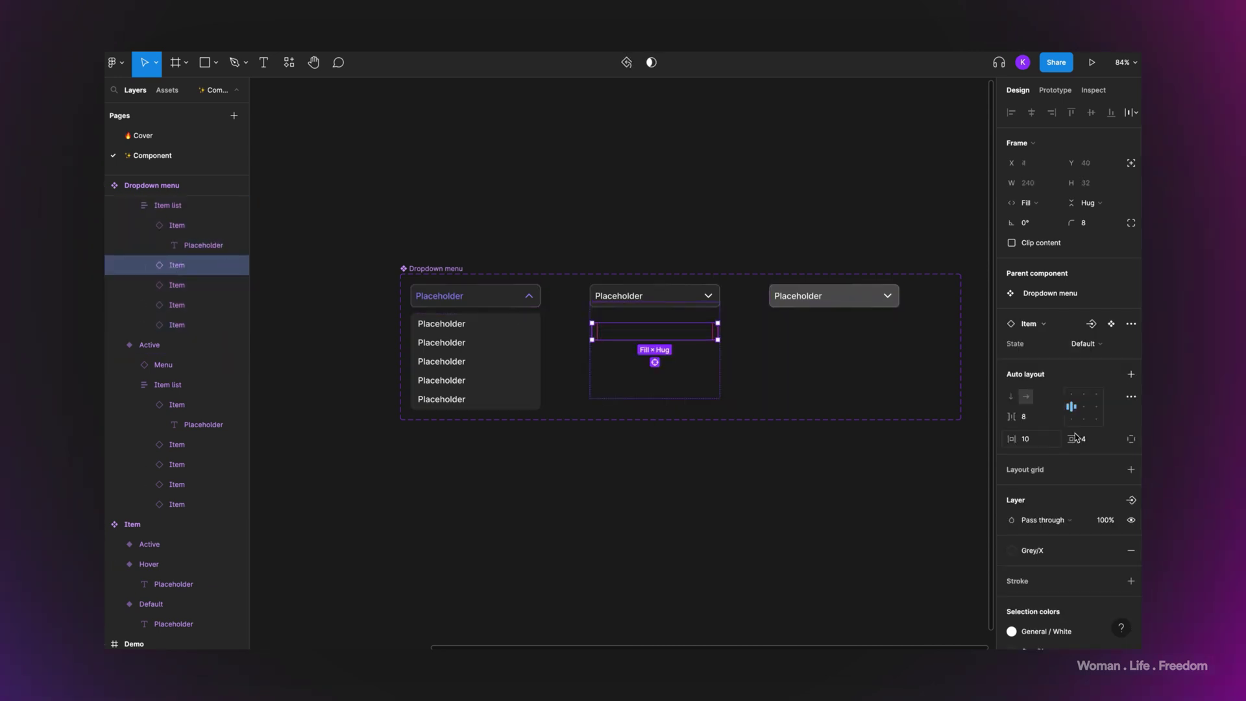
click(1131, 500)
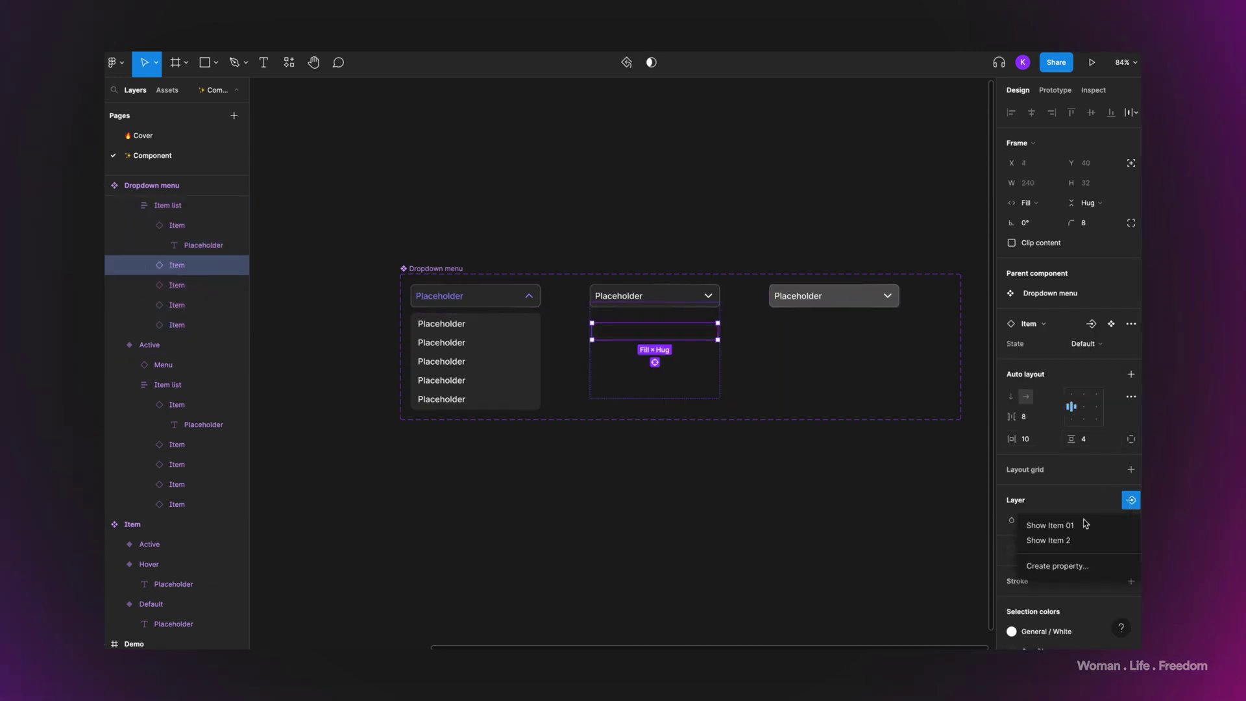
click(1039, 540)
Step: Link the visibility of the third item in the Default variant's Item list to the Show Item 3 property
click(642, 350)
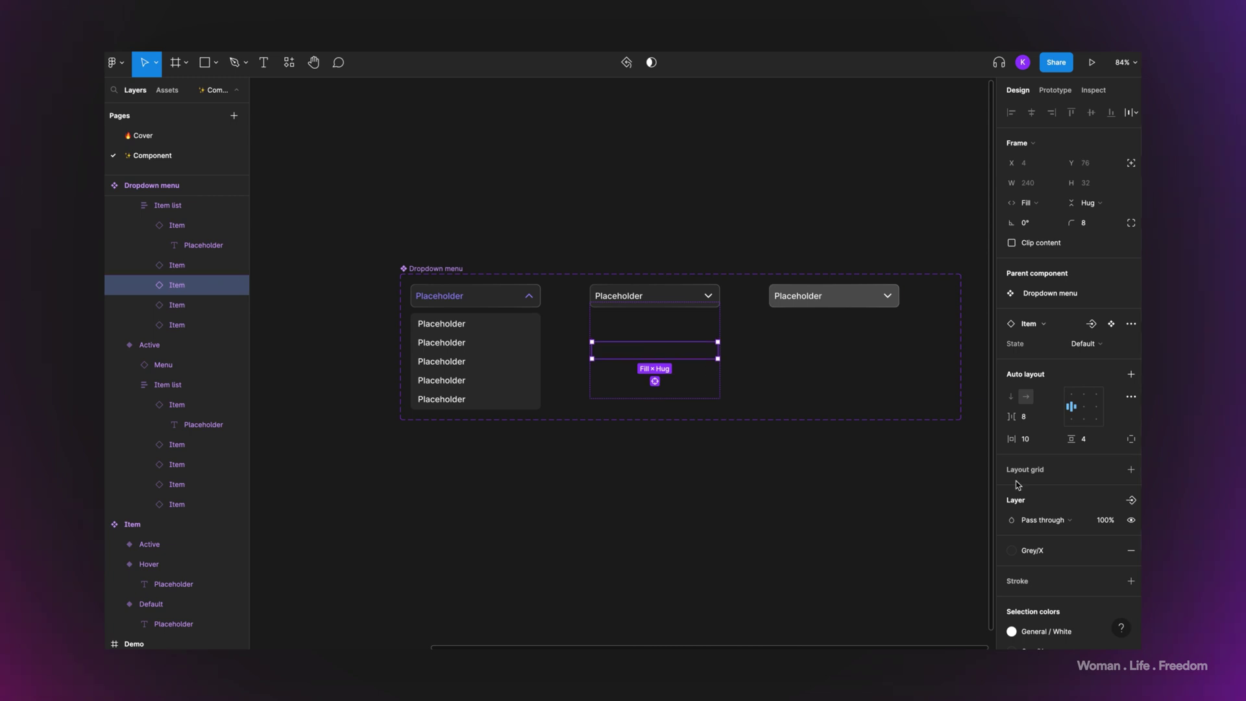
click(1130, 501)
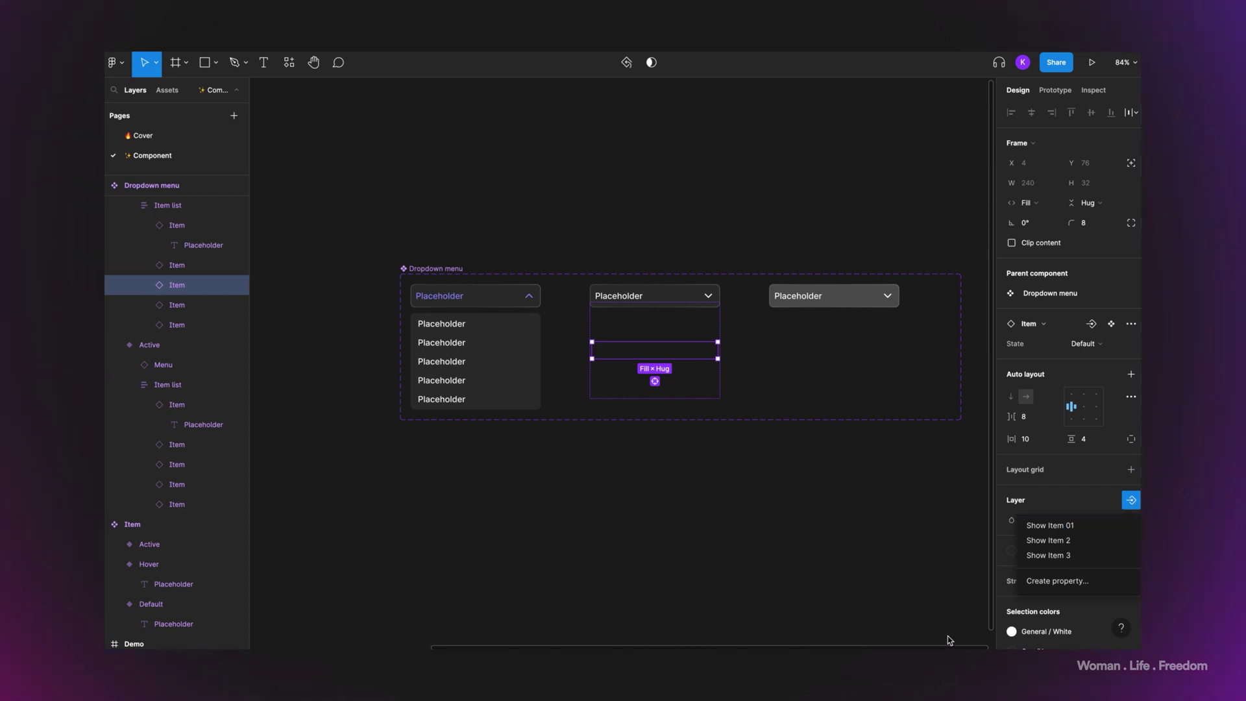
click(1066, 556)
Step: Link the visibility of the third item in the Hover variant's Item list to the Show Item 3 property
click(835, 355)
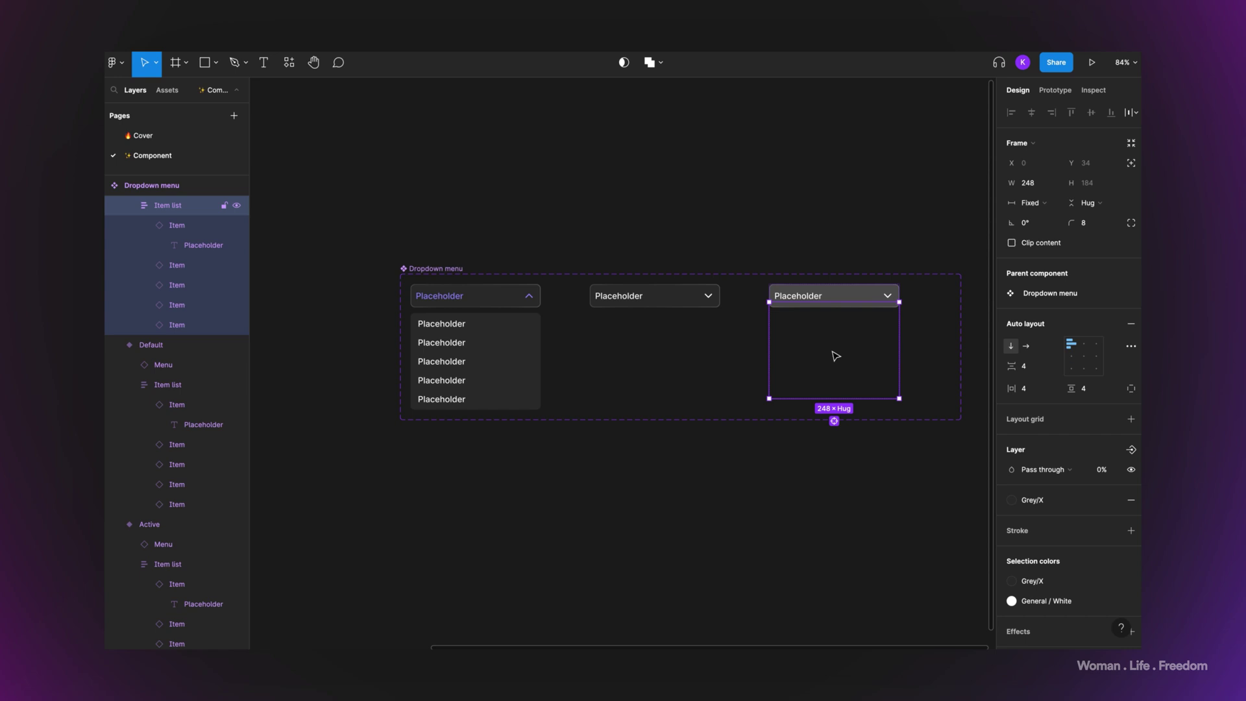
click(836, 355)
click(1130, 502)
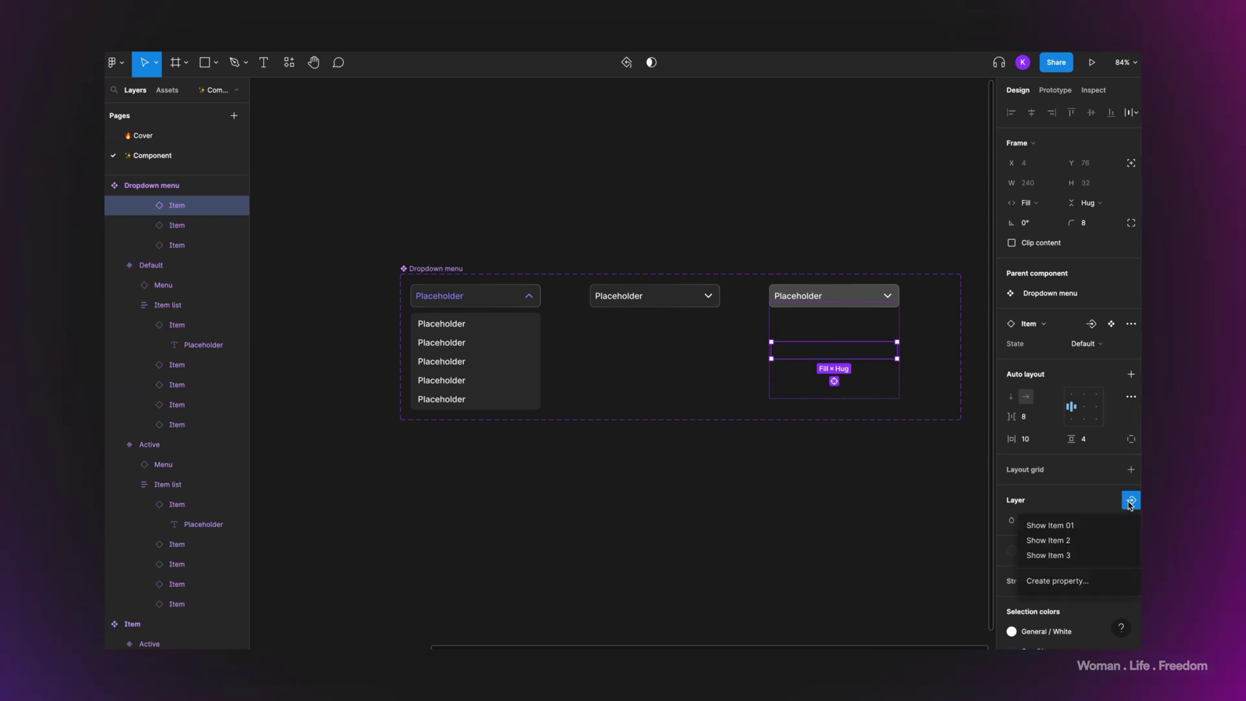
click(1064, 553)
Step: Create a boolean property named Show Item 4, value True, for the visibility of the Active variant's fourth item
click(441, 380)
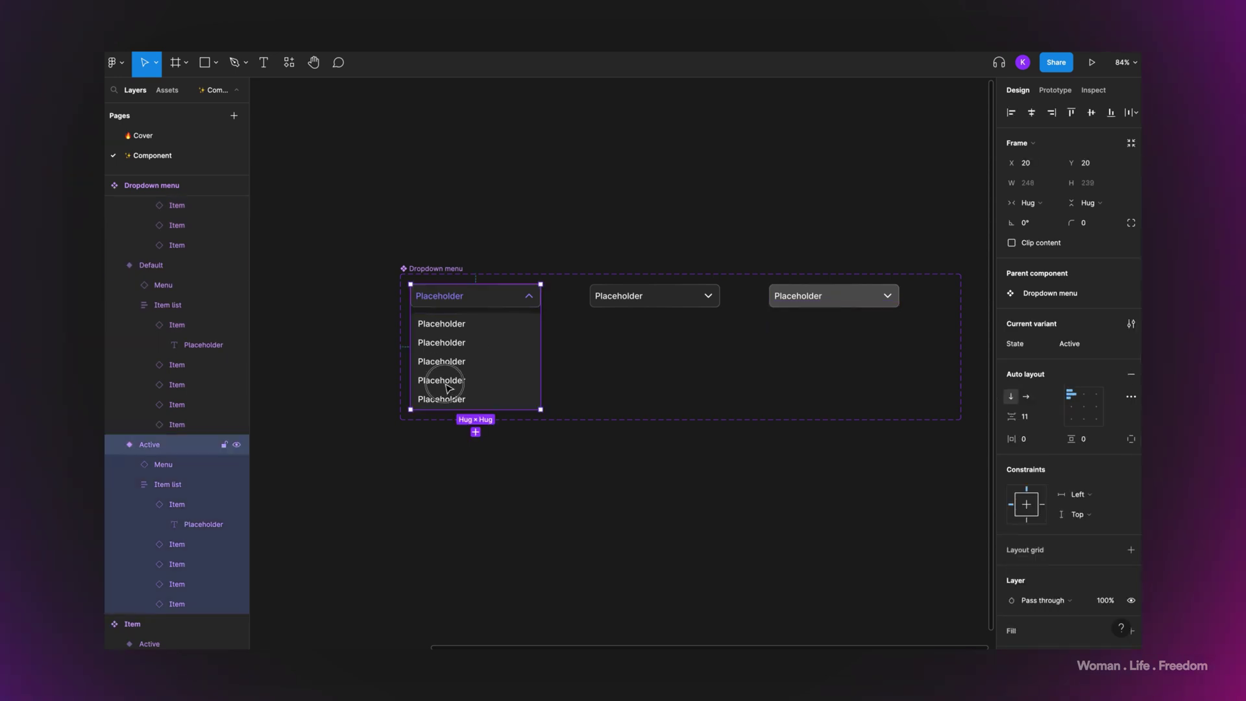
click(441, 380)
click(441, 380)
click(1132, 500)
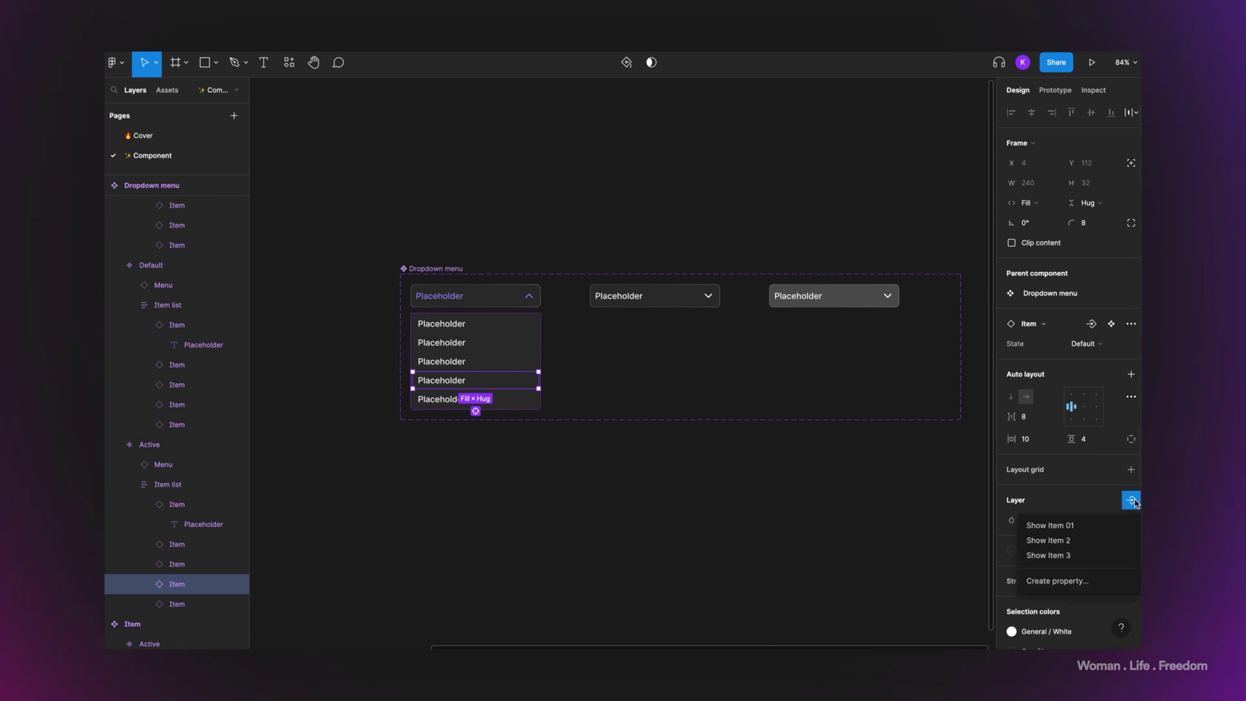
click(1078, 579)
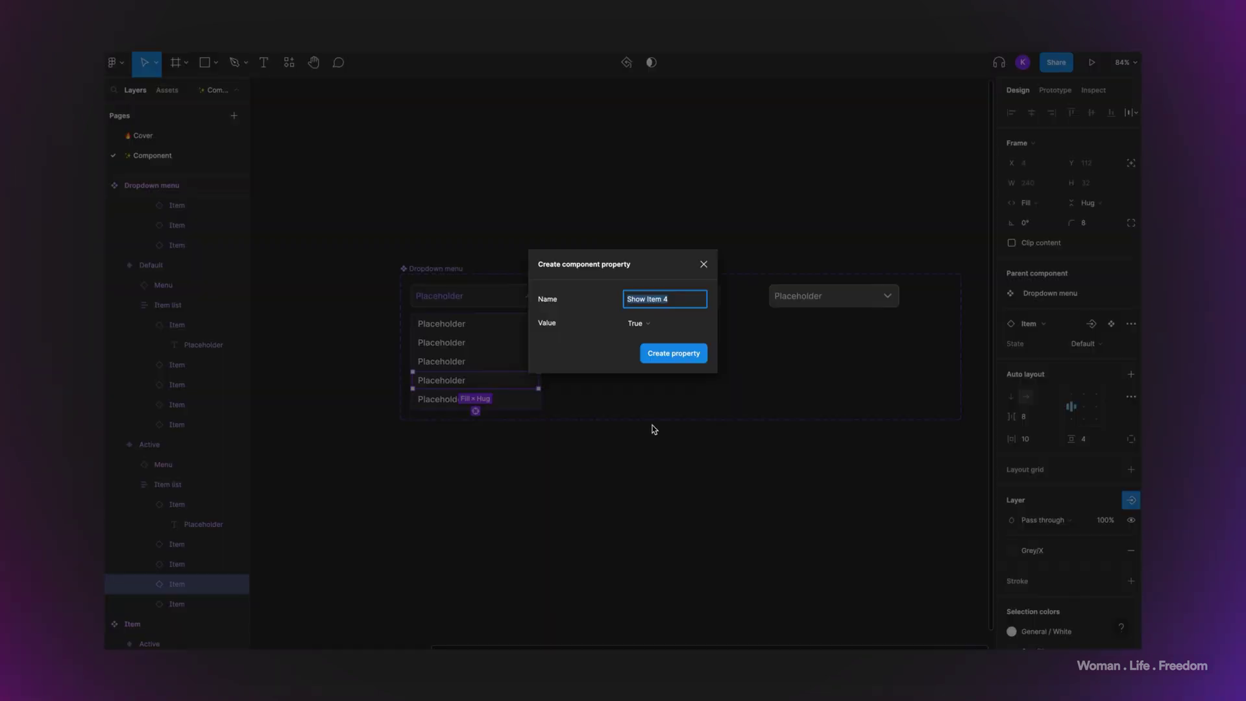
click(671, 355)
Step: Link the visibility of the fourth item in the Default and Hover variants' Item lists to the Show Item 4 property
click(632, 368)
double_click(633, 368)
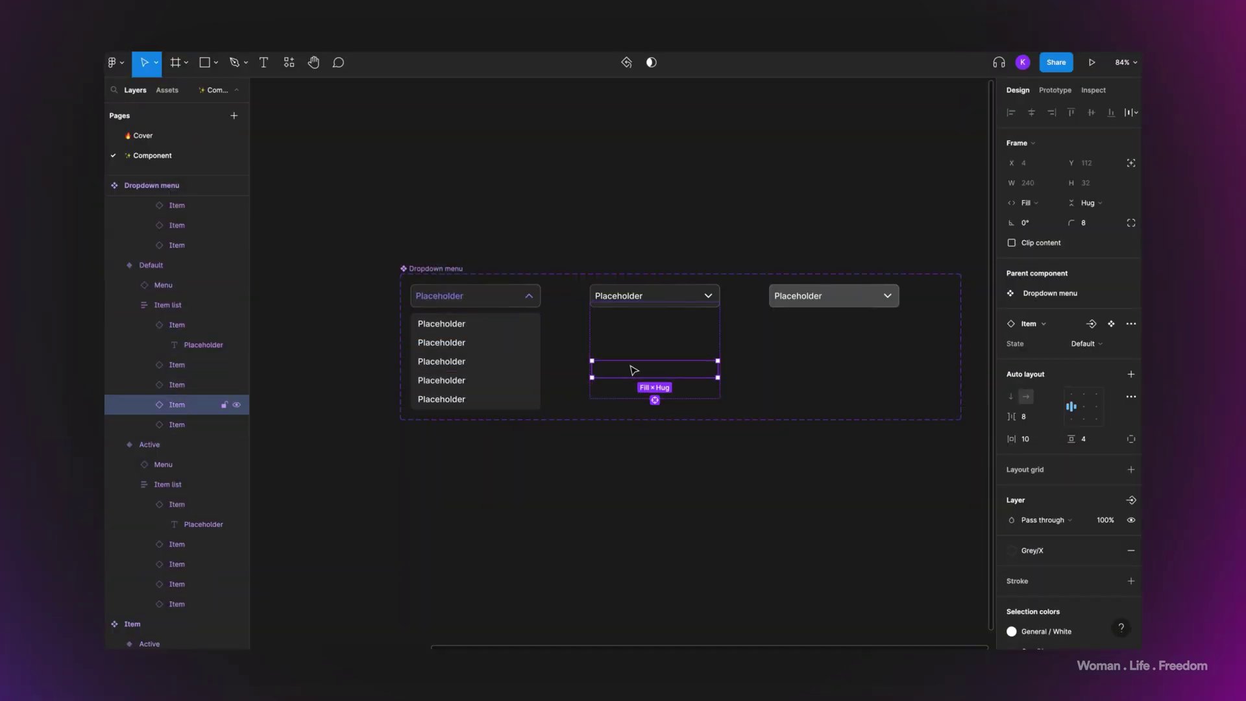
click(1131, 501)
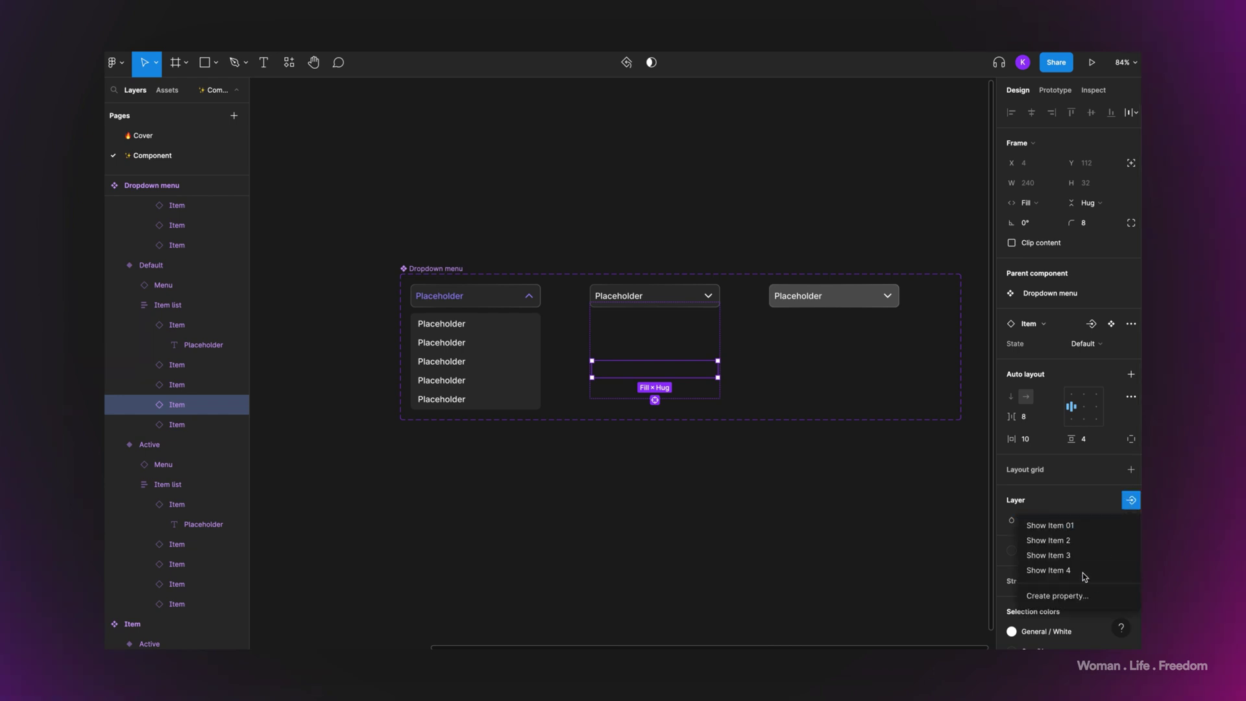
click(1082, 570)
double_click(838, 367)
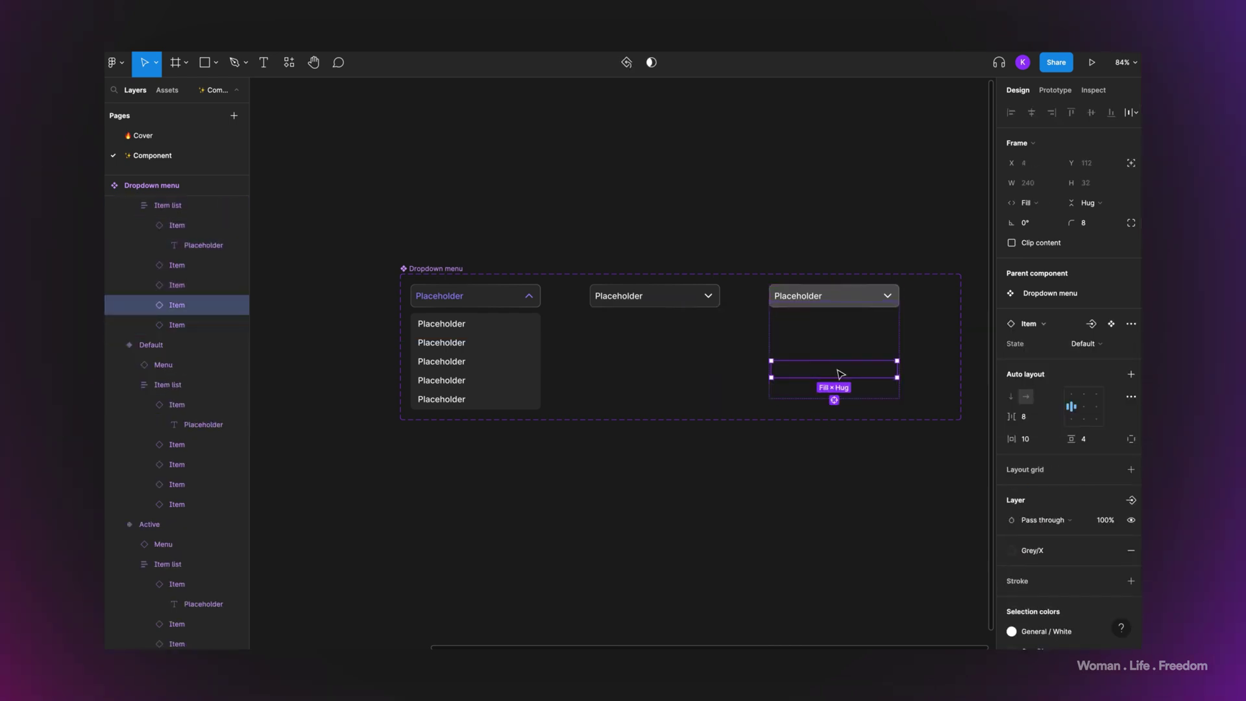
click(1131, 501)
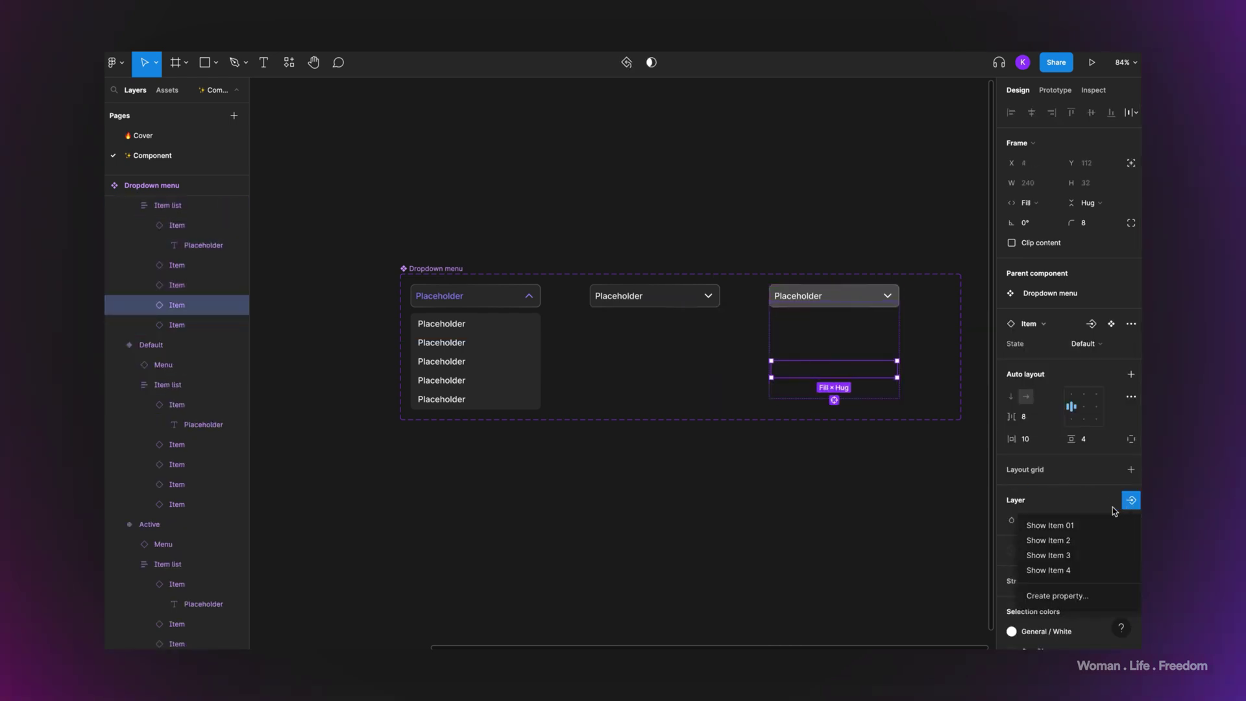
click(1068, 571)
Step: Create a boolean property named Show Item 5 for the visibility of the Active variant's fifth item
double_click(456, 400)
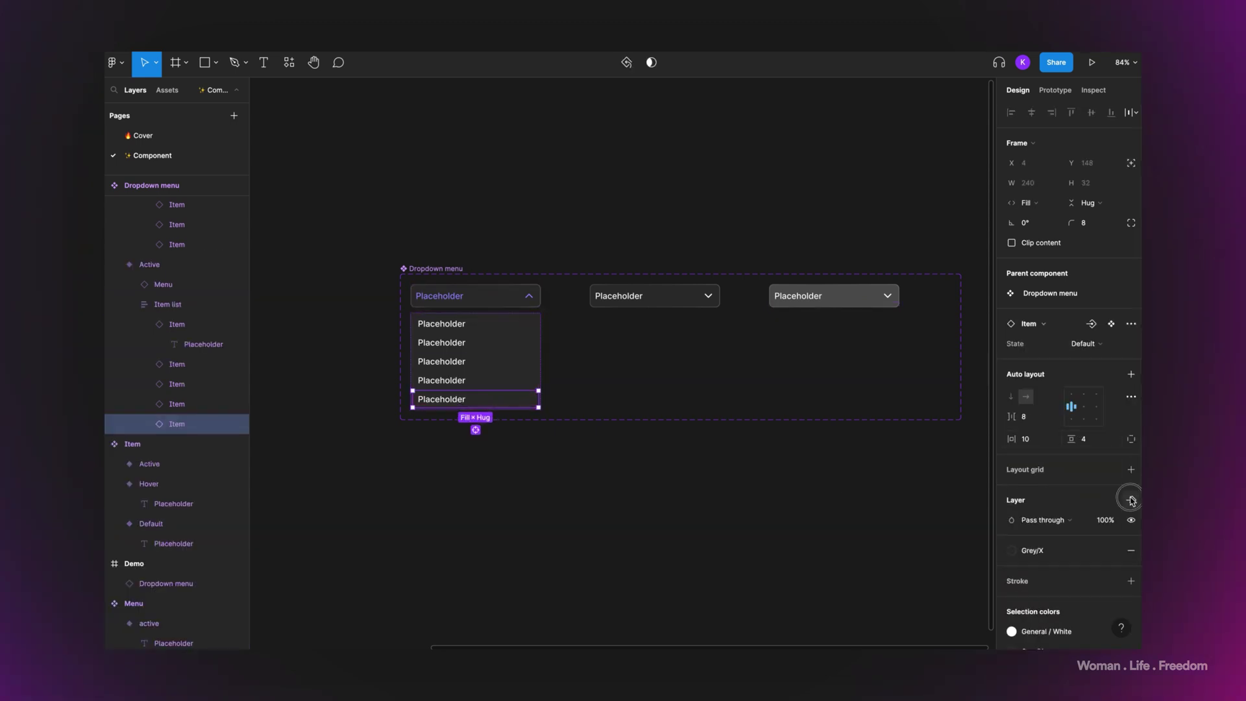
click(1131, 501)
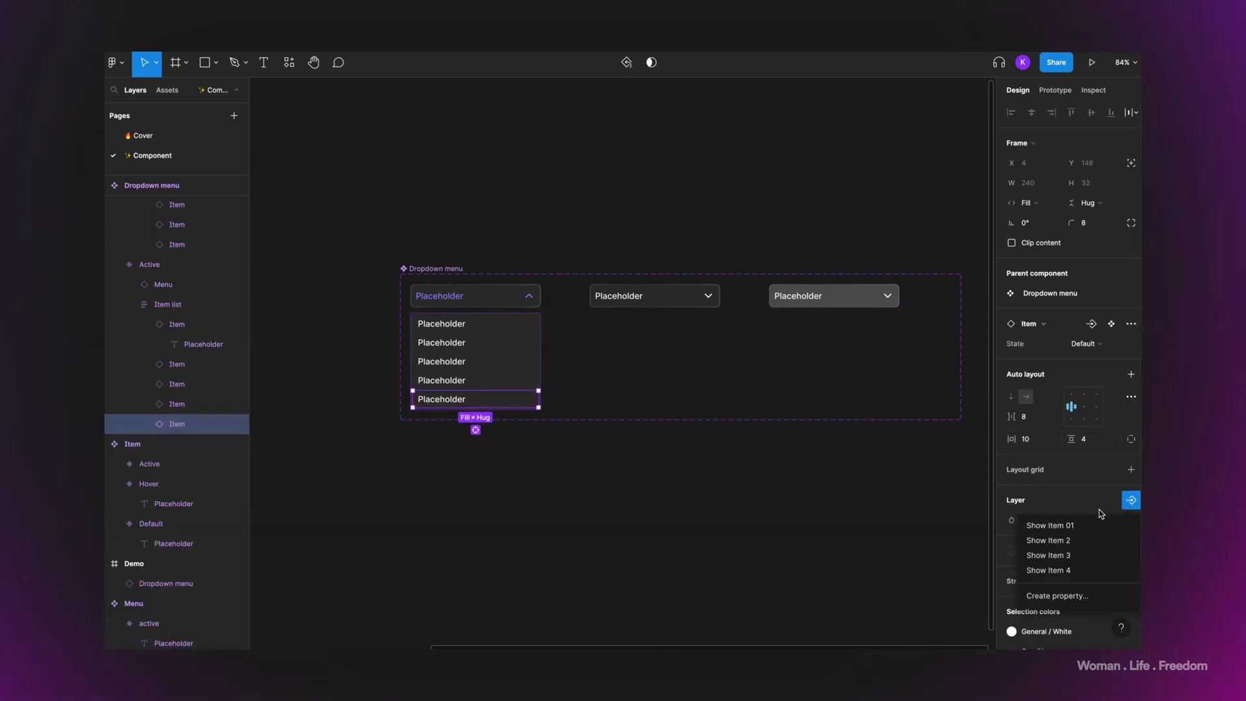
click(1057, 595)
click(680, 353)
Step: Link the visibility of the fifth item in the Default and Hover variants' Item lists to the Show Item 5 property
click(648, 392)
double_click(642, 382)
double_click(645, 387)
click(1130, 500)
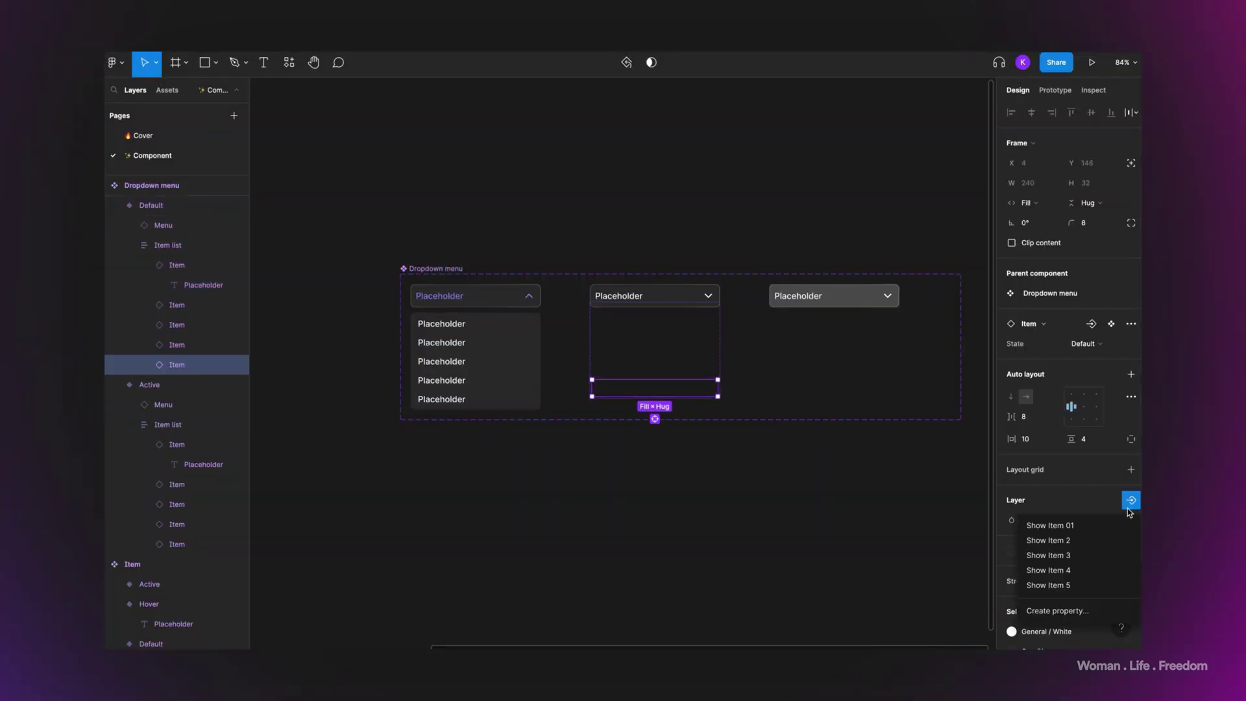
click(1062, 585)
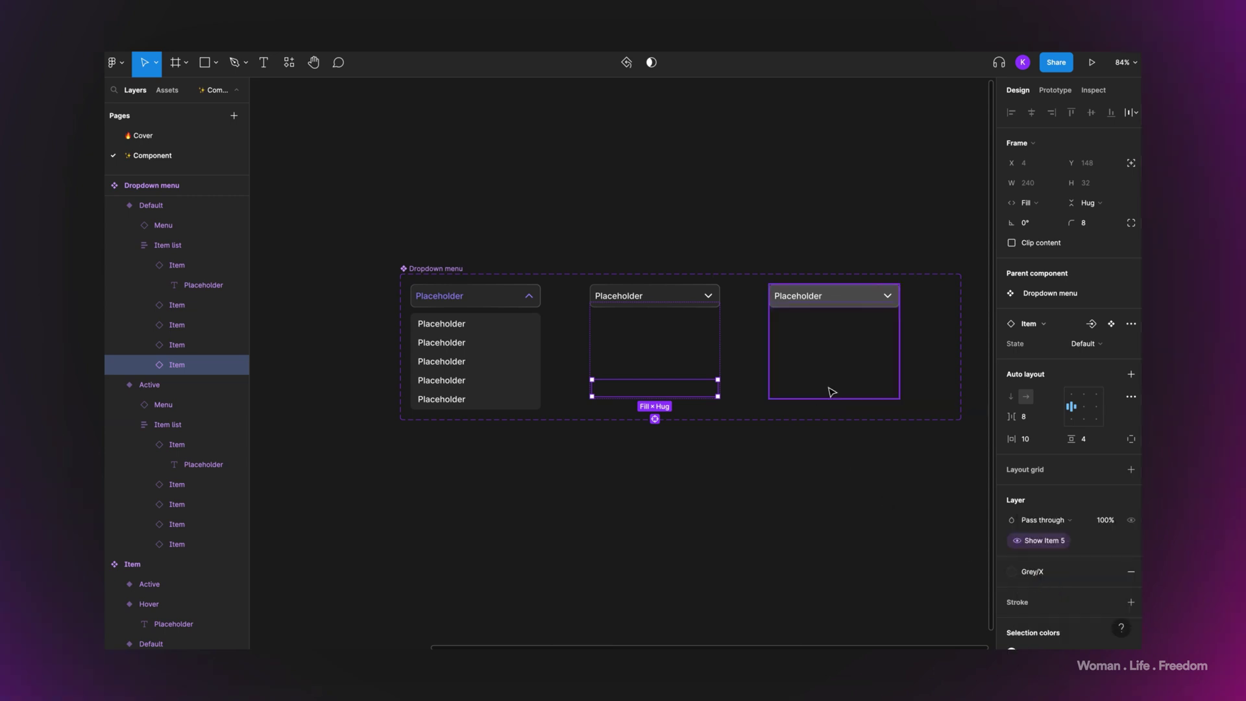
click(831, 391)
click(831, 391)
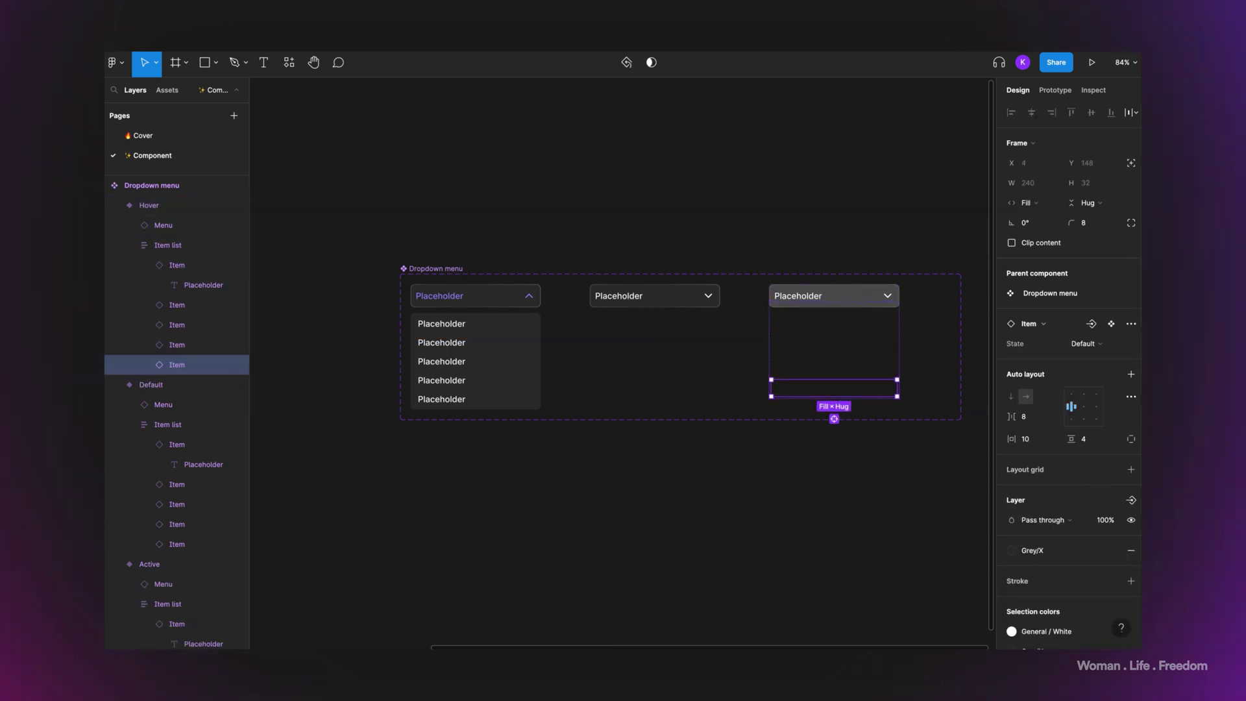
click(1130, 500)
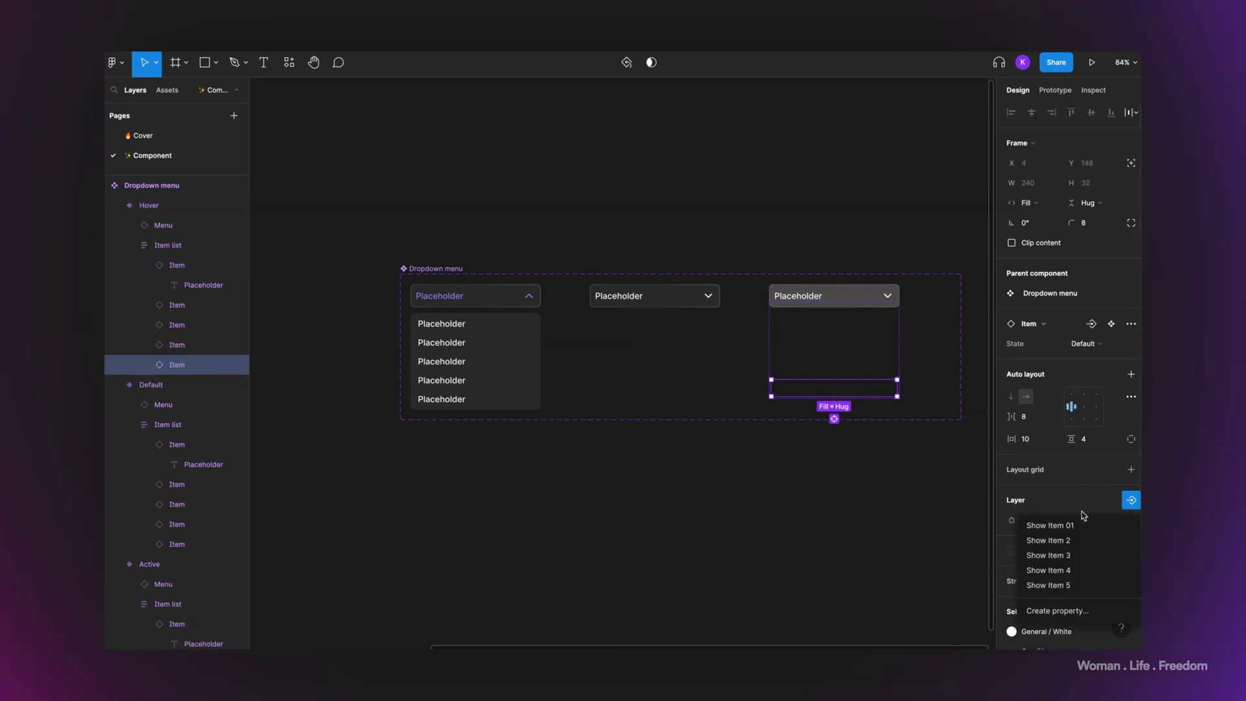
click(1066, 585)
click(603, 181)
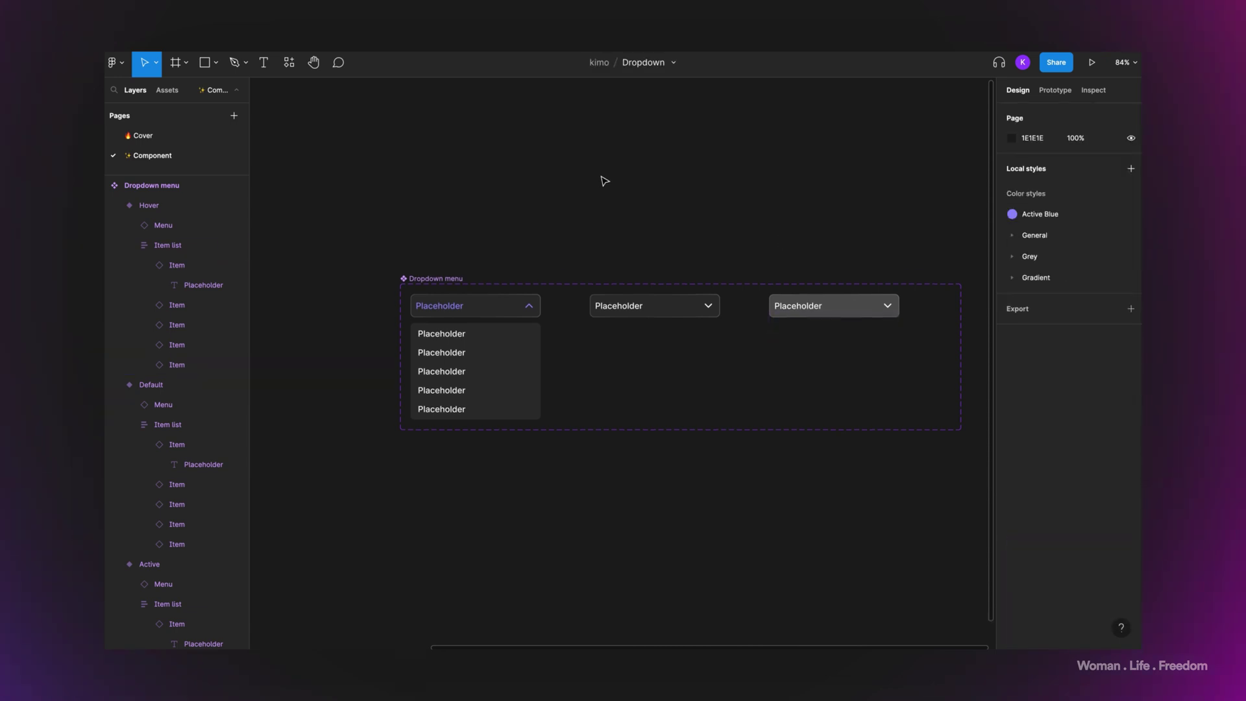
Step: Turn Show Item 01 and Show Item 2 off and back on for the Dropdown menu instance in the Demo frame
scroll(602, 182, down, 5)
scroll(601, 182, left, 3)
scroll(602, 182, down, 4)
scroll(602, 181, left, 5)
scroll(603, 195, up, 1)
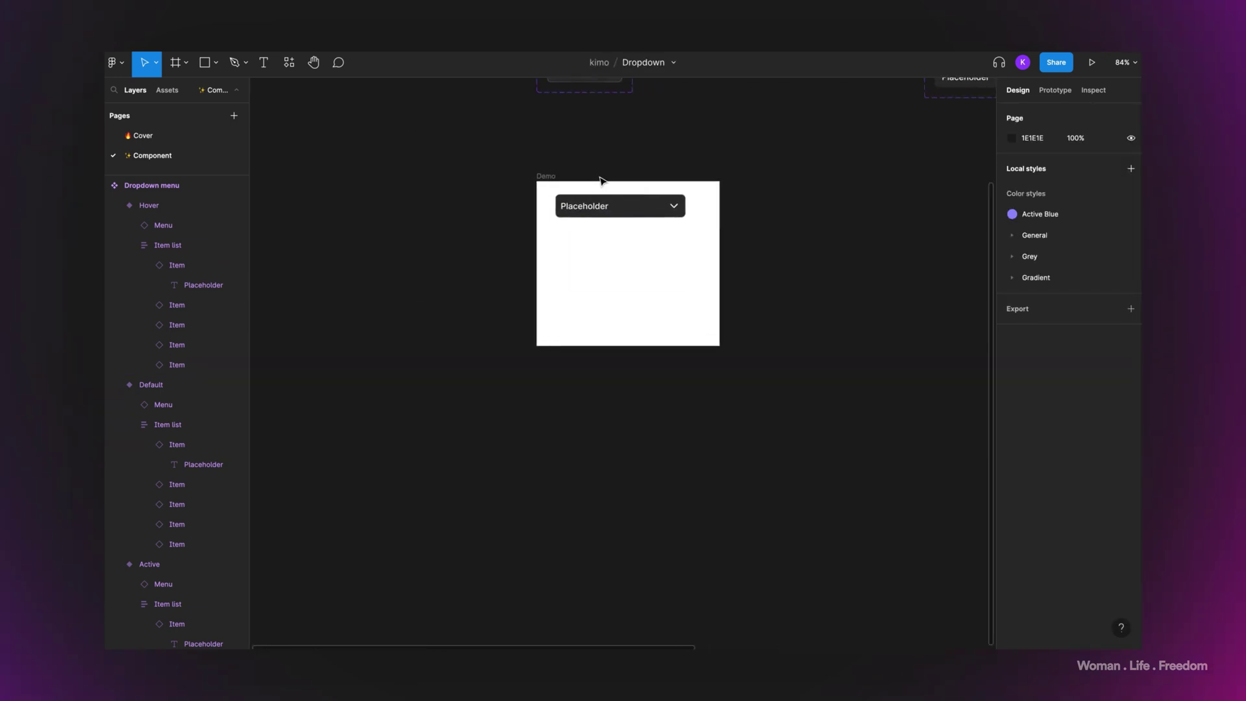
click(607, 214)
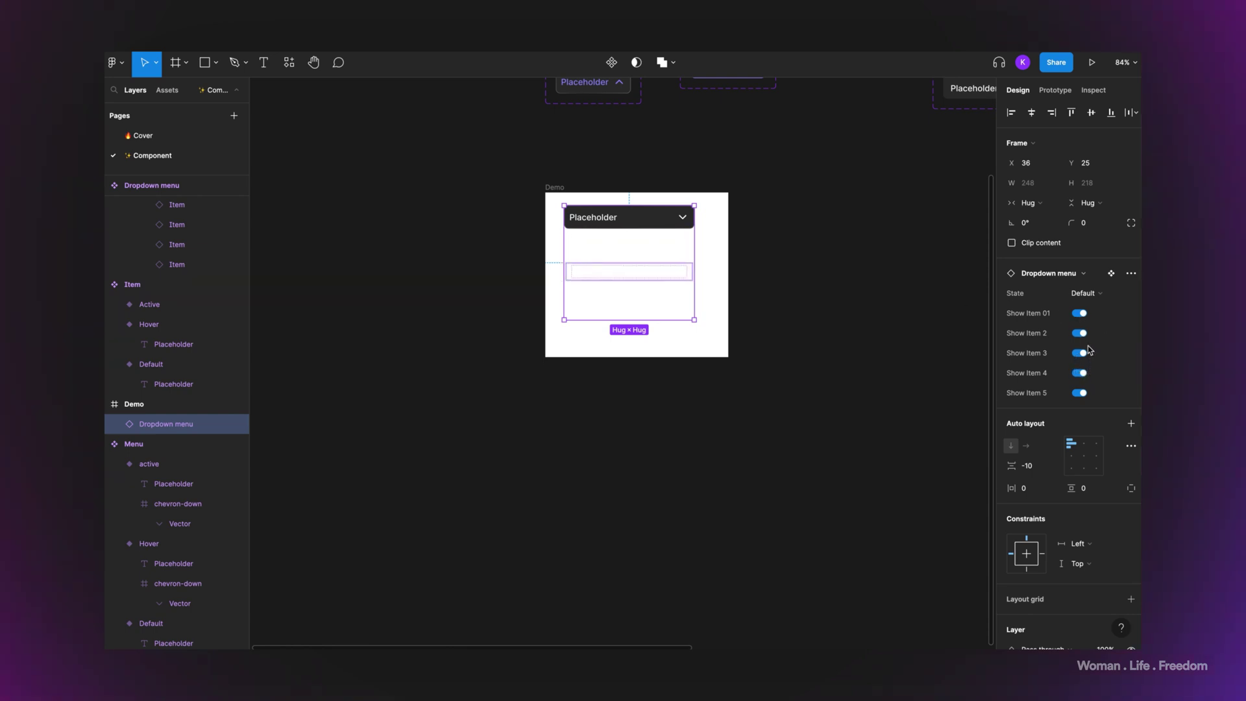
click(1079, 313)
click(1078, 332)
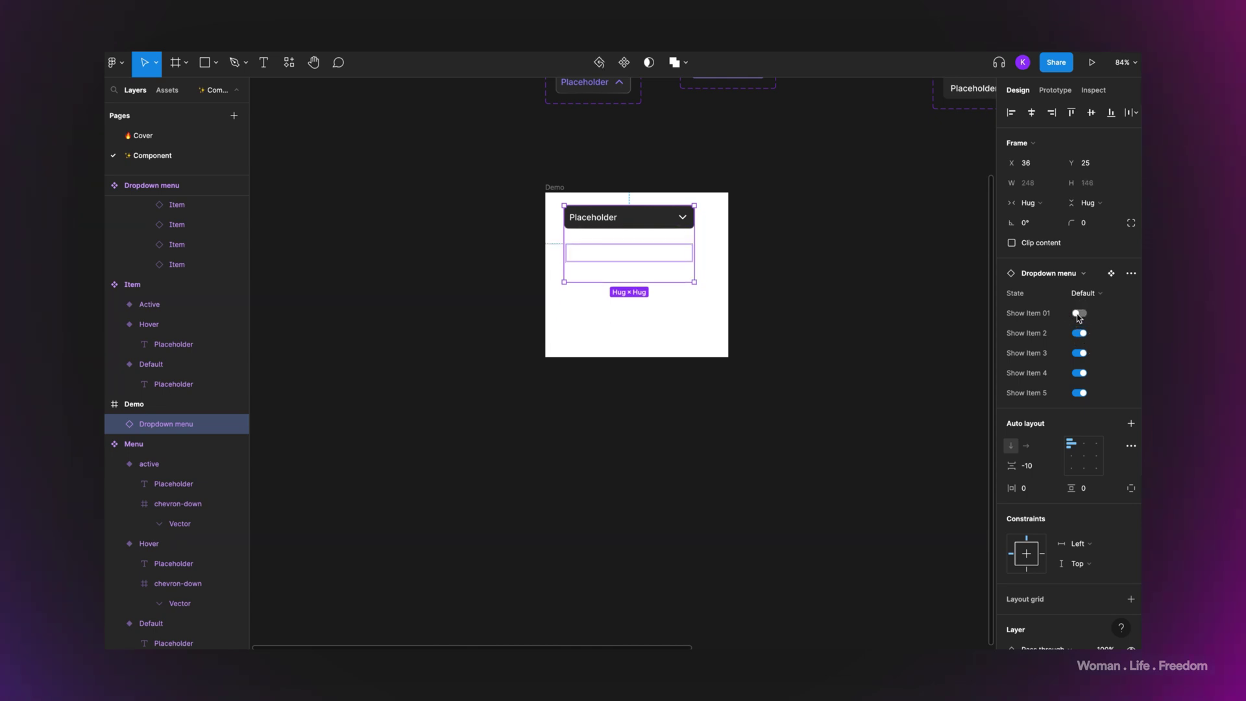
click(1078, 332)
click(1079, 312)
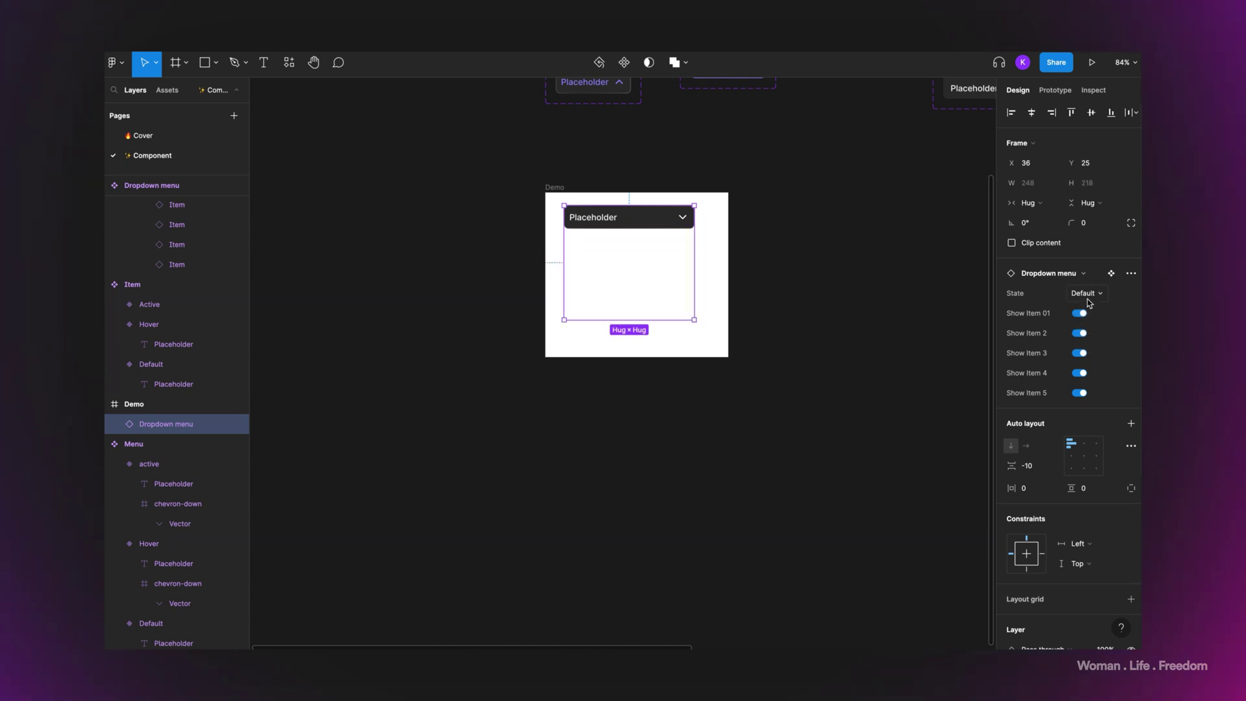
Step: Set the Demo dropdown instance's State to Active and test its Show Item properties, leaving all five turned on
click(1094, 296)
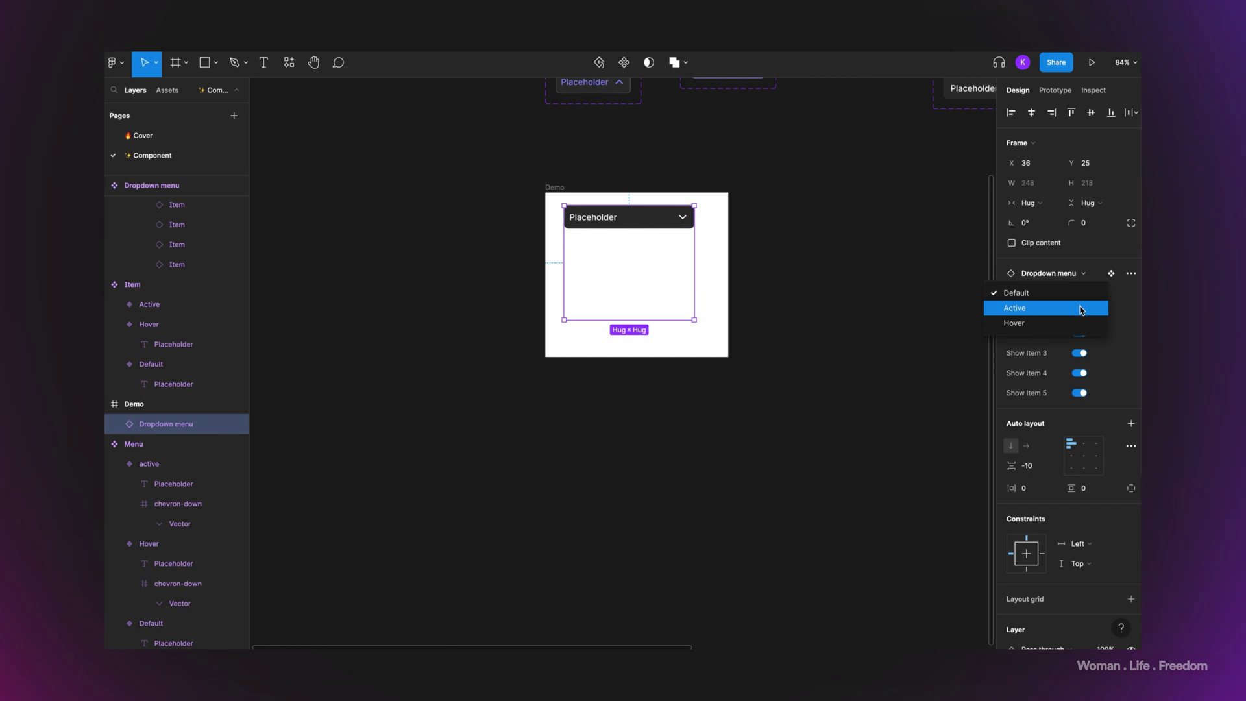
click(1081, 310)
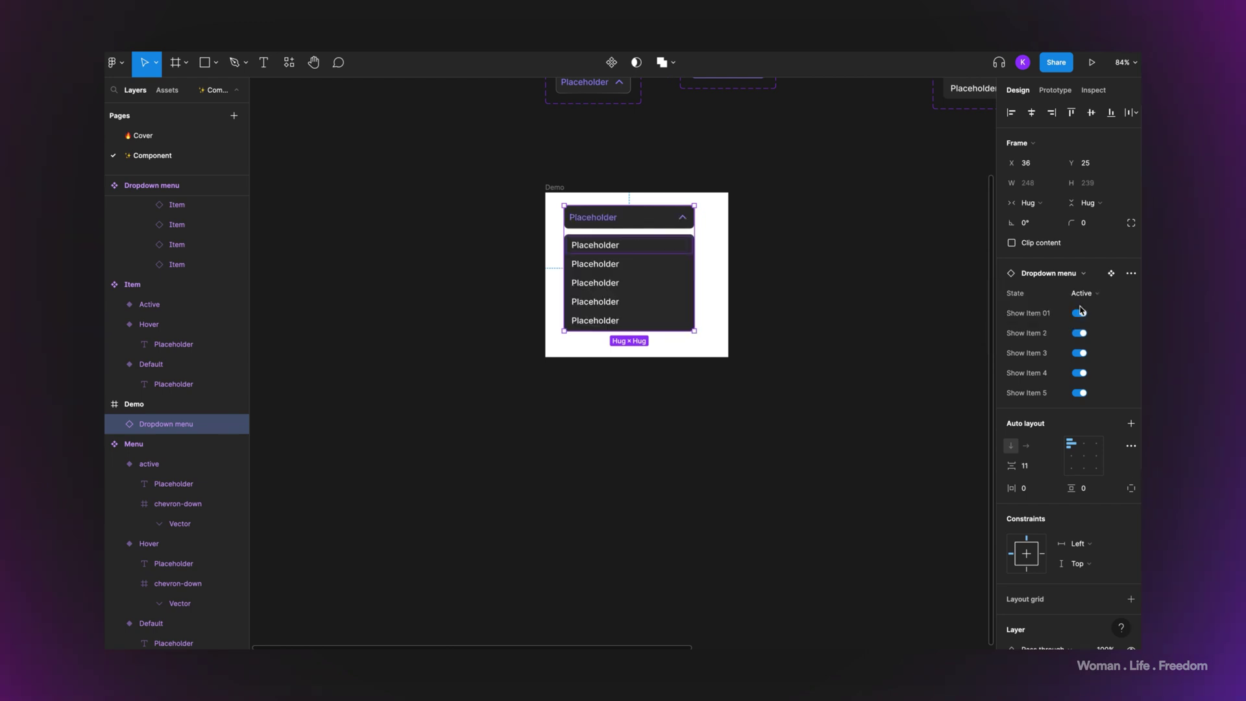
click(1079, 313)
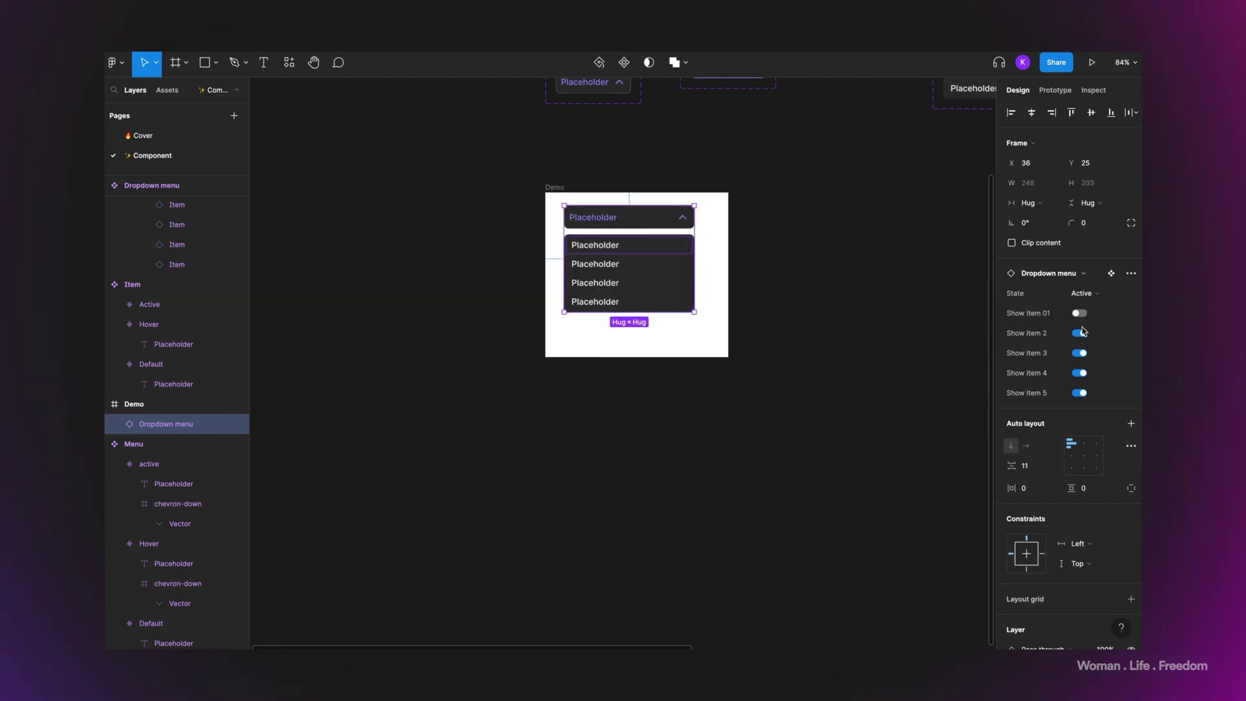
click(1079, 333)
click(1079, 352)
click(1079, 373)
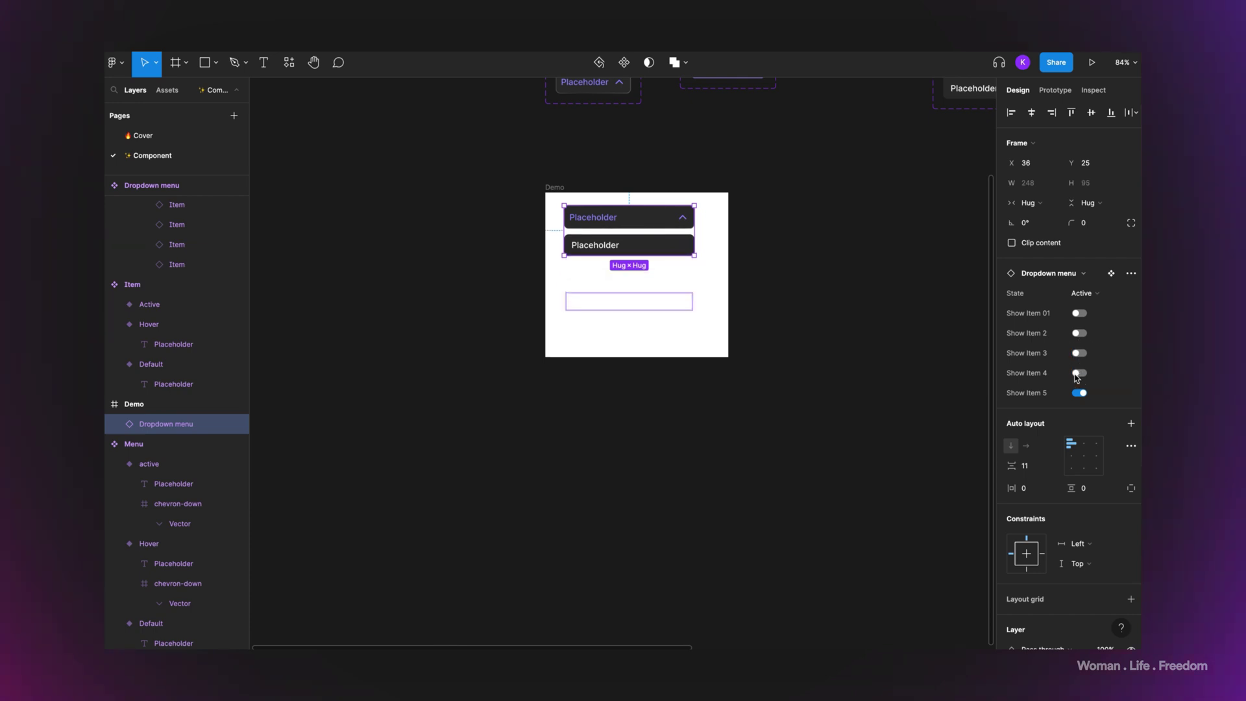
click(1079, 312)
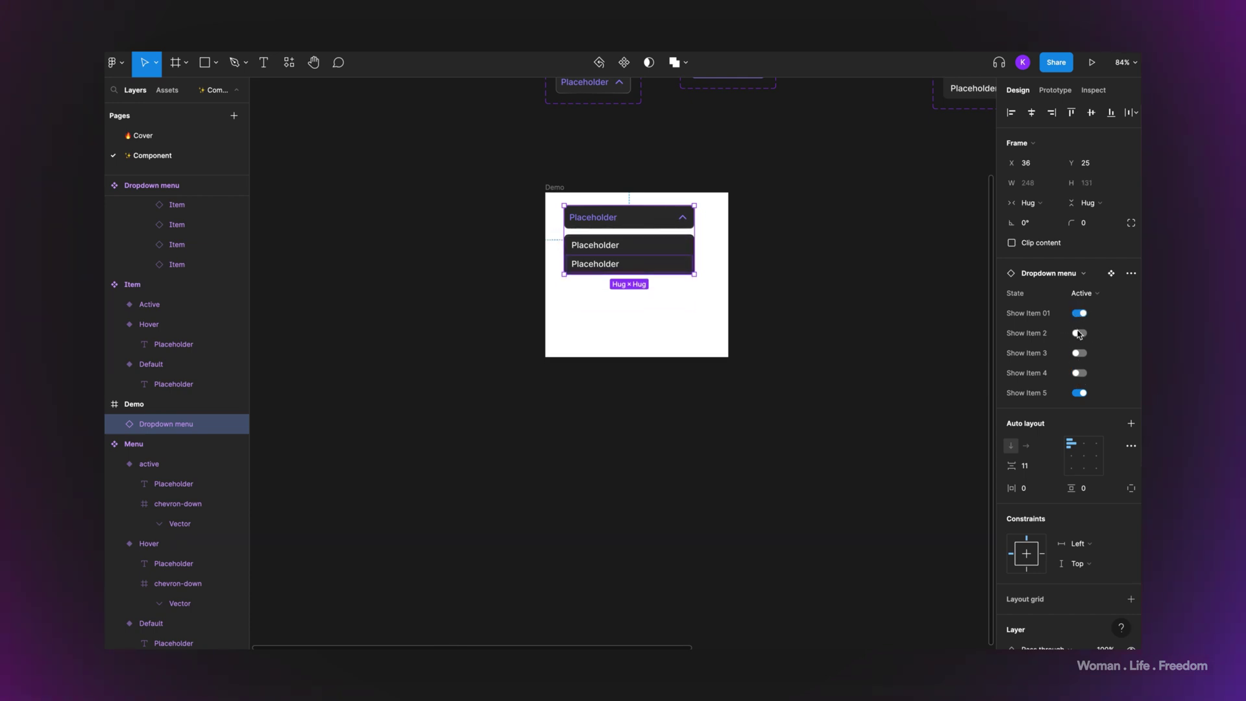
click(1079, 332)
click(1079, 332)
click(1079, 393)
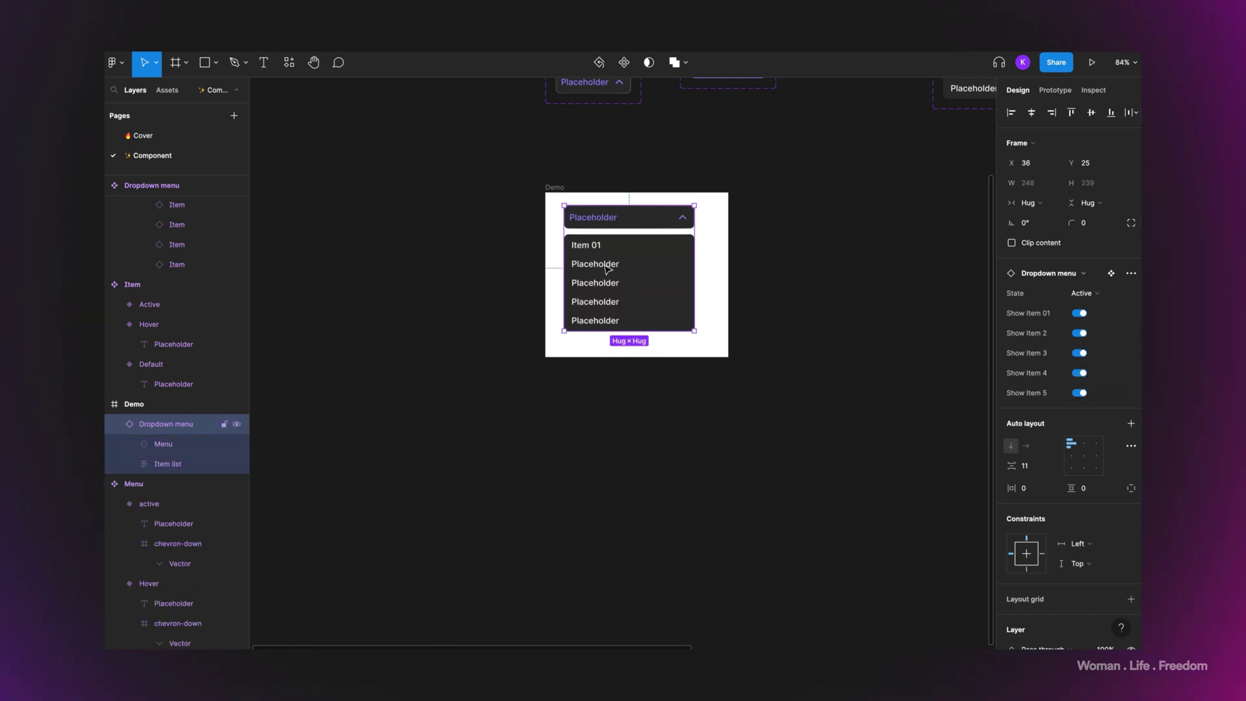
Step: Change the text of the second item in the Demo dropdown instance to "Item 02"
double_click(606, 265)
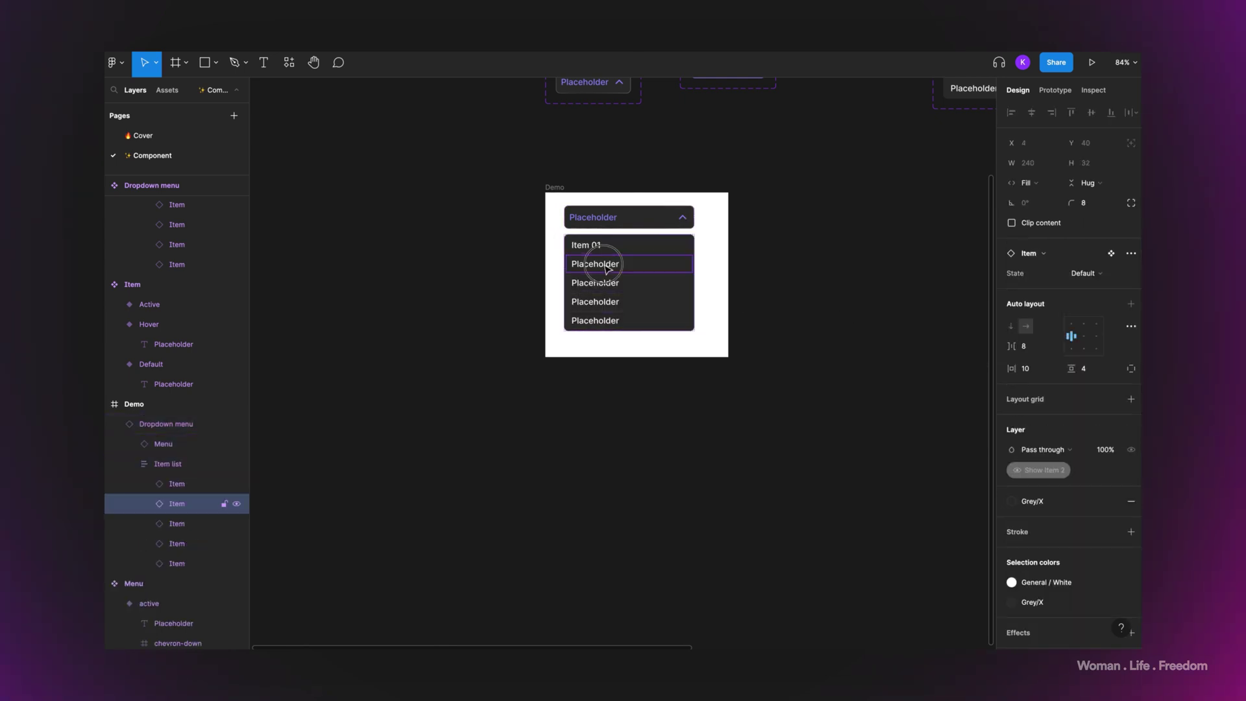
double_click(605, 266)
double_click(603, 264)
key(BackSpace)
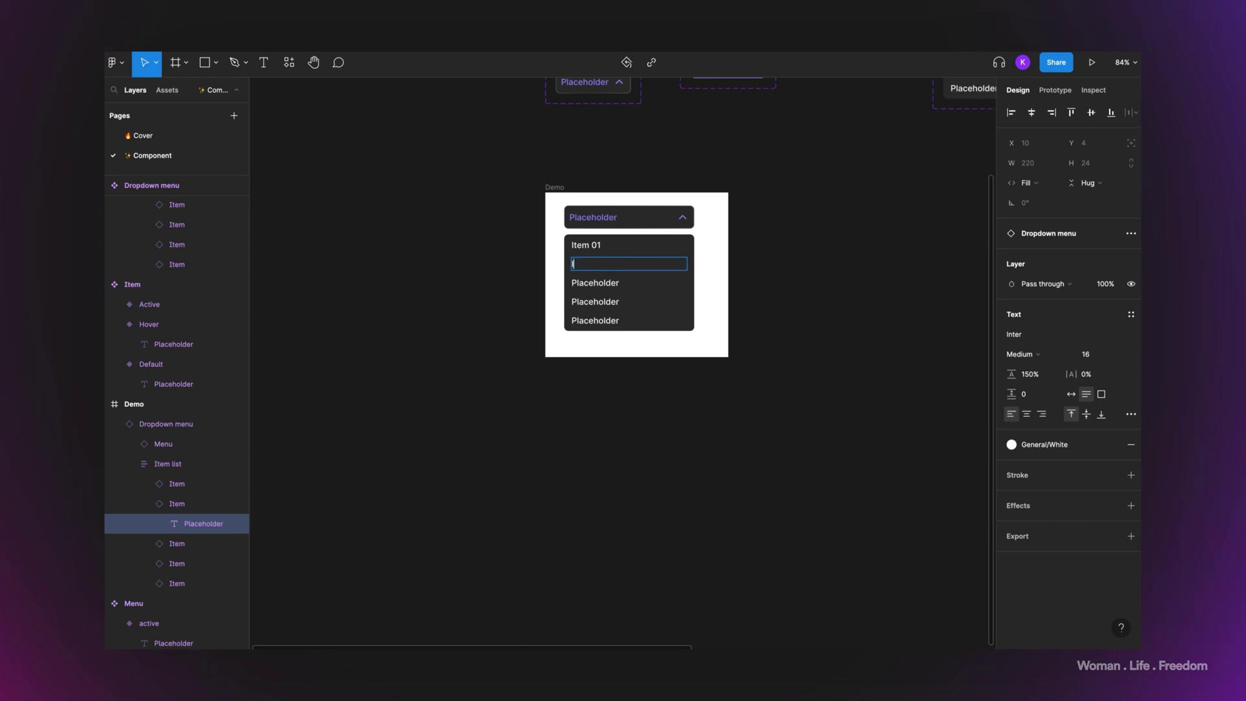
text(Item 02)
Step: Change the texts of the third, fourth and fifth items in the Demo dropdown to "Home", "Select" and "Delete"
double_click(594, 281)
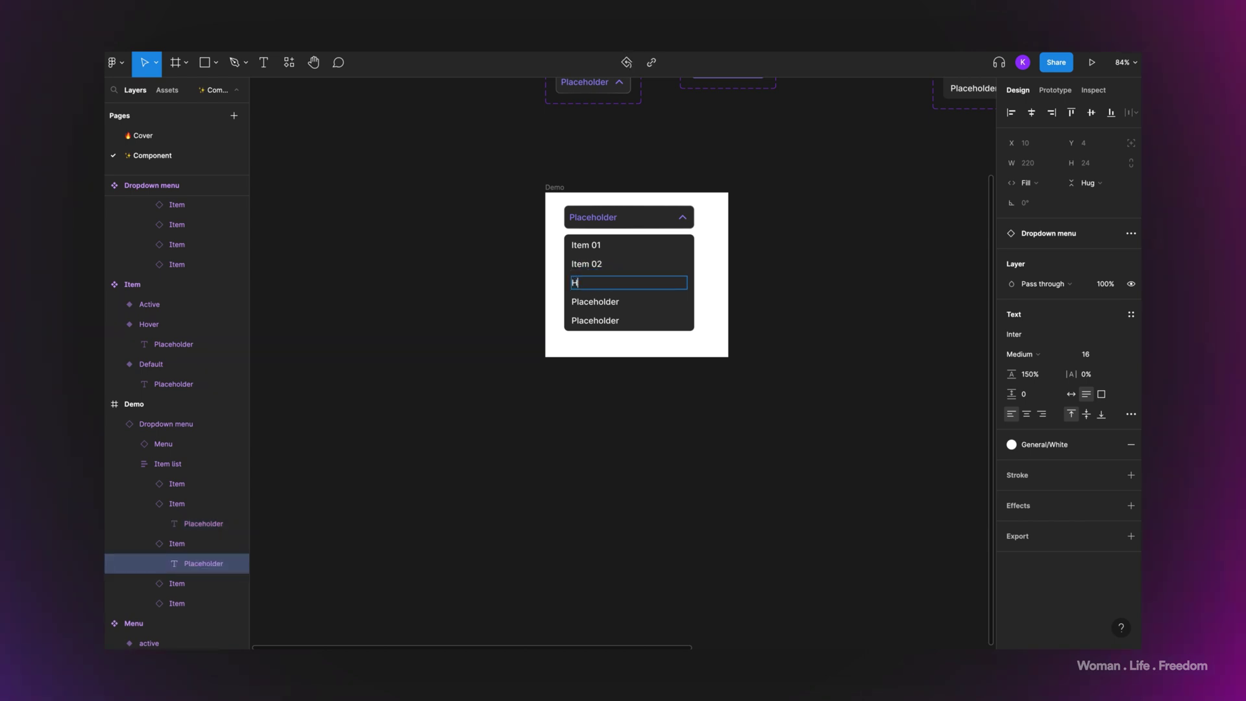
text(Home)
double_click(594, 301)
text(Se)
double_click(594, 319)
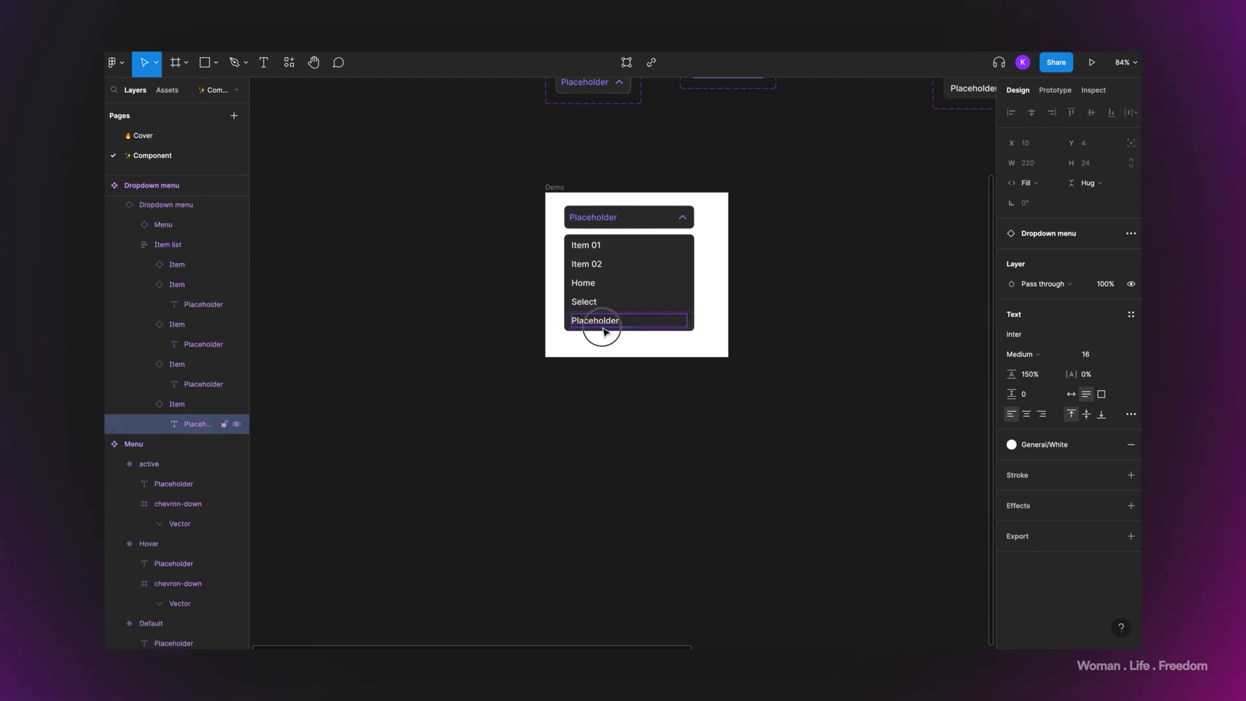
text(Delete)
Step: Present the Demo frame as a prototype and test opening and closing the dropdown
key(ctrl+alt+Return)
click(604, 284)
click(606, 285)
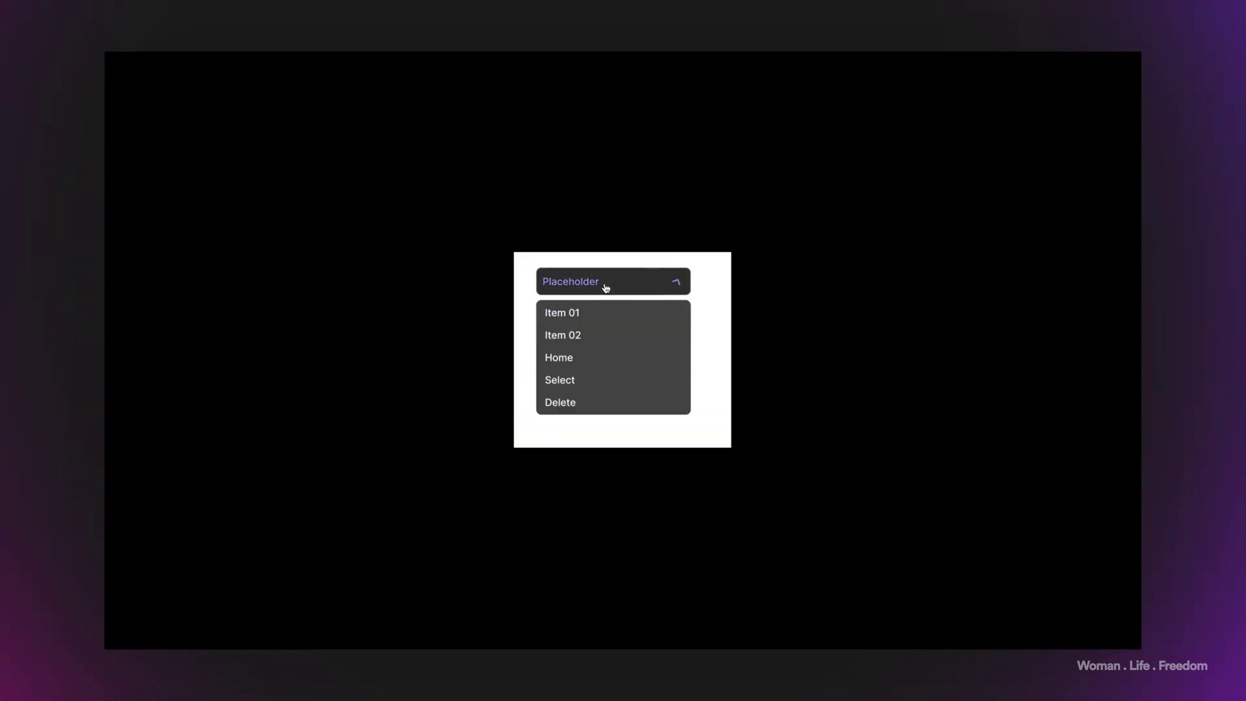
click(617, 279)
click(618, 278)
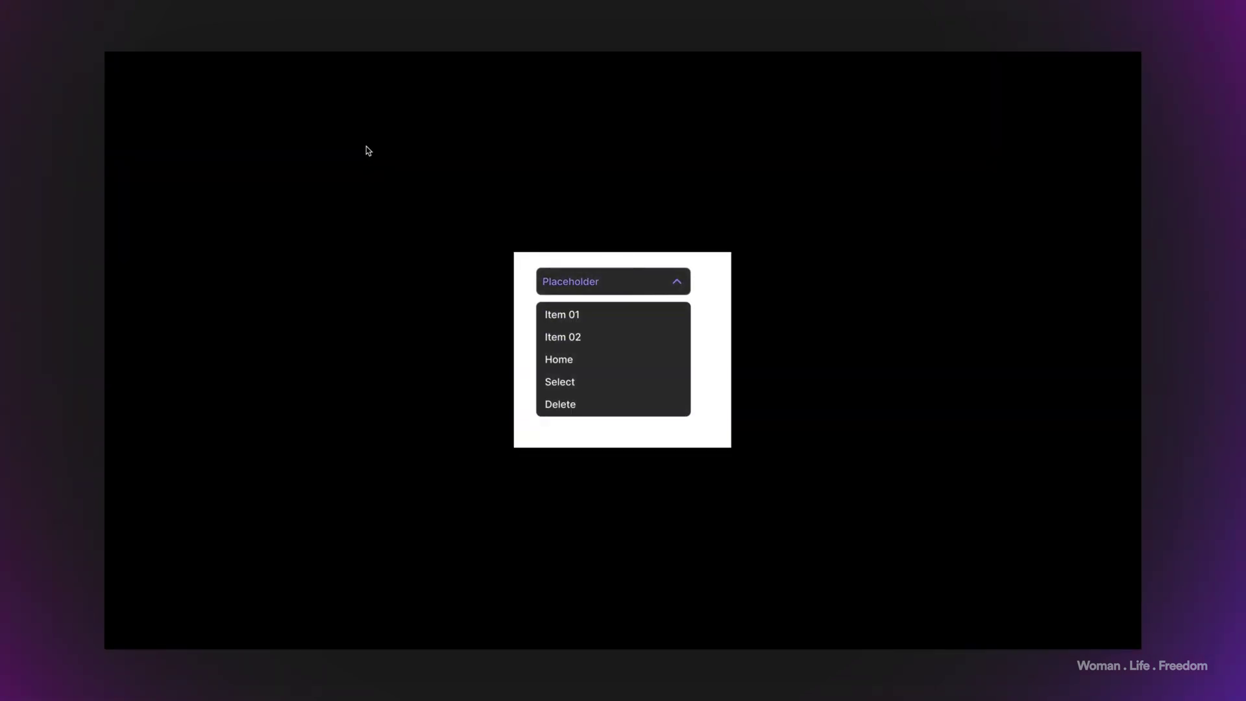